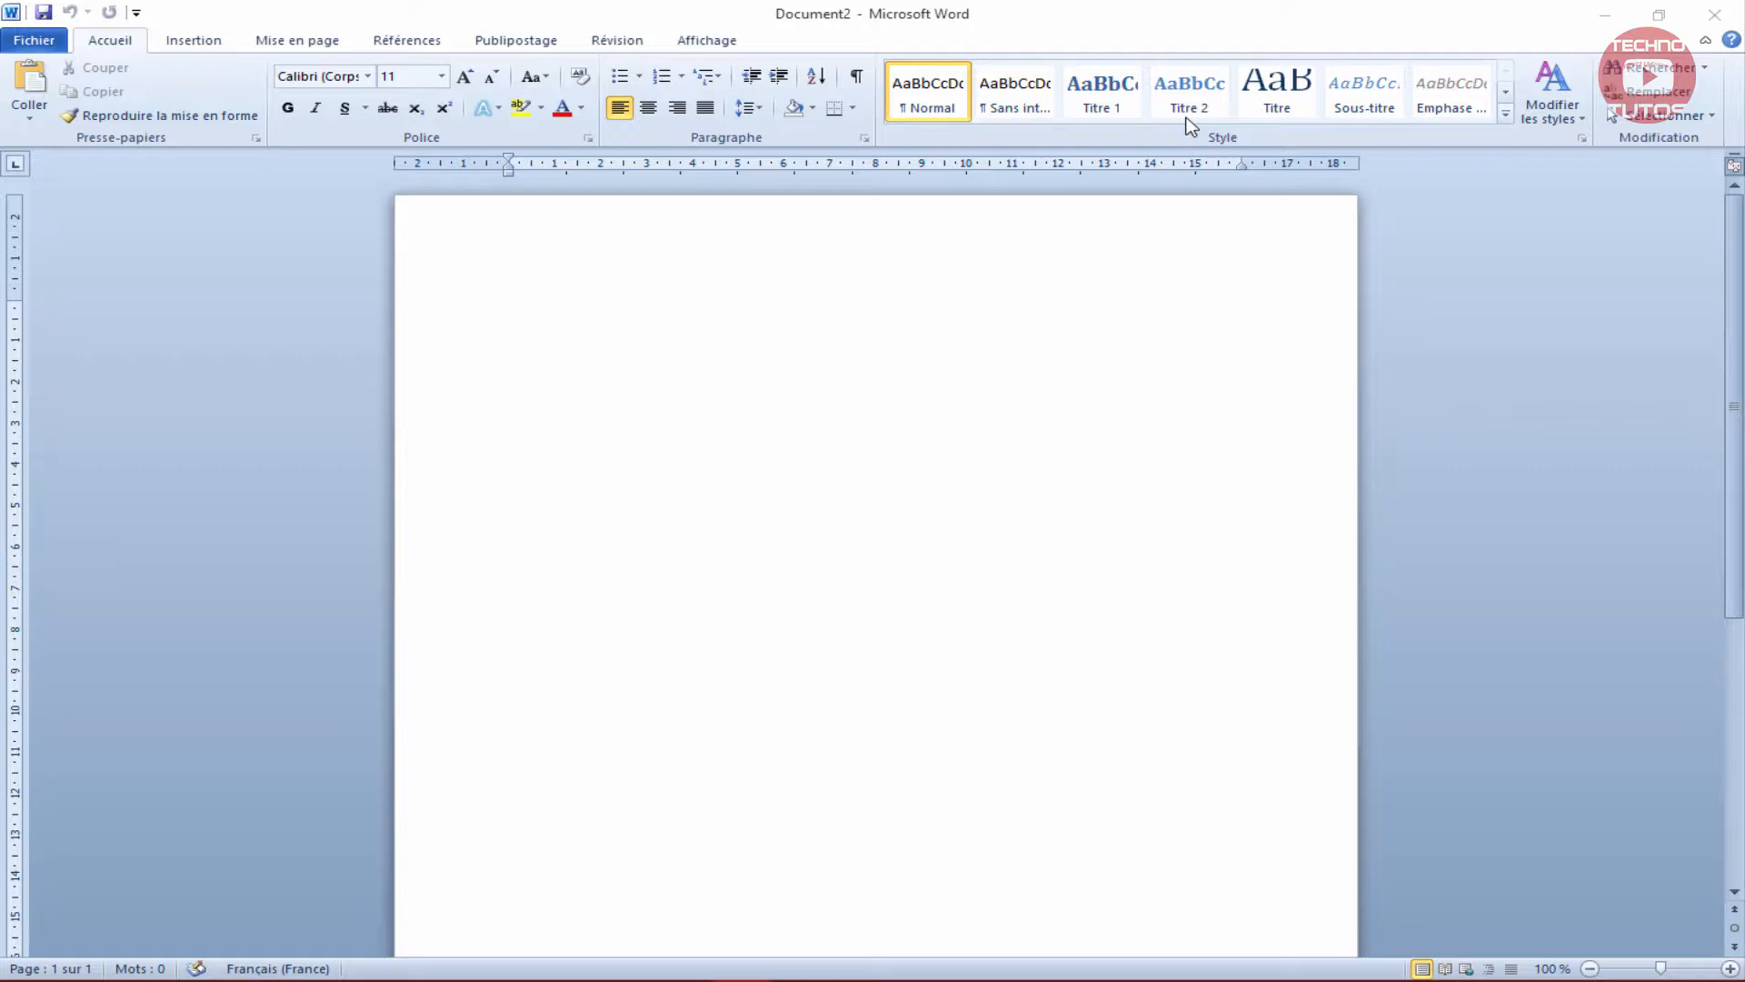
Enter the text "Bonjour à tous" on the first line of the blank document.
{"action": "left_click", "coordinate": [797, 247]}
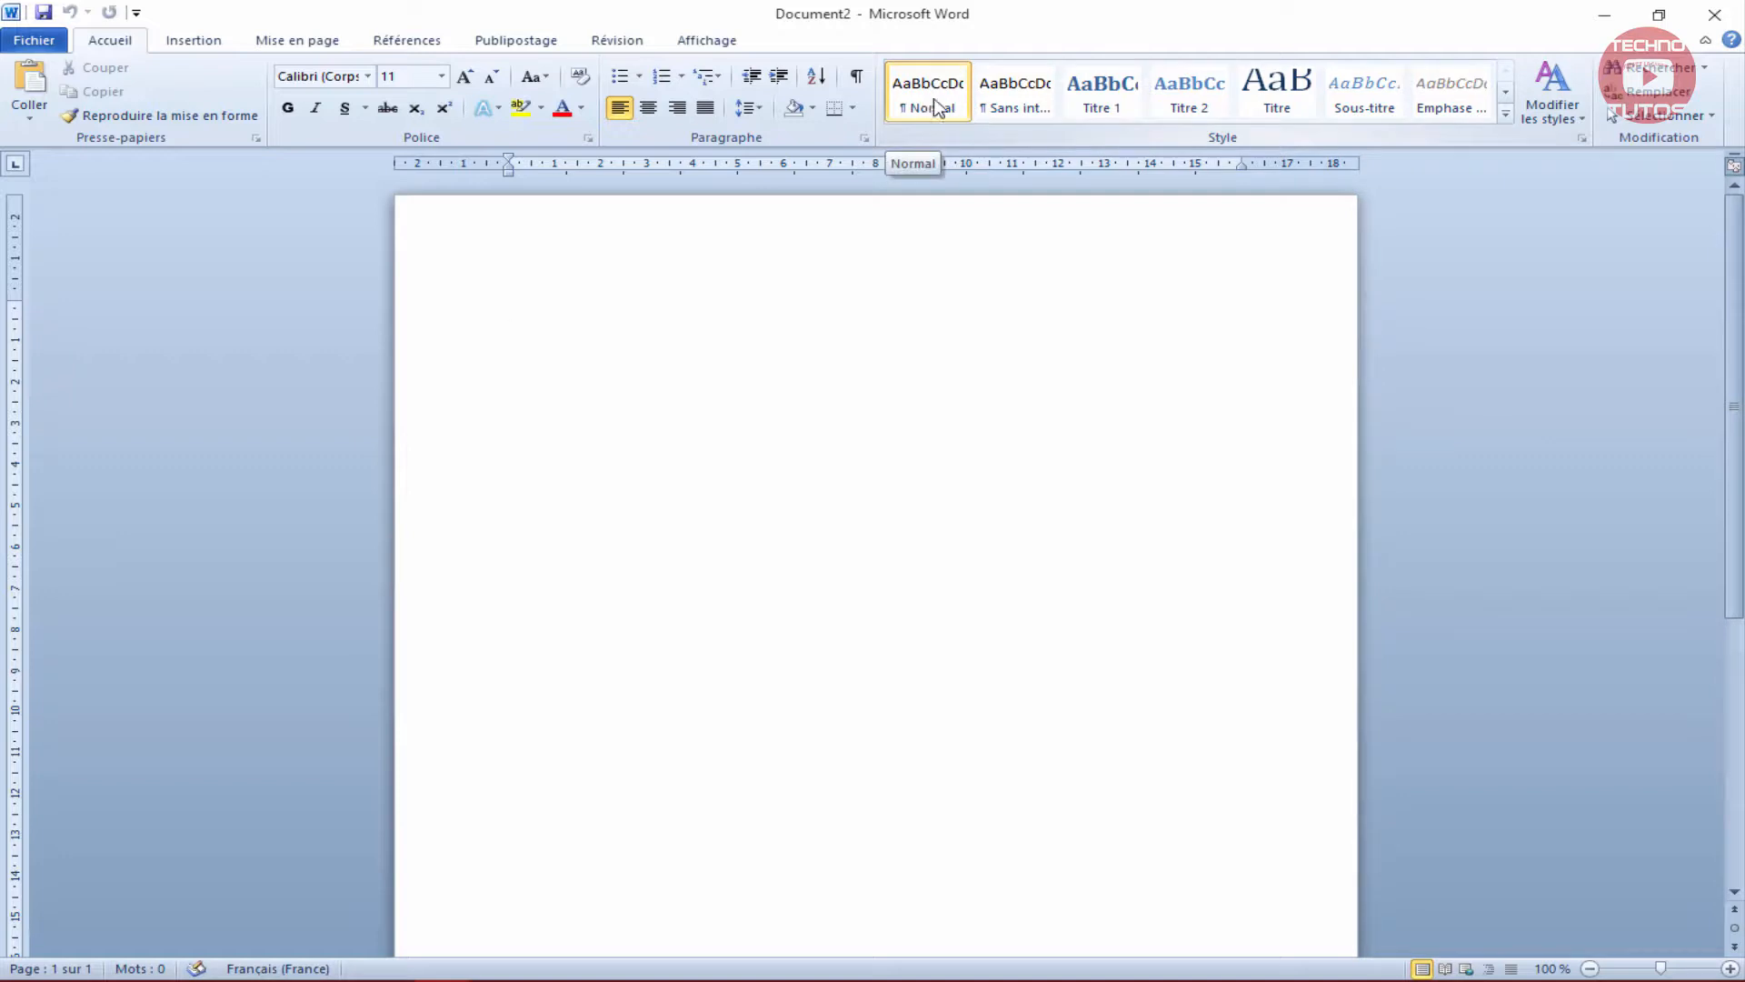
{"action": "left_click", "coordinate": [1505, 113]}
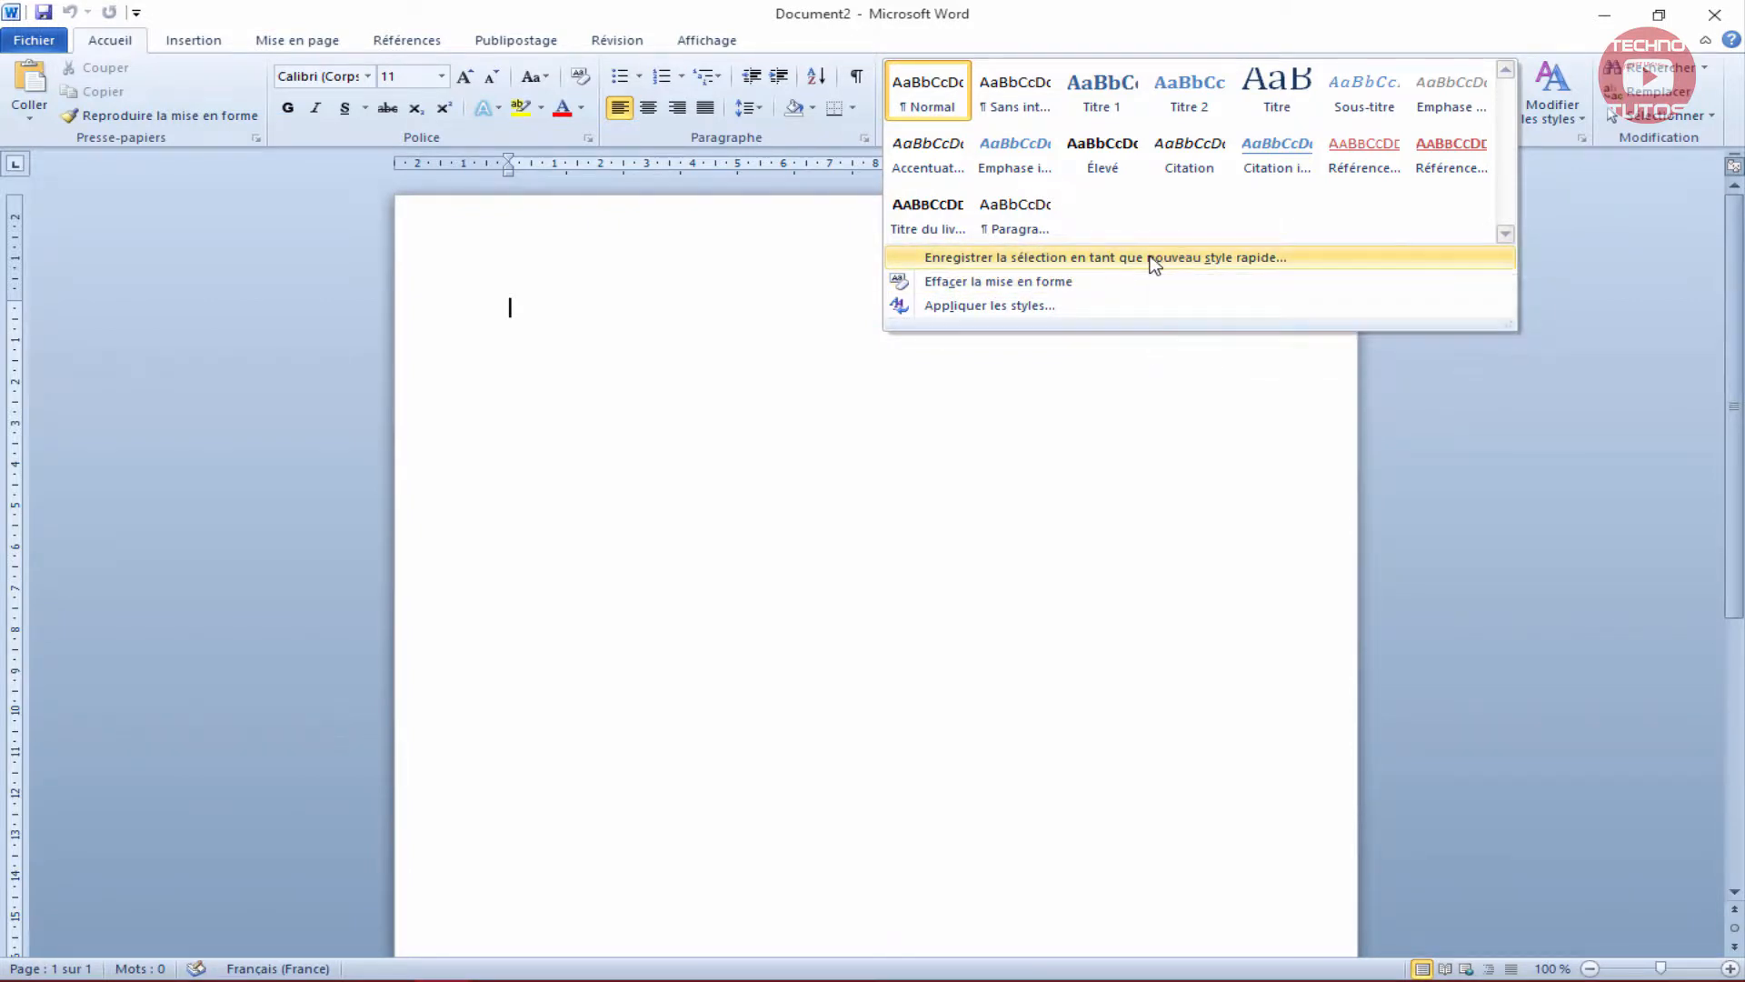
{"action": "left_click", "coordinate": [674, 313]}
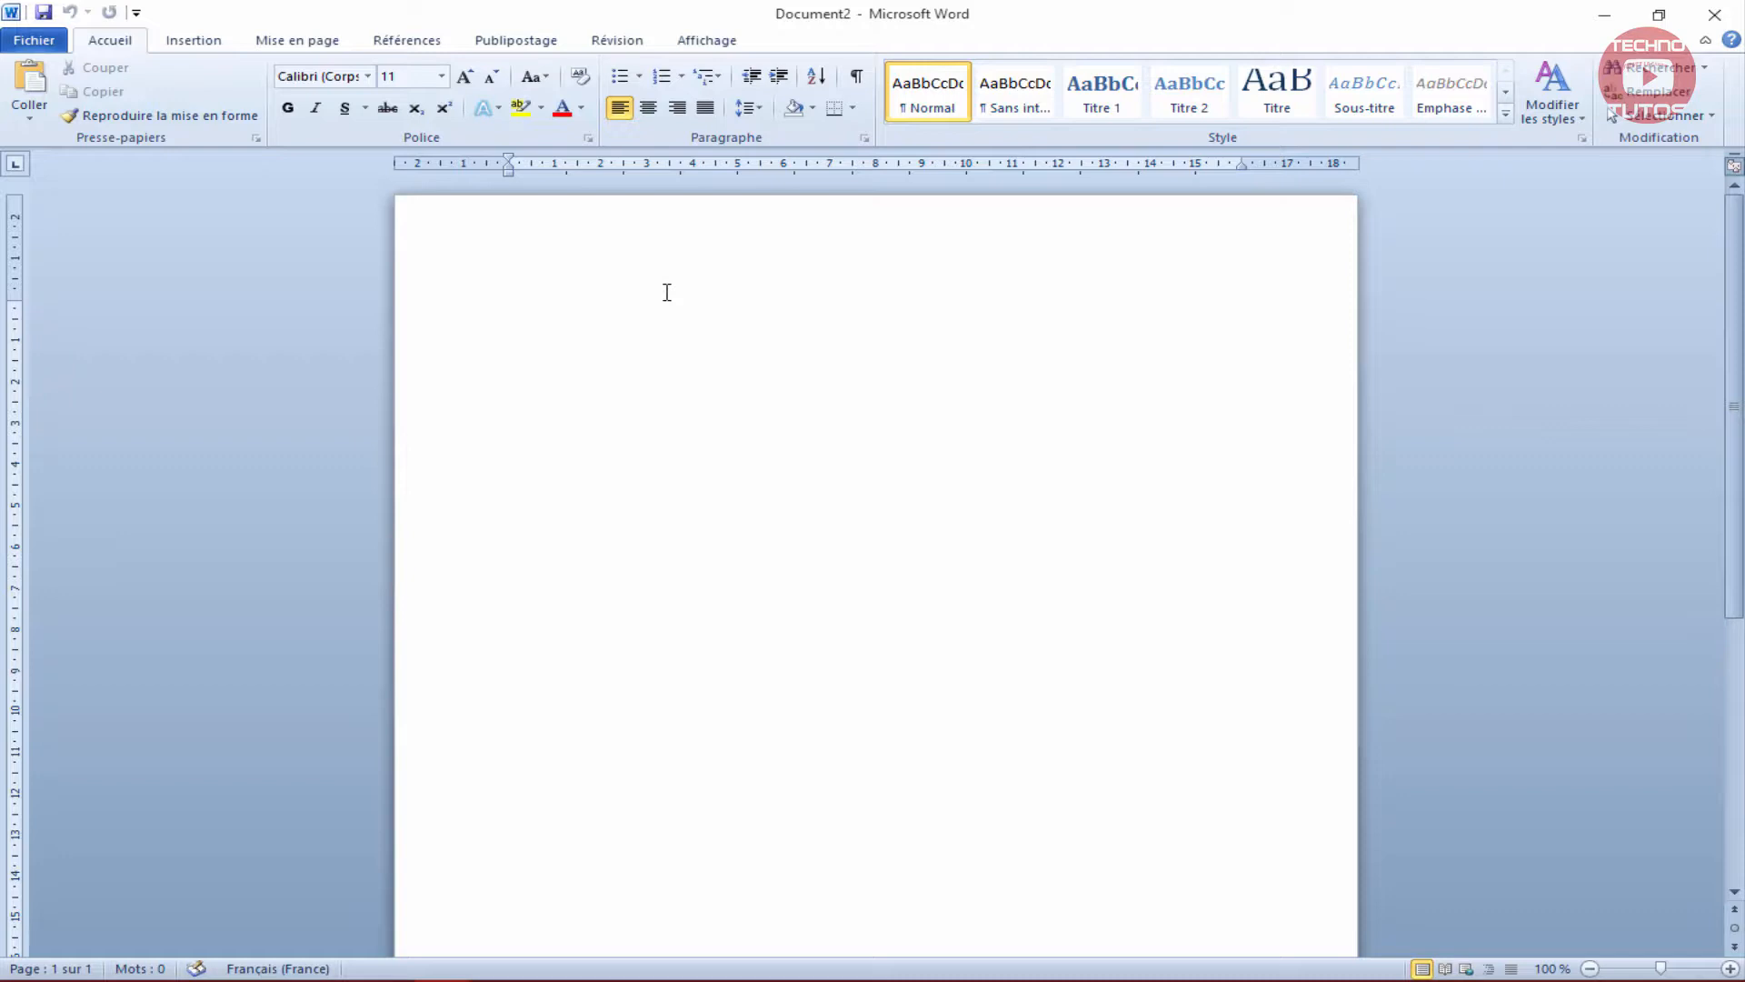
{"action": "type", "text": "Bonjour à tous"}
{"action": "key", "text": "alt+Tab"}
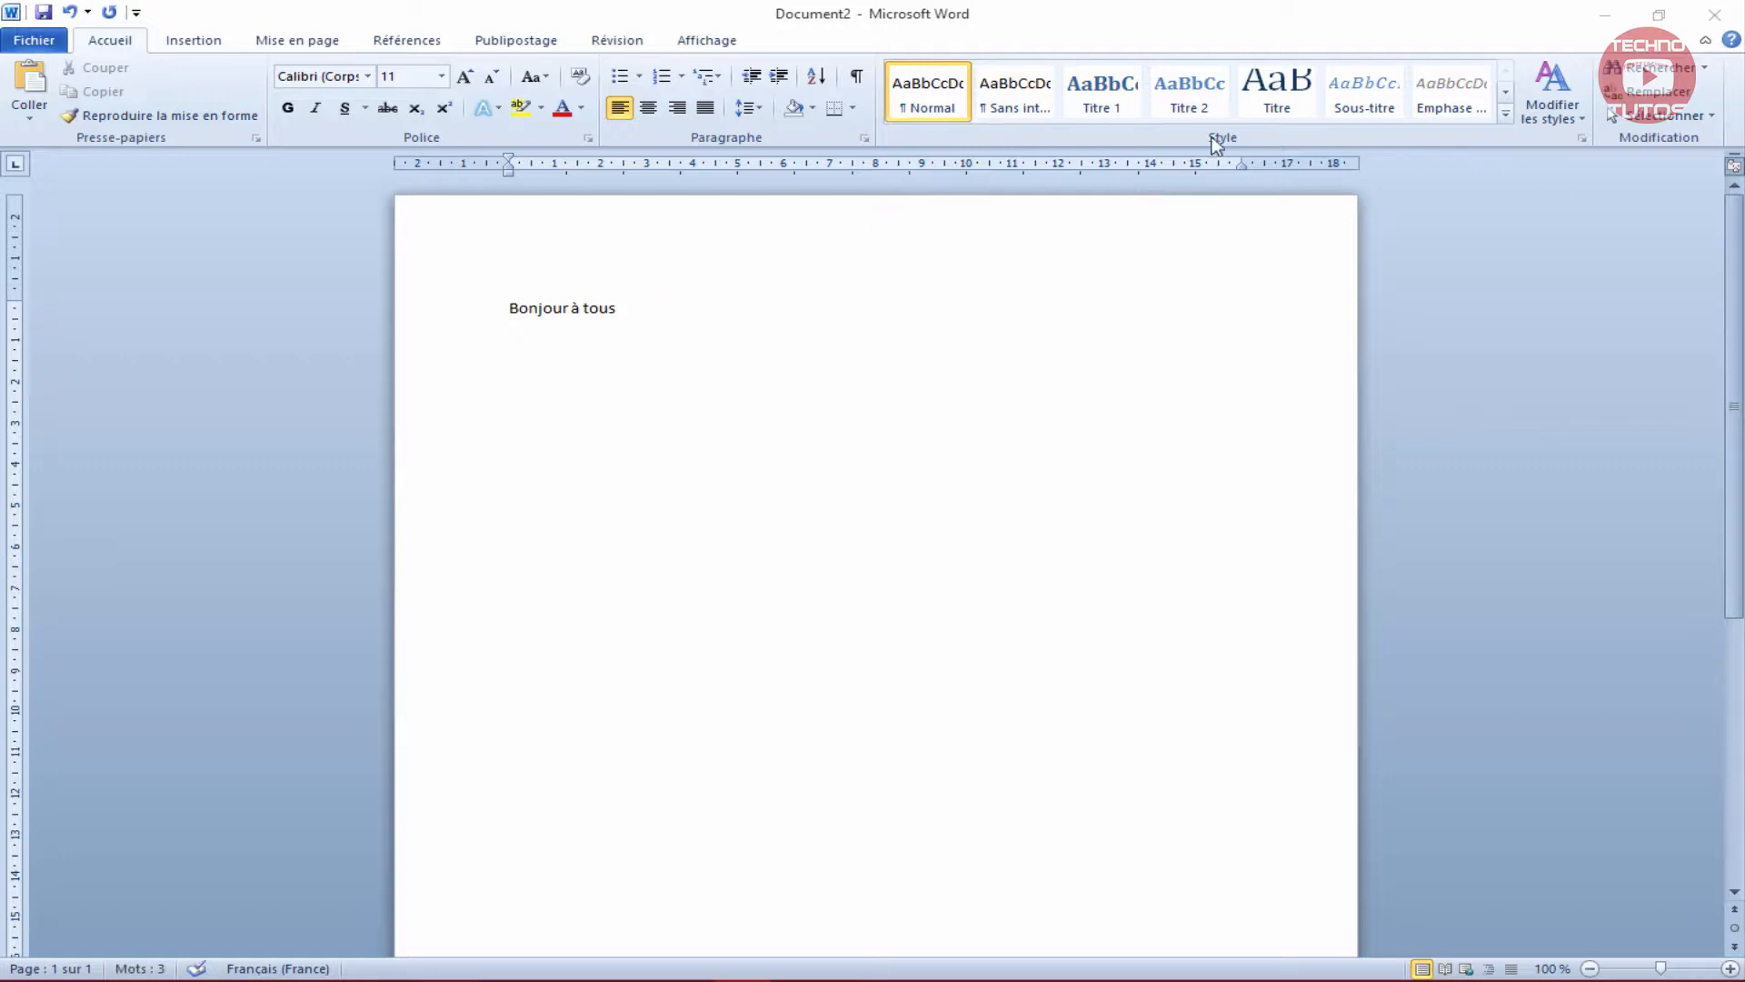
Insert an empty paragraph above the "Bonjour à tous" line.
{"action": "left_click", "coordinate": [633, 307]}
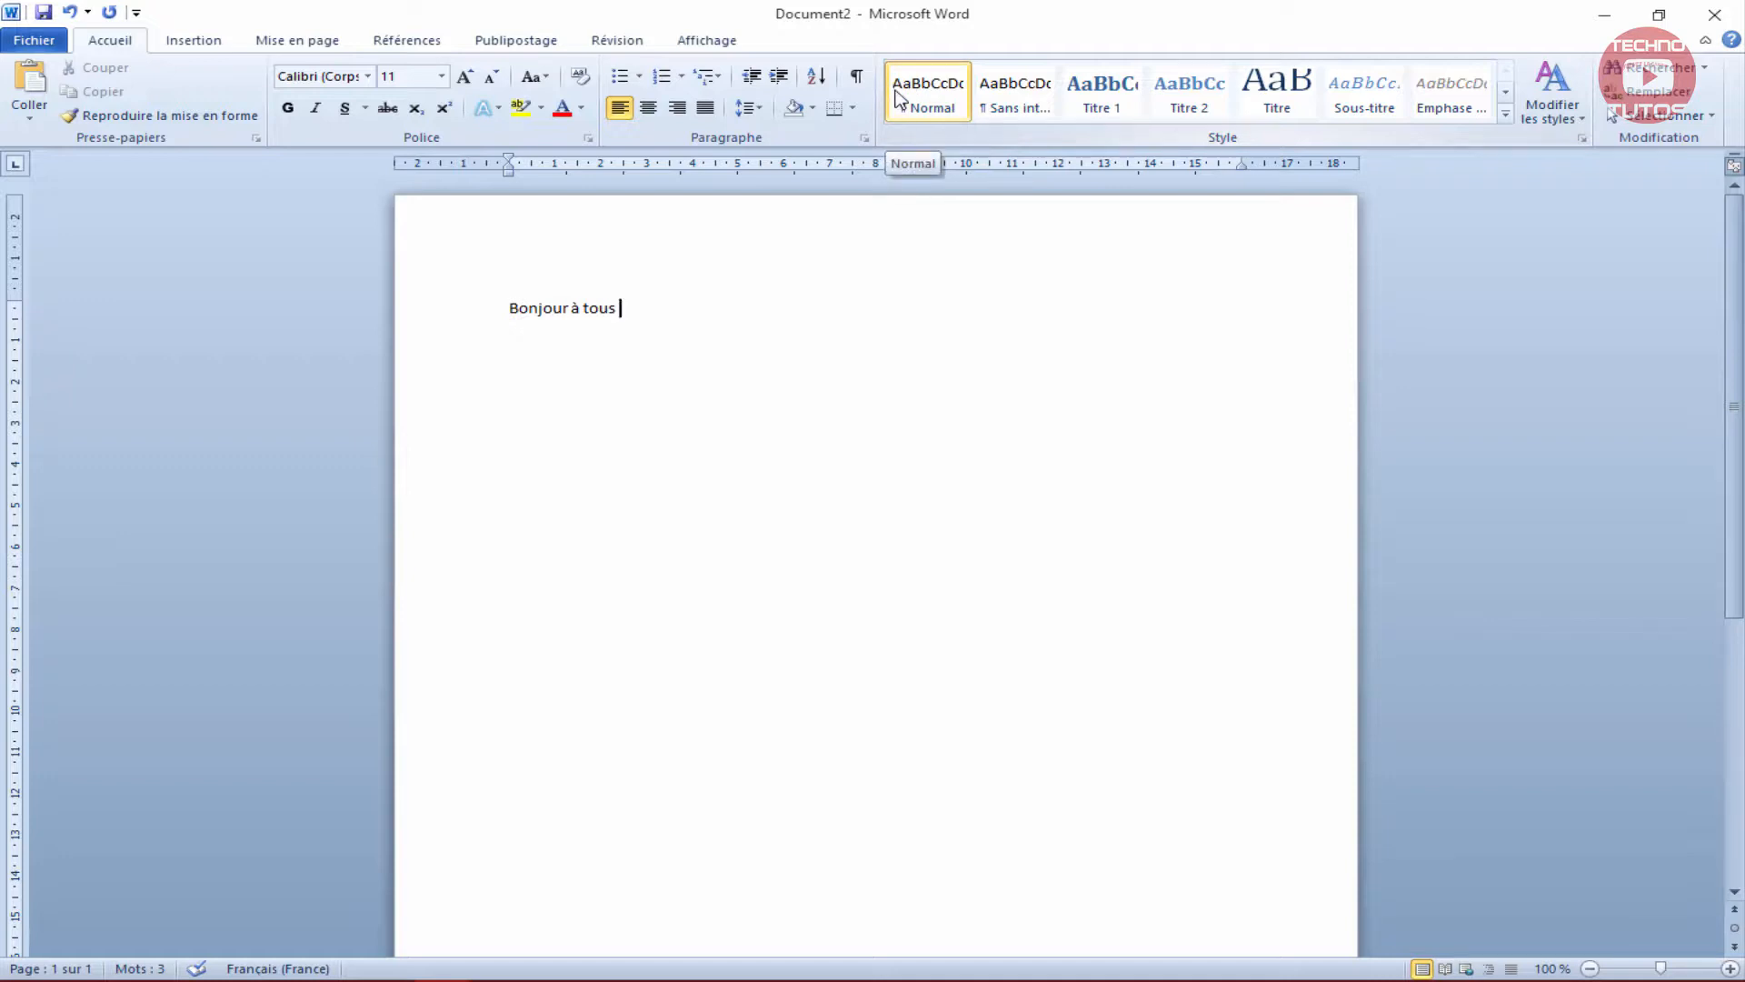
{"action": "left_click", "coordinate": [487, 309]}
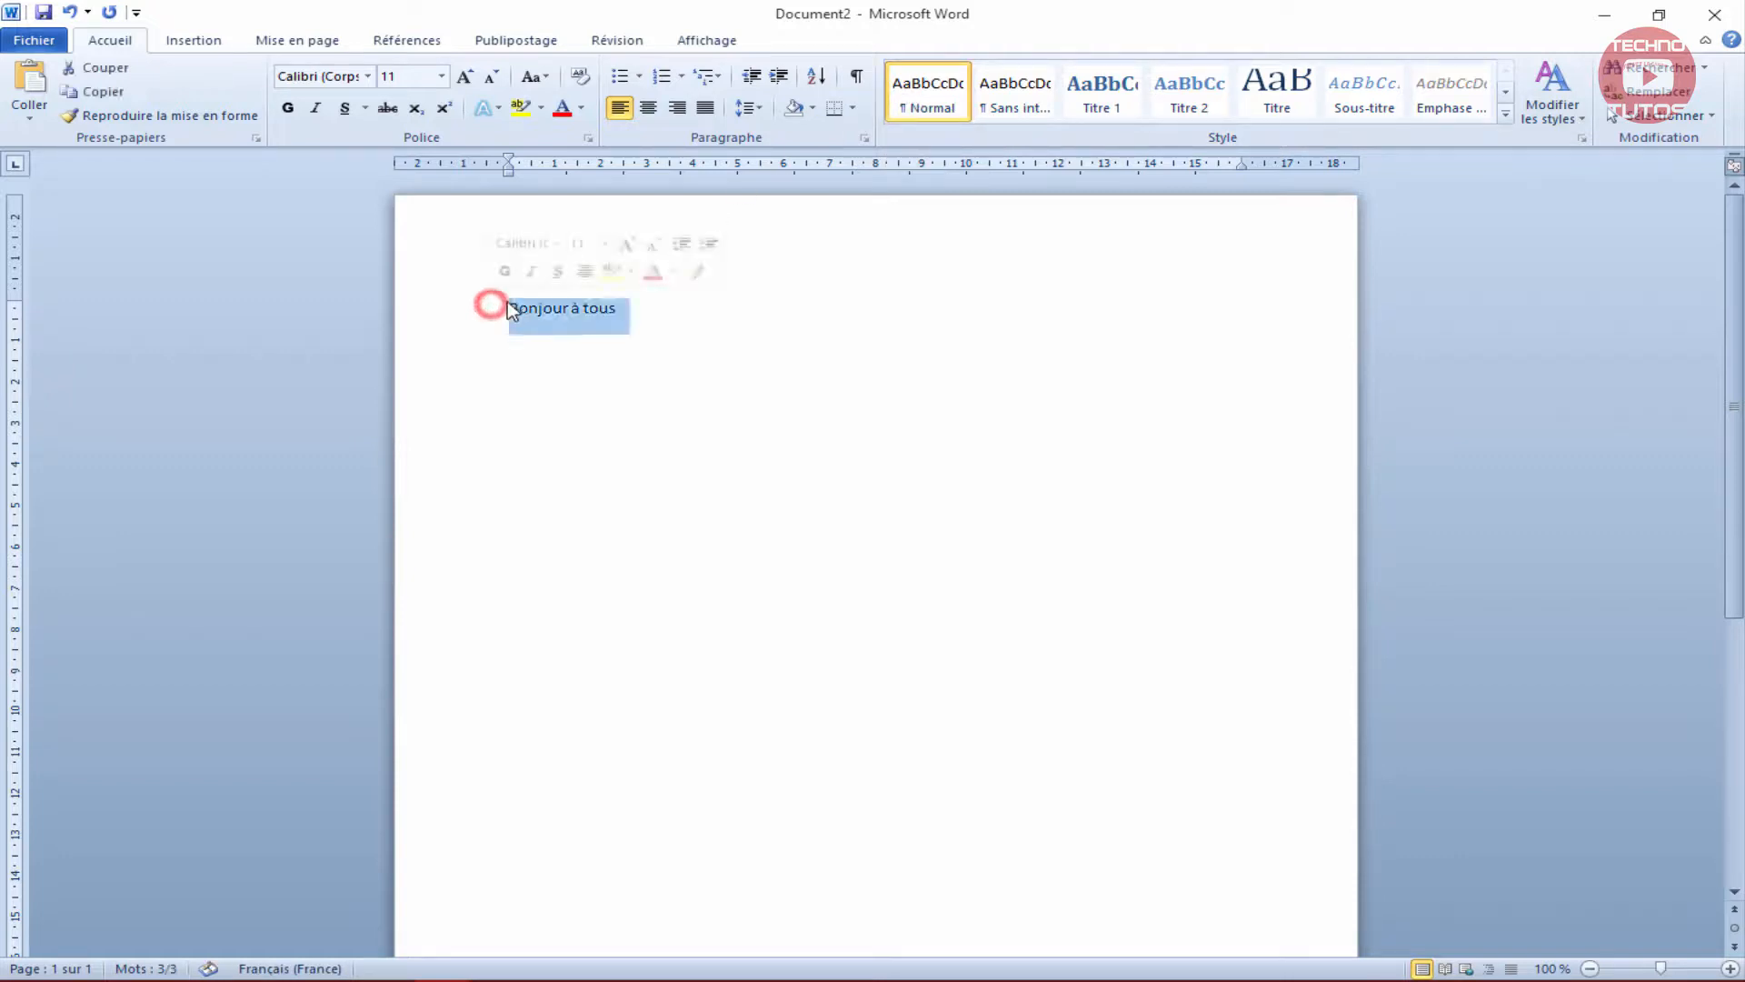
{"action": "left_click", "coordinate": [503, 301]}
{"action": "key", "text": "Return"}
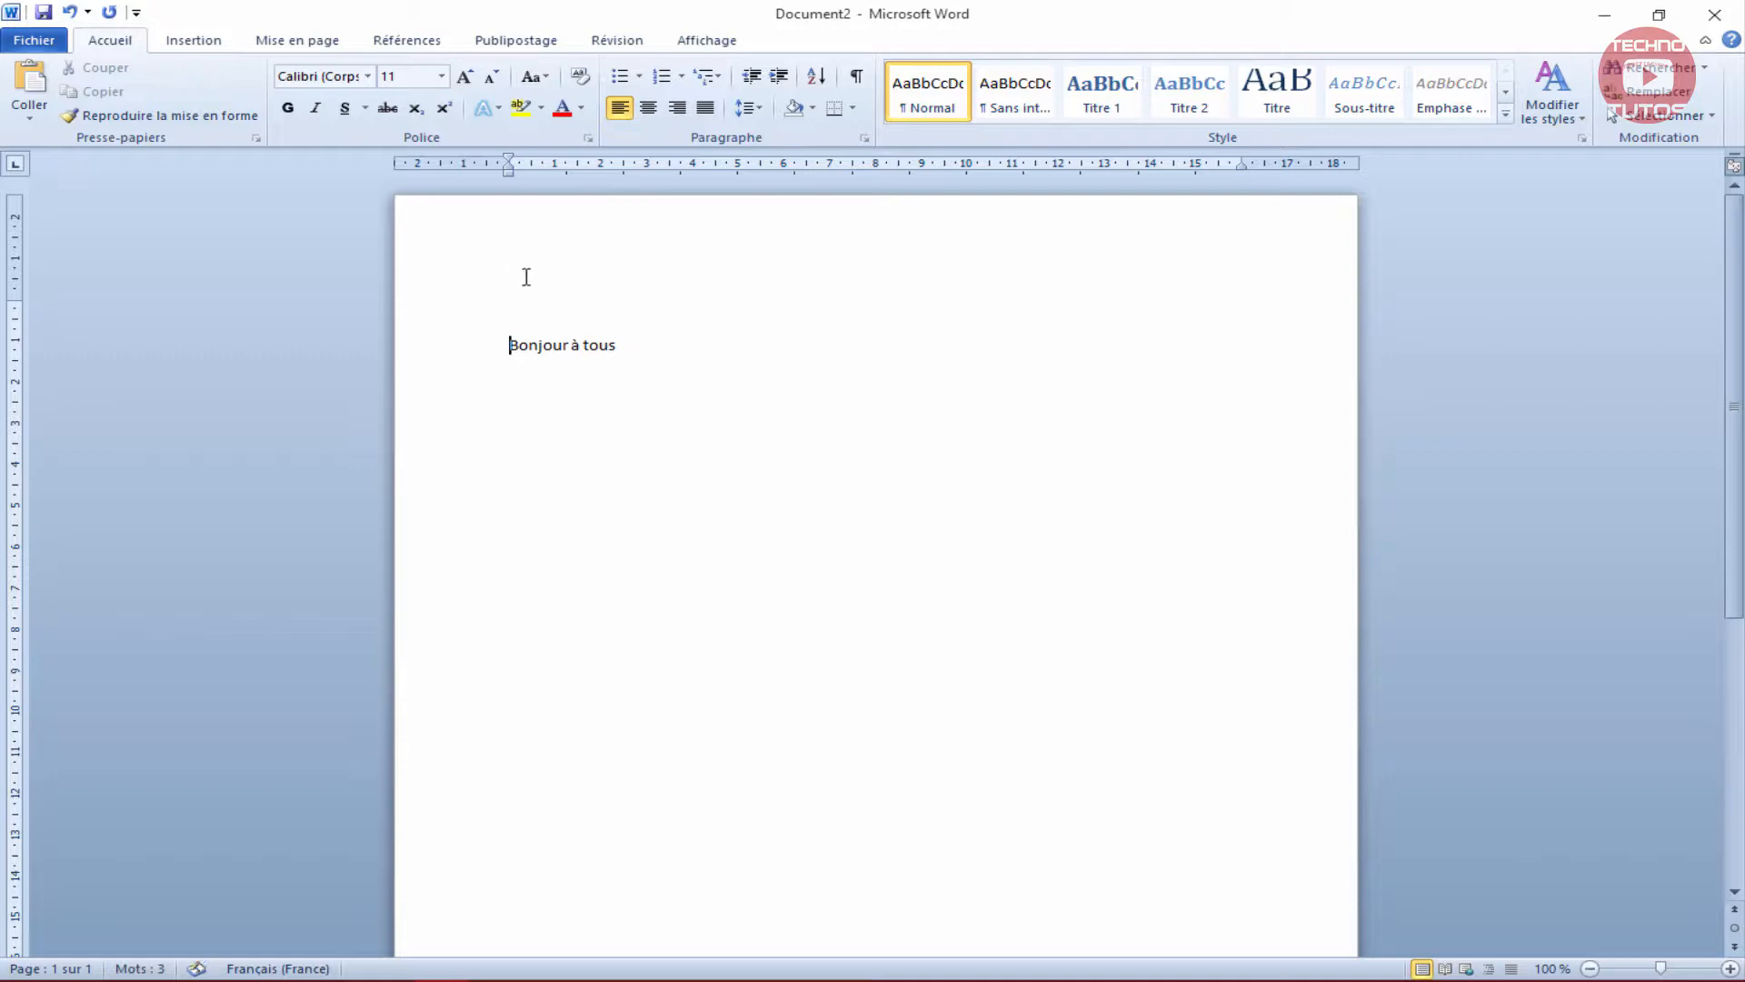
Try the Titre style on the empty first paragraph, and return it to the Normal style.
{"action": "left_click", "coordinate": [524, 271]}
{"action": "left_click", "coordinate": [1269, 101]}
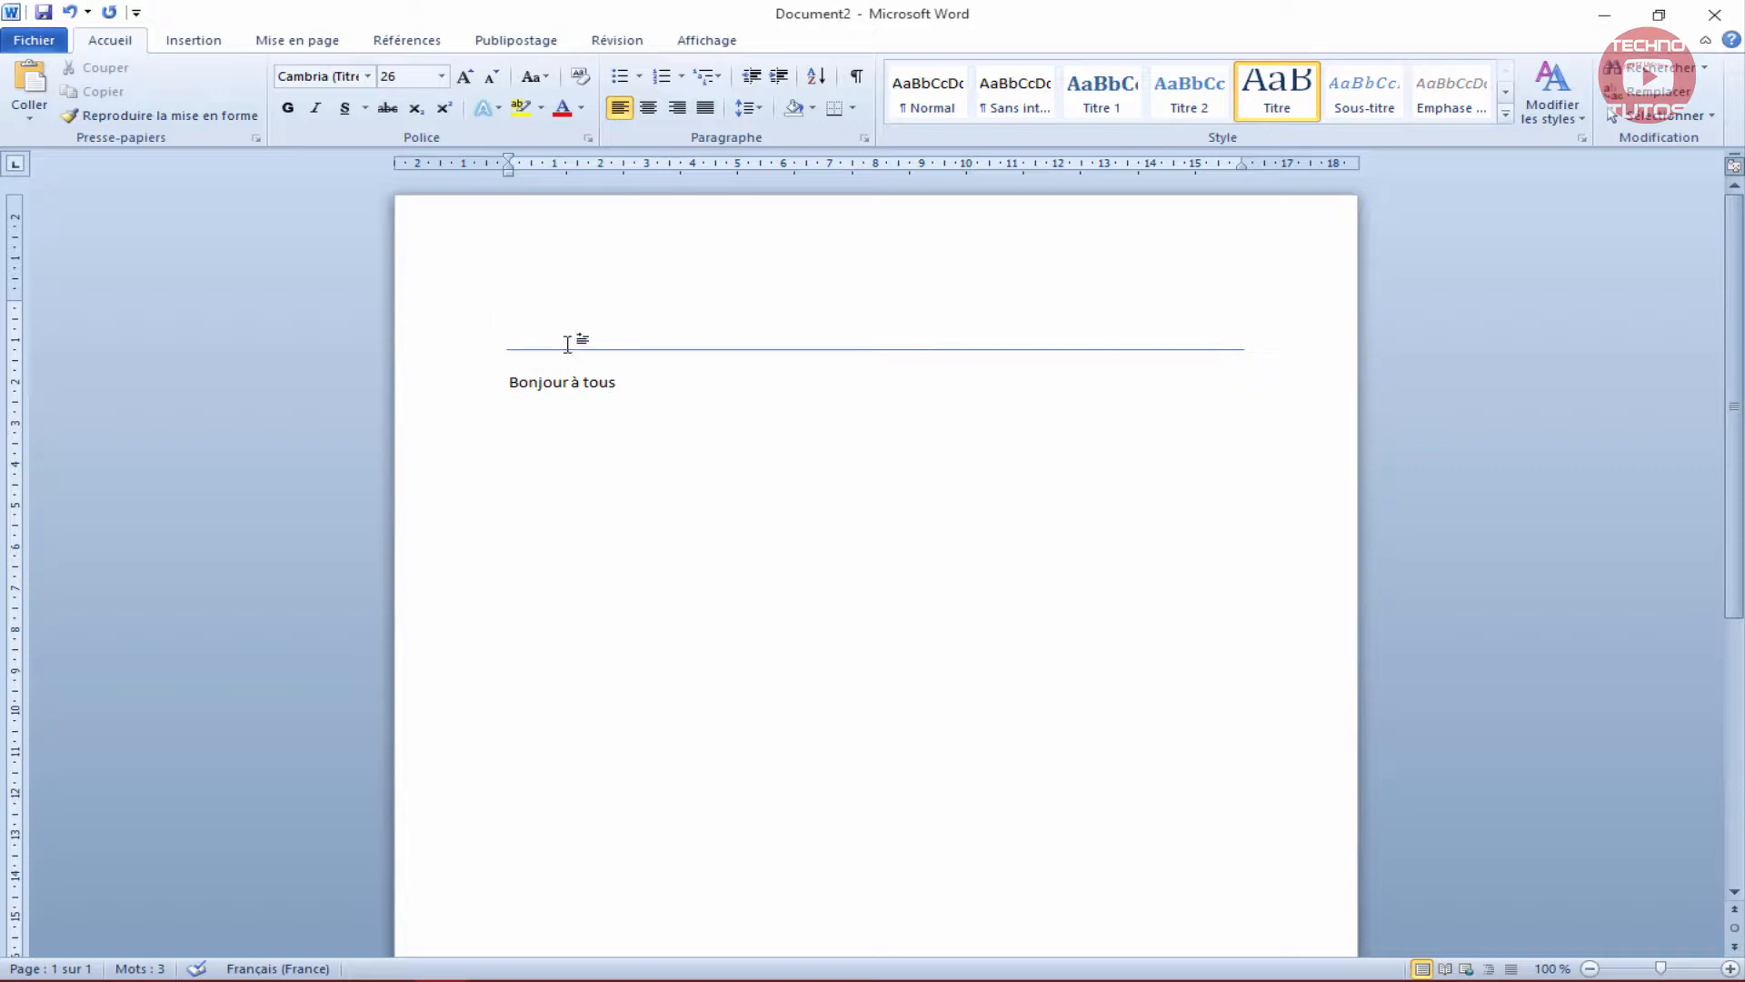
{"action": "left_click", "coordinate": [932, 108]}
Enter the heading "TUTORIEL ORGANISER UN TUTO AVEC WORD" on the empty first line.
{"action": "type", "text": "TUTORI"}
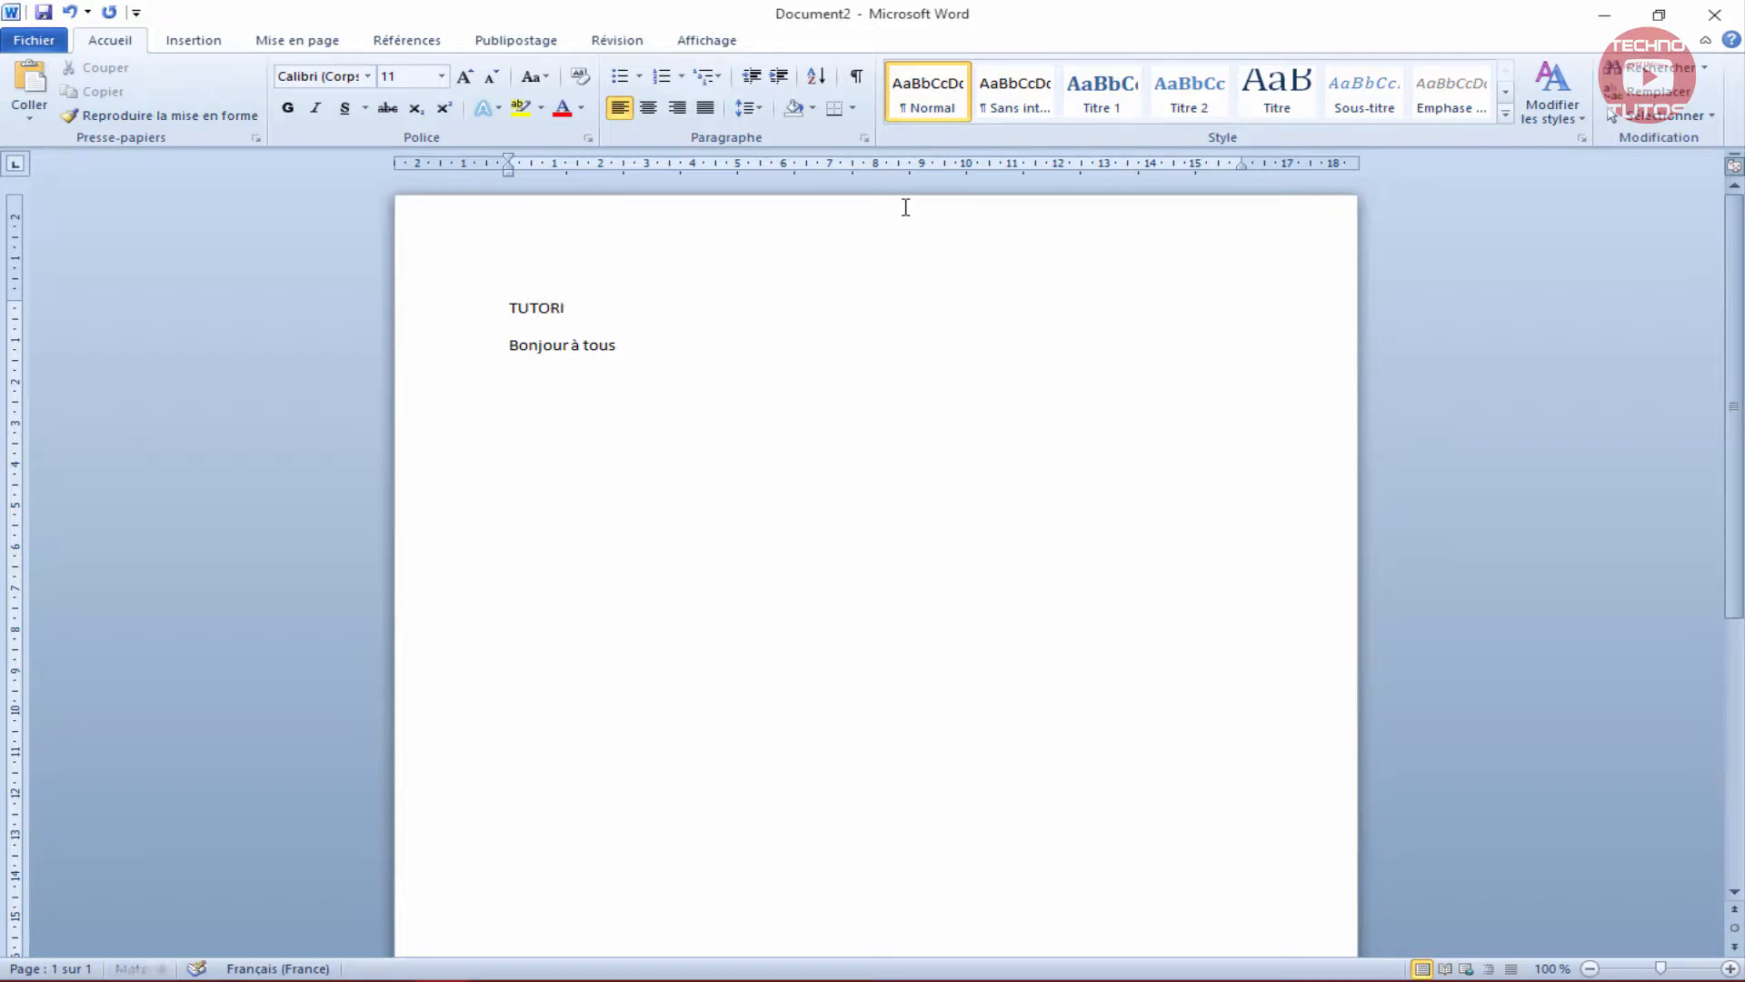
{"action": "type", "text": "EL ORGANISER UN TUTO AVEC"}
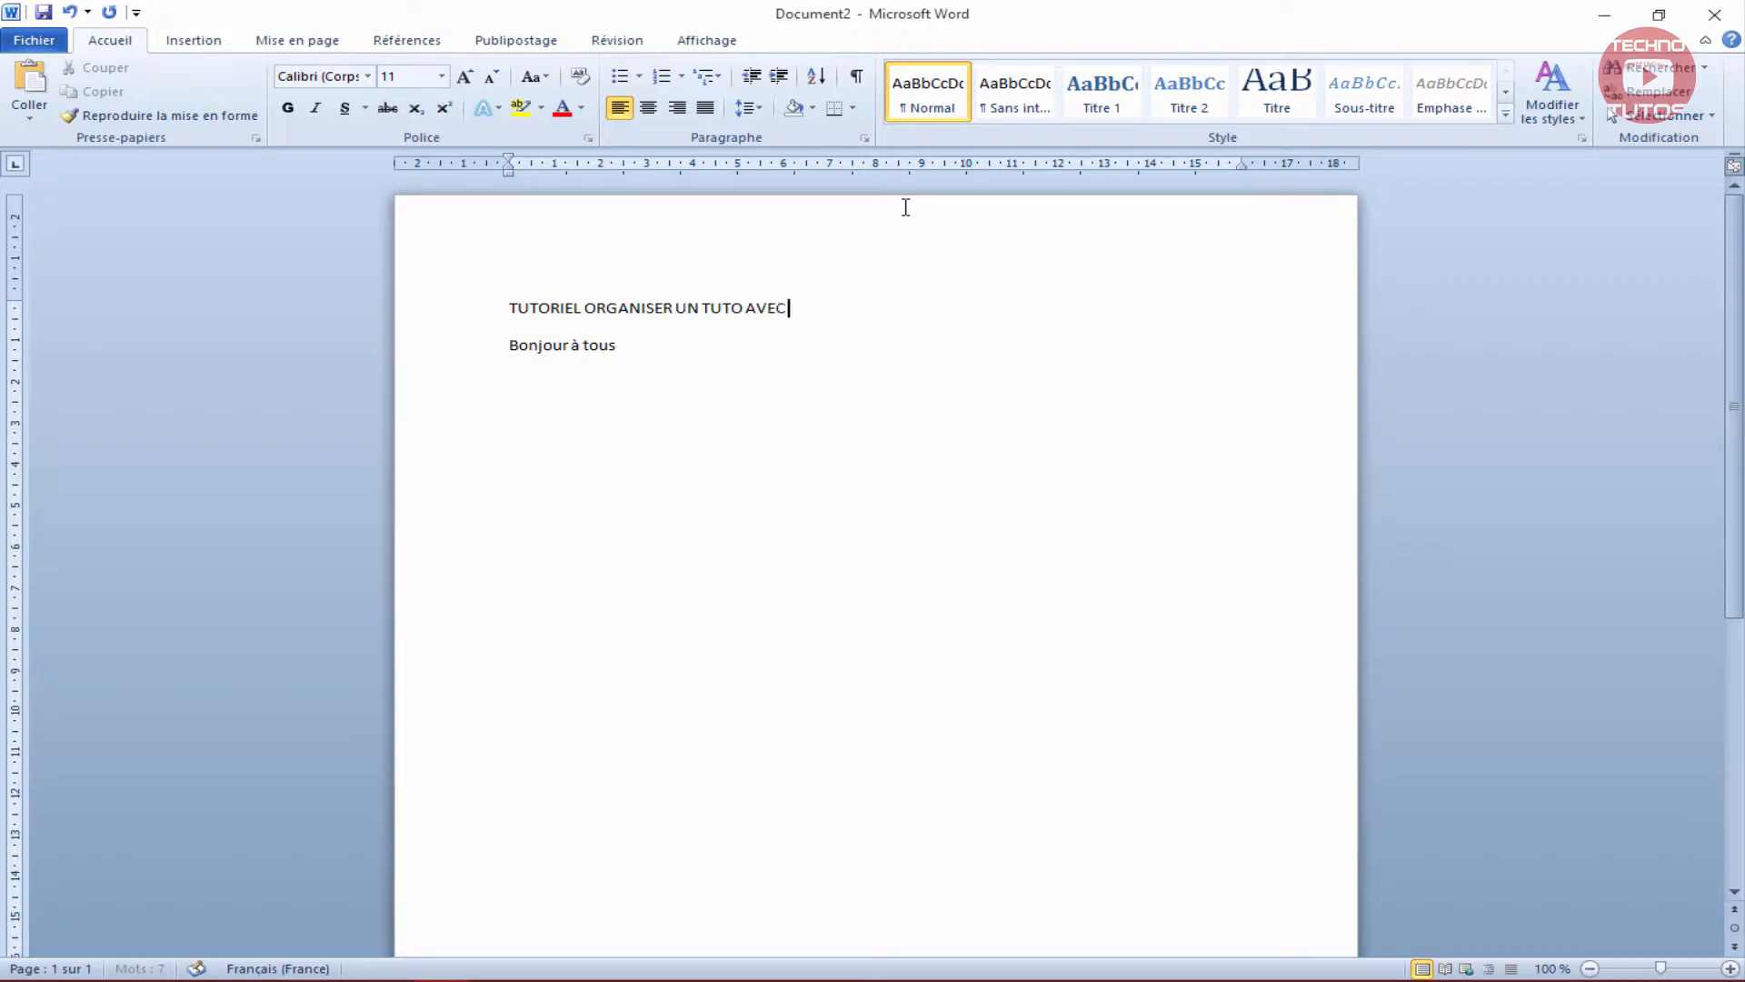
{"action": "type", "text": " WORD"}
Apply the Titre style to the whole heading line above "Bonjour à tous".
{"action": "left_click", "coordinate": [470, 314]}
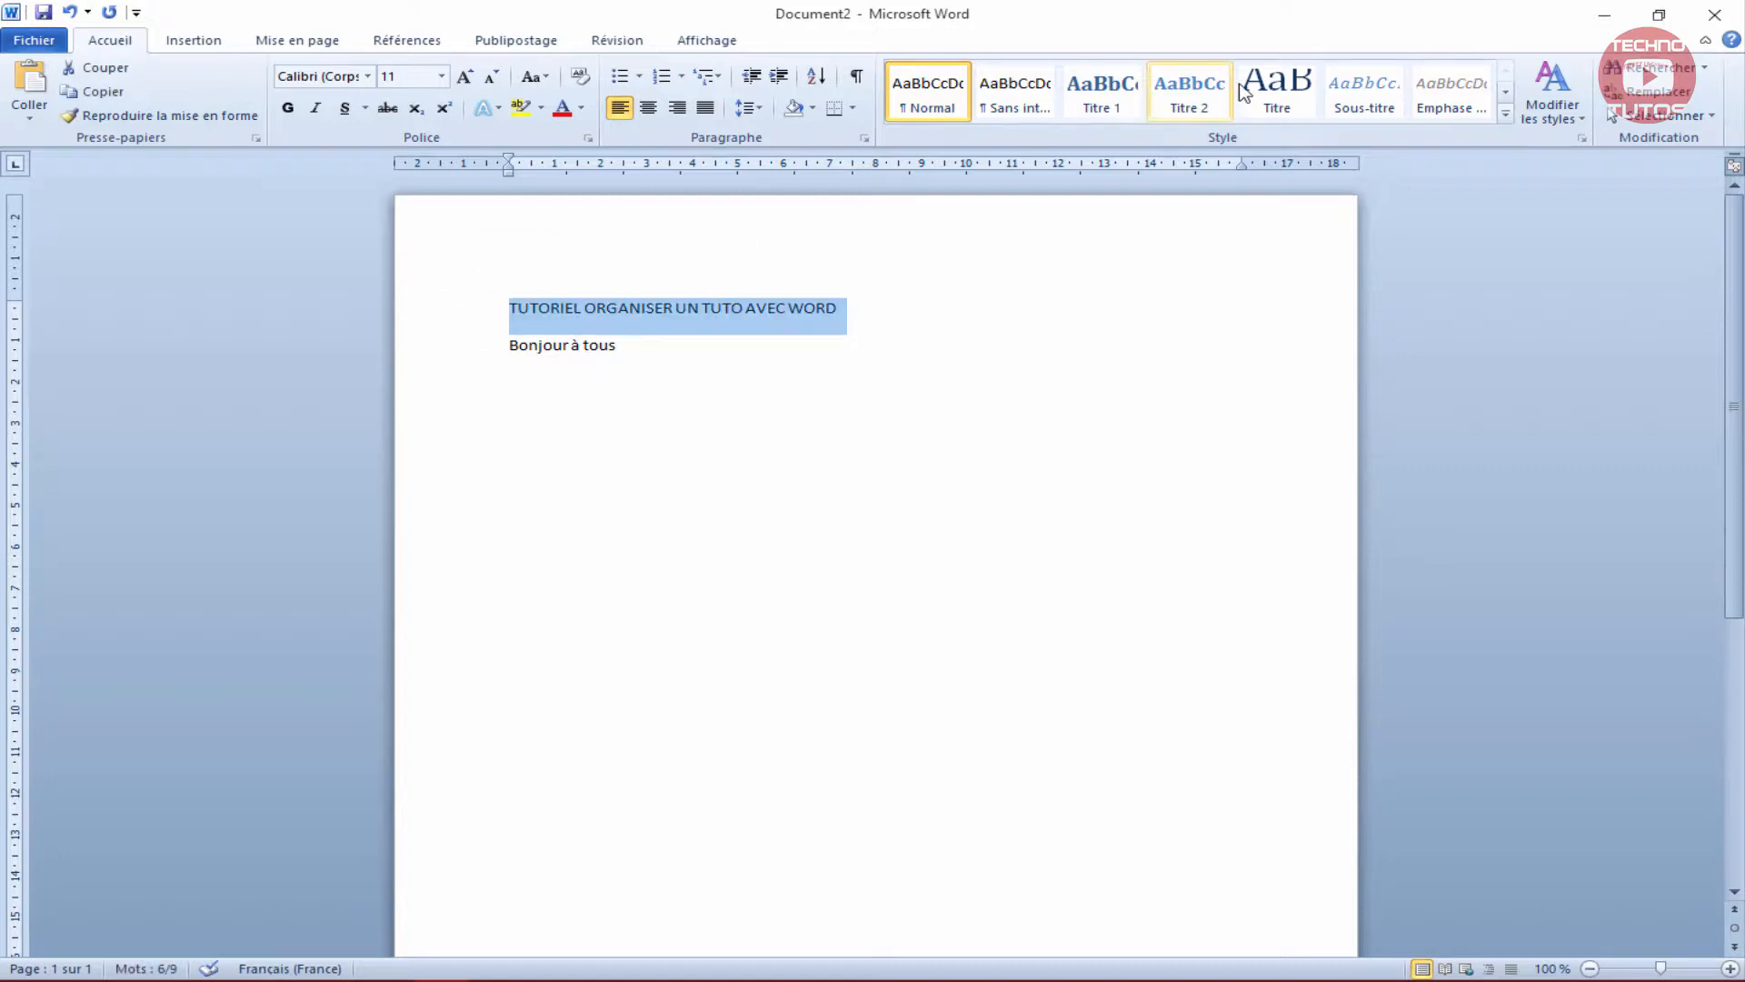
{"action": "left_click", "coordinate": [1278, 91]}
{"action": "left_click", "coordinate": [823, 375]}
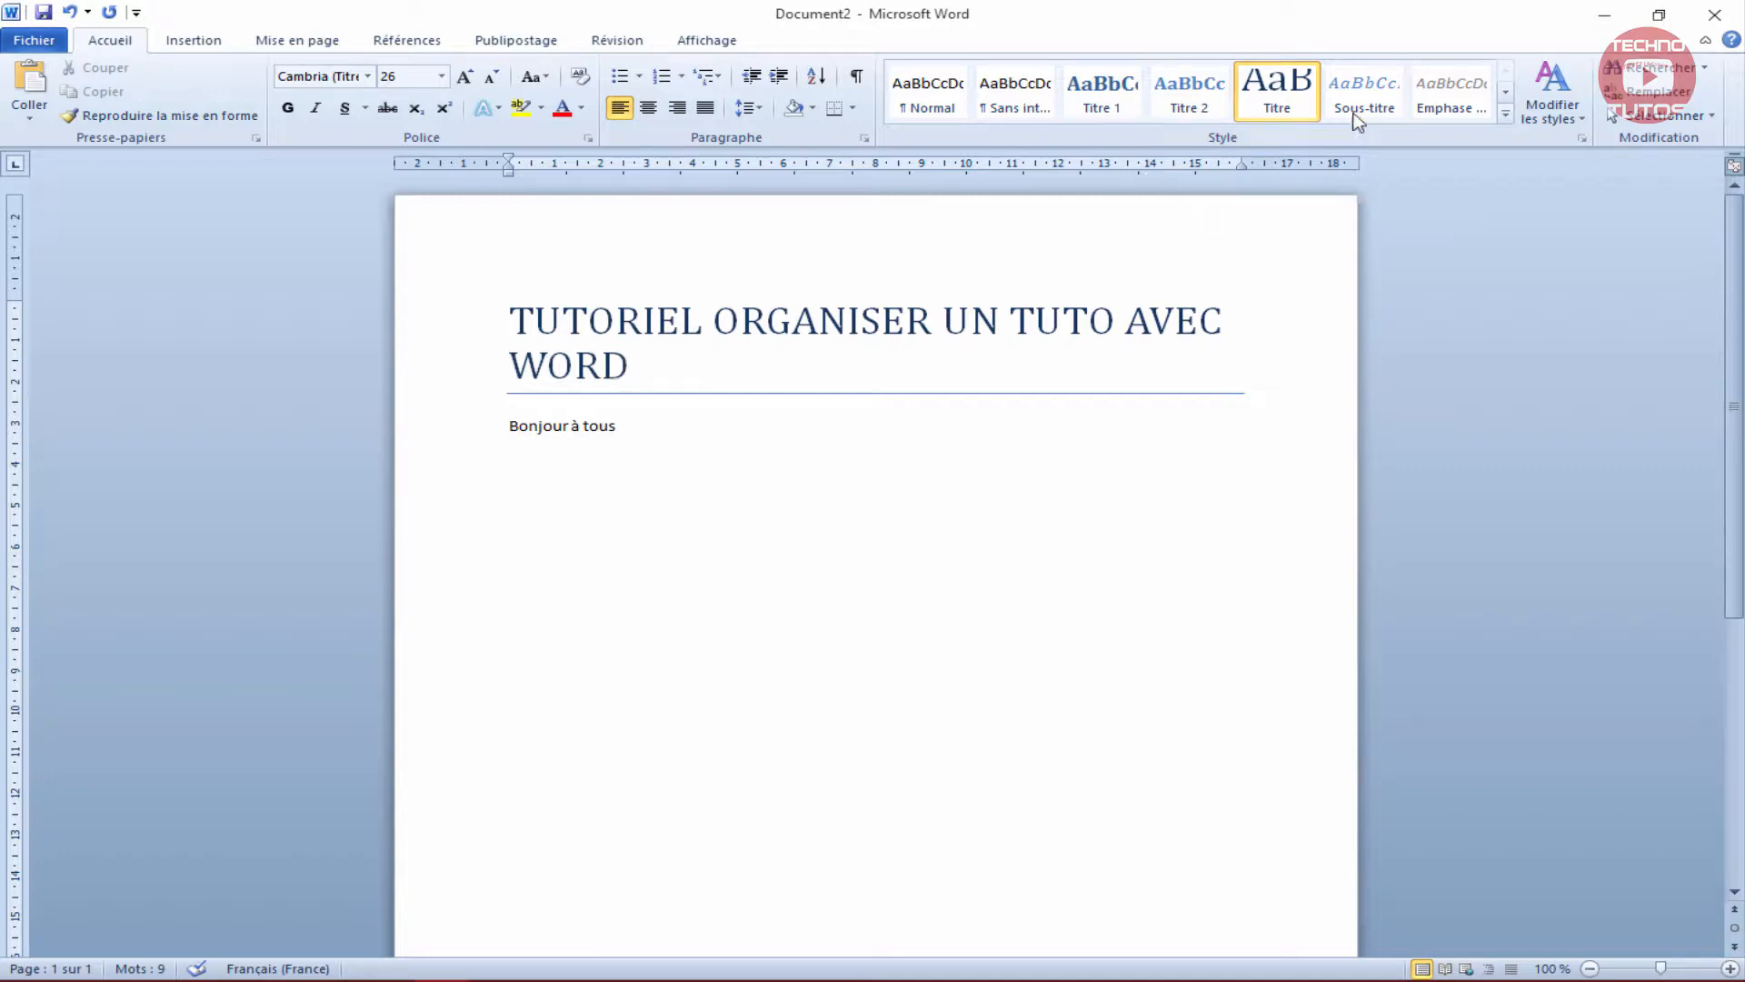
Change the document's style colours to the predefined Clarté colour set.
{"action": "left_click", "coordinate": [1560, 114]}
{"action": "mouse_move", "coordinate": [1577, 167]}
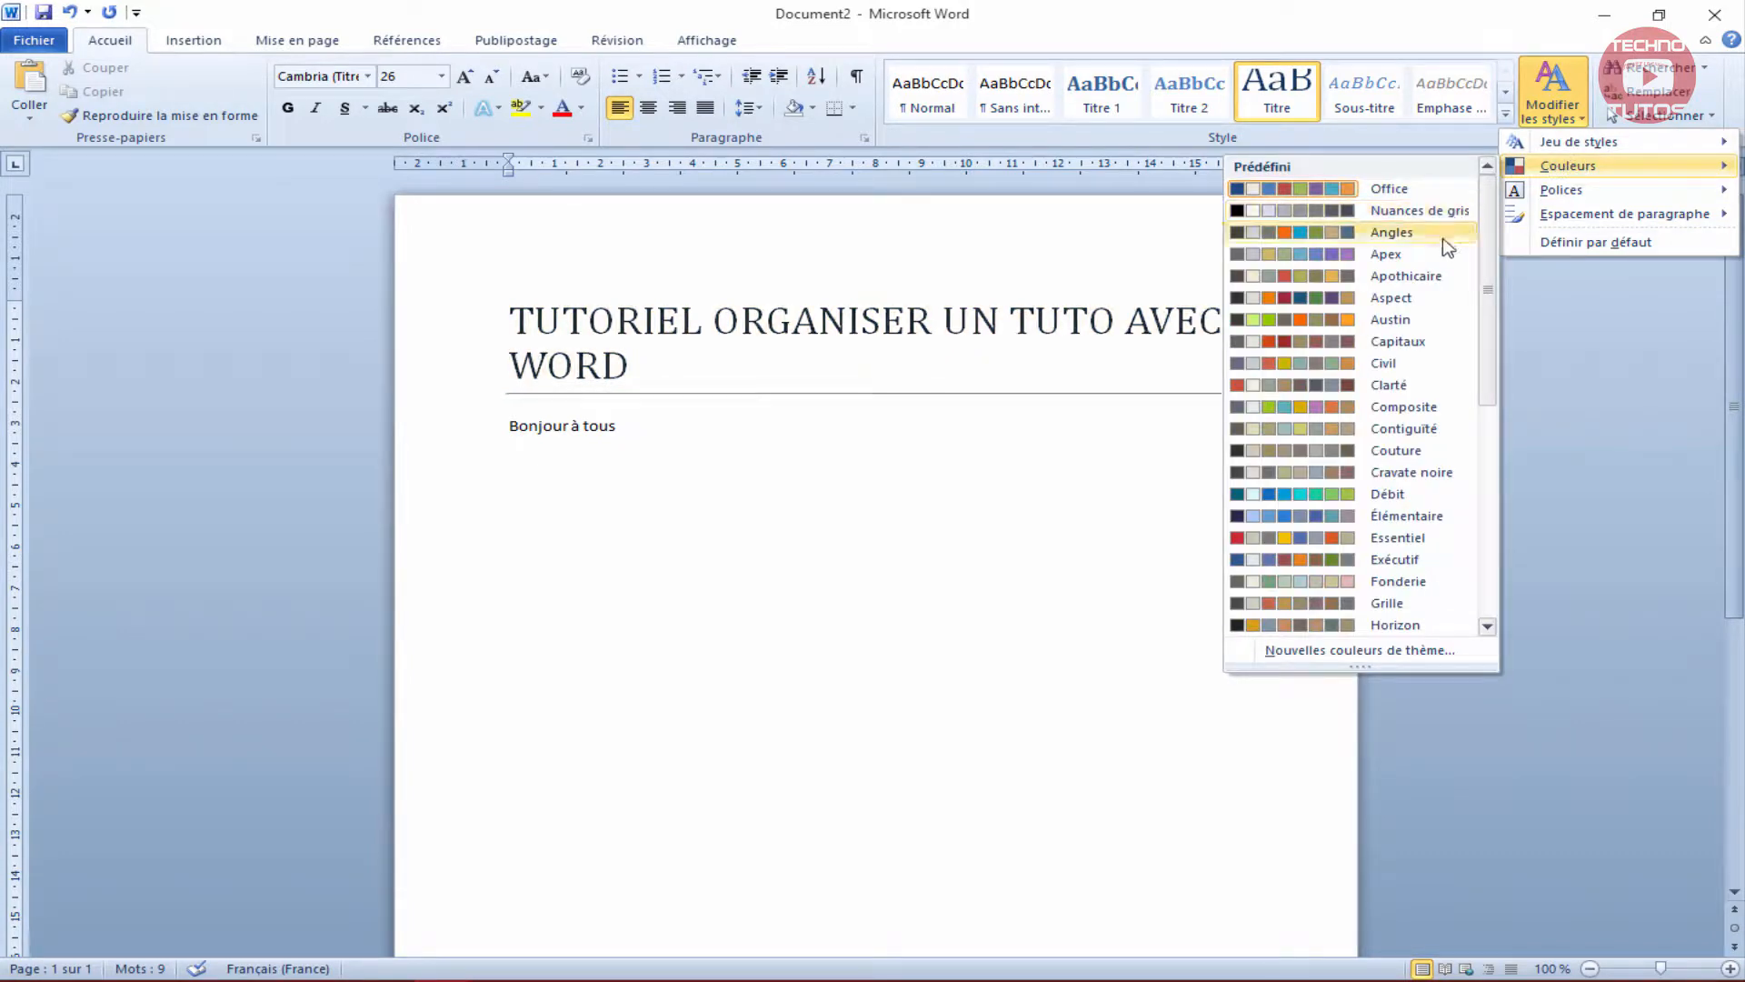
{"action": "left_click", "coordinate": [1411, 386]}
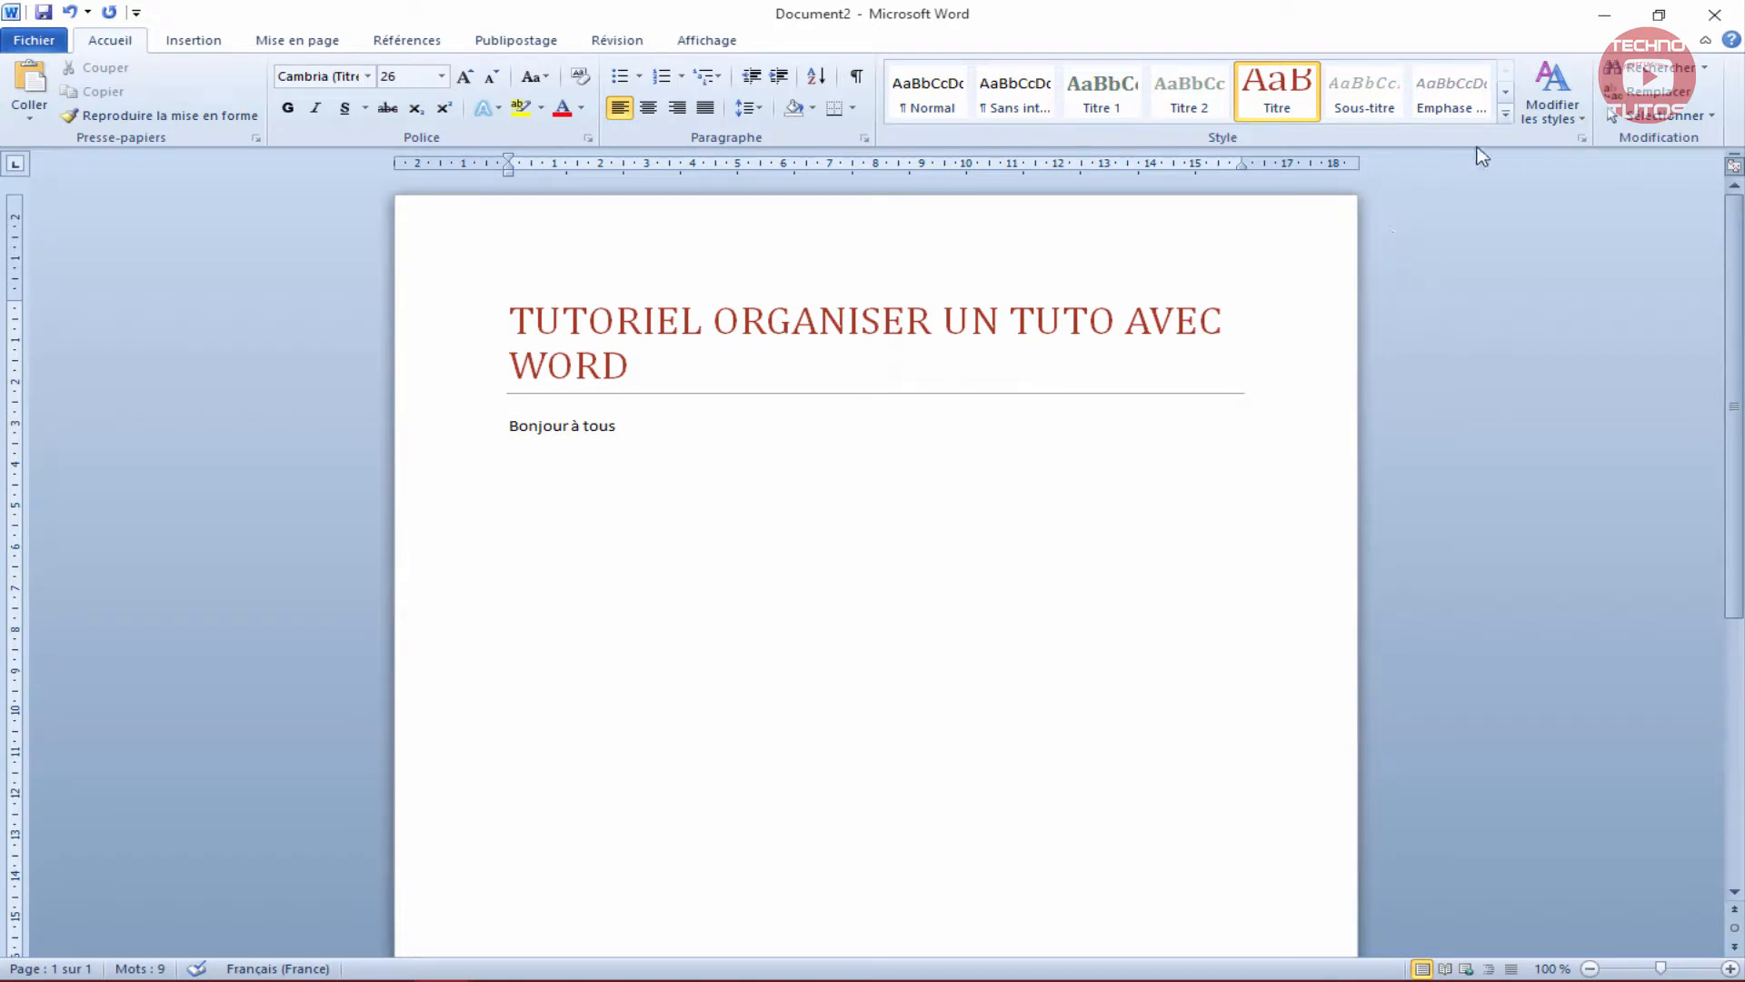
Select the word "WORD" in the heading and open the Titre style's definition for modification.
{"action": "left_click", "coordinate": [1506, 116]}
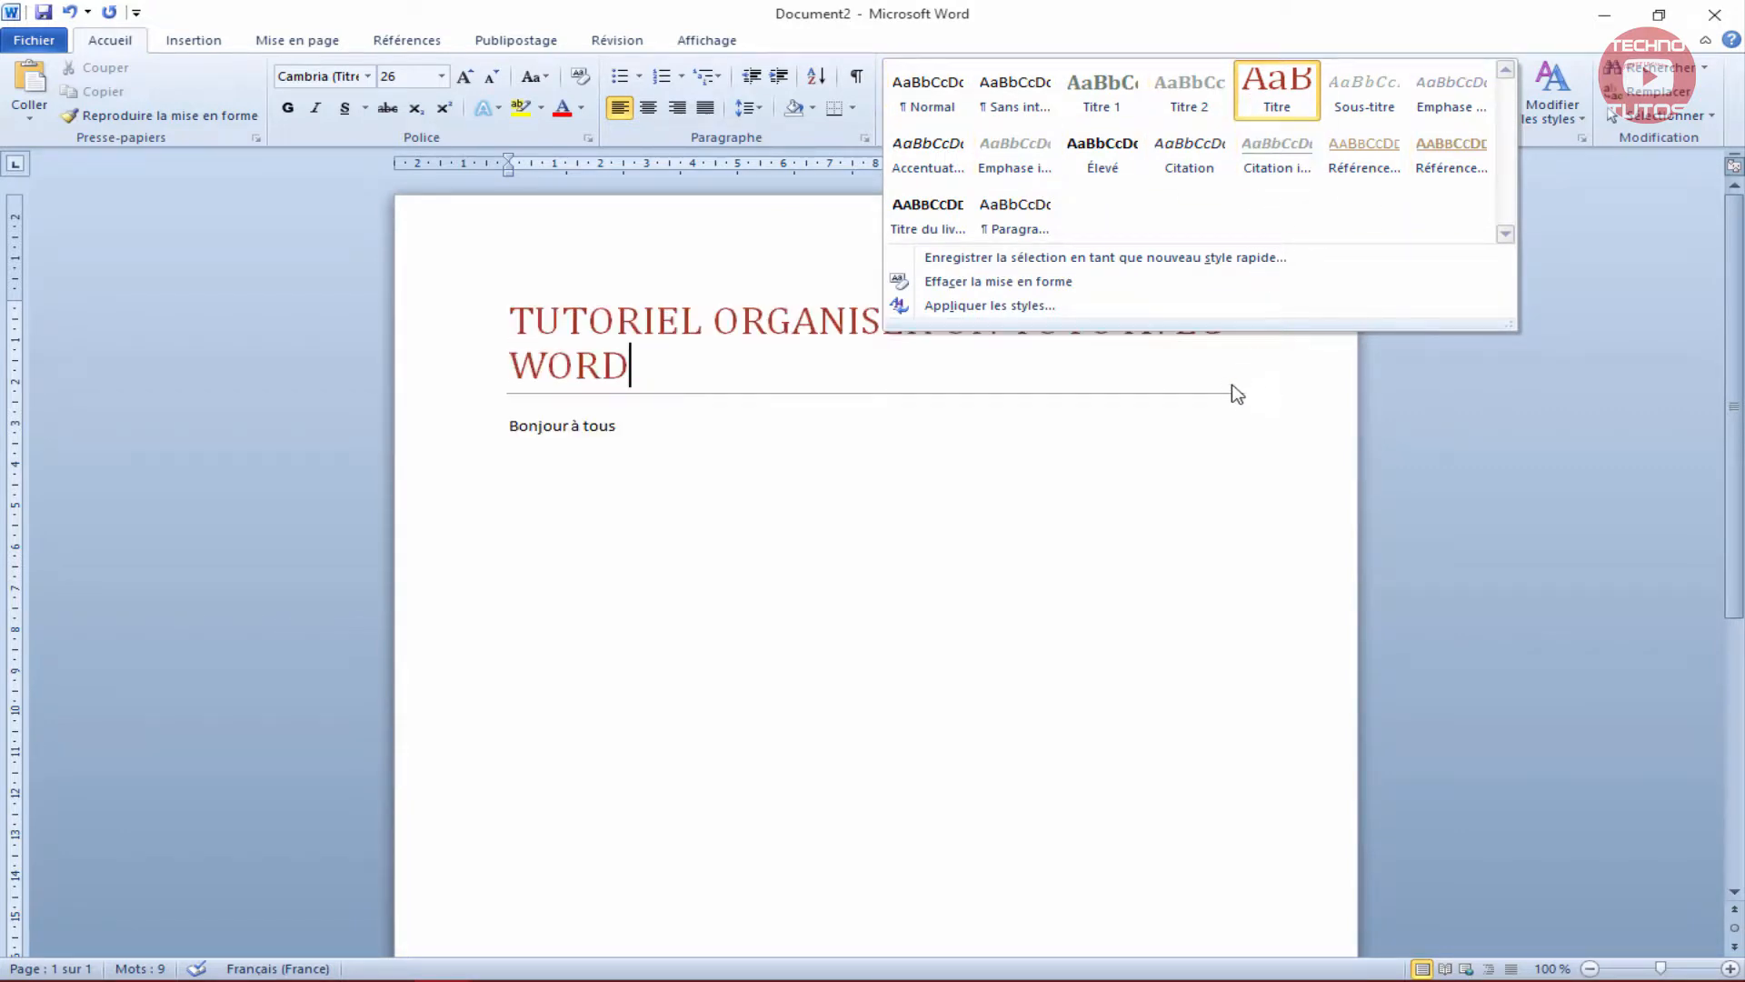
{"action": "left_click", "coordinate": [644, 393]}
{"action": "left_click_drag", "start_coordinate": [629, 371], "coordinate": [460, 373]}
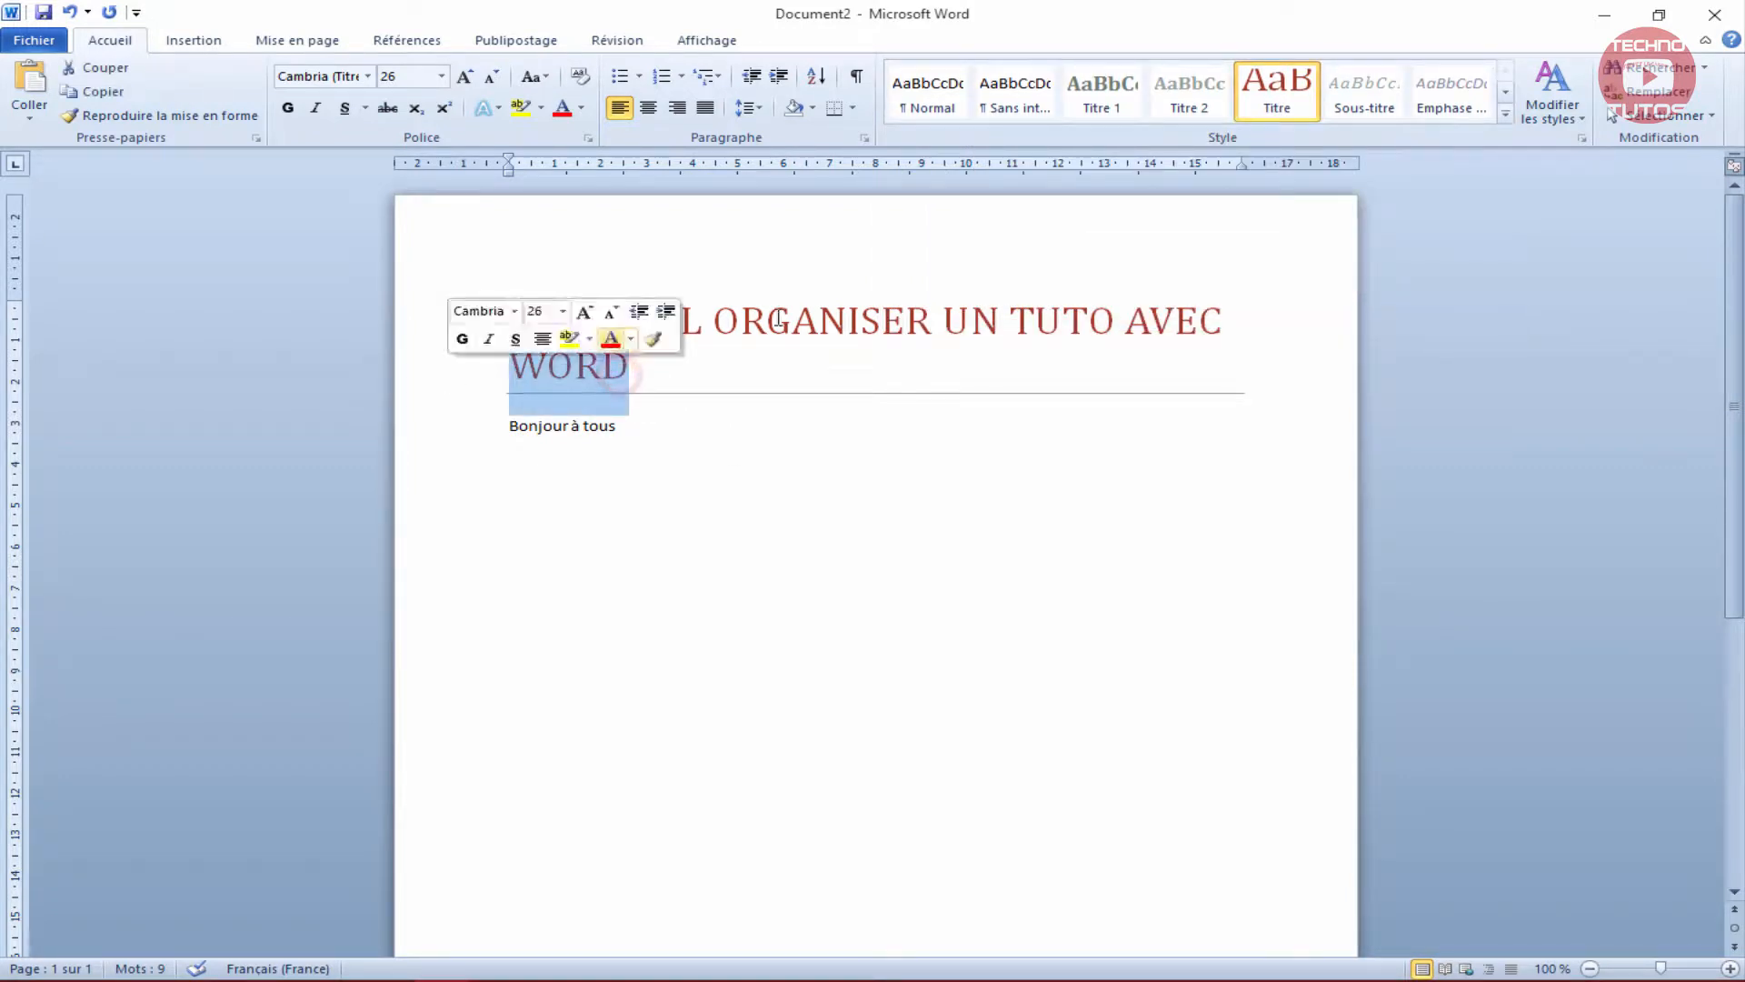
{"action": "right_click", "coordinate": [1262, 105]}
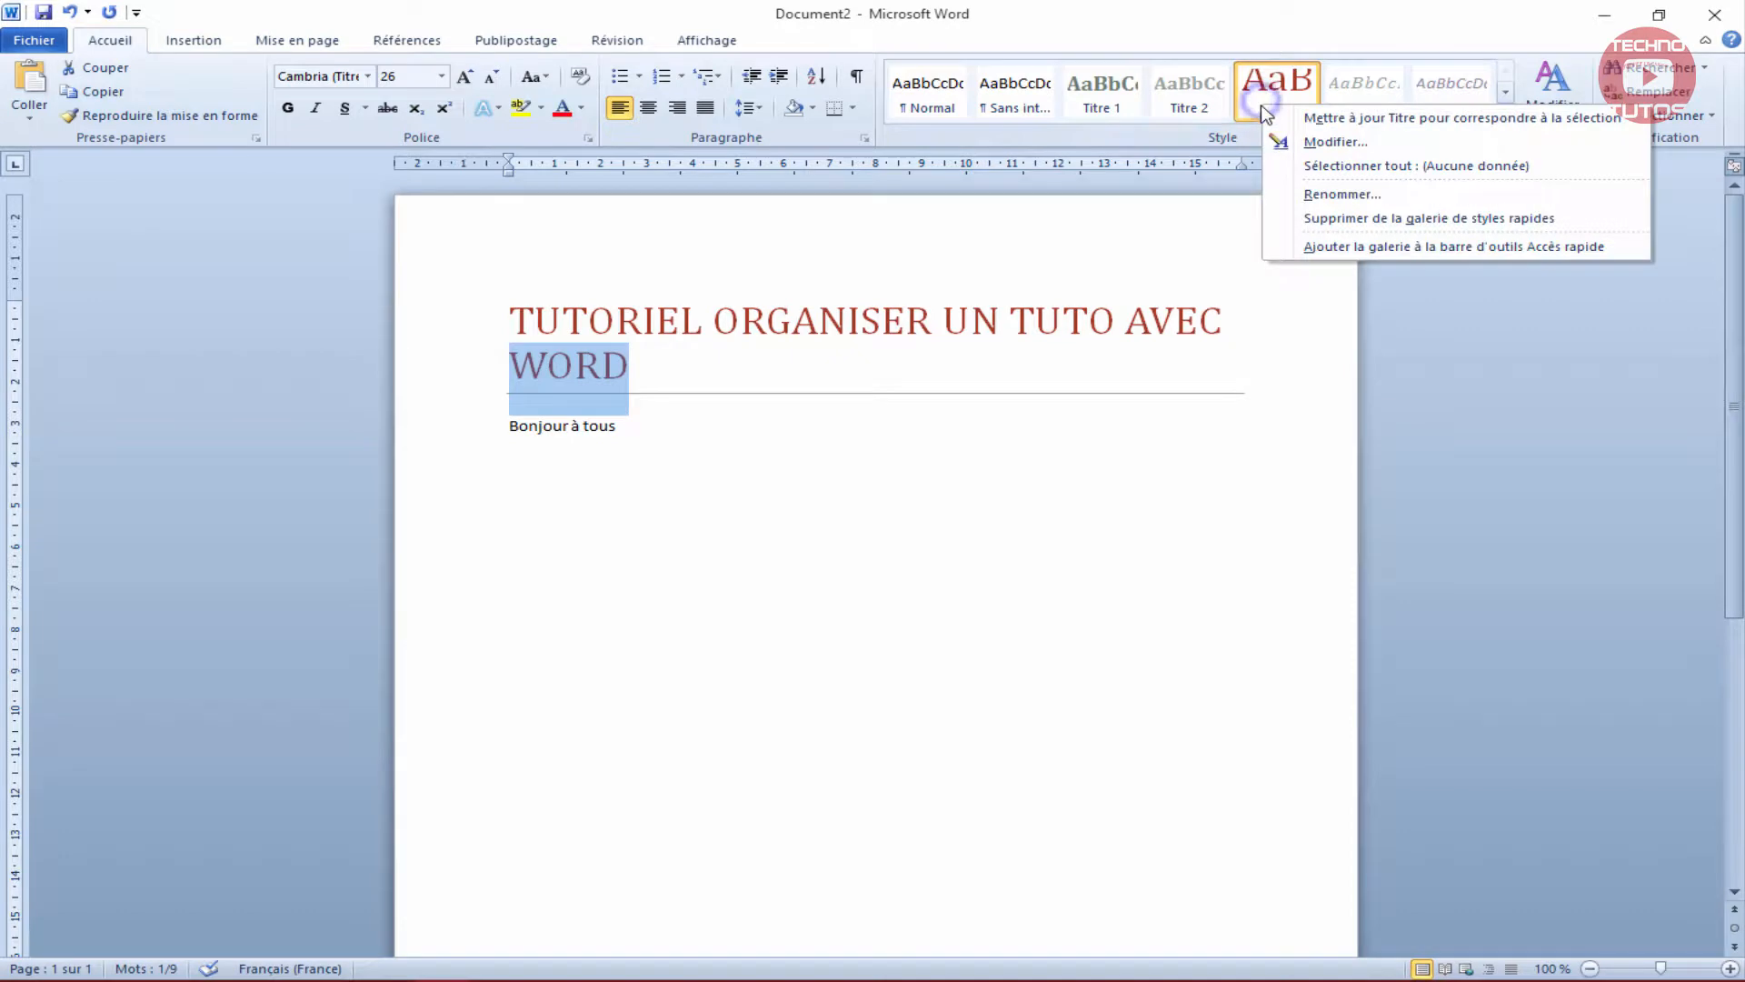
{"action": "left_click", "coordinate": [1305, 145]}
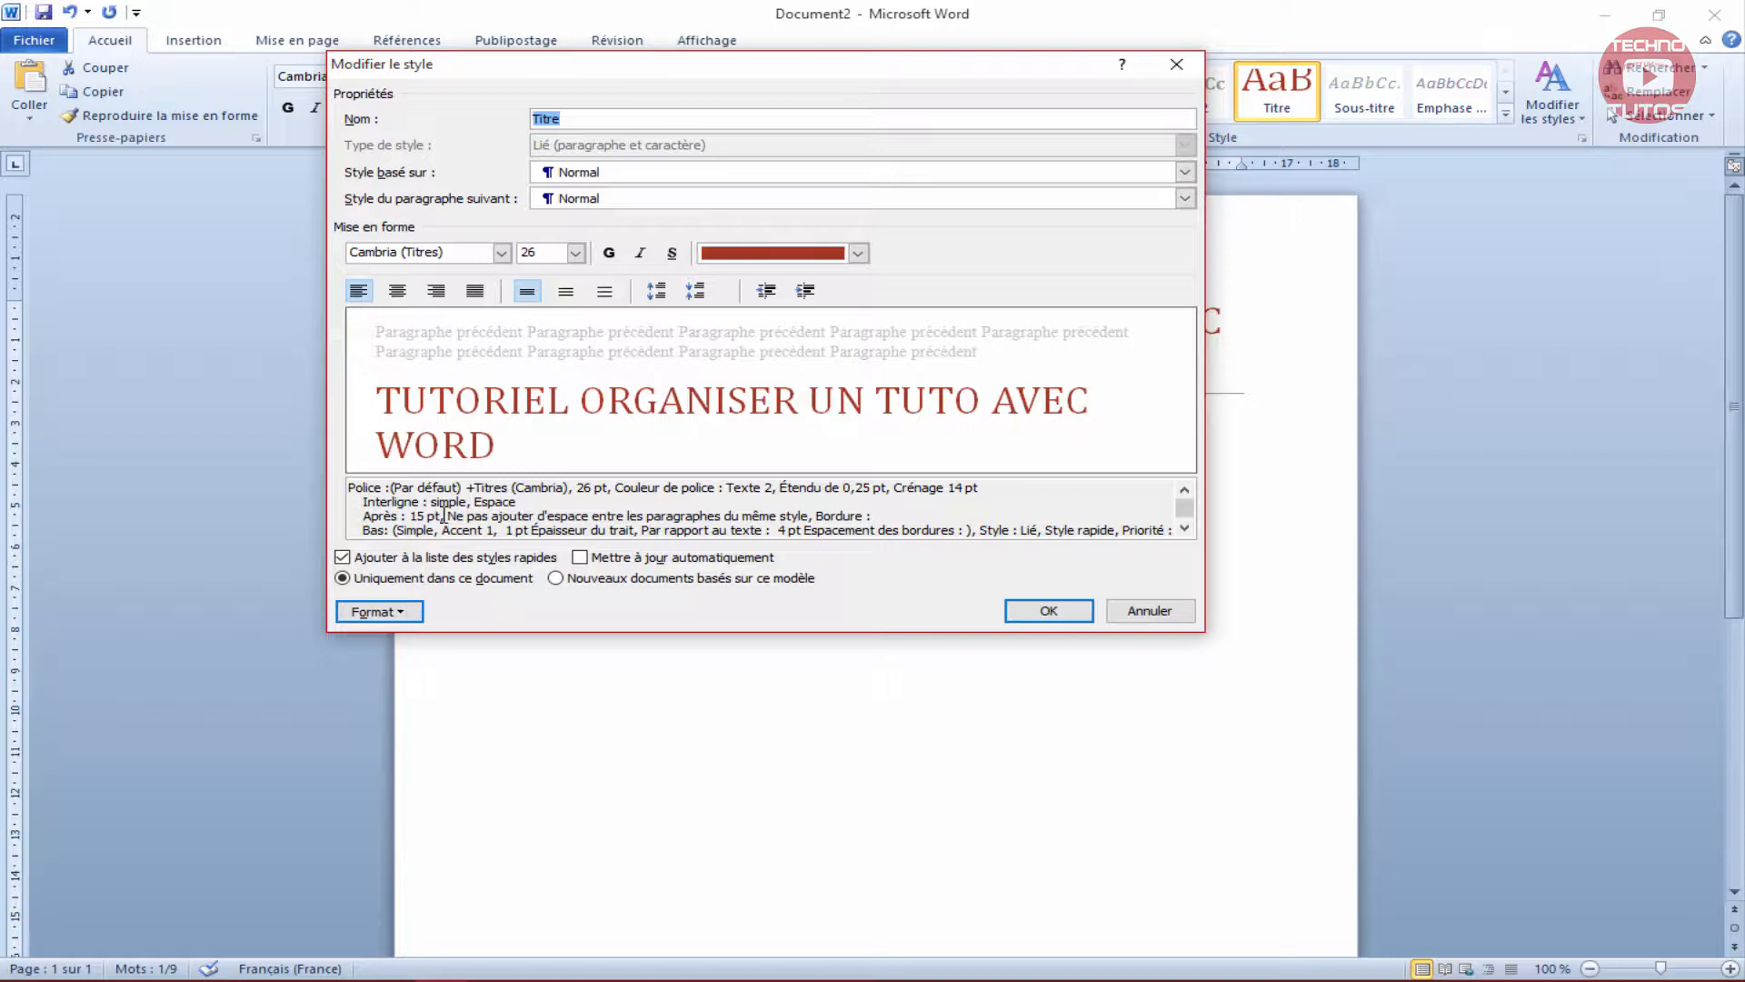
Adjust the Titre style's paragraph spacing, reducing the space after the paragraph to 0 pt.
{"action": "left_click", "coordinate": [654, 293]}
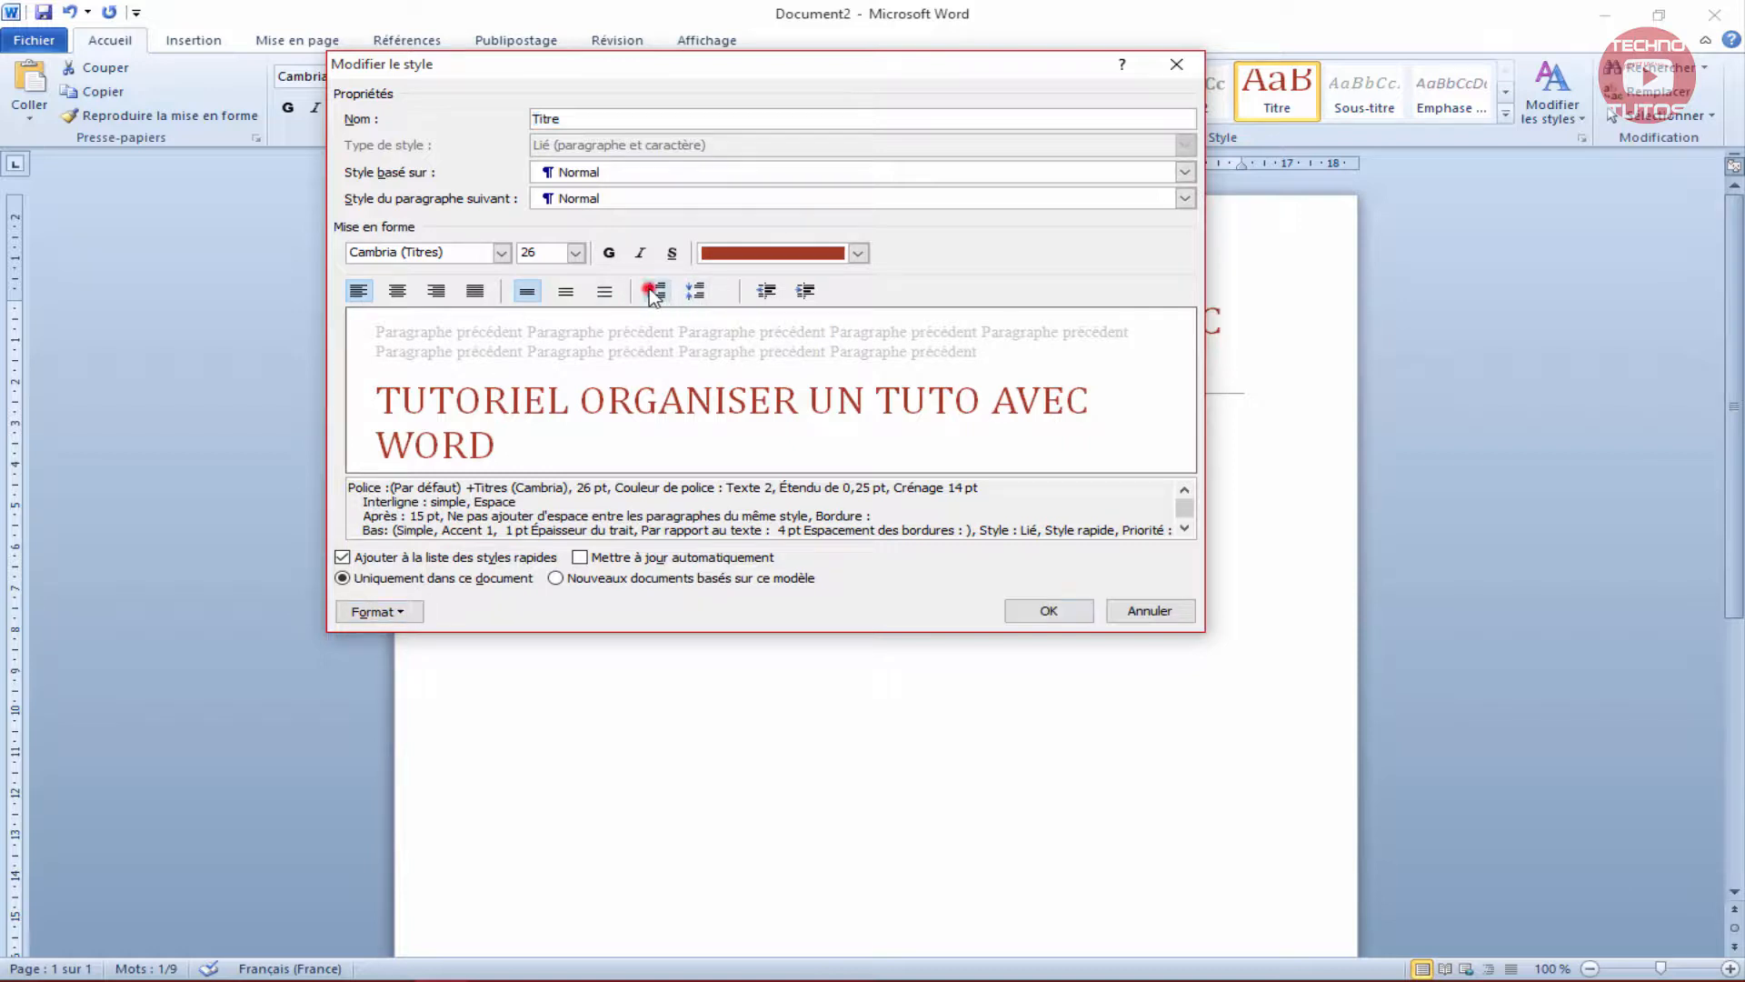
{"action": "left_click", "coordinate": [656, 292]}
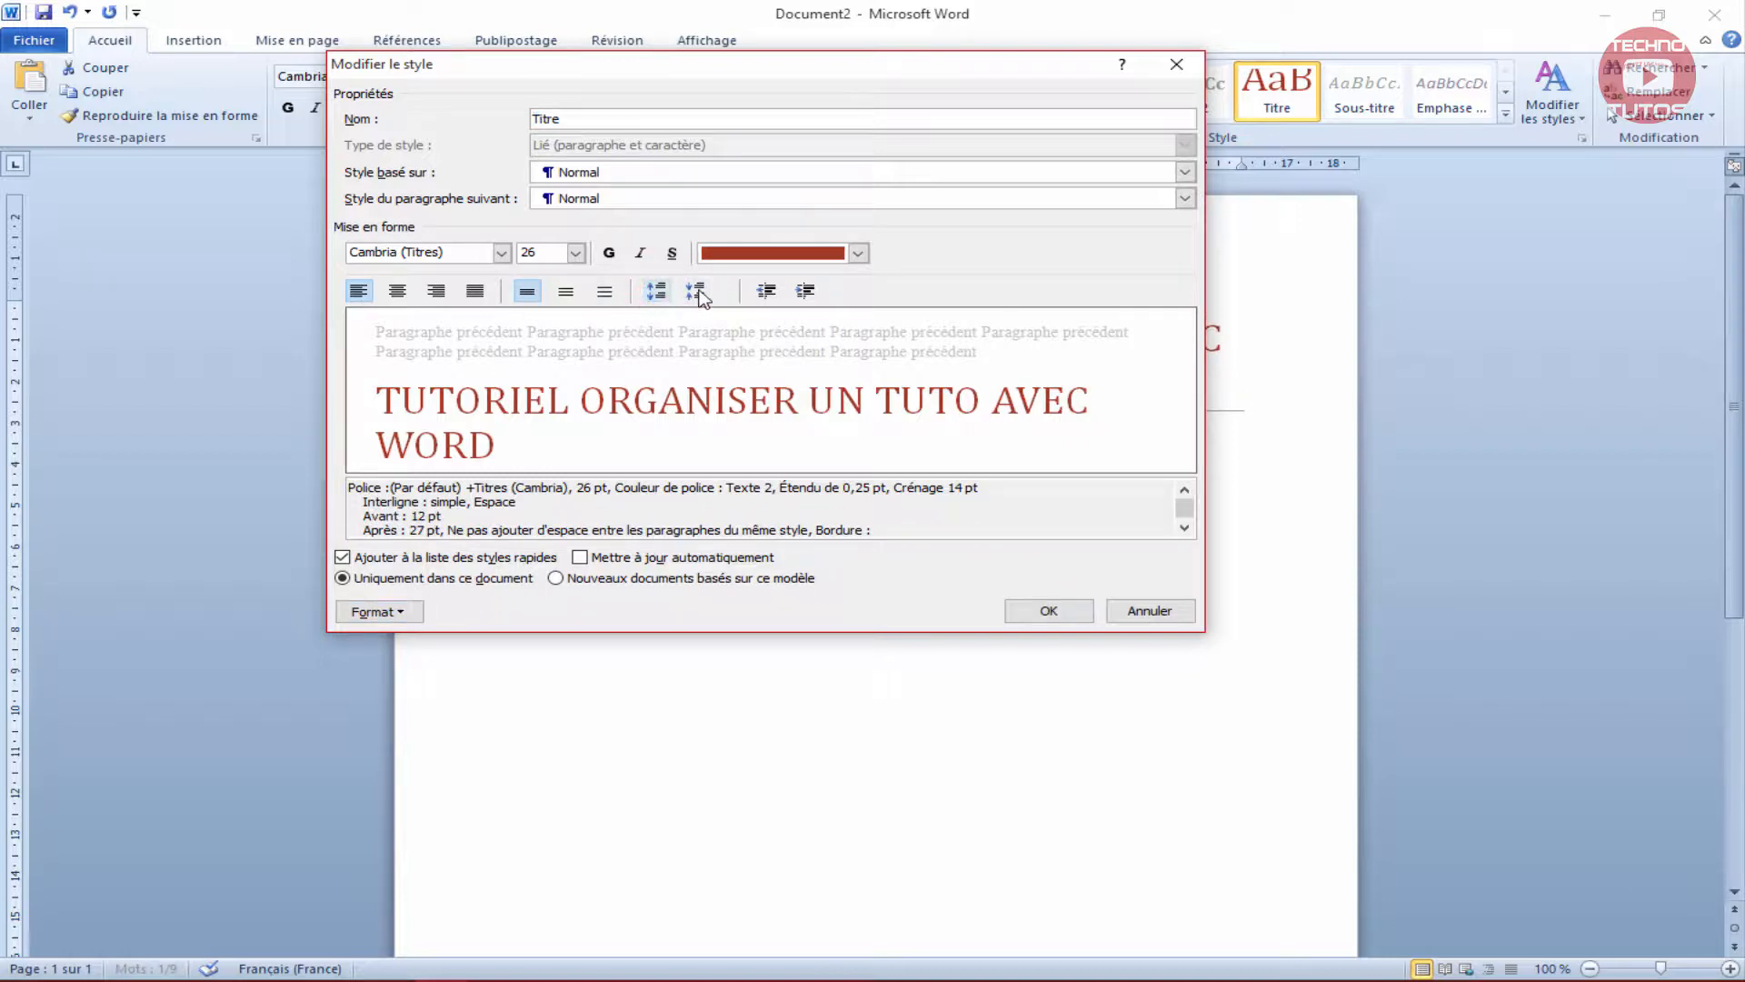
{"action": "left_click", "coordinate": [697, 292]}
{"action": "left_click", "coordinate": [699, 291]}
{"action": "left_click", "coordinate": [700, 291]}
{"action": "left_click", "coordinate": [700, 291]}
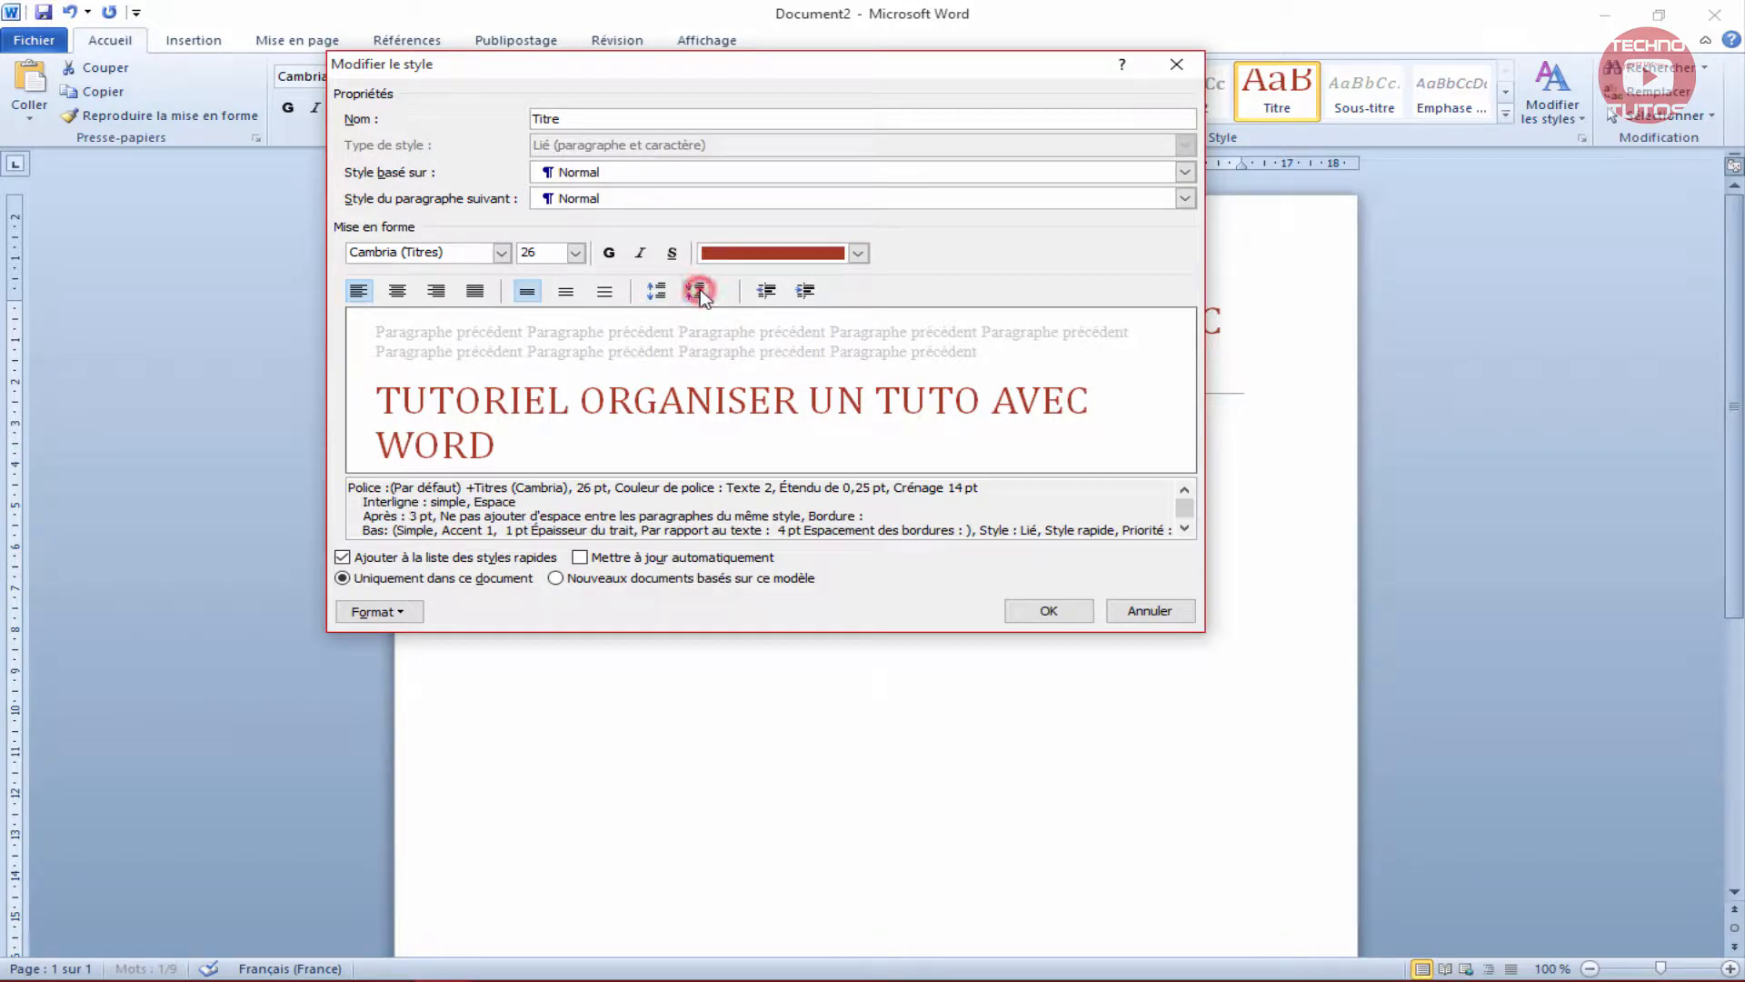
{"action": "left_click", "coordinate": [700, 291]}
{"action": "left_click_drag", "start_coordinate": [340, 517], "coordinate": [432, 517]}
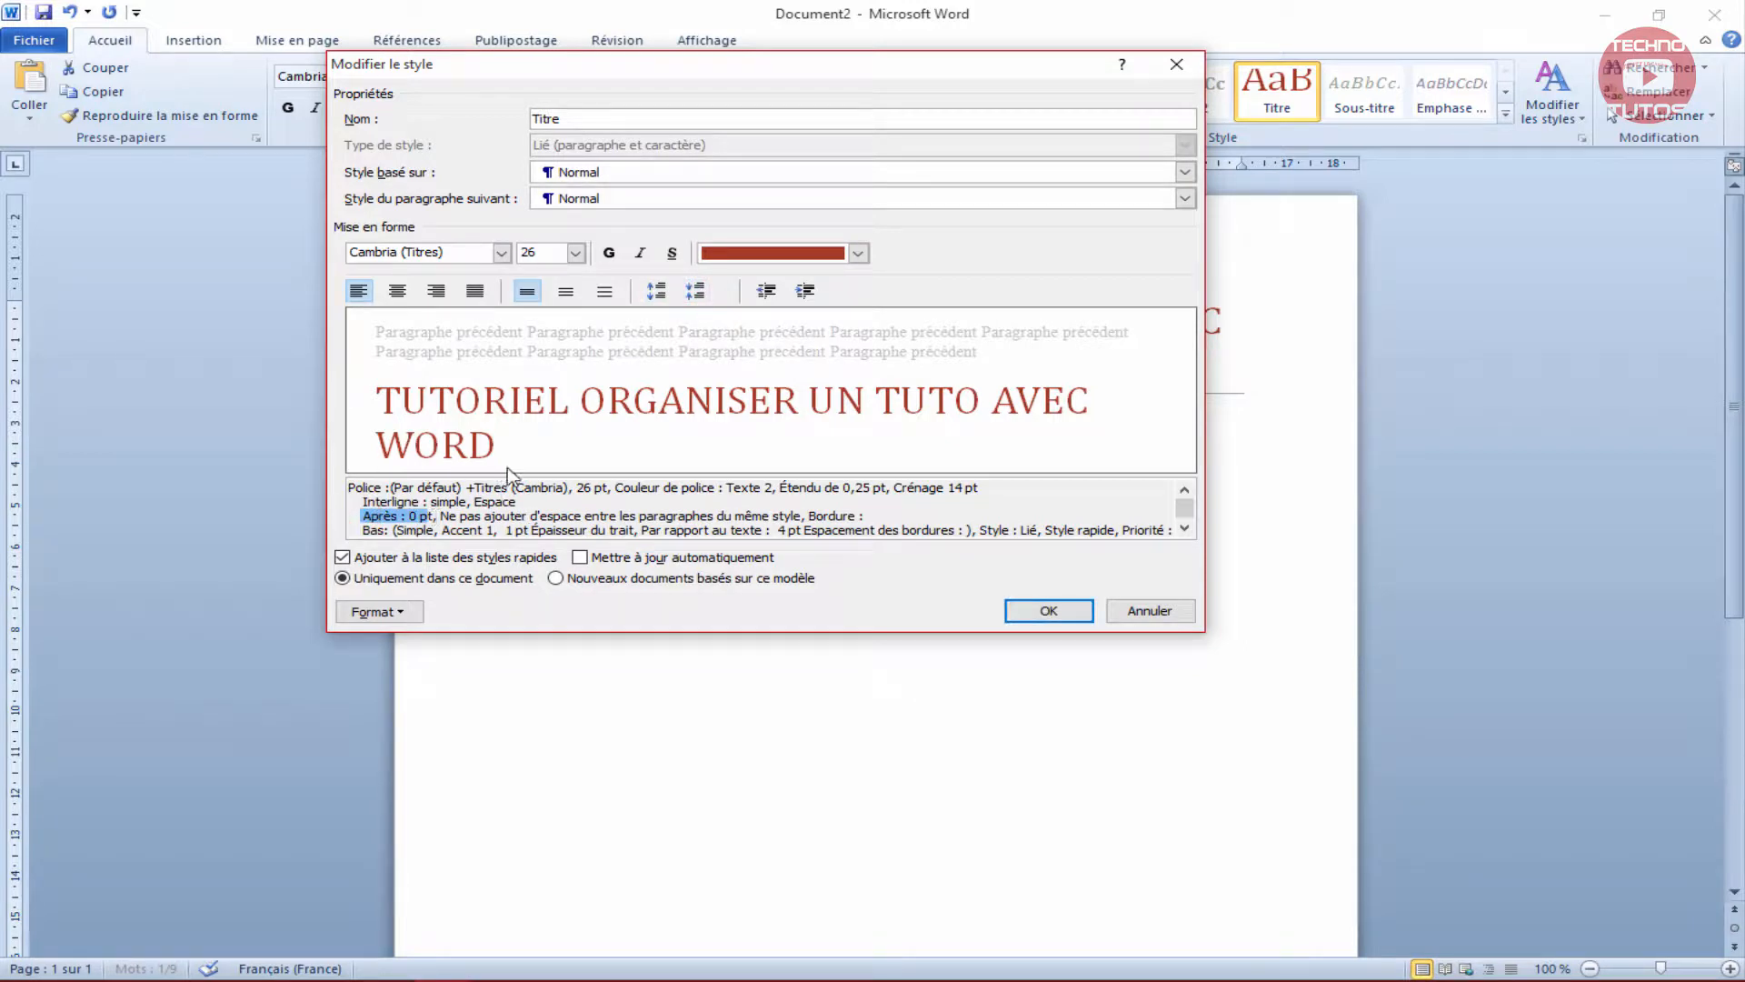
Try raising the Titre style's spacing before and after to 18 pt, and reduce it back to 0 pt.
{"action": "left_click", "coordinate": [695, 291]}
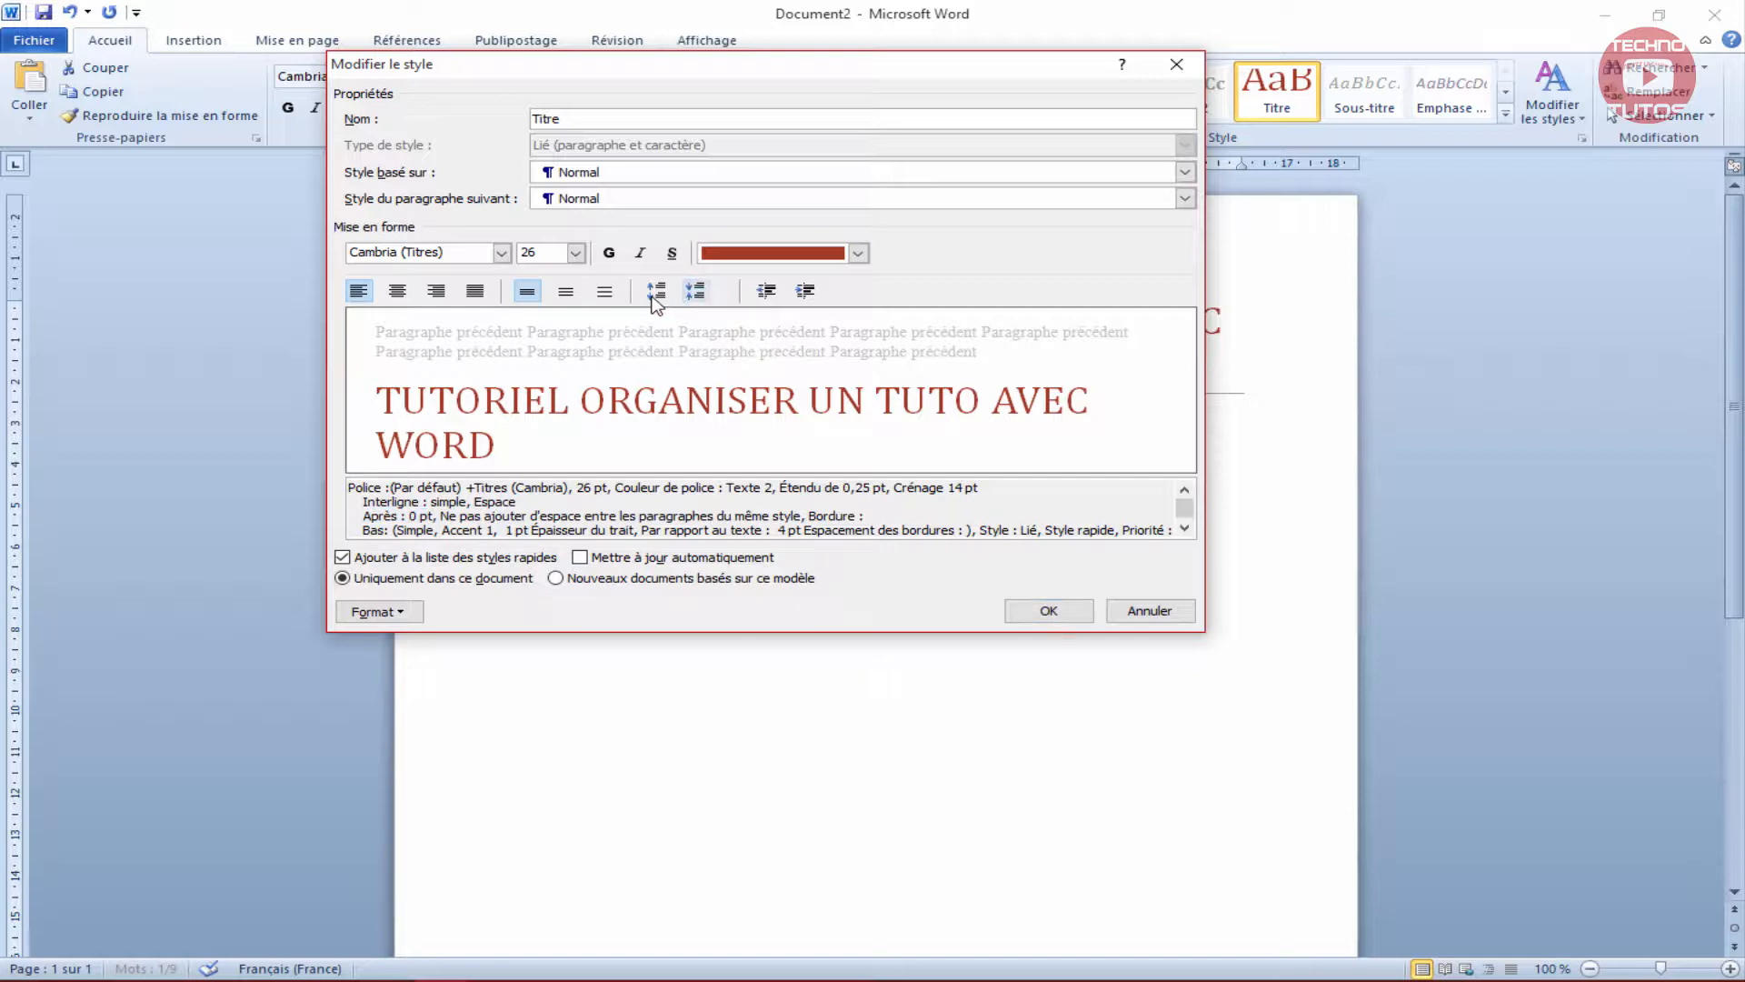
{"action": "left_click", "coordinate": [656, 293]}
{"action": "left_click", "coordinate": [656, 293]}
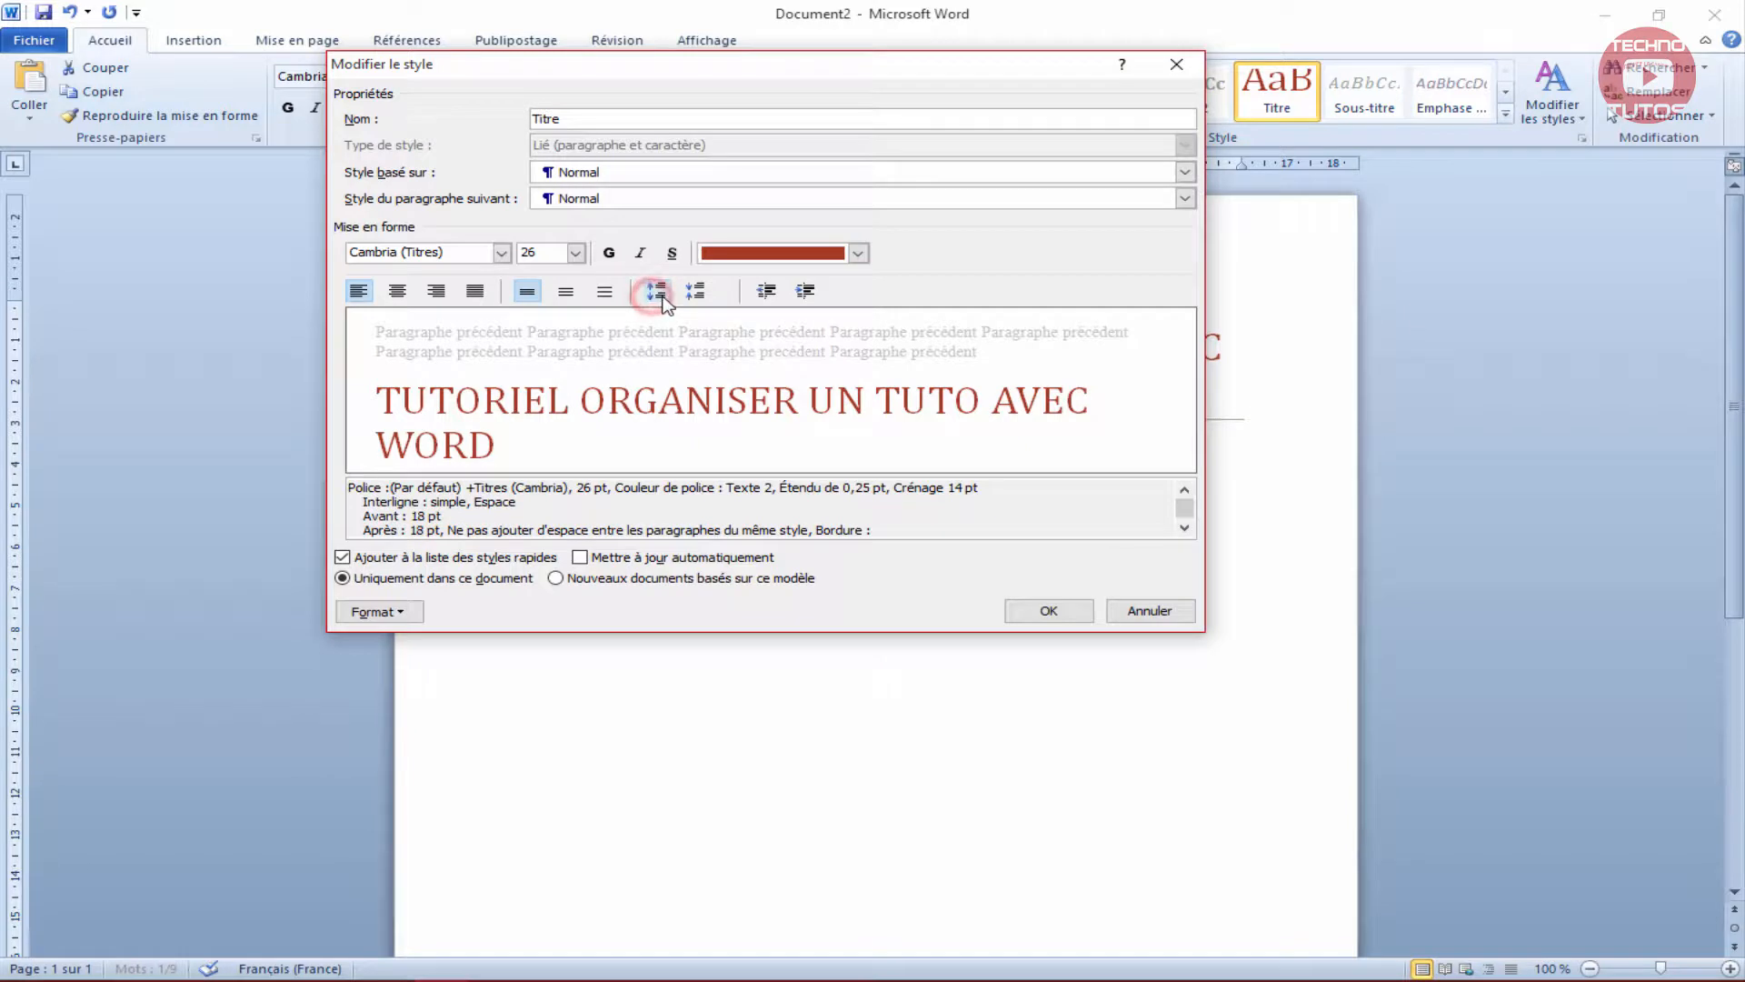
{"action": "left_click", "coordinate": [689, 293]}
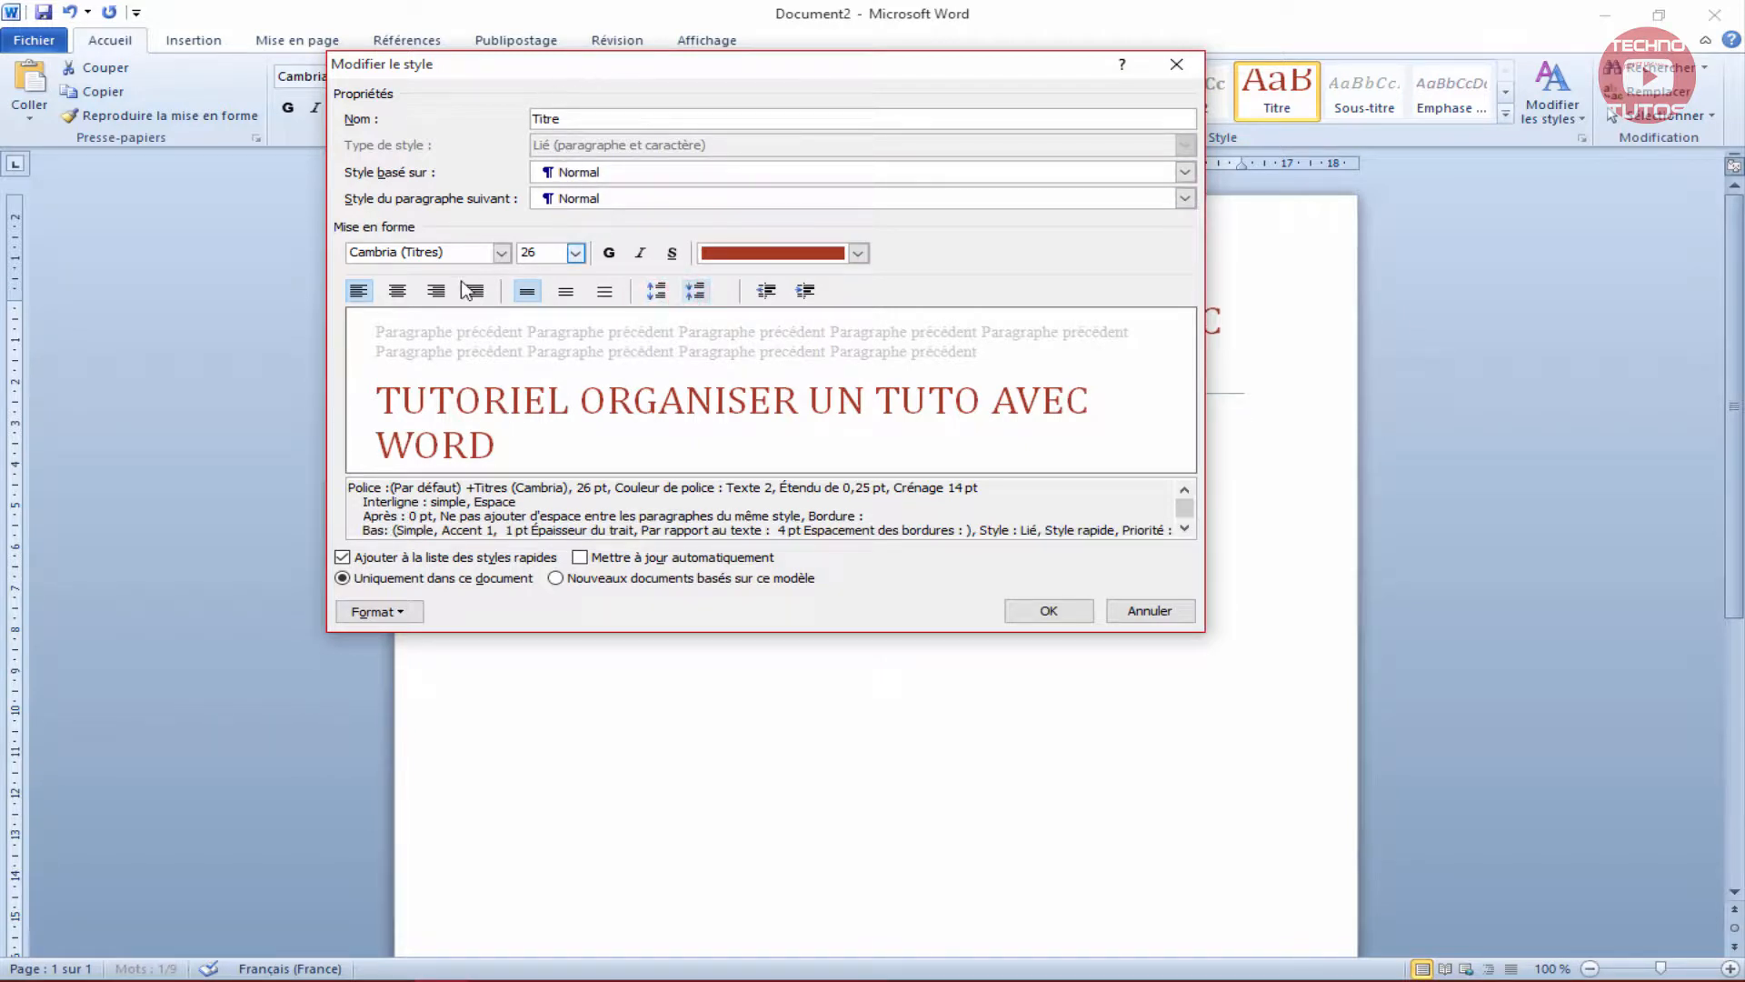
Try wider line spacing, including double, for the Titre style, and return it to single spacing.
{"action": "left_click", "coordinate": [605, 291]}
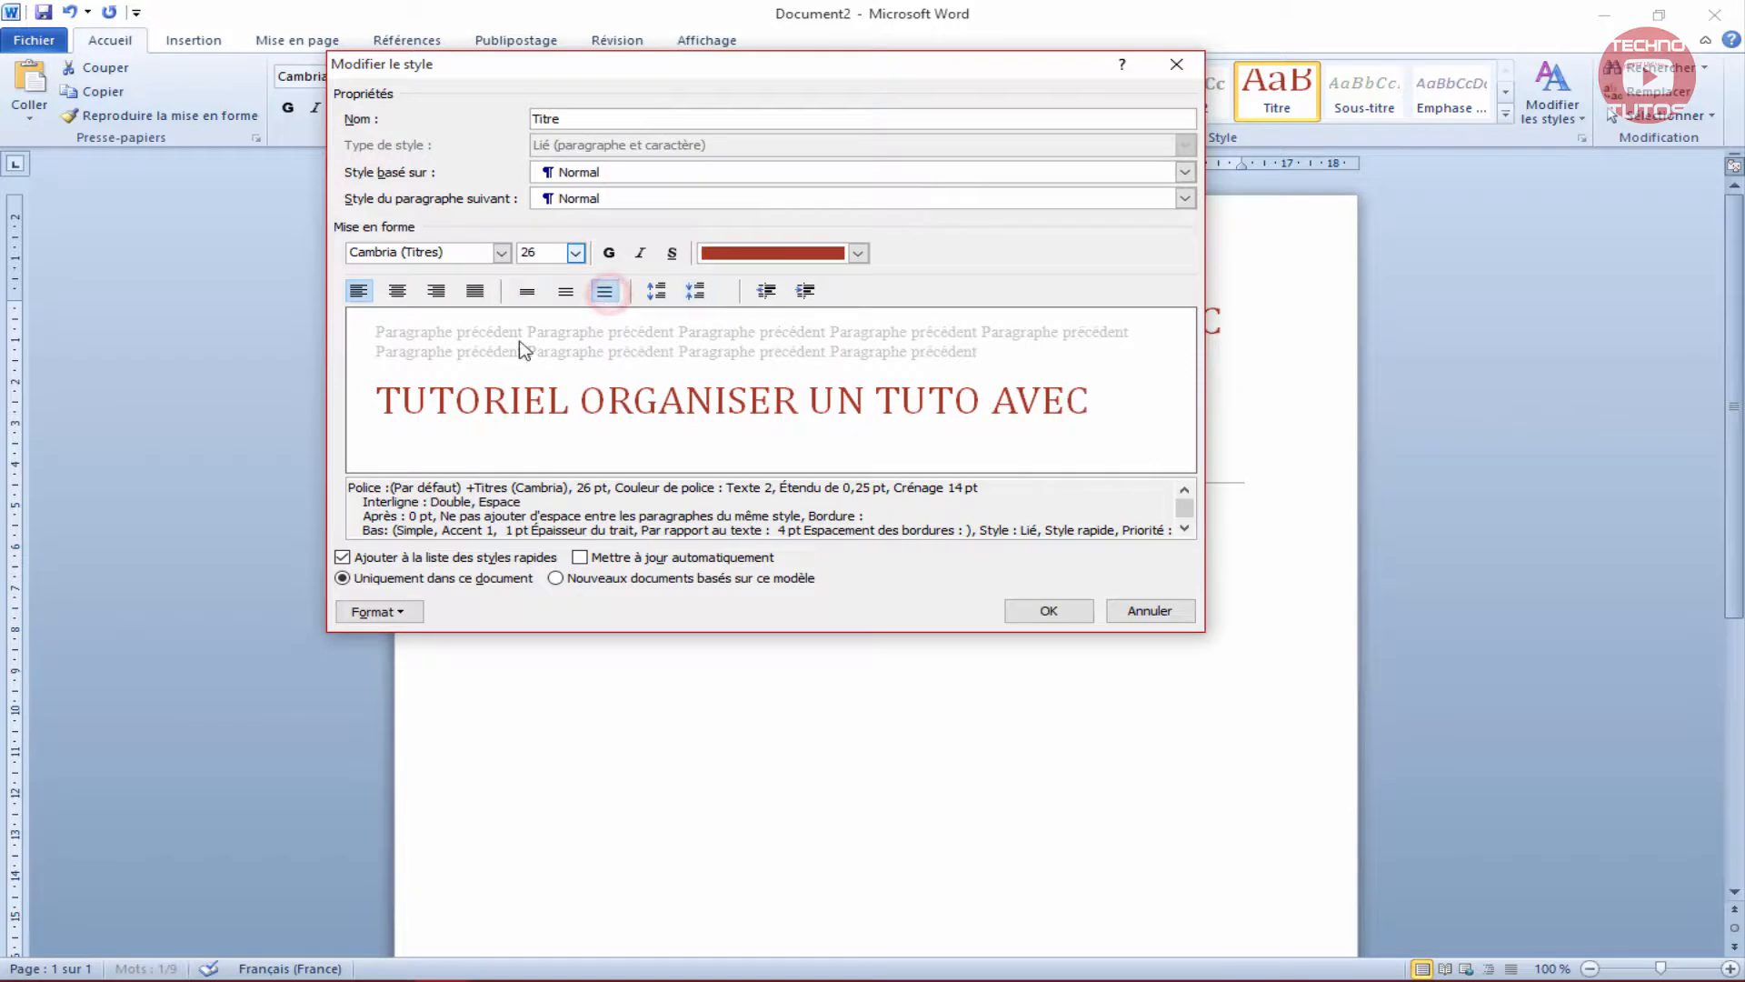
{"action": "left_click", "coordinate": [528, 292]}
{"action": "left_click", "coordinate": [558, 293]}
{"action": "left_click", "coordinate": [528, 292]}
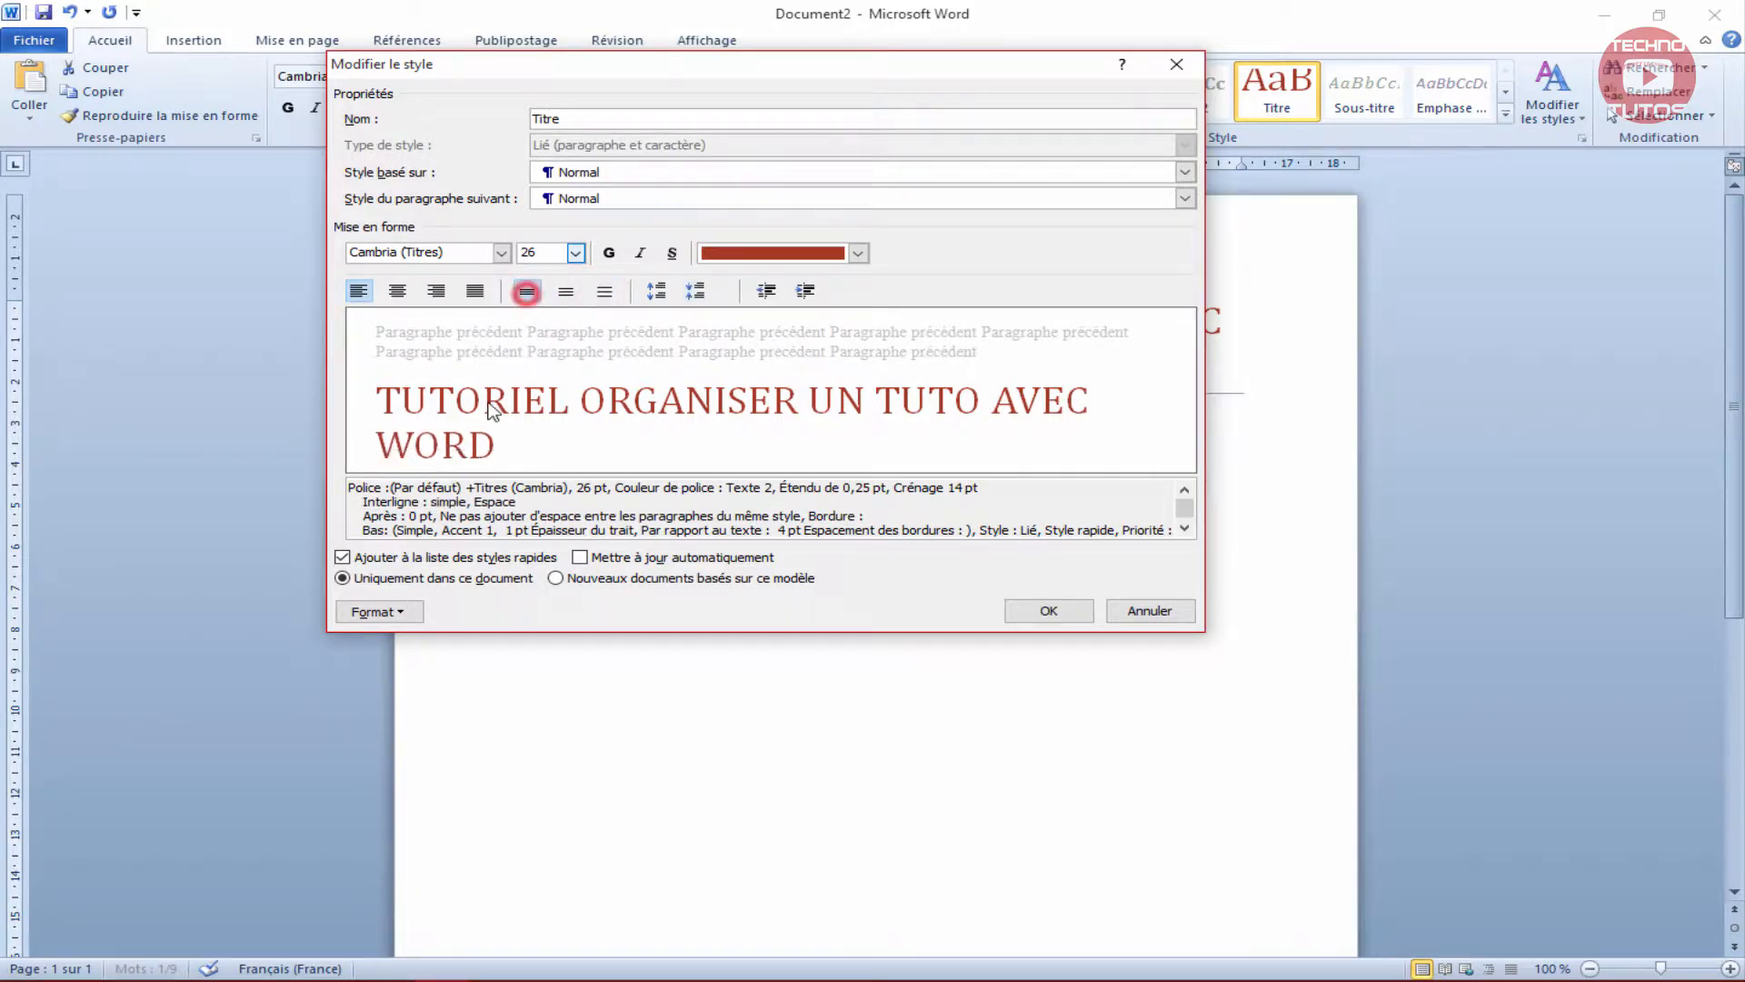
Set the Titre style's font to Vivaldi italic, size 72, with the small caps (Petites majuscules) effect.
{"action": "left_click", "coordinate": [398, 615]}
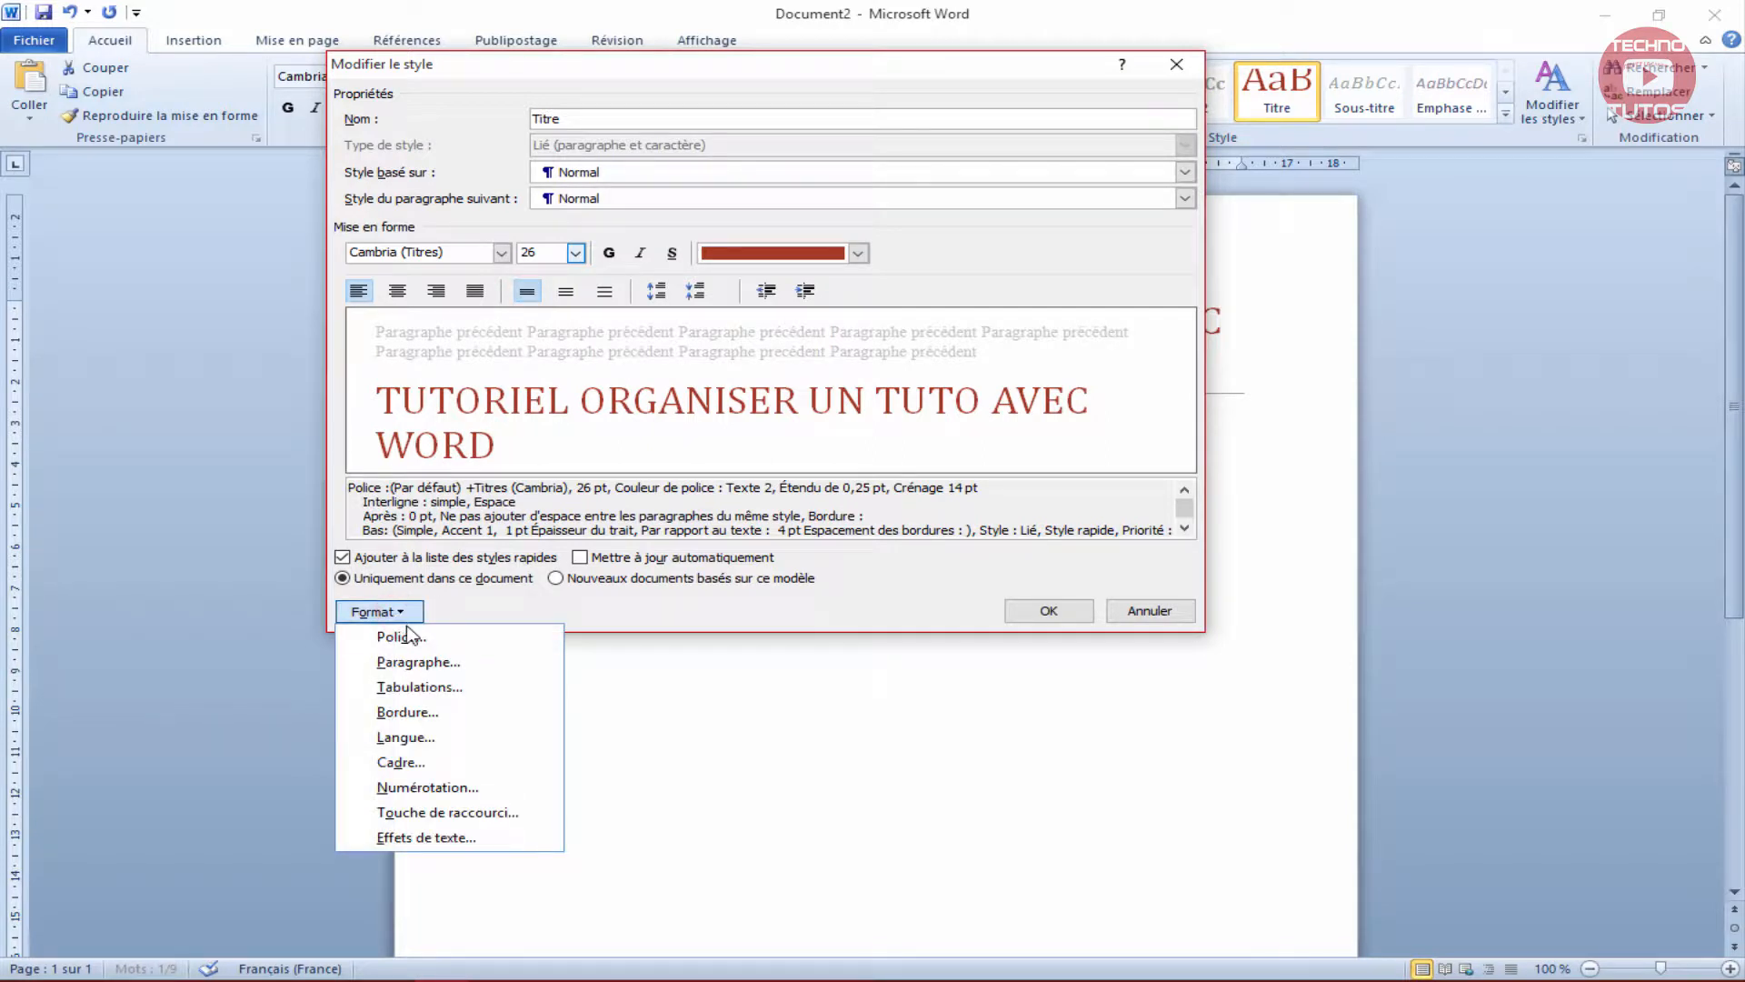
{"action": "left_click", "coordinate": [428, 640]}
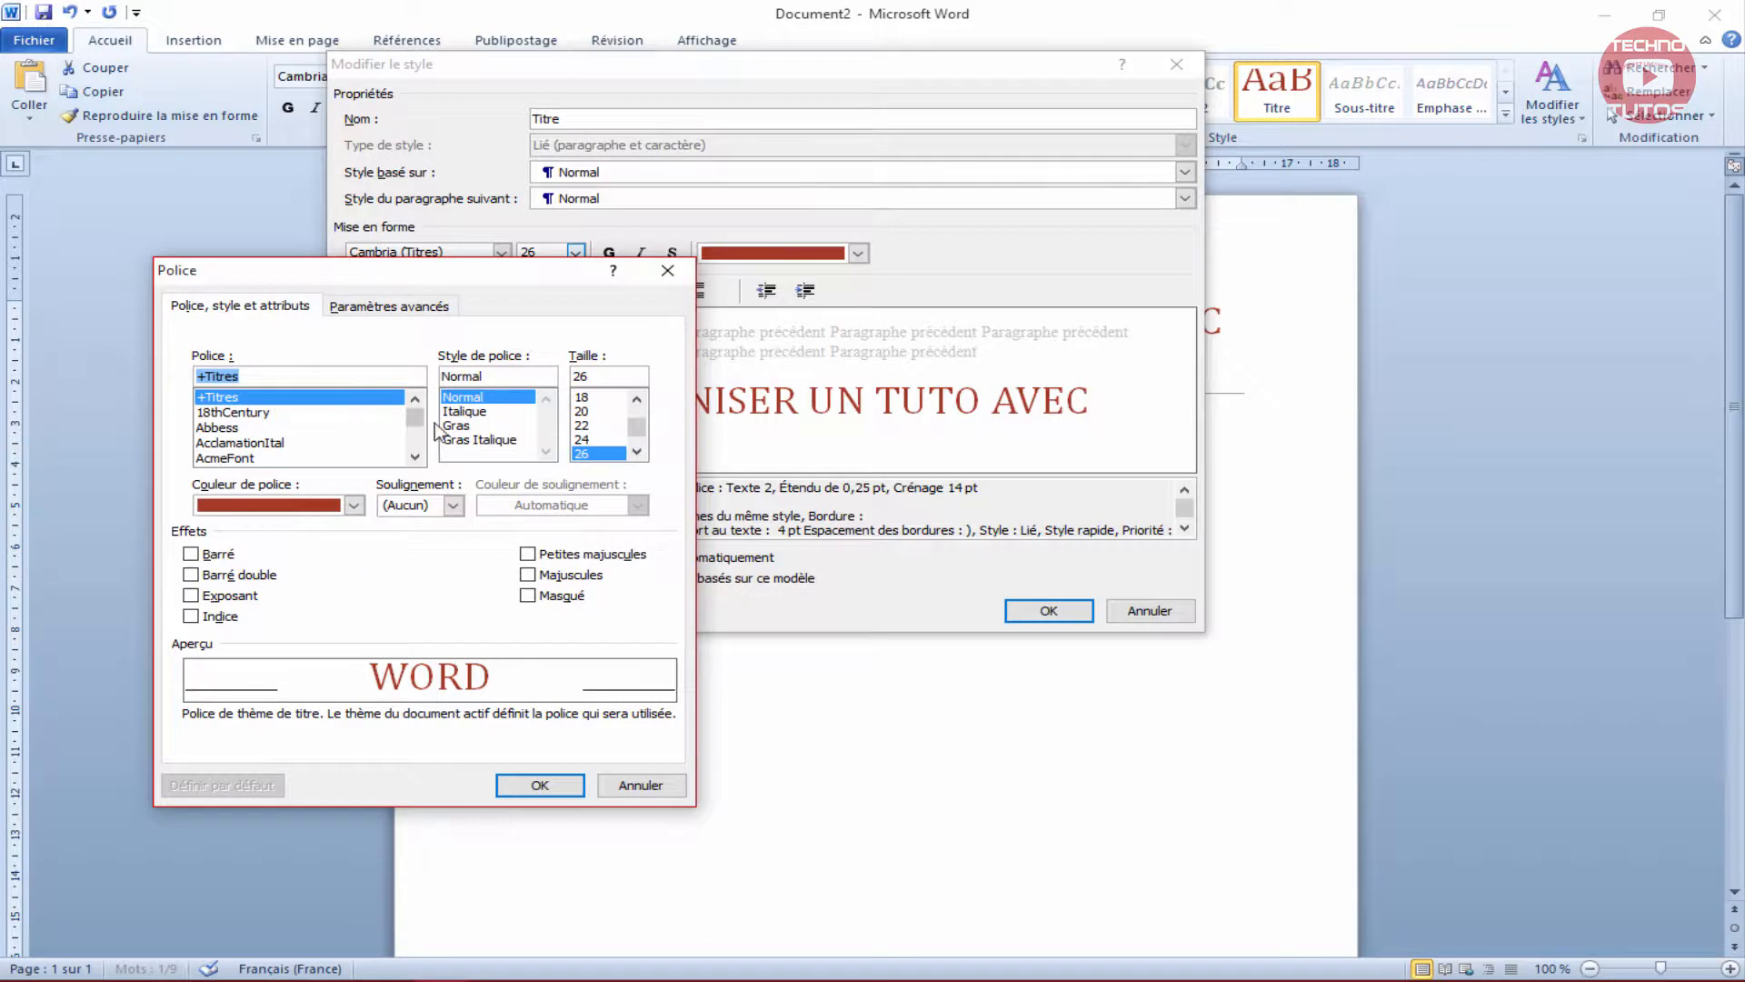
{"action": "left_click_drag", "start_coordinate": [415, 416], "coordinate": [415, 438]}
{"action": "left_click", "coordinate": [260, 428]}
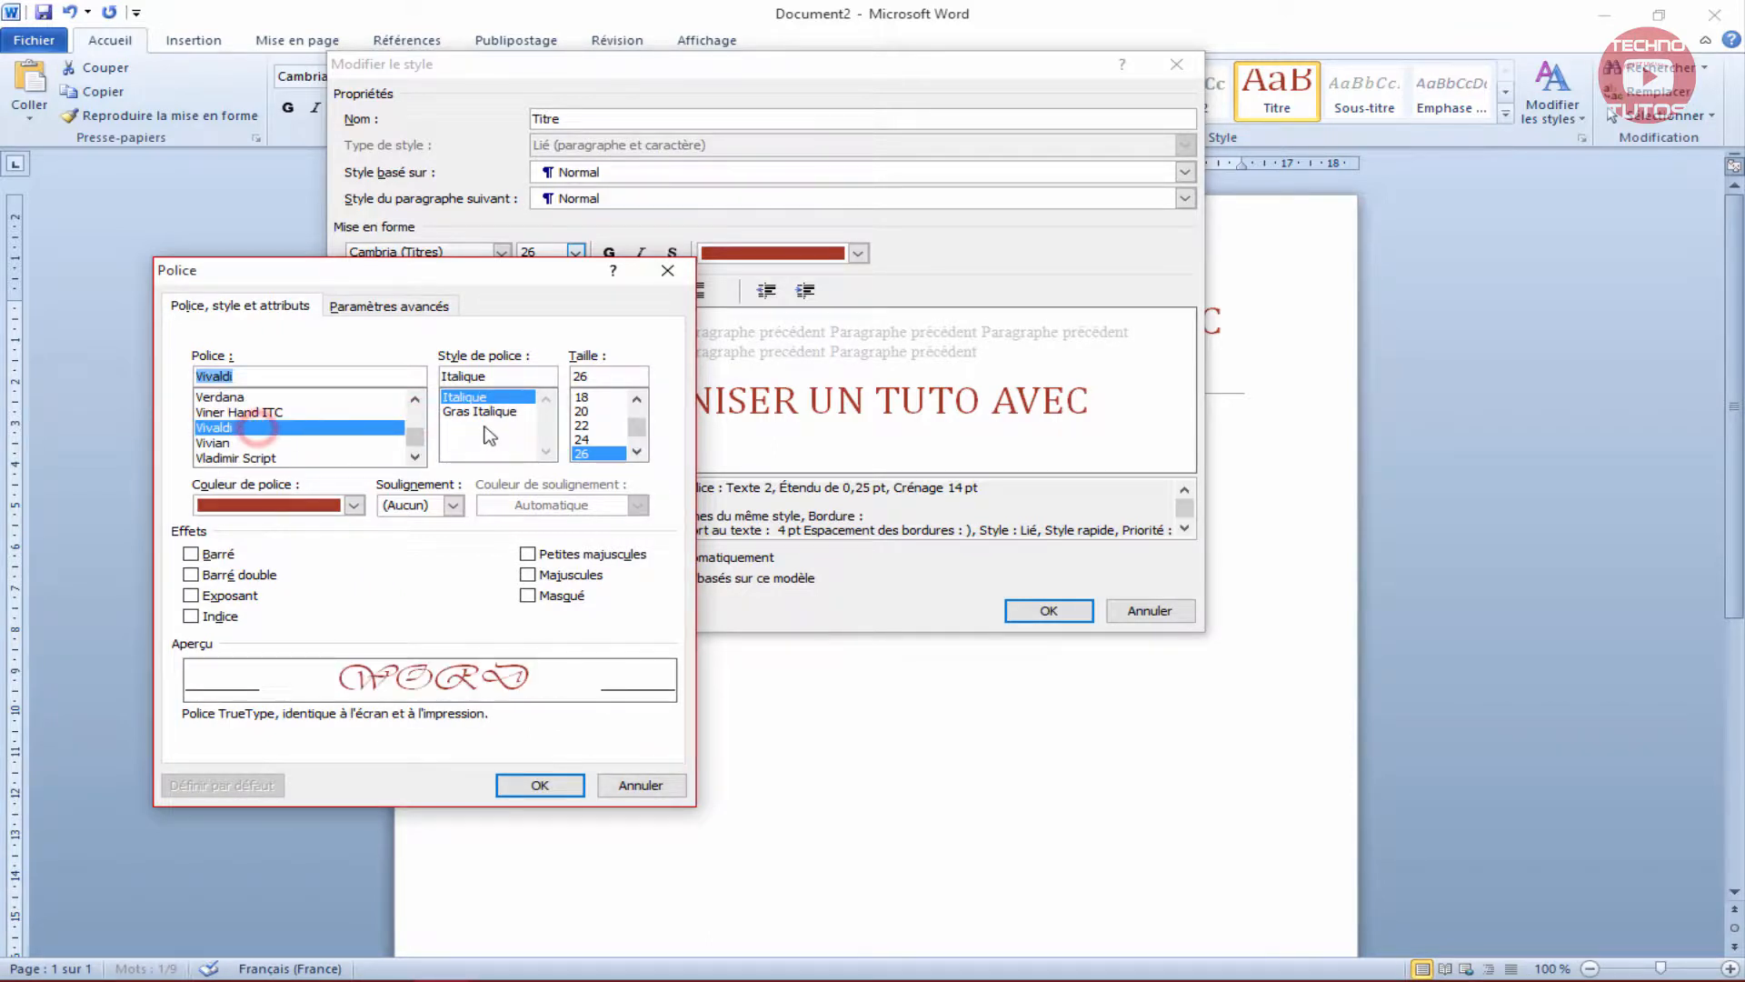
{"action": "scroll", "coordinate": [640, 432], "scroll_direction": "down", "scroll_amount": 3}
{"action": "left_click", "coordinate": [586, 452]}
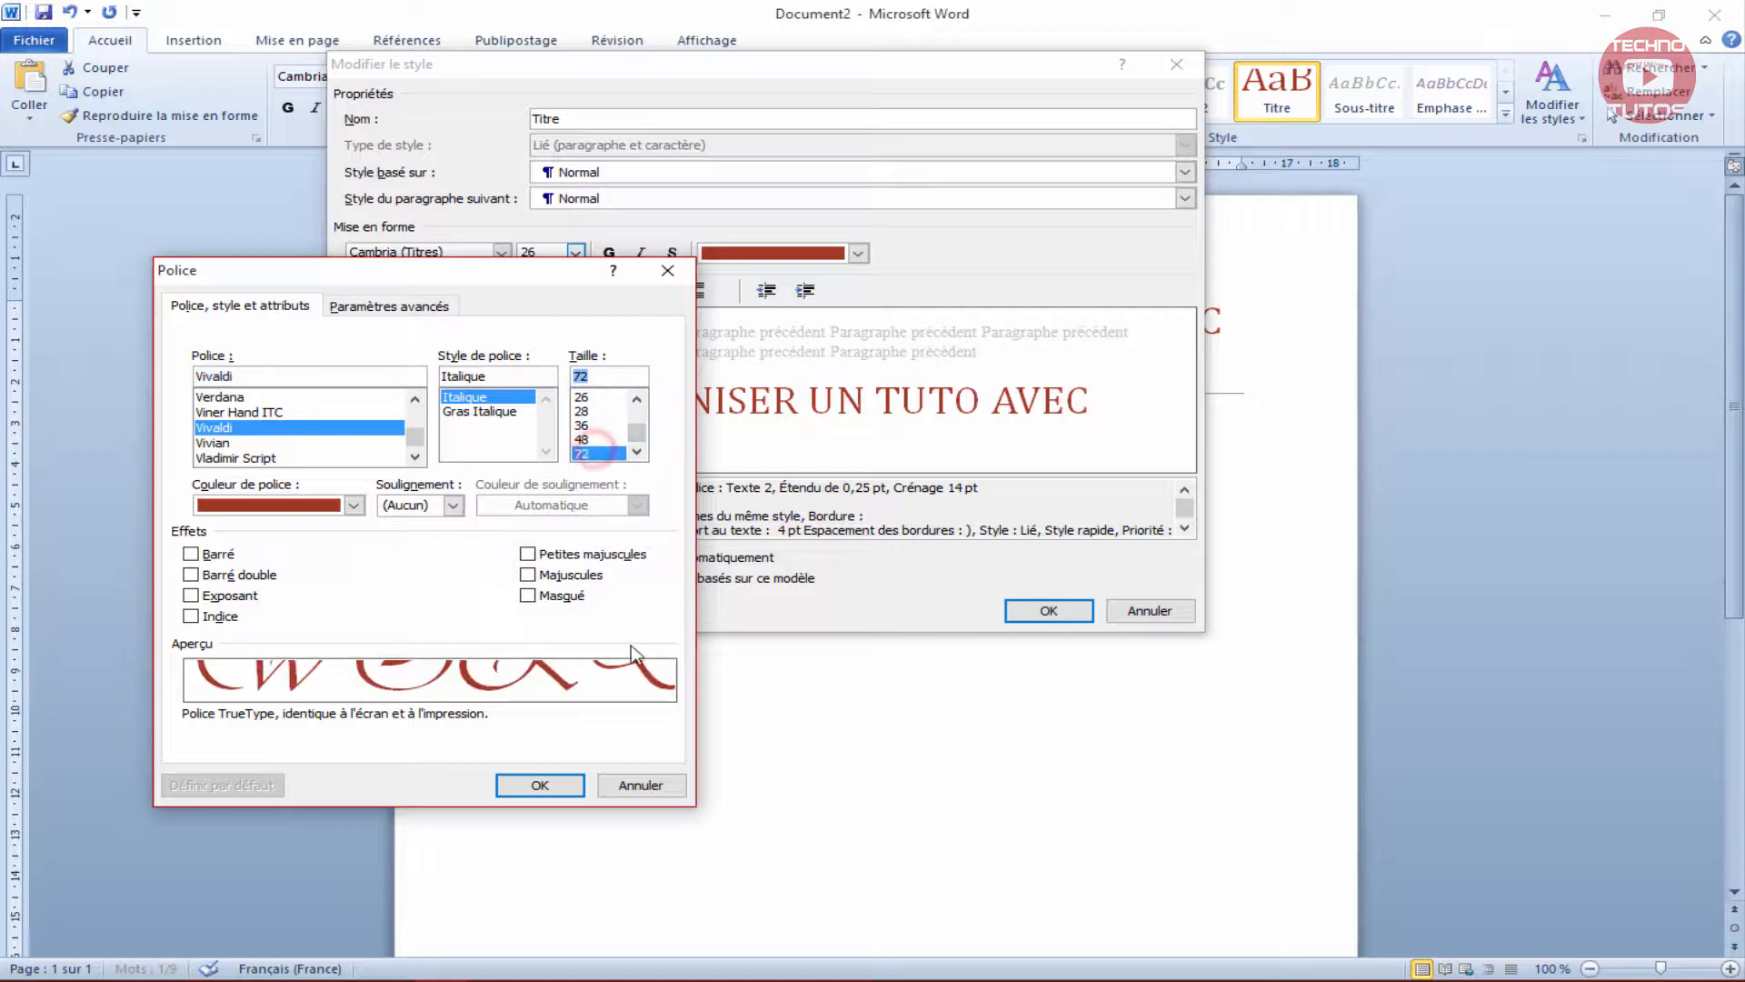
{"action": "left_click", "coordinate": [527, 575]}
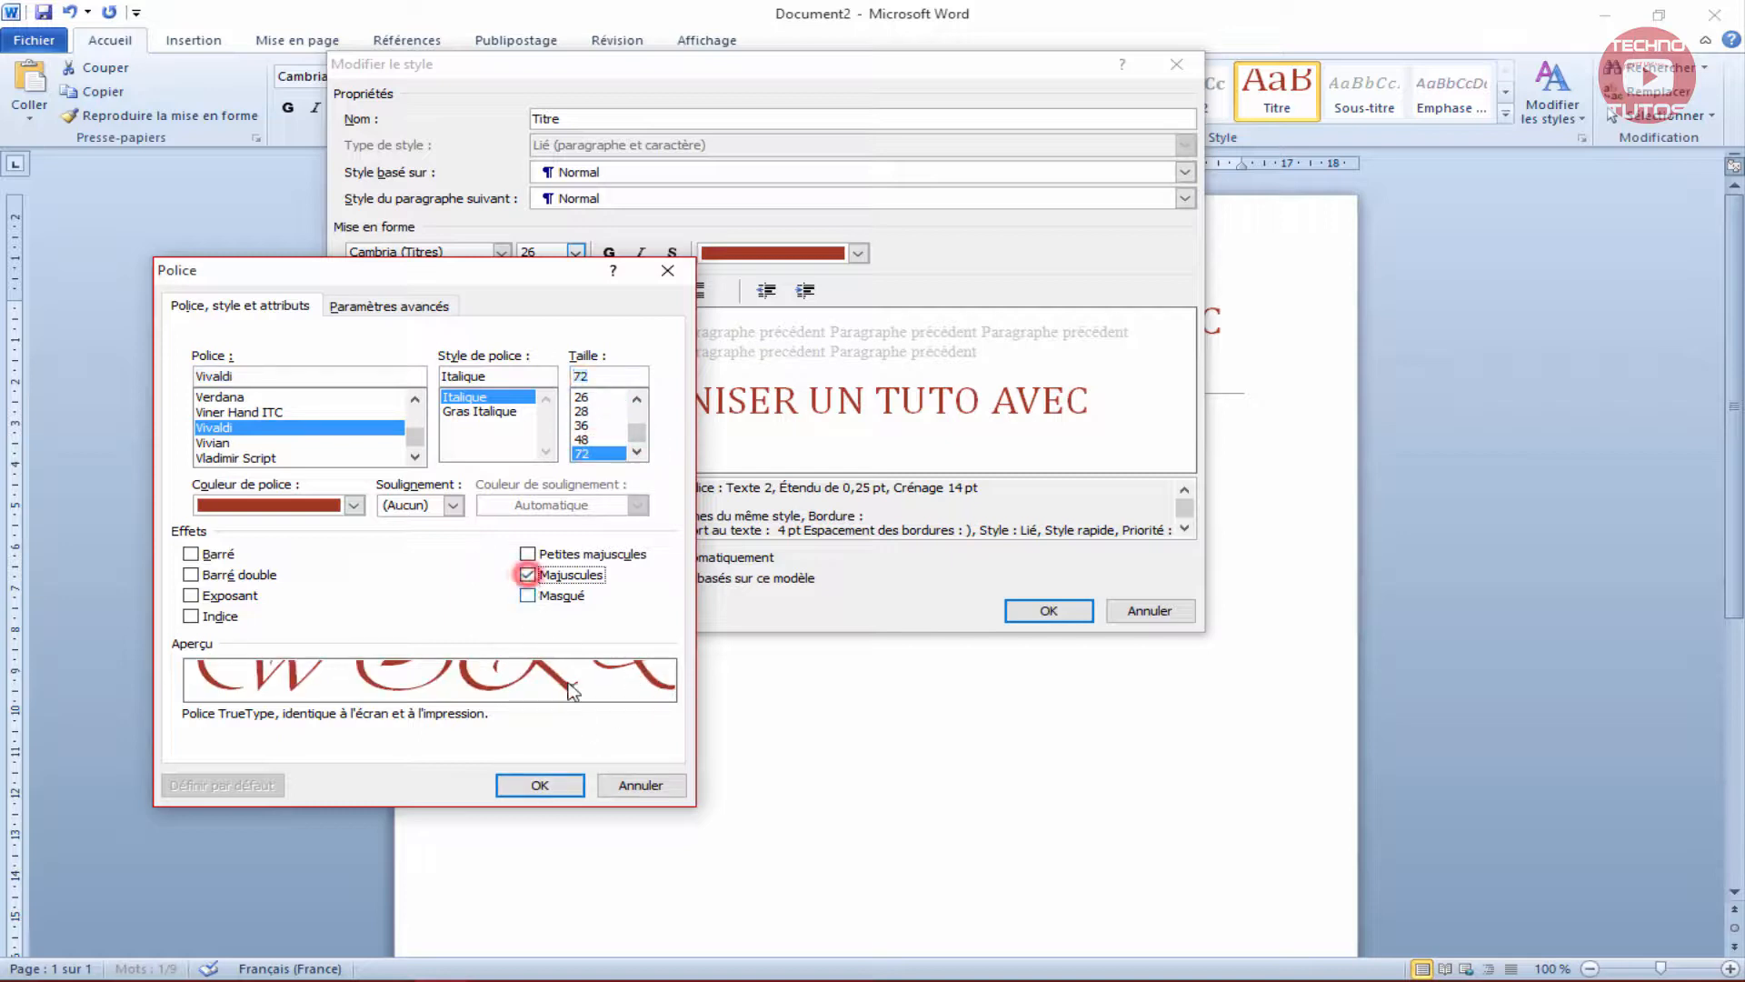
{"action": "left_click", "coordinate": [527, 554]}
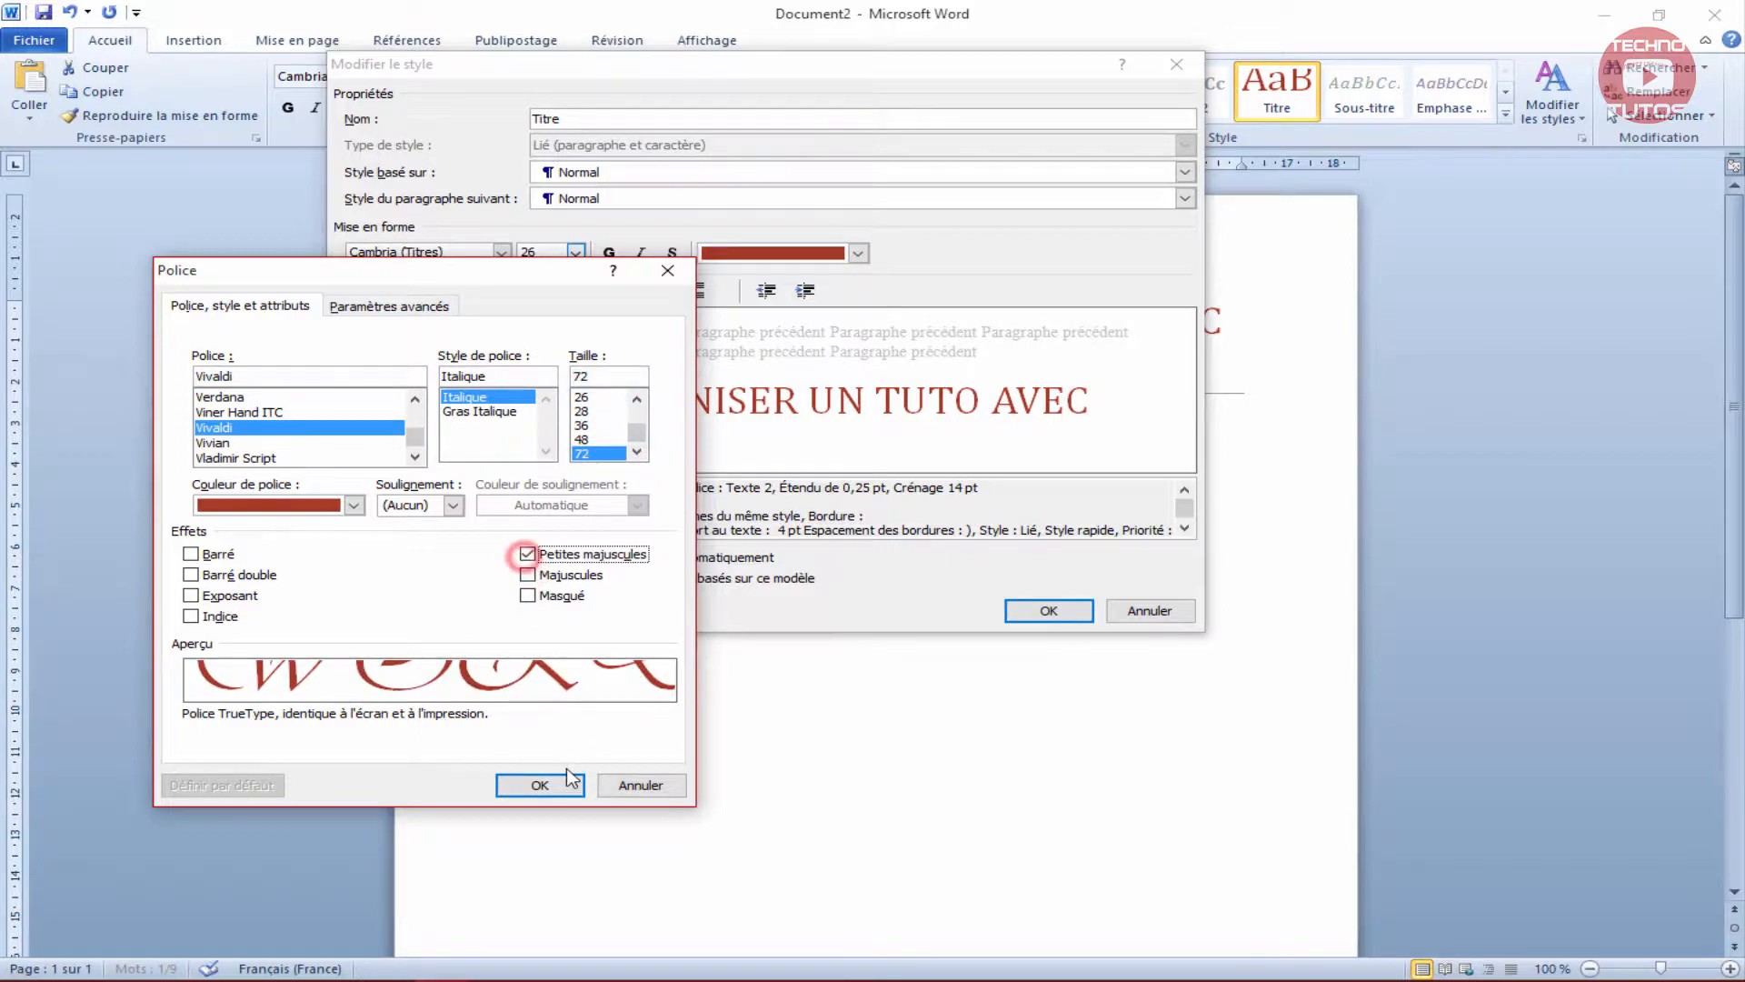
{"action": "left_click", "coordinate": [567, 787]}
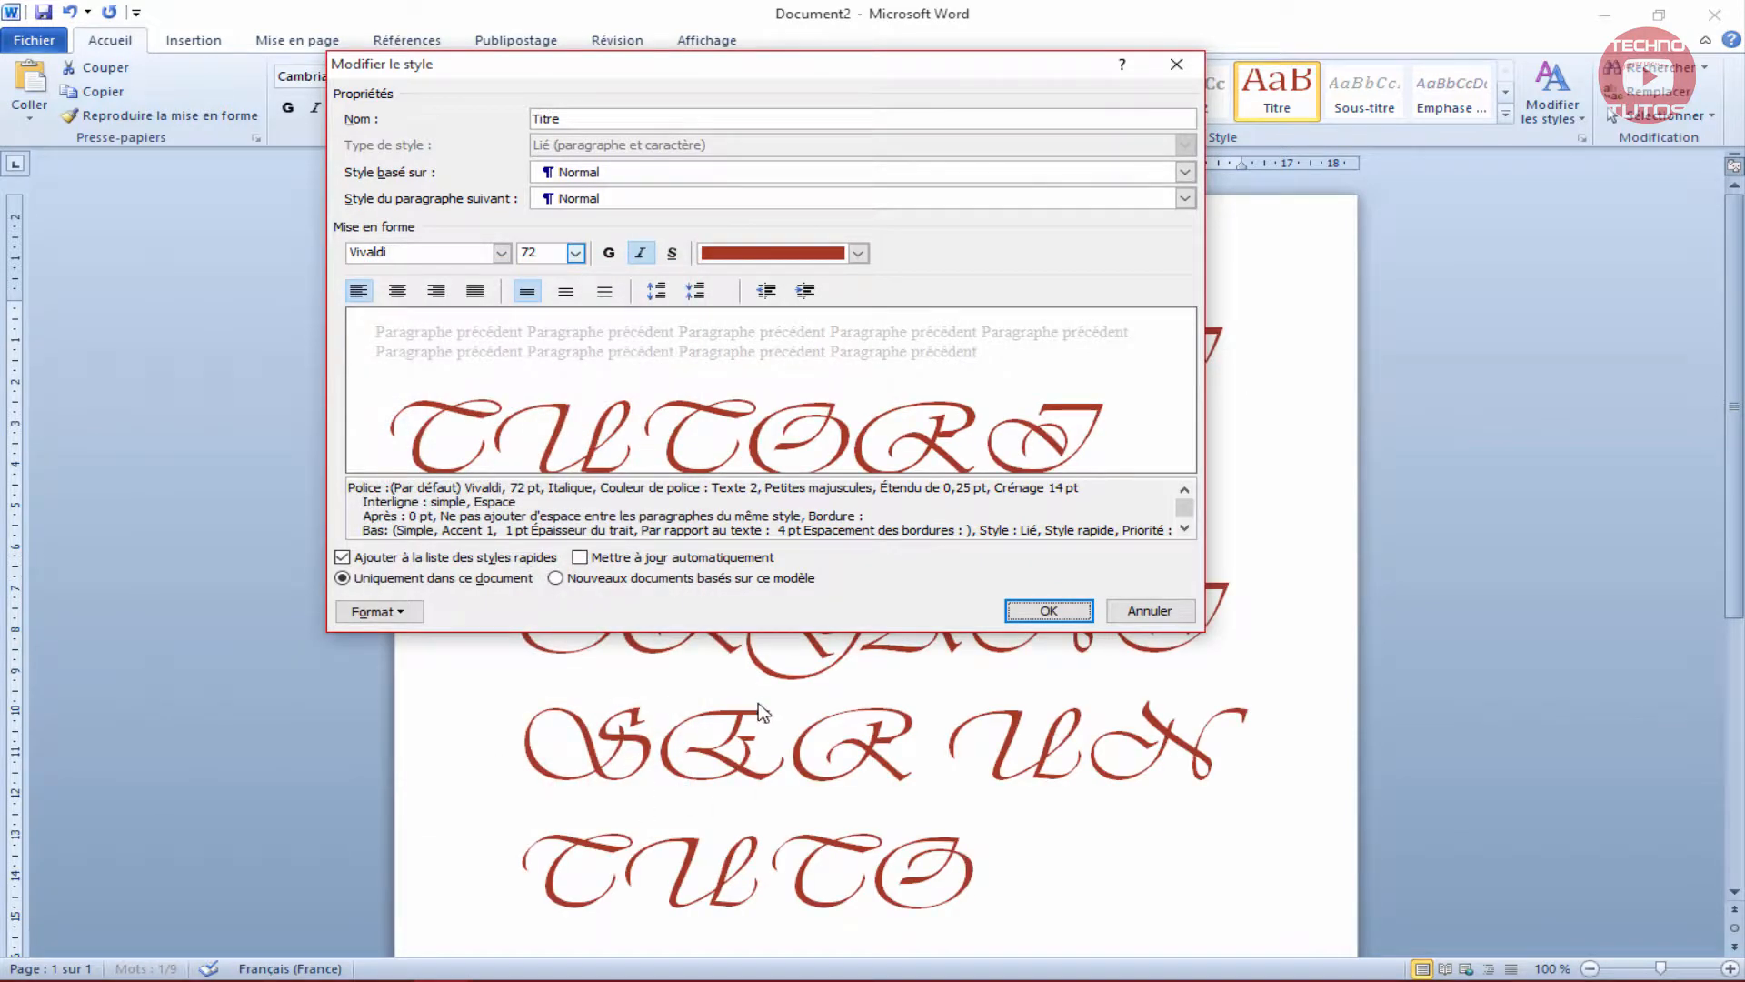
Remove the bottom border from the Titre style through its border settings.
{"action": "left_click", "coordinate": [372, 611]}
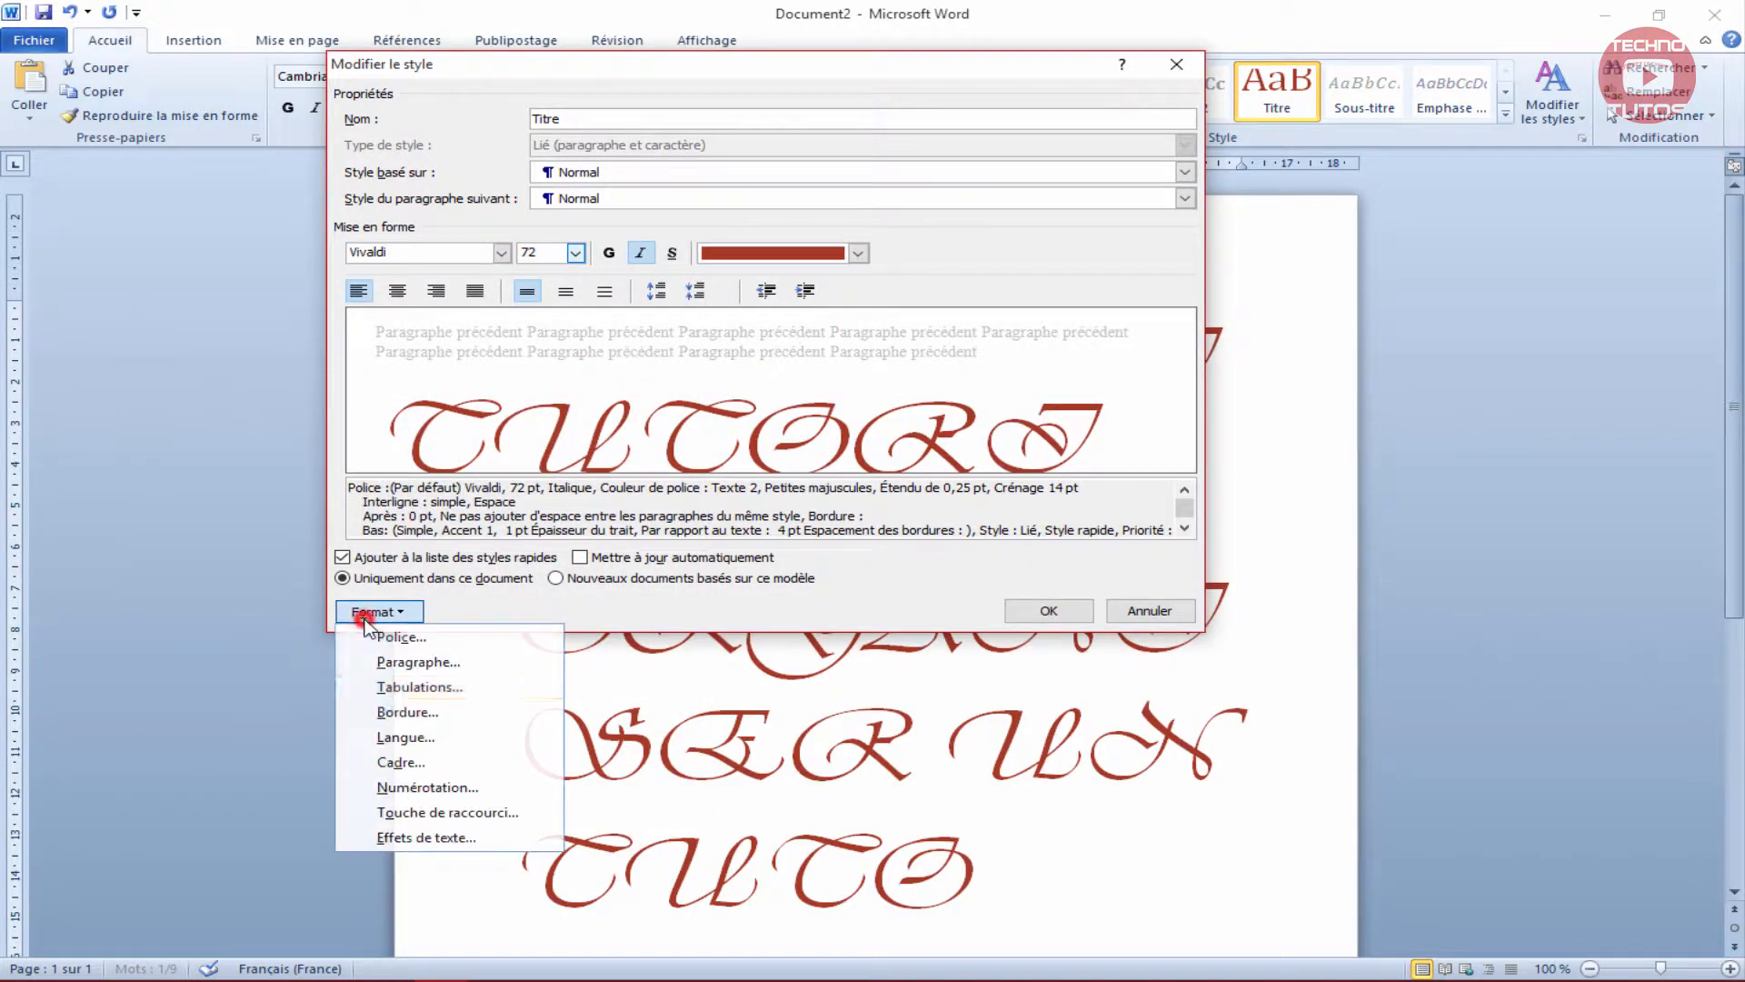
{"action": "left_click", "coordinate": [444, 720]}
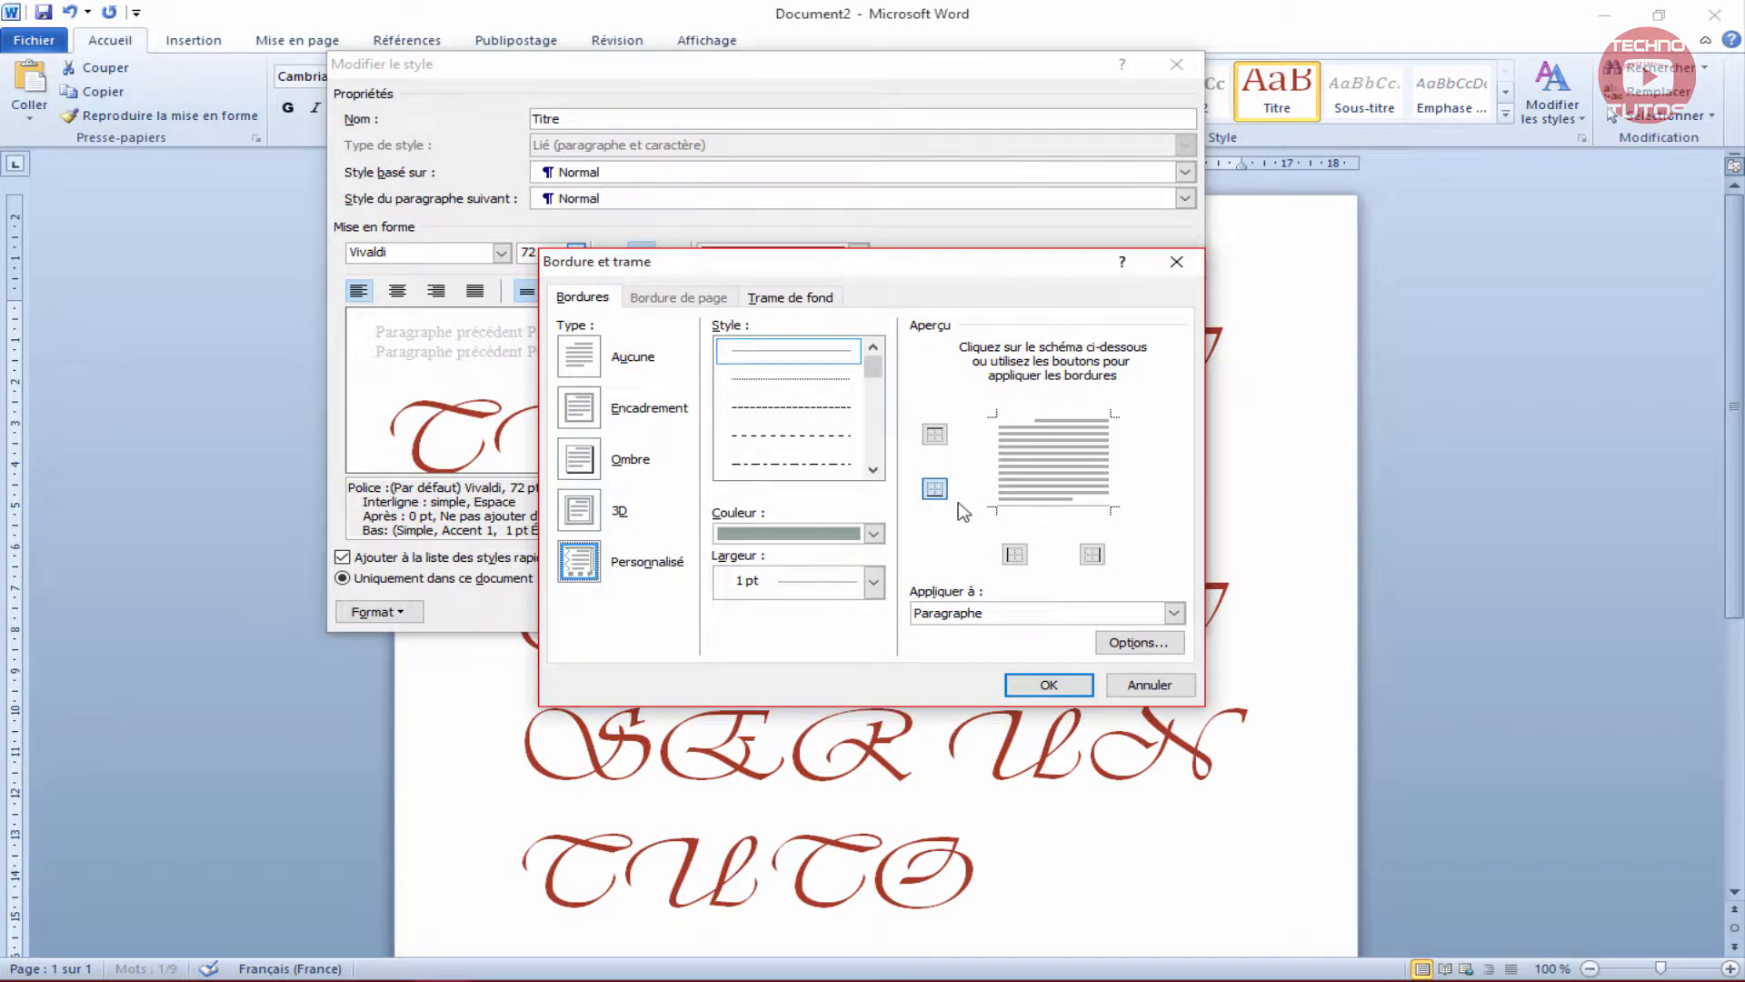
{"action": "left_click", "coordinate": [1055, 505]}
{"action": "left_click", "coordinate": [1037, 610]}
{"action": "left_click", "coordinate": [1037, 608]}
{"action": "left_click", "coordinate": [1050, 682]}
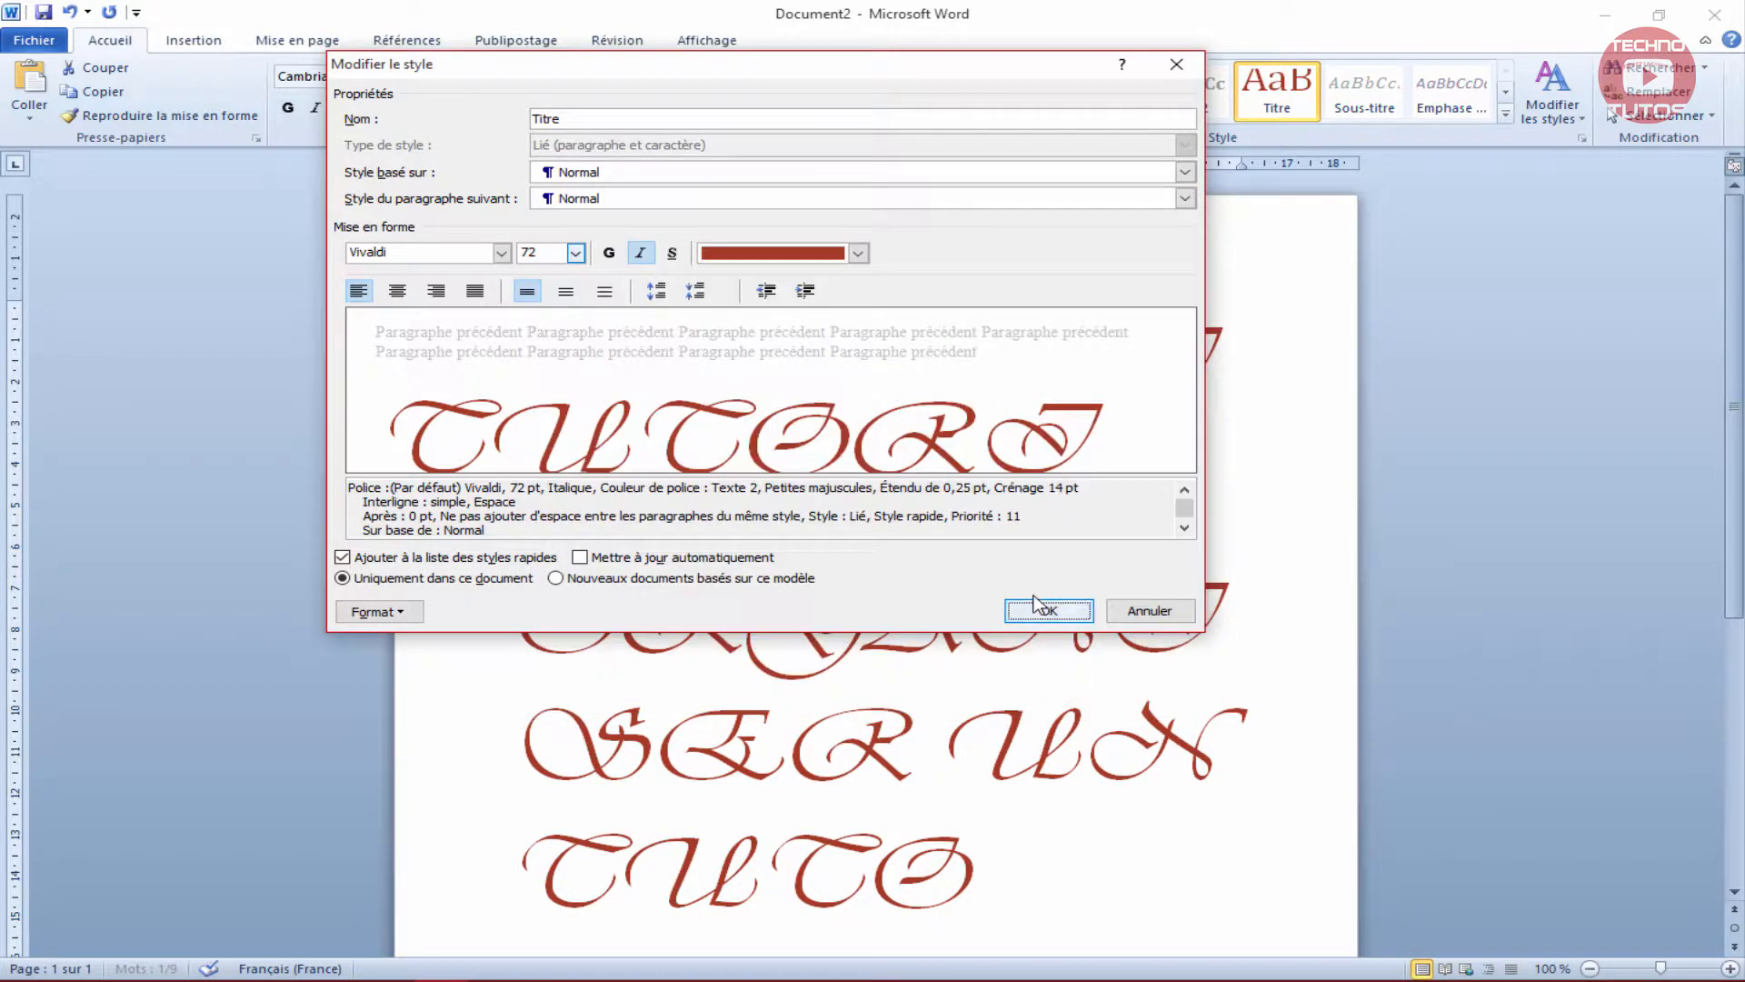
Set the Titre style's font colour to the brown Accent 6 theme colour and apply the style changes.
{"action": "left_click", "coordinate": [859, 253]}
{"action": "left_click", "coordinate": [896, 321]}
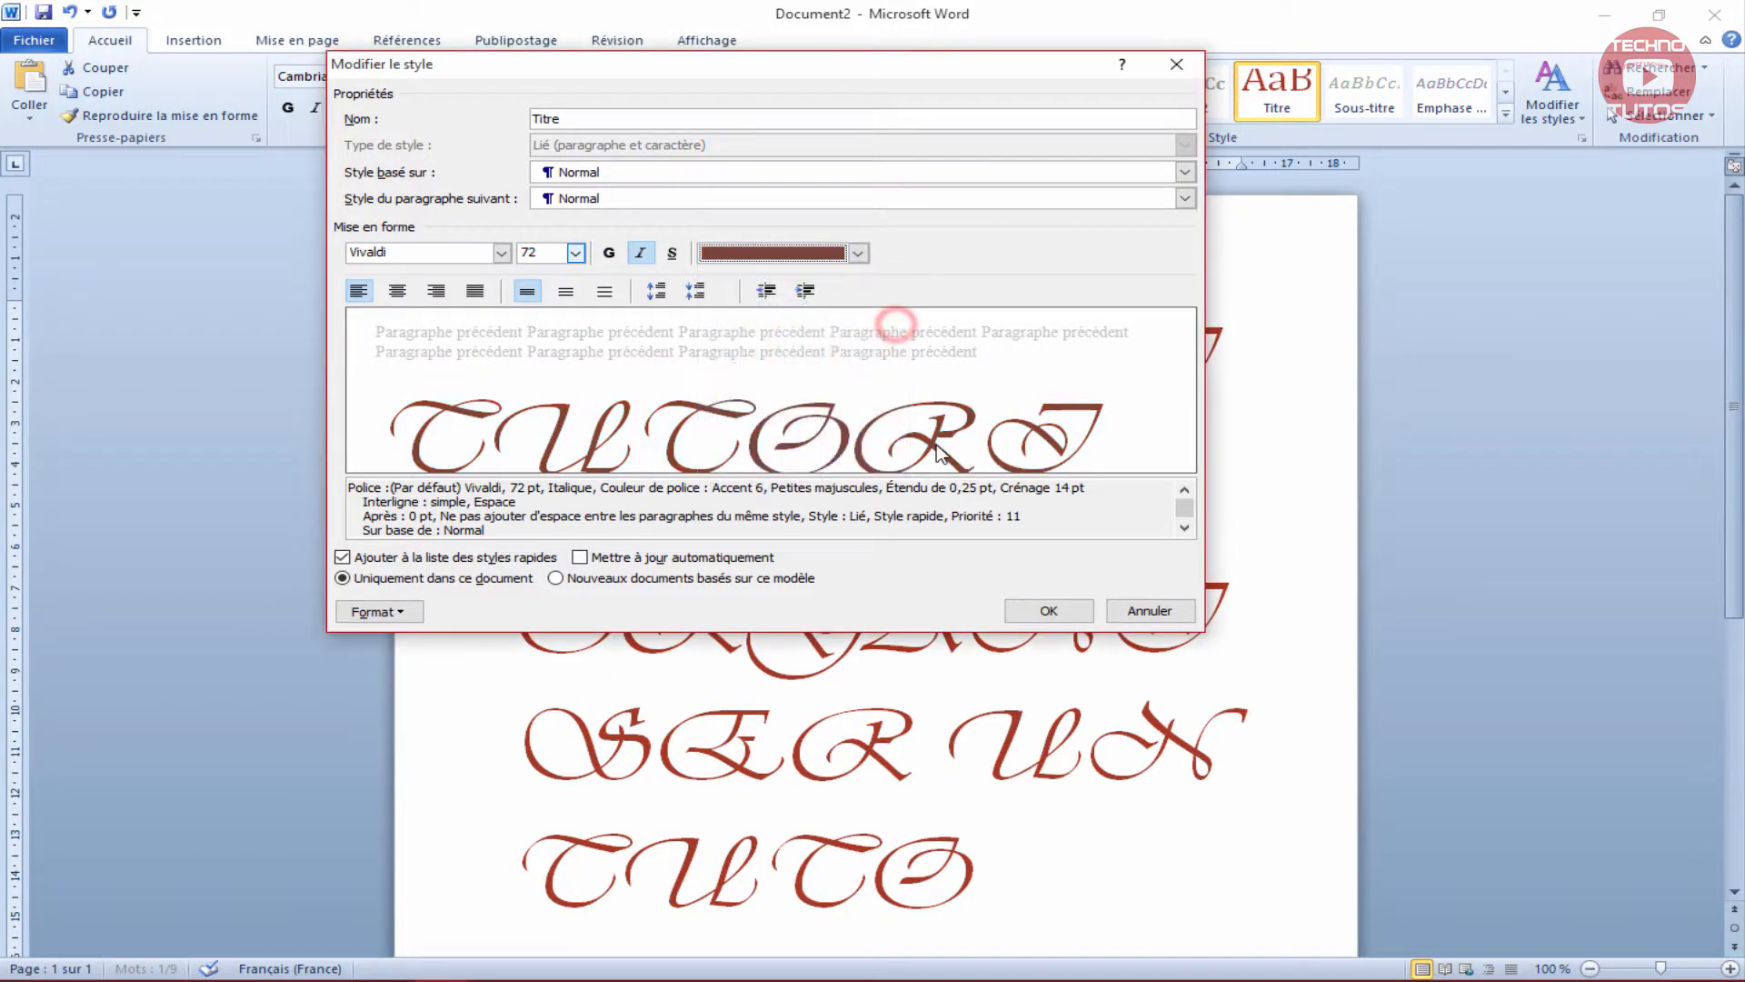
{"action": "left_click", "coordinate": [1028, 613]}
{"action": "scroll", "coordinate": [791, 518], "scroll_direction": "up", "scroll_amount": 3}
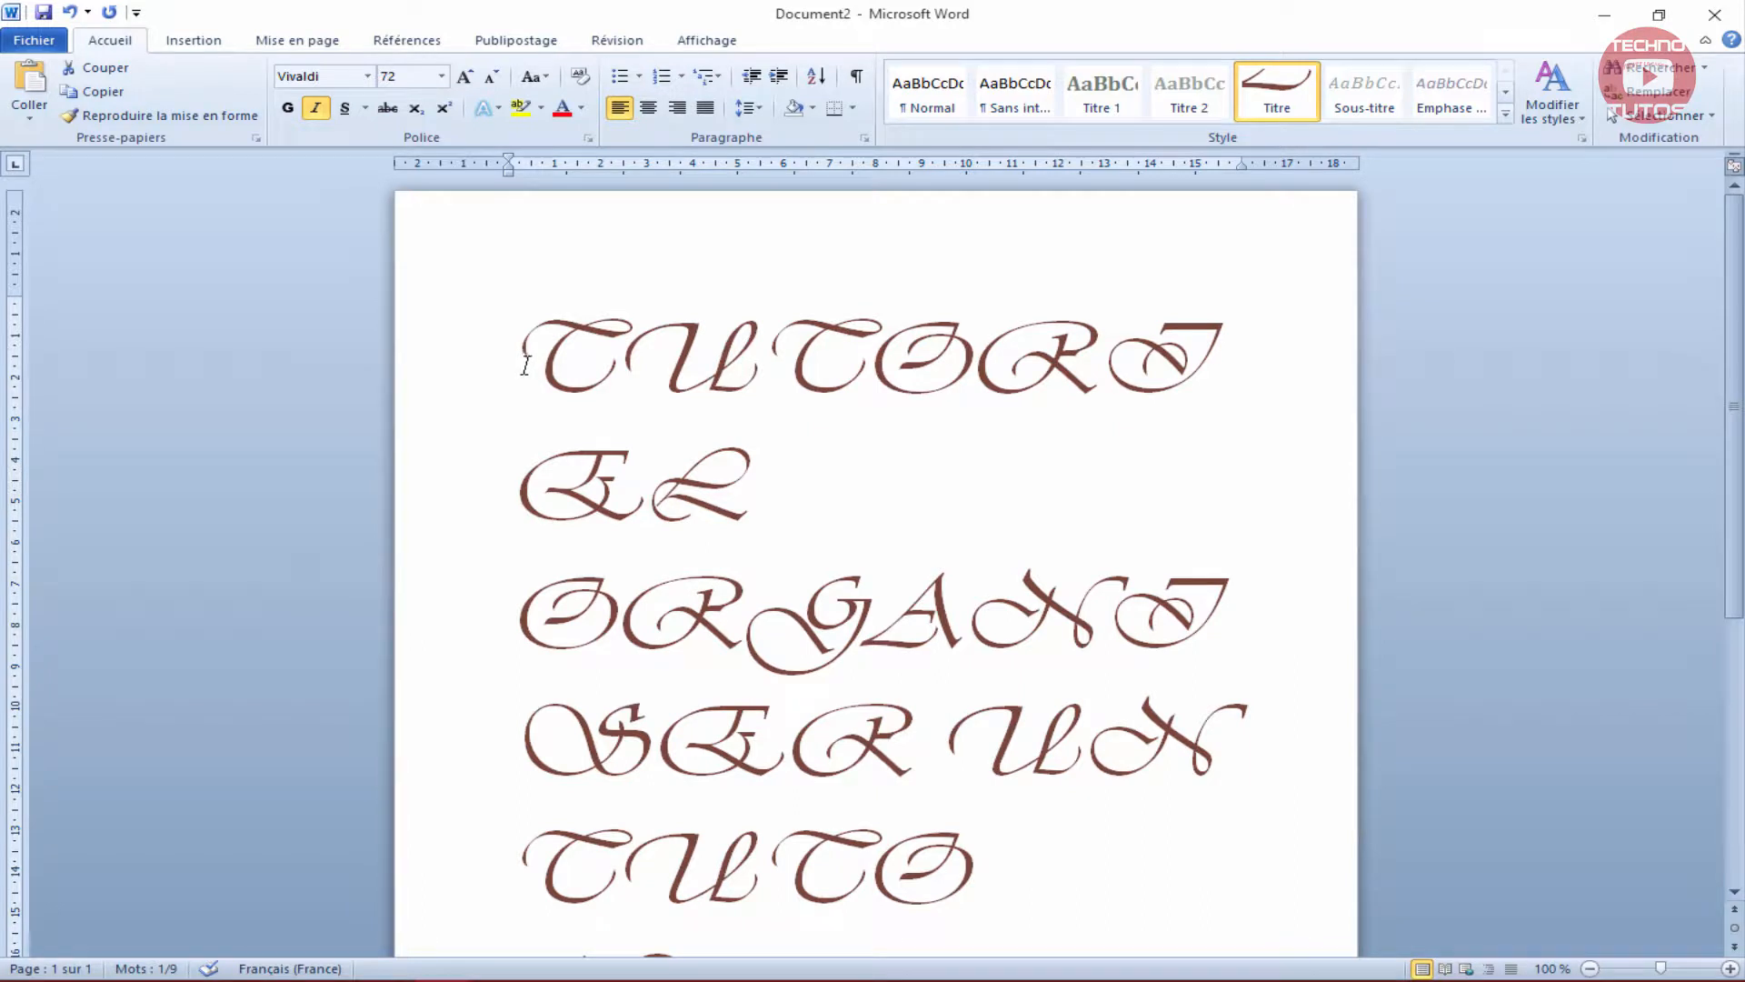
Replace the "Bonjour à tous" line below the title with "I/ Les niveaux de textes".
{"action": "scroll", "coordinate": [524, 365], "scroll_direction": "down", "scroll_amount": 5}
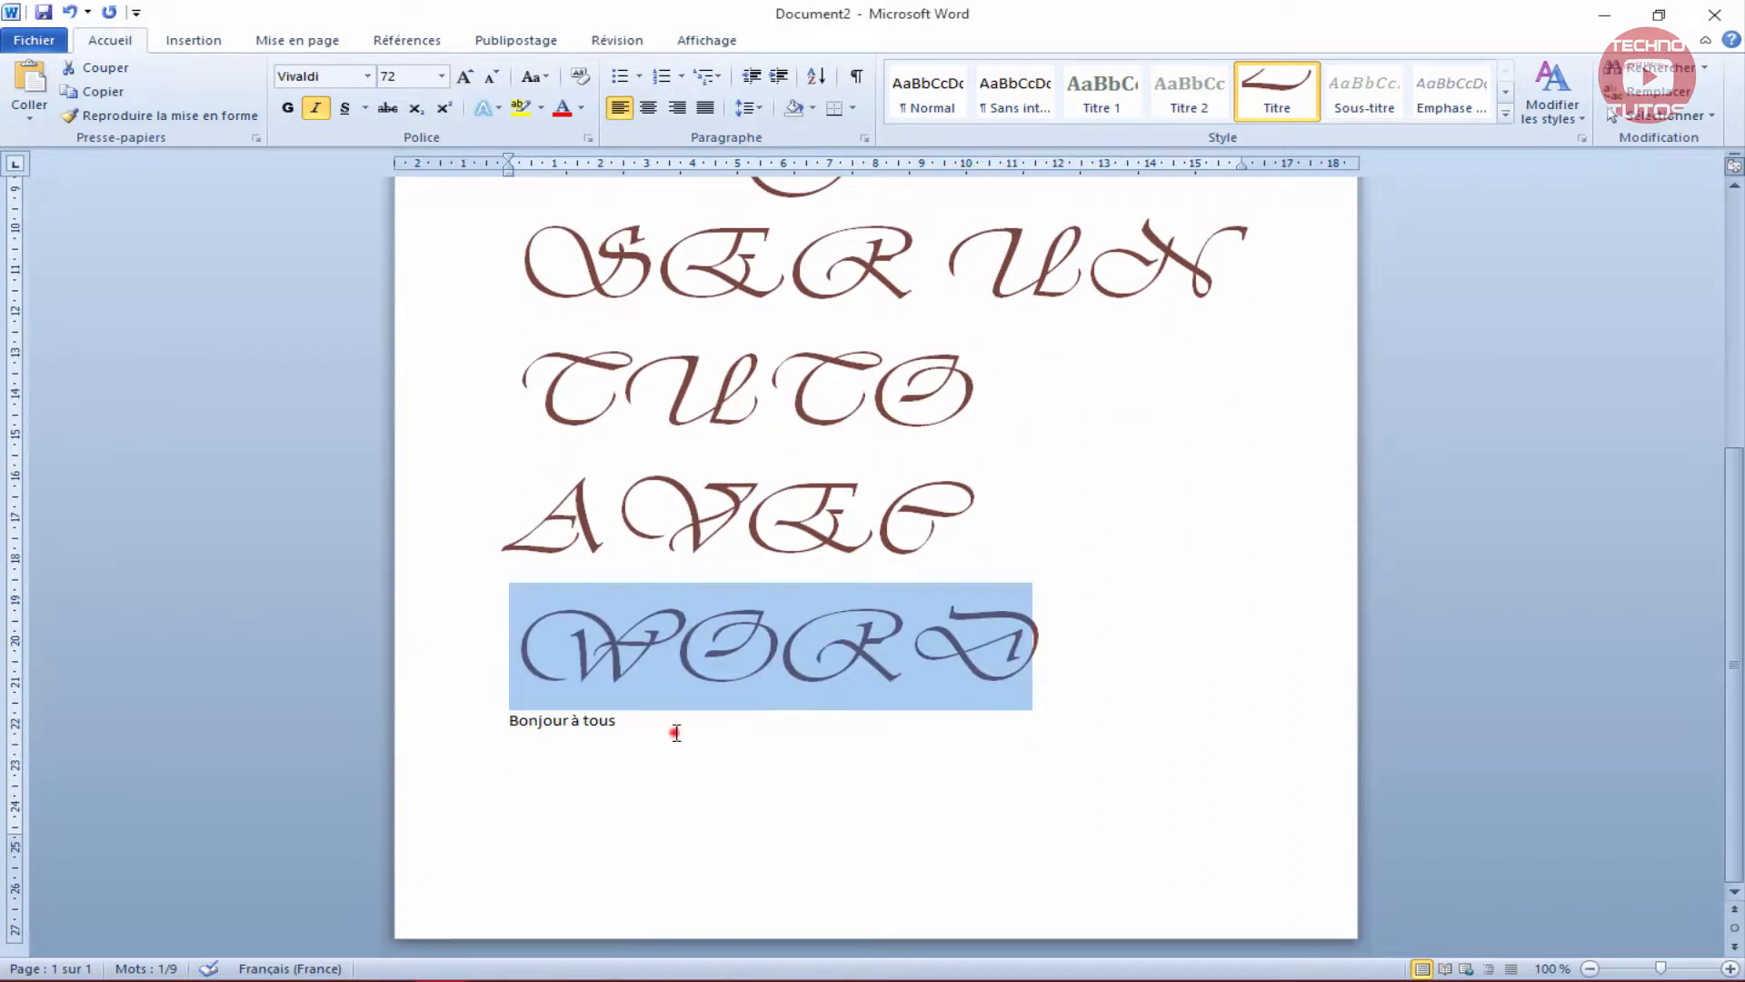
{"action": "left_click", "coordinate": [675, 732]}
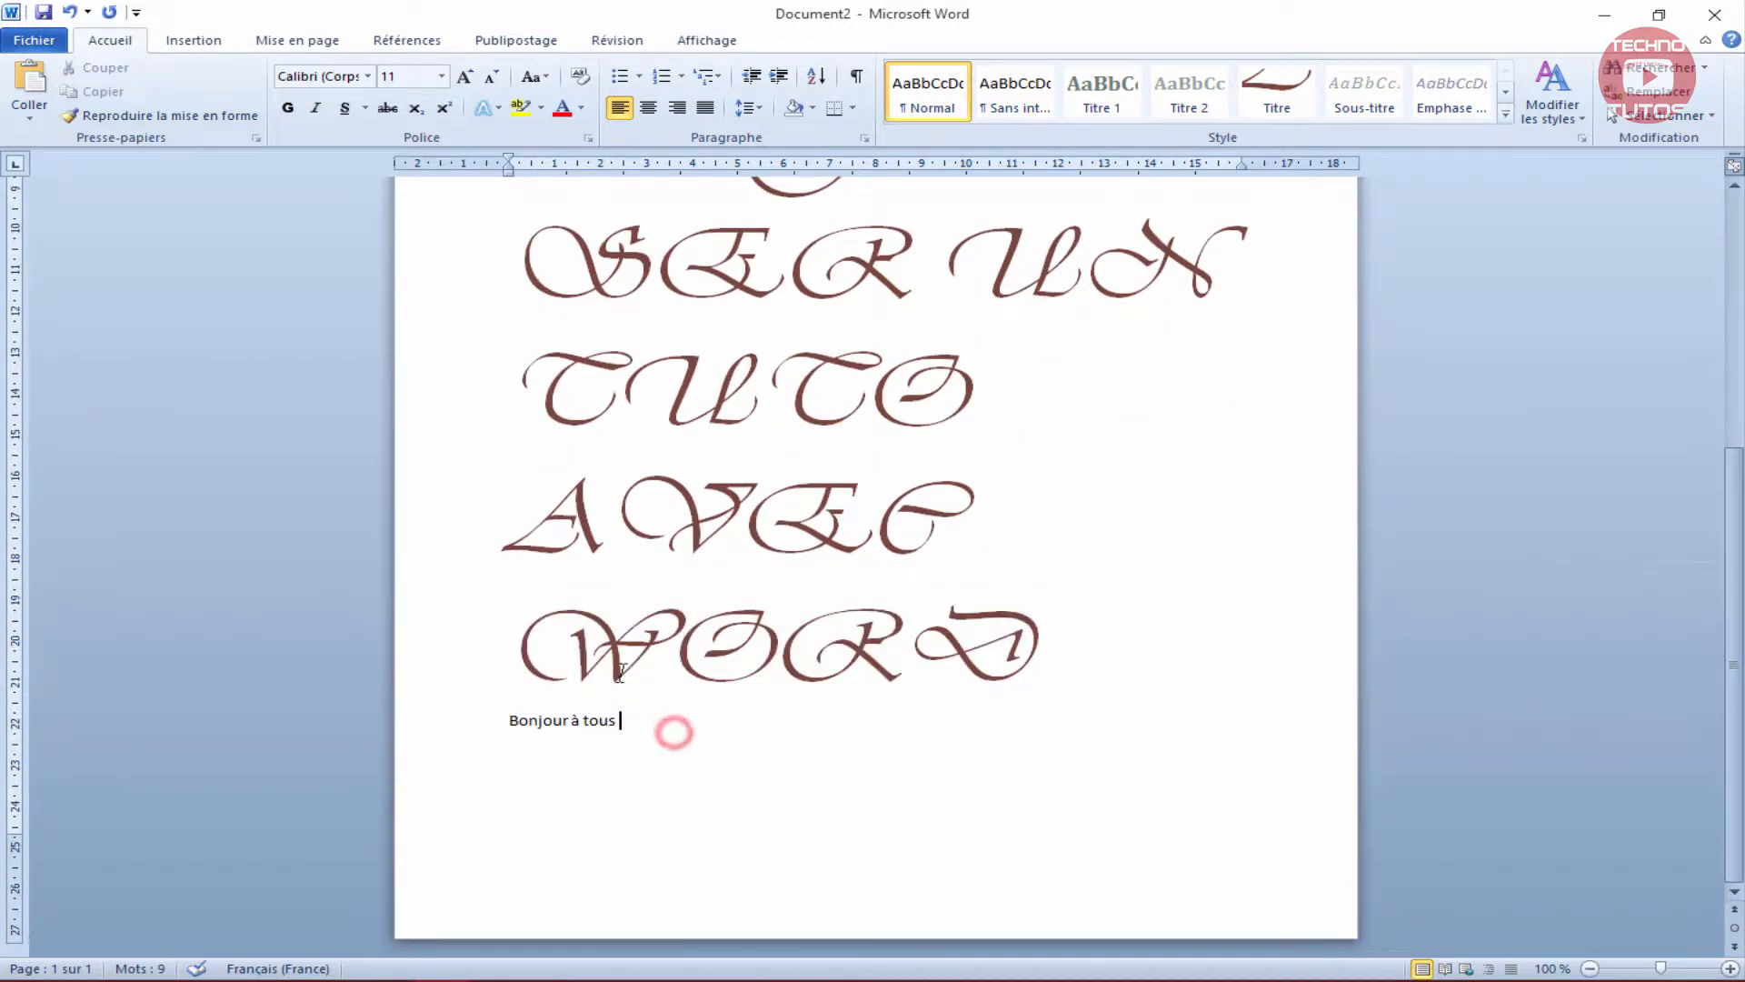
{"action": "left_click", "coordinate": [497, 724]}
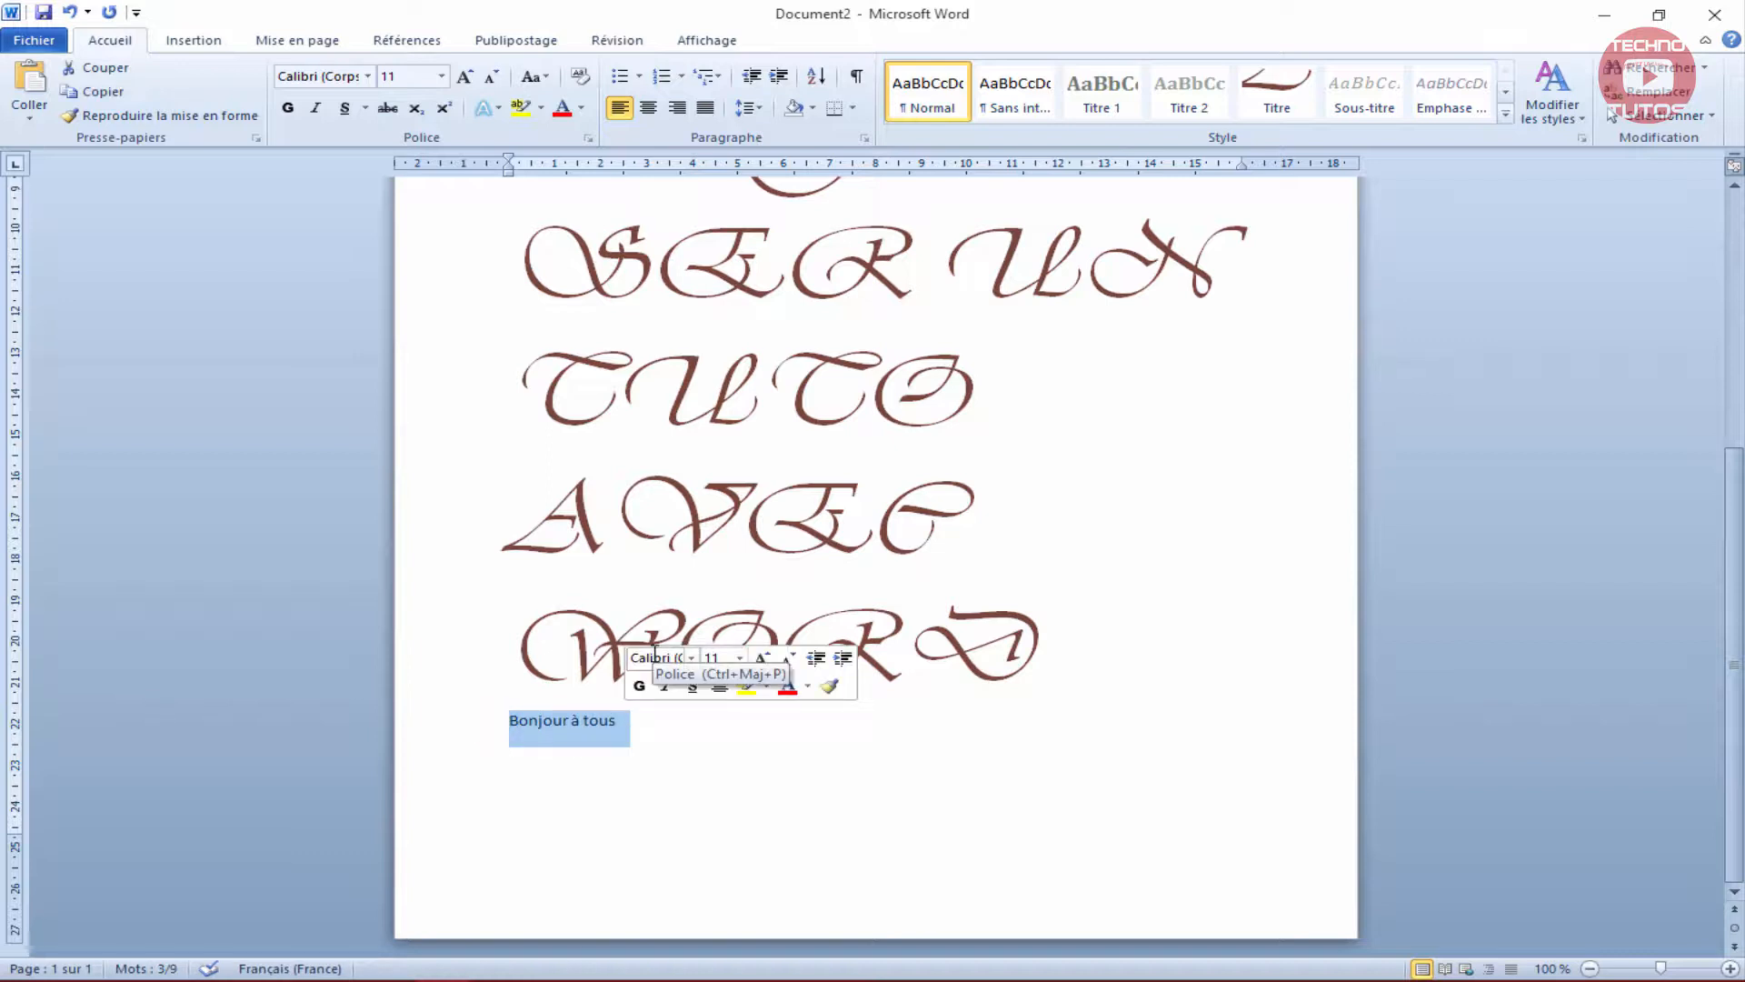
{"action": "key", "text": "Delete"}
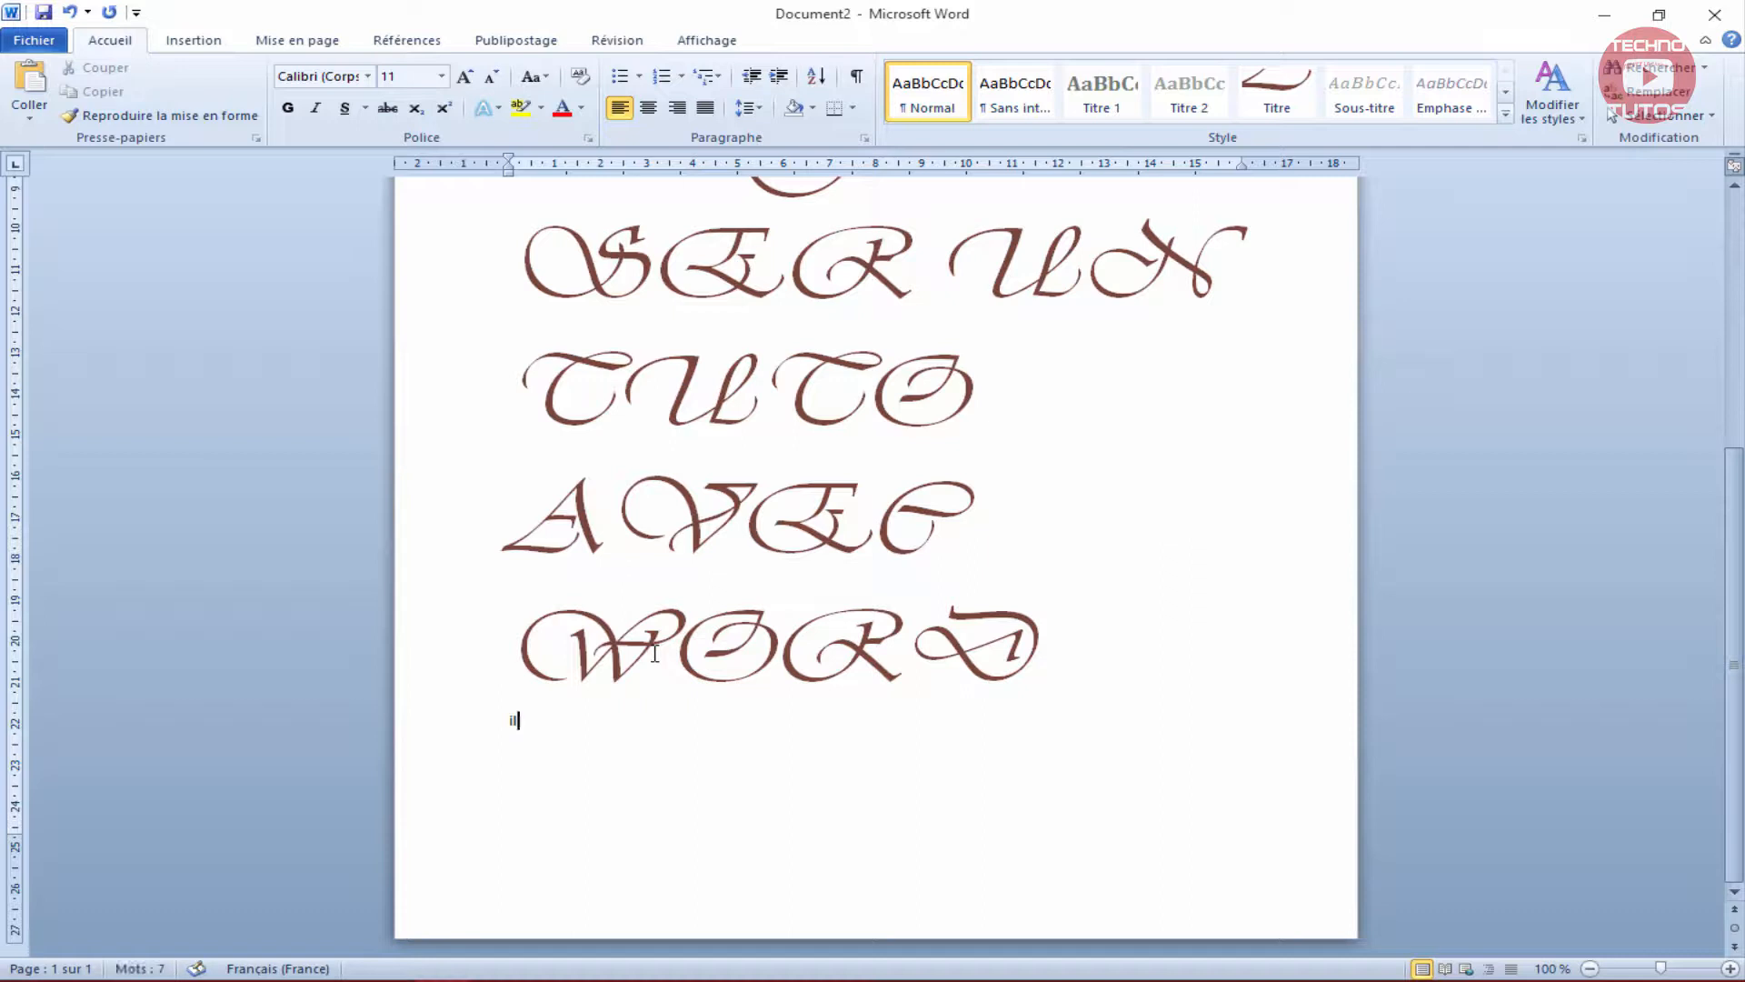
{"action": "key", "text": "BackSpace"}
{"action": "key", "text": "BackSpace"}
{"action": "type", "text": "Les niveaux de textes"}
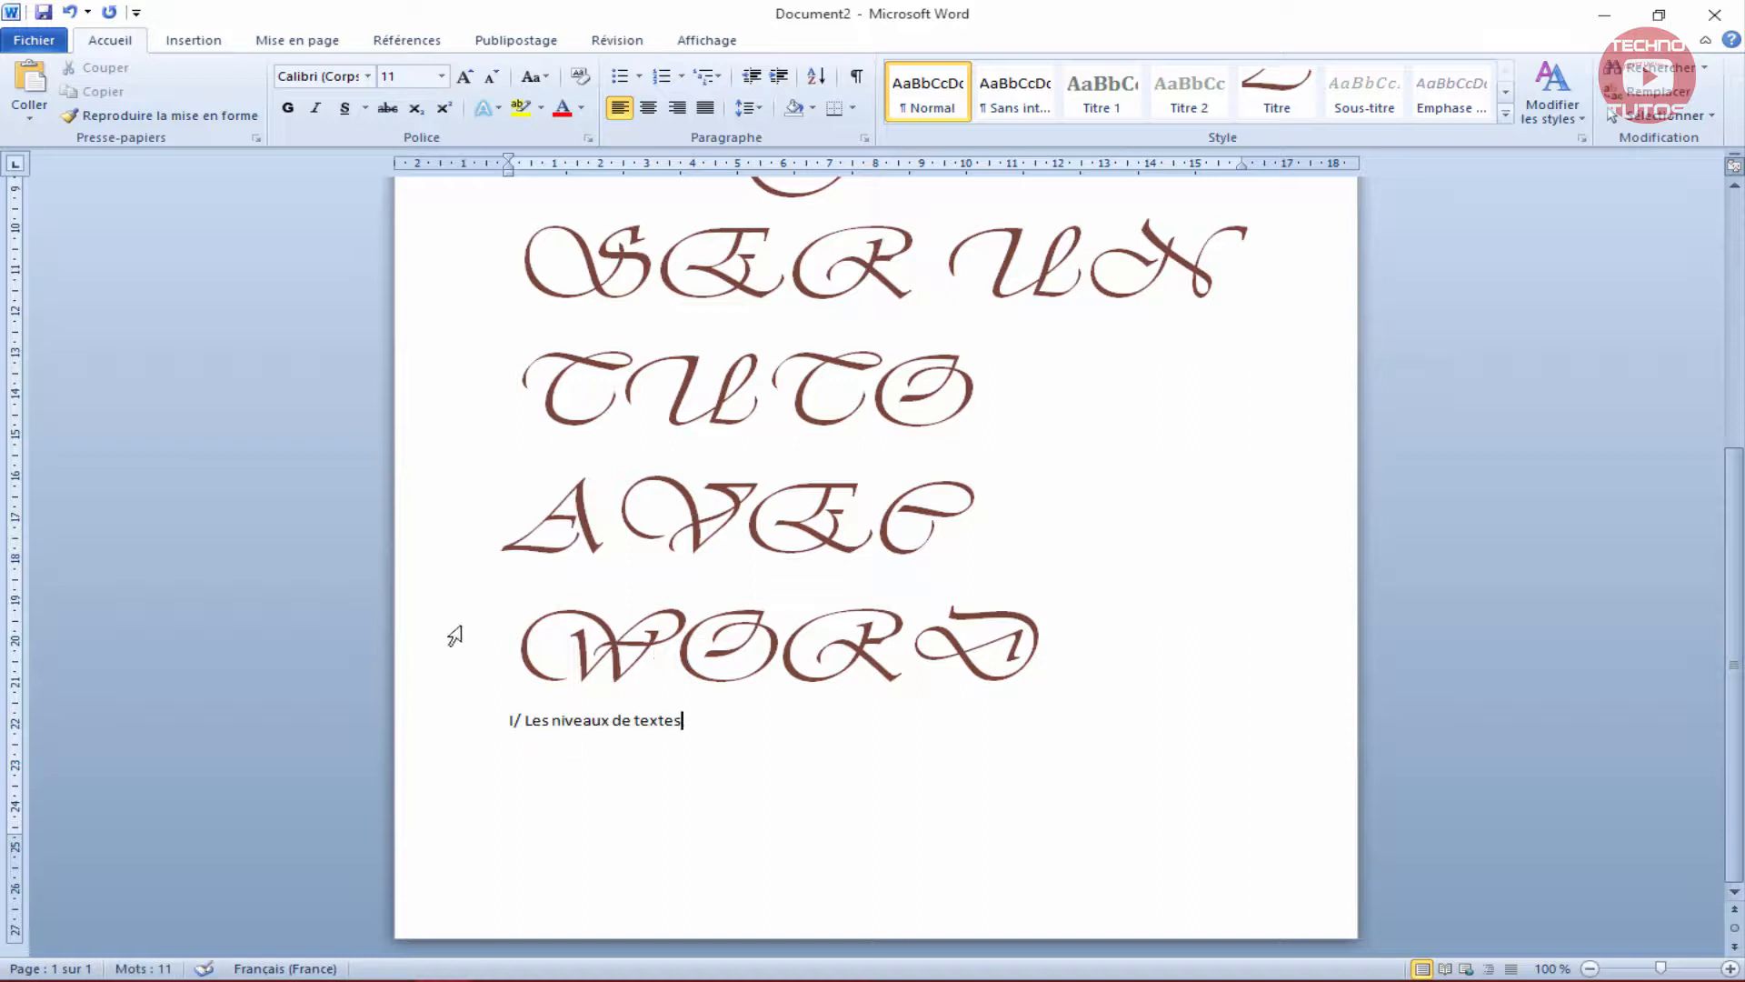
Apply the Titre 1 style to the "I/ Les niveaux de textes" line and select its wording.
{"action": "left_click", "coordinate": [459, 721]}
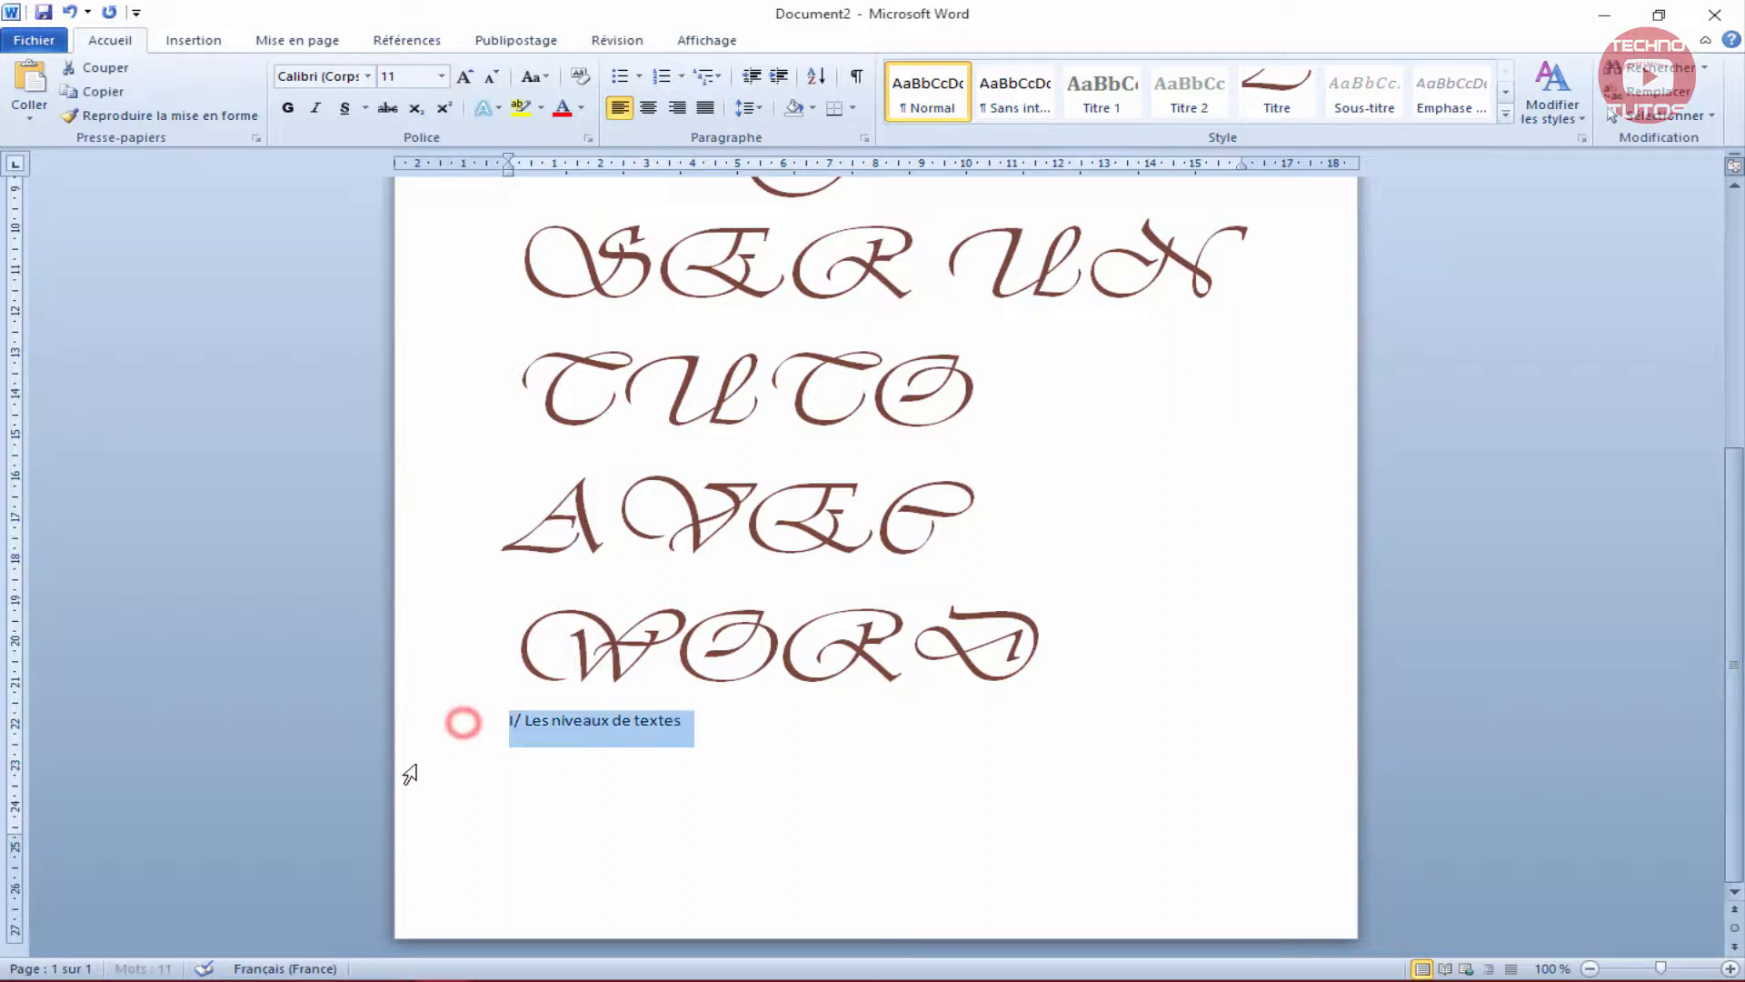
{"action": "left_click", "coordinate": [1108, 102]}
{"action": "left_click", "coordinate": [791, 757]}
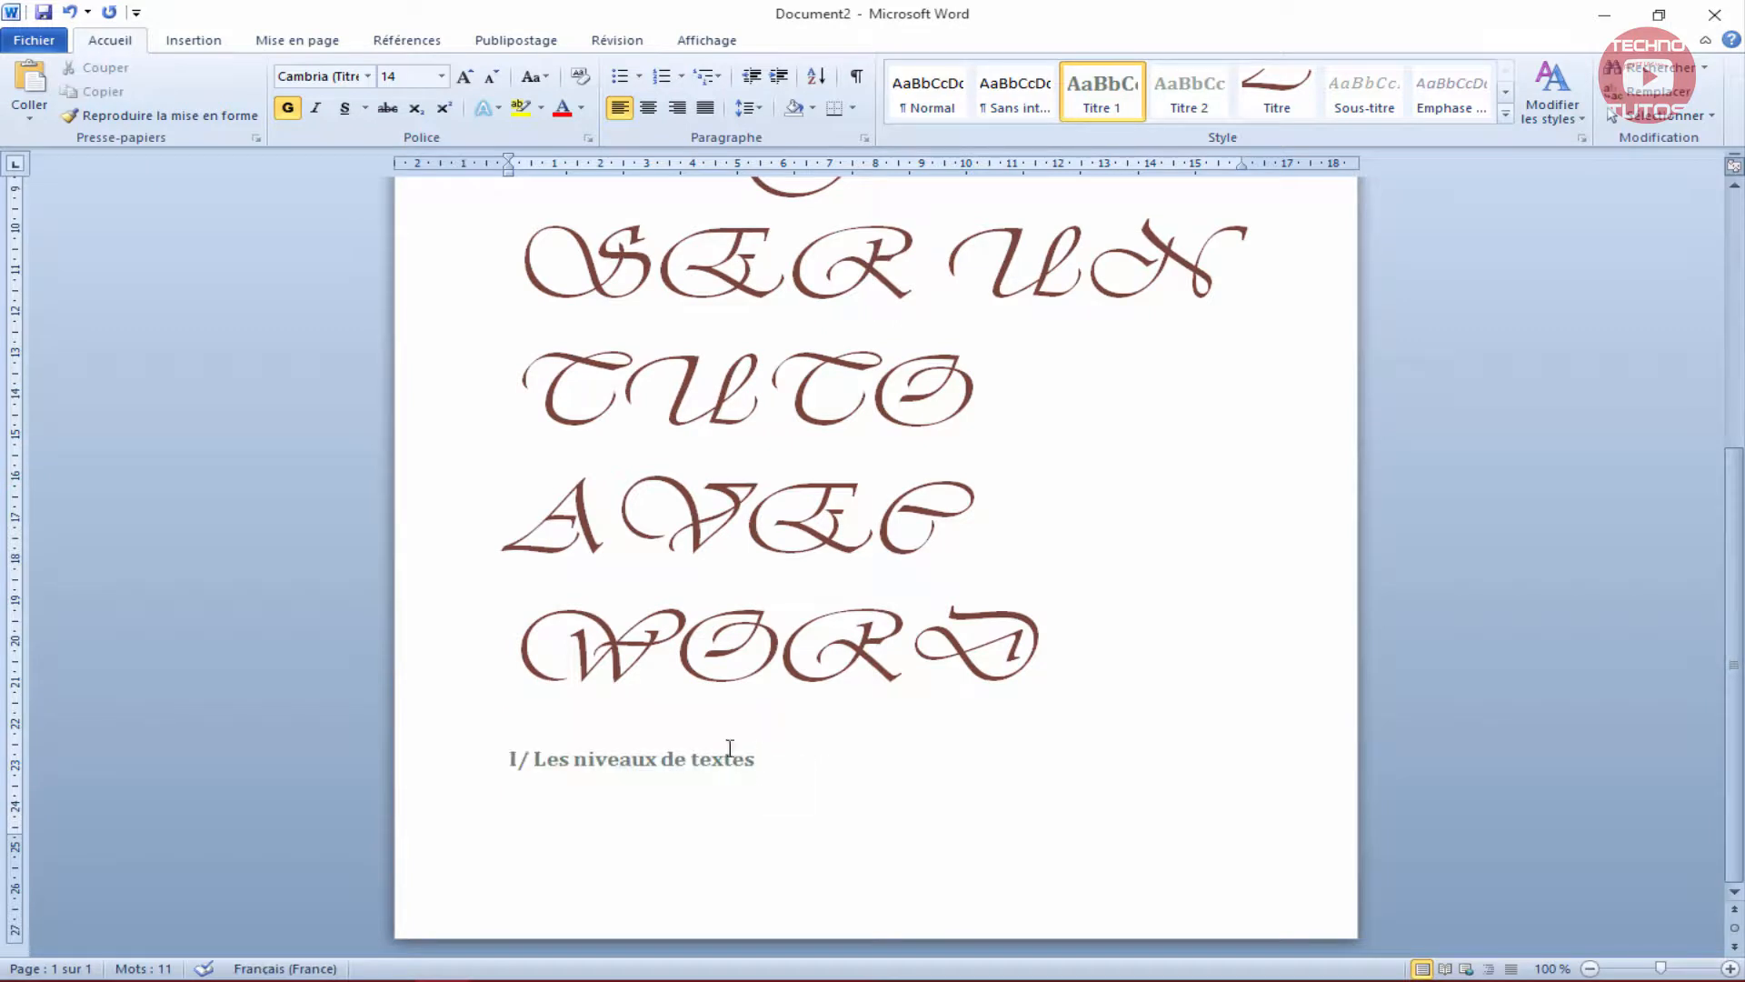
{"action": "triple_click", "coordinate": [818, 756]}
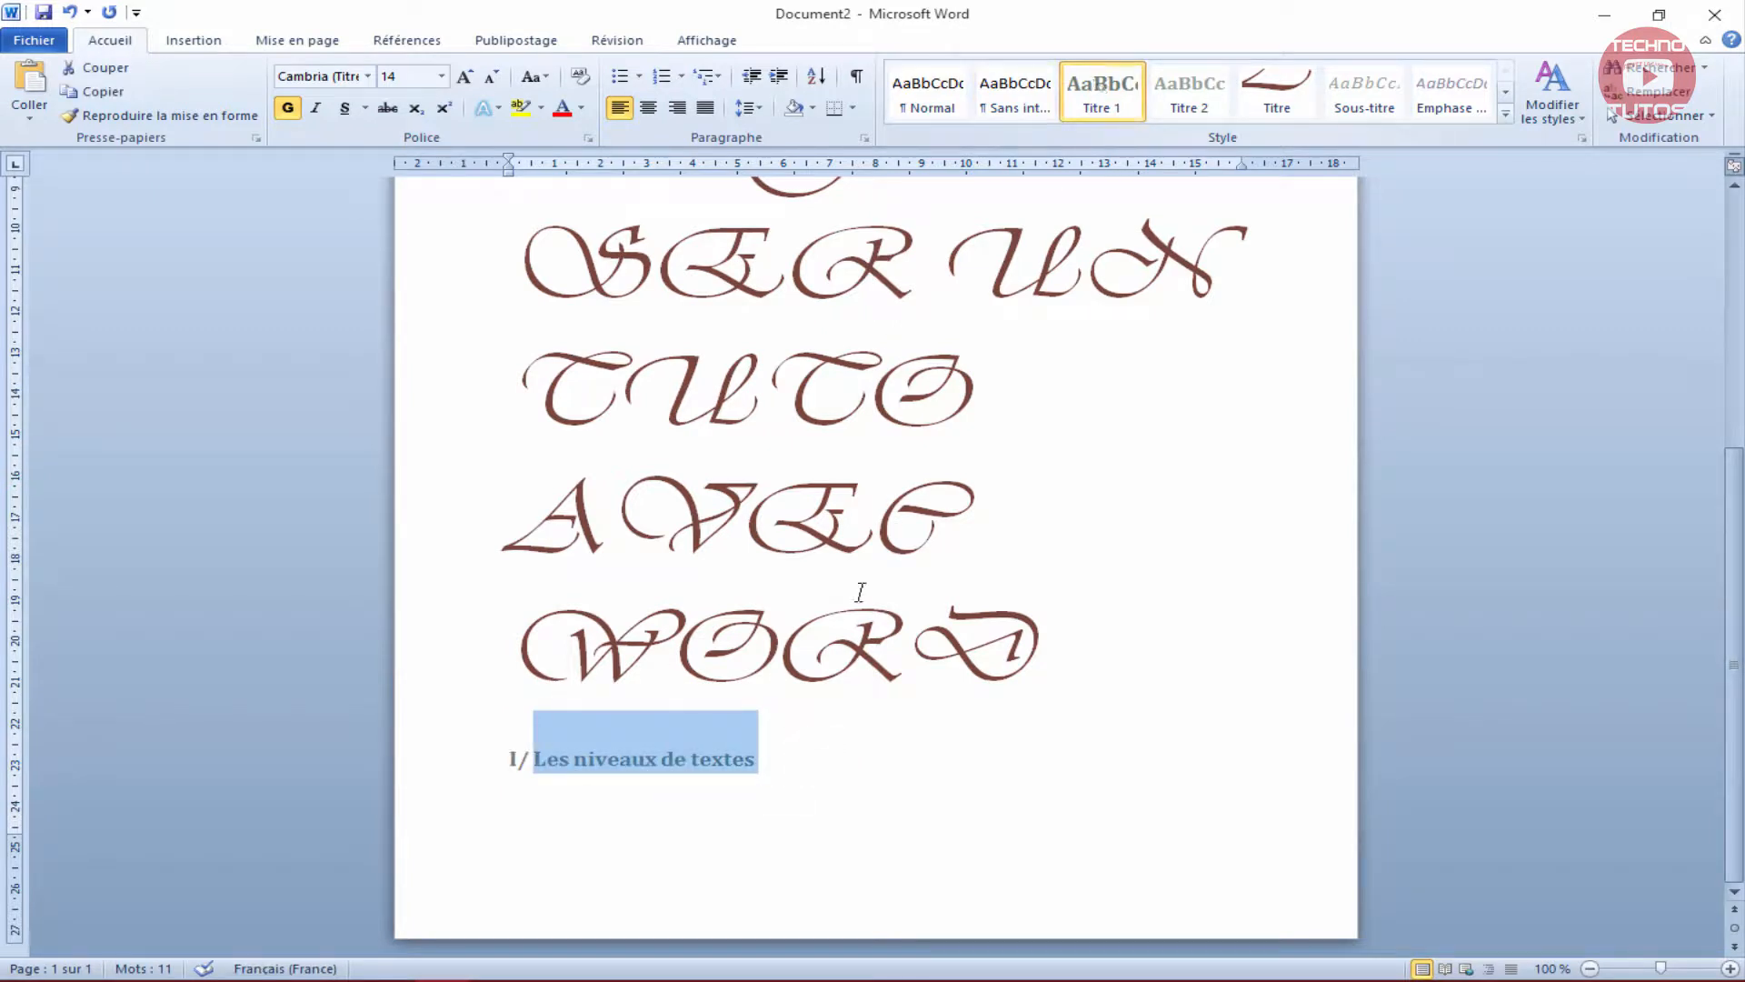
Add a line reading "bvycfy" below the "I/ Les niveaux de textes" heading and apply the Titre 2 style to it.
{"action": "left_click", "coordinate": [847, 734]}
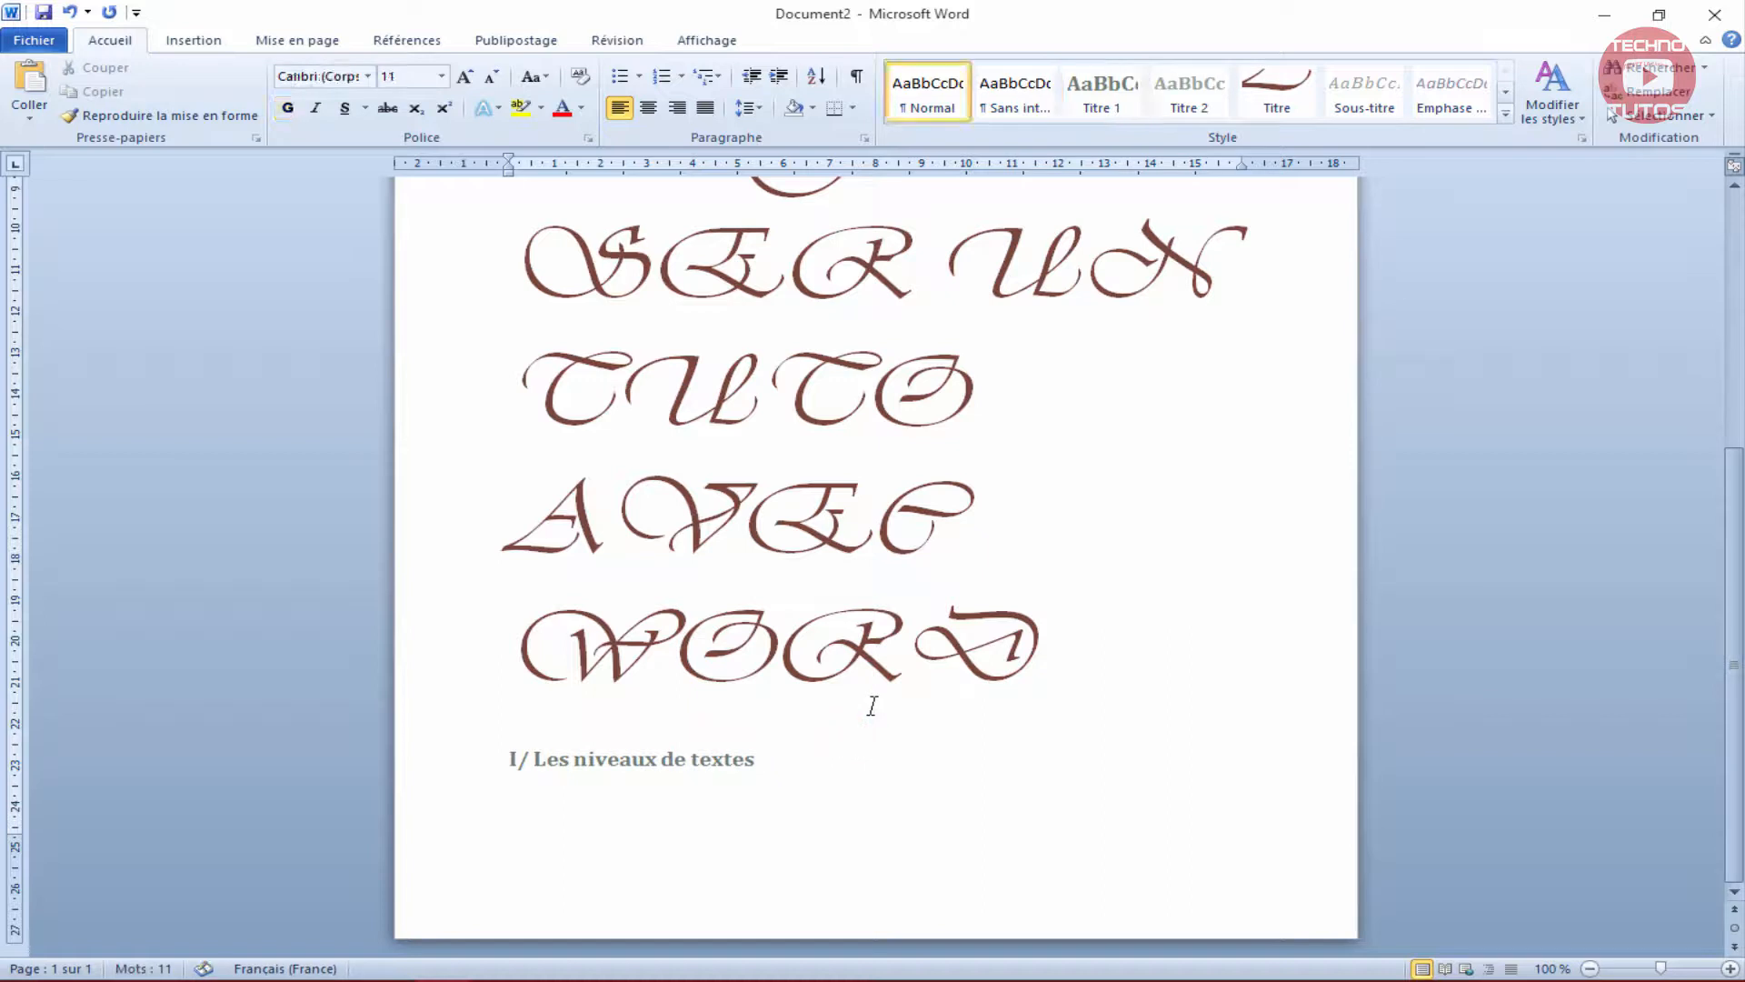
{"action": "type", "text": "bvycfy"}
{"action": "double_click", "coordinate": [506, 780]}
{"action": "left_click", "coordinate": [1190, 91]}
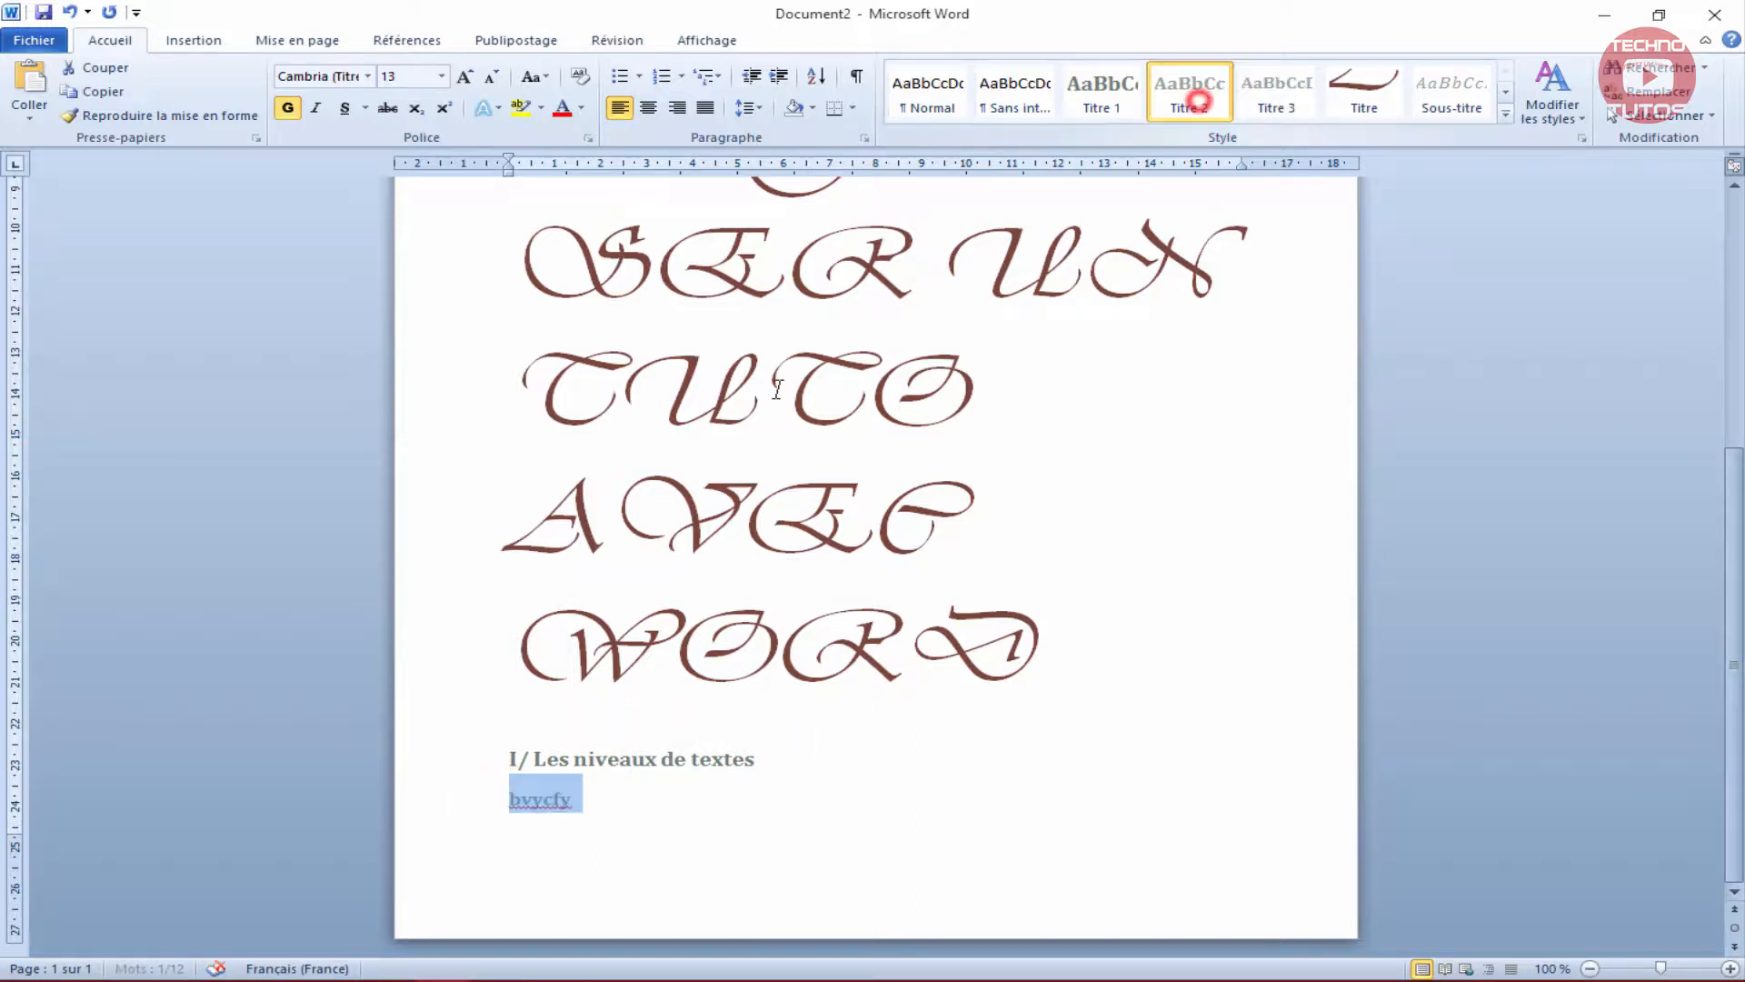
{"action": "left_click", "coordinate": [589, 796]}
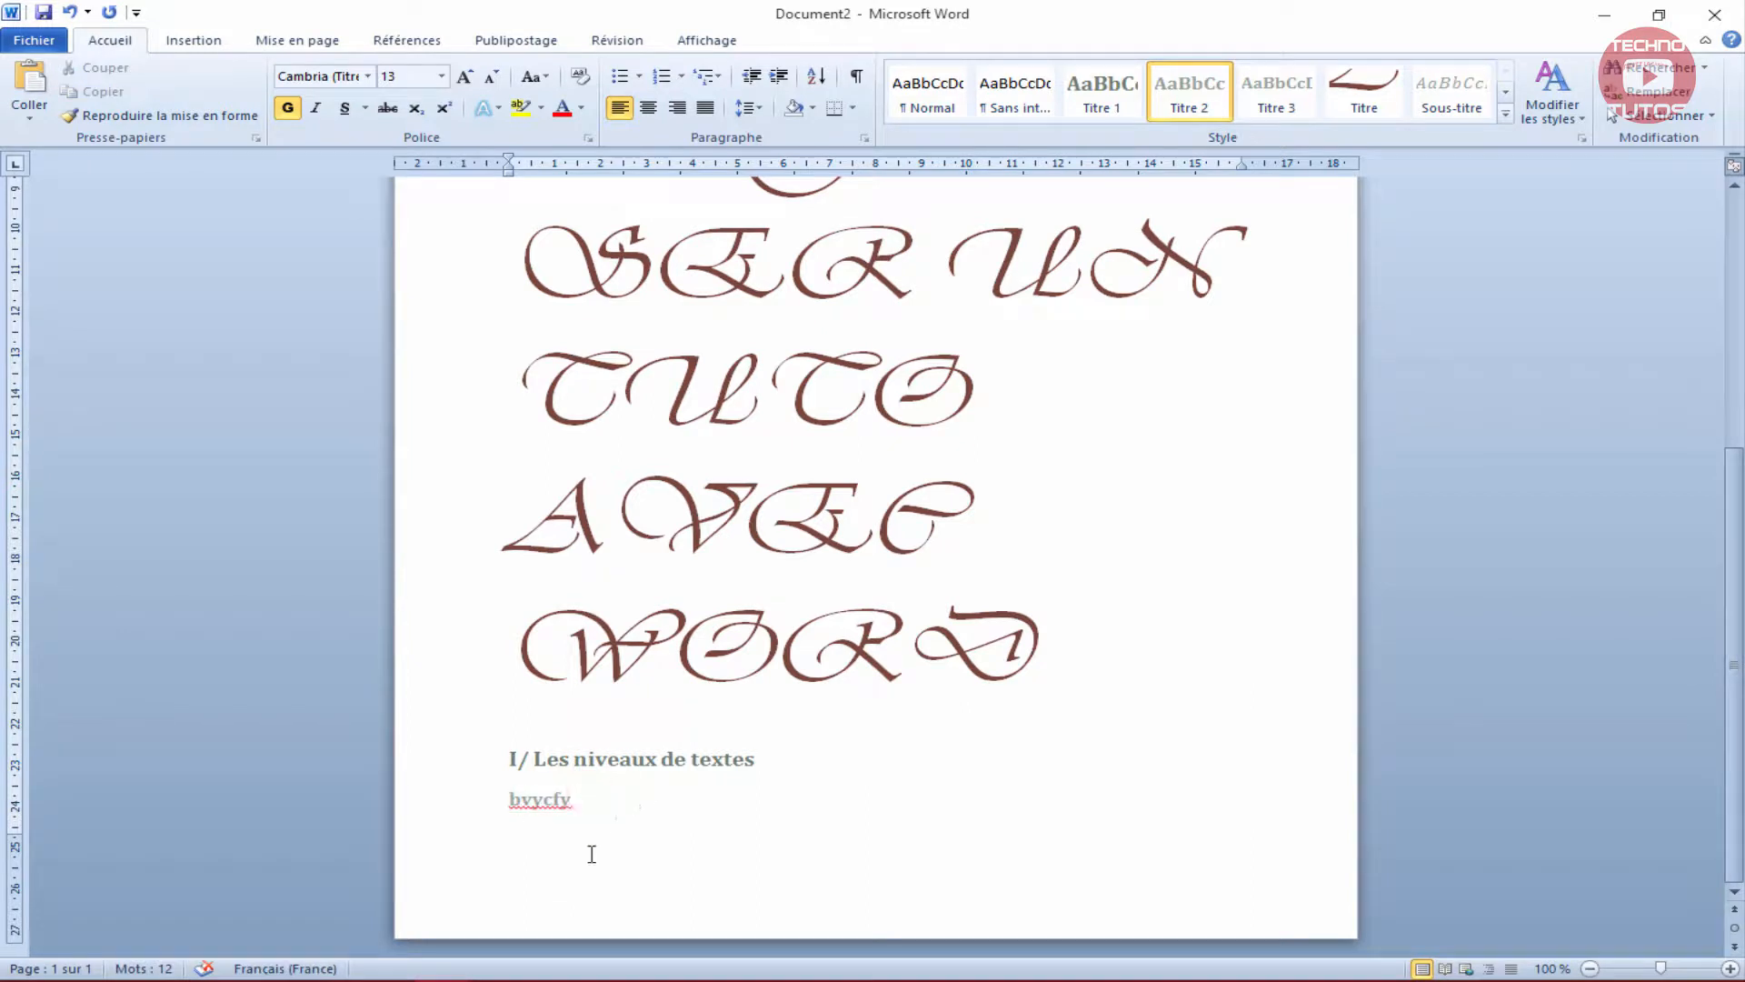
Modify the Titre 1 style so that its following paragraph style is Titre 2, keeping it based on Normal.
{"action": "right_click", "coordinate": [1130, 98]}
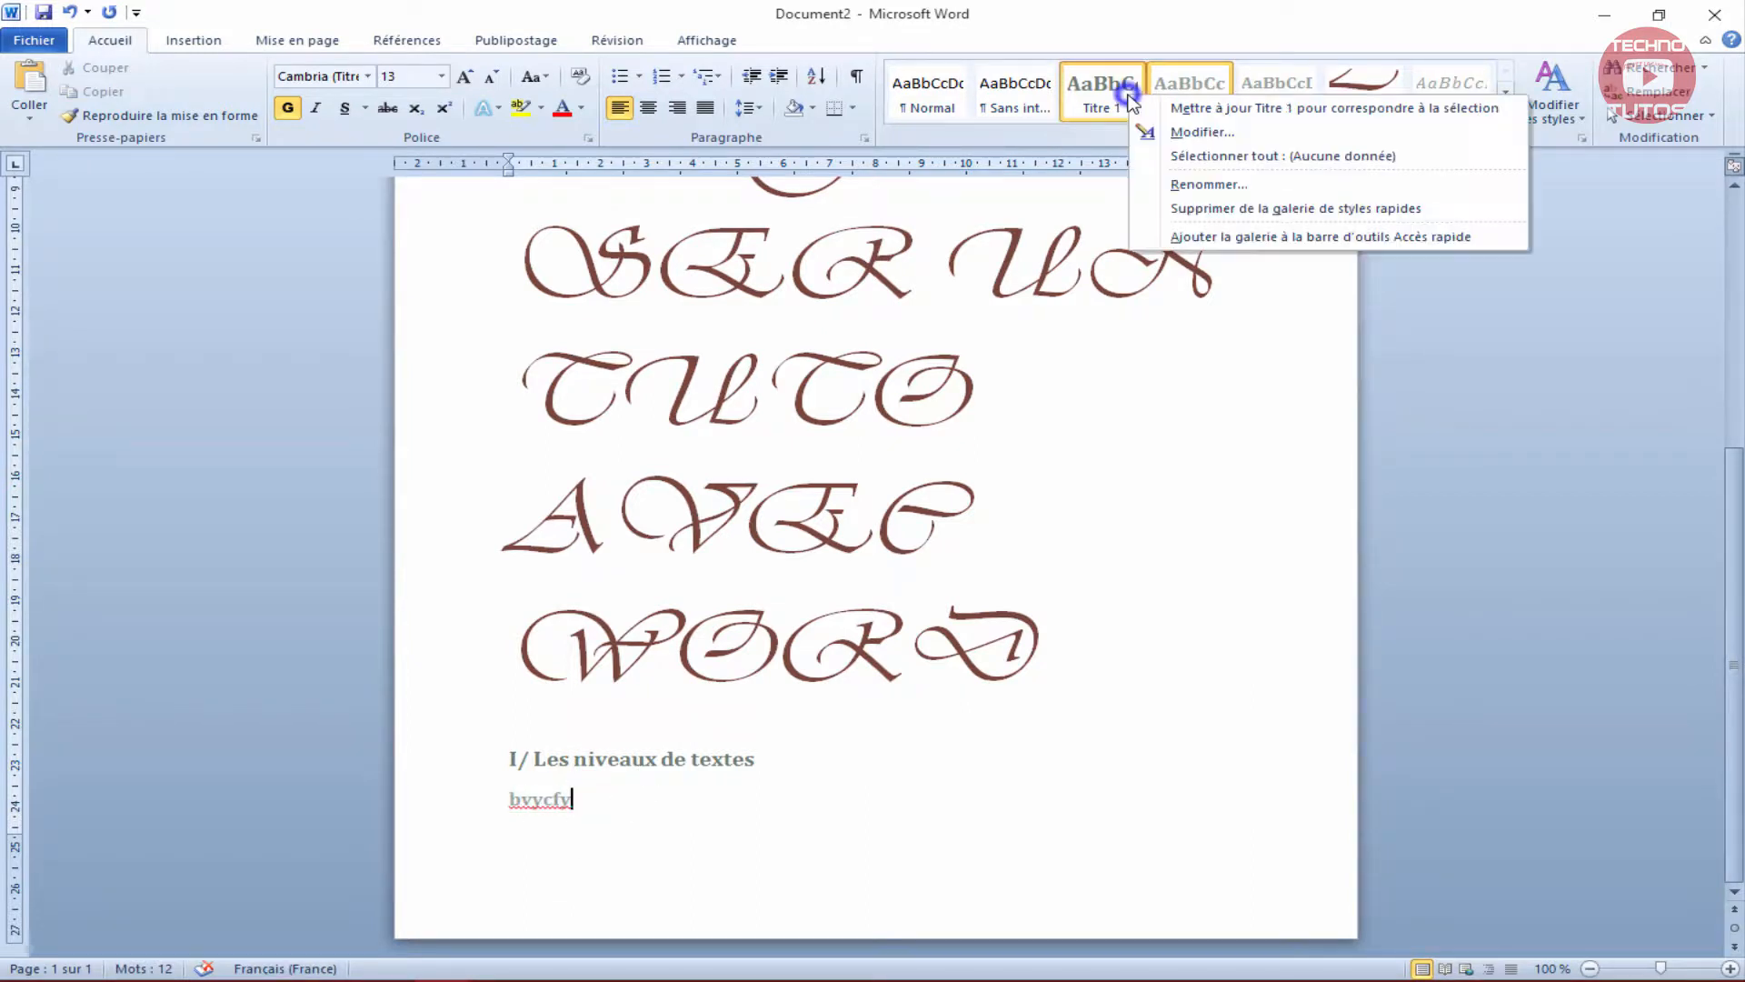
{"action": "left_click", "coordinate": [1152, 133]}
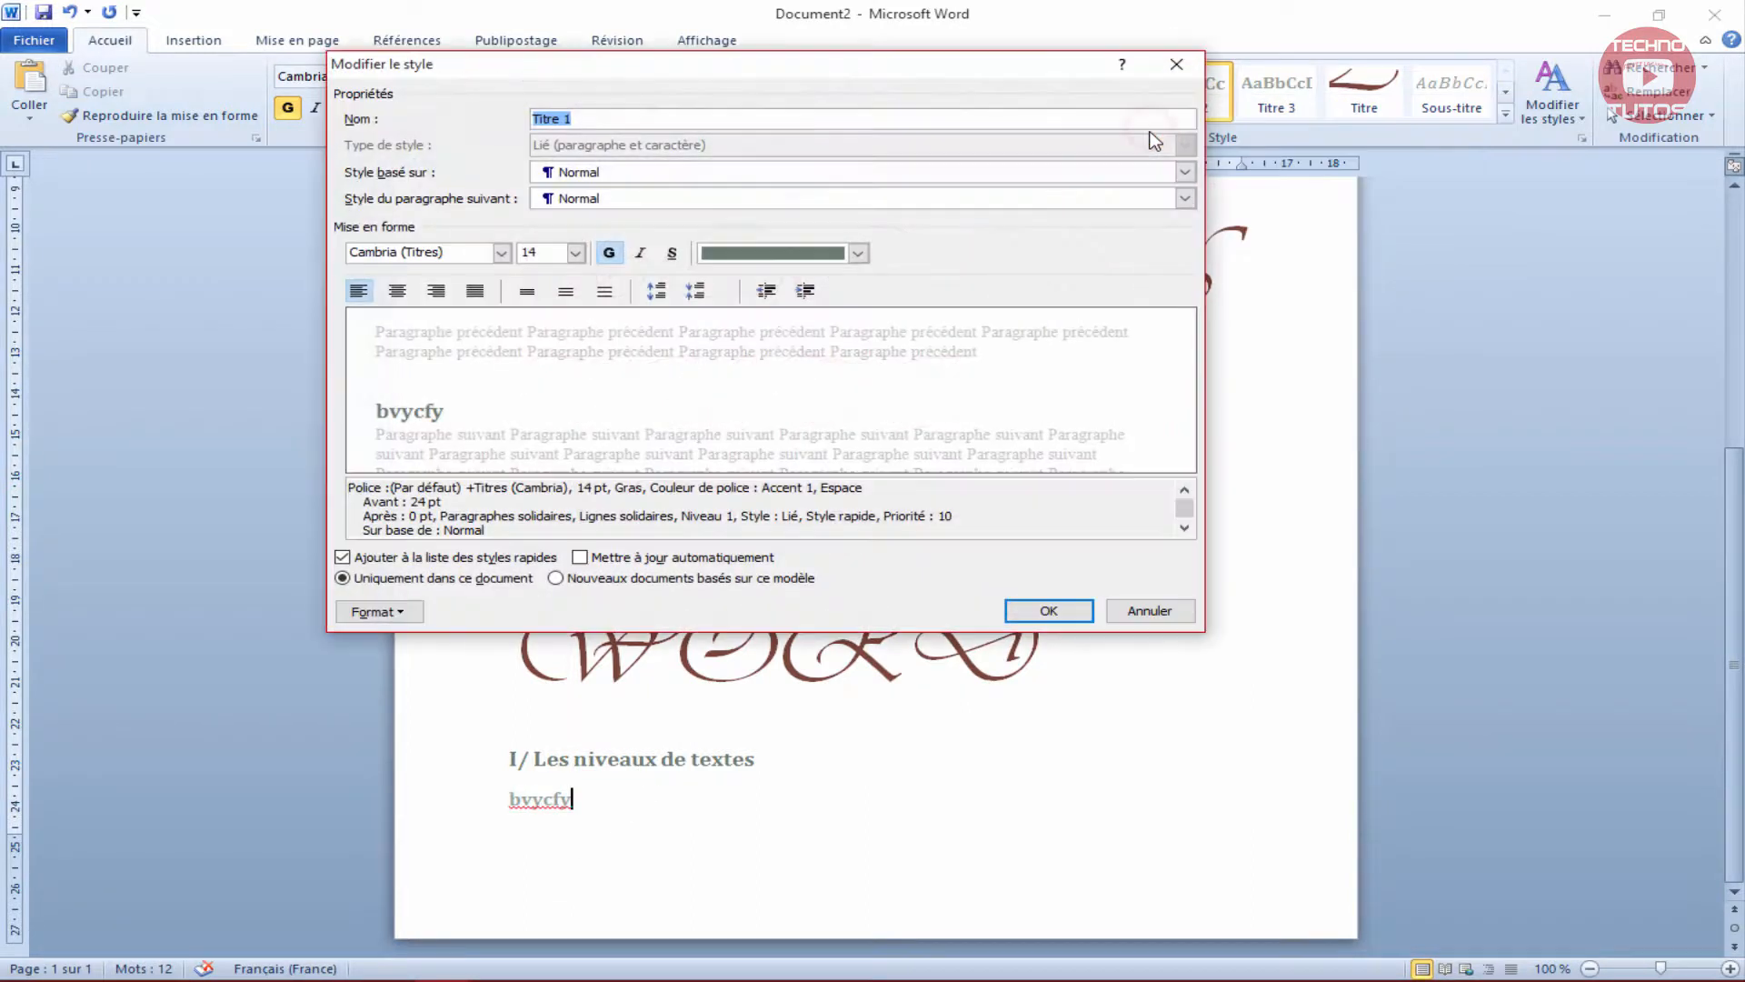
{"action": "left_click", "coordinate": [661, 173]}
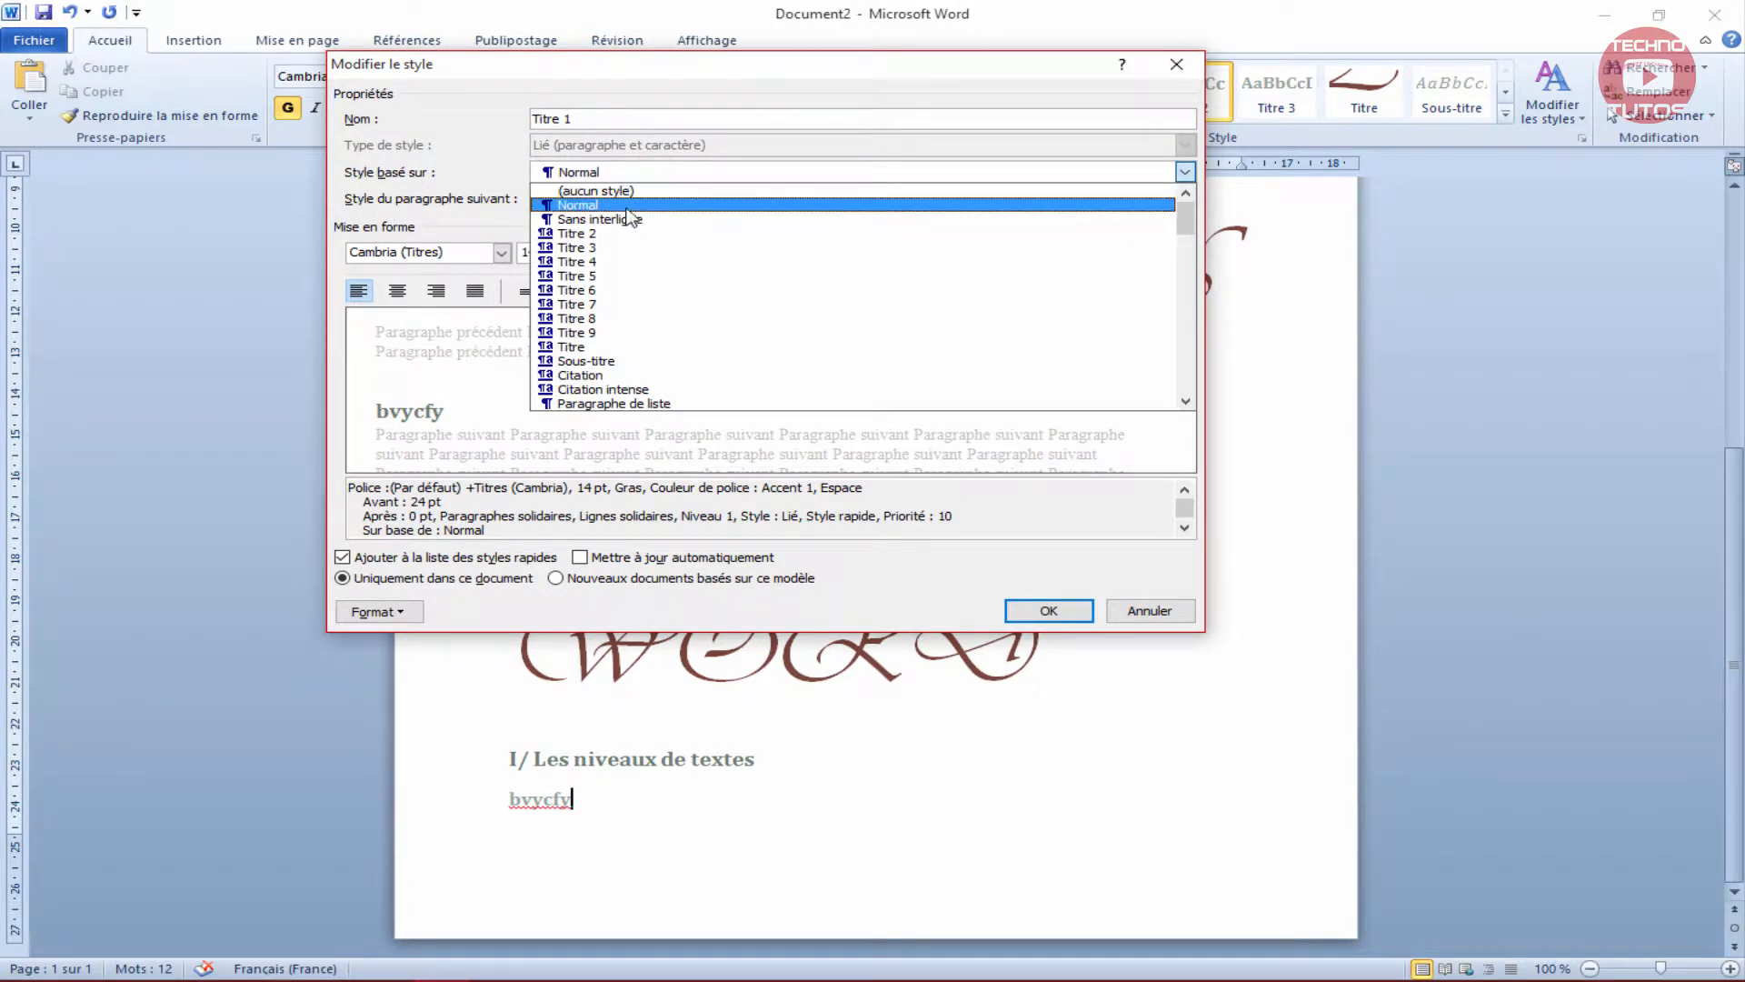
{"action": "left_click", "coordinate": [489, 205]}
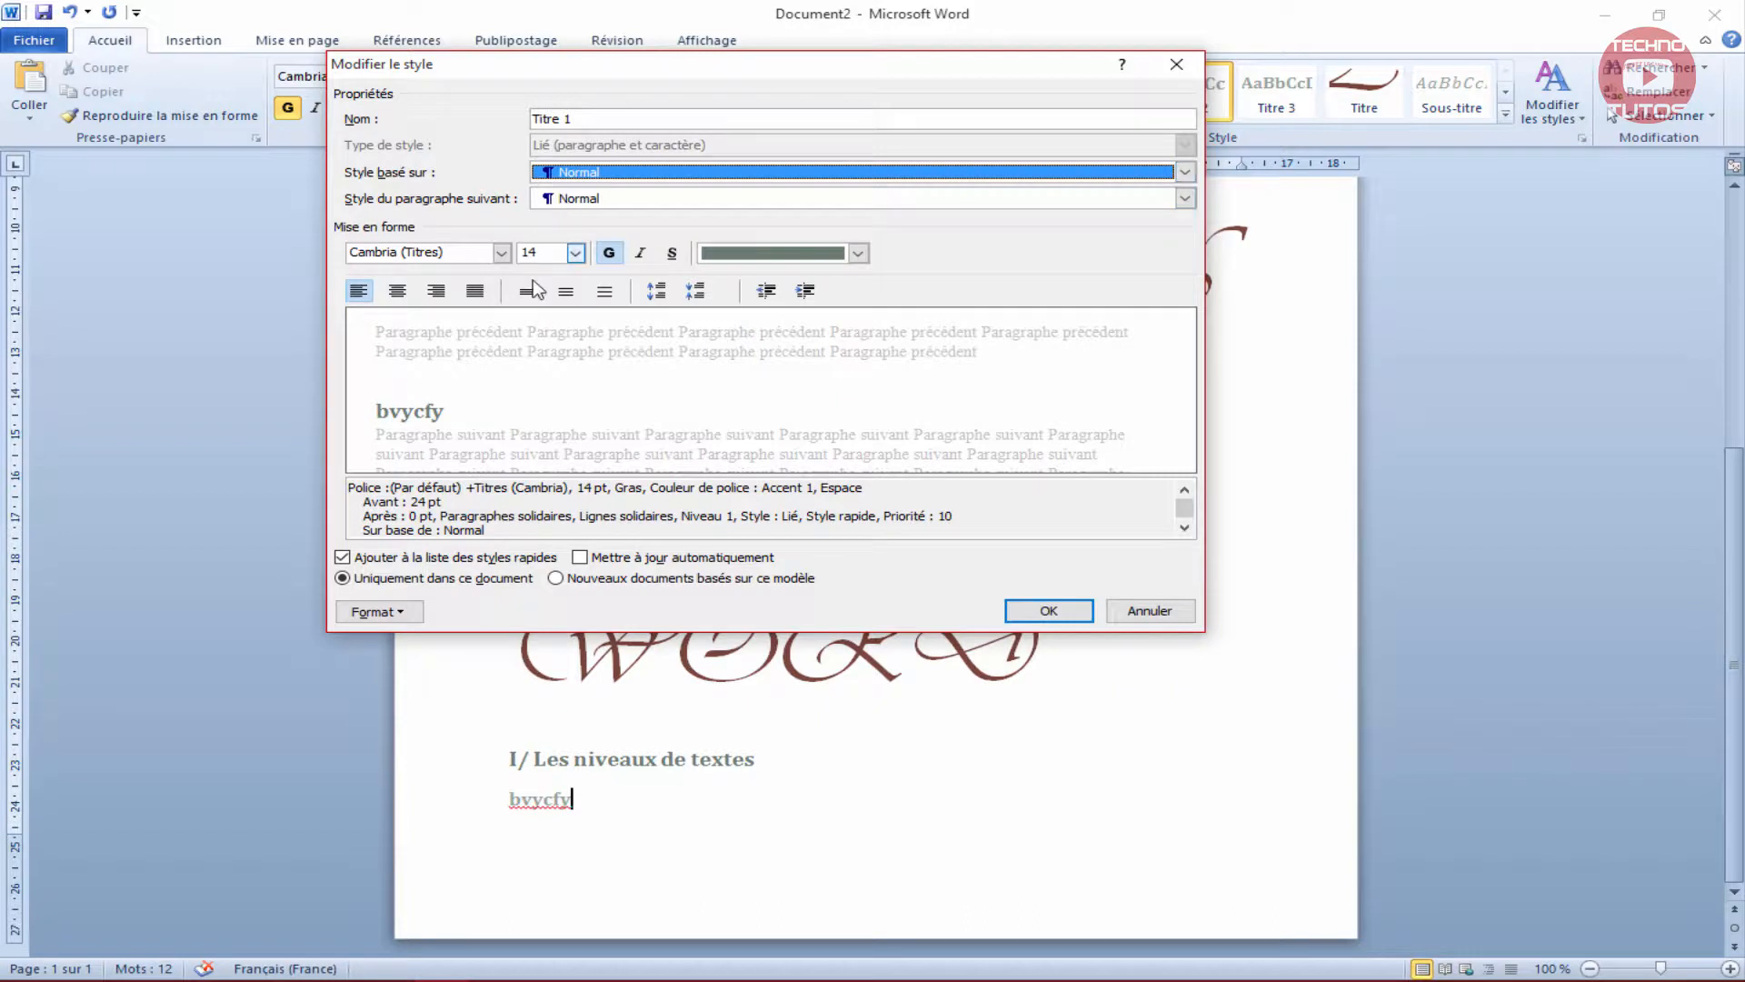
{"action": "left_click", "coordinate": [385, 443]}
{"action": "left_click", "coordinate": [592, 200]}
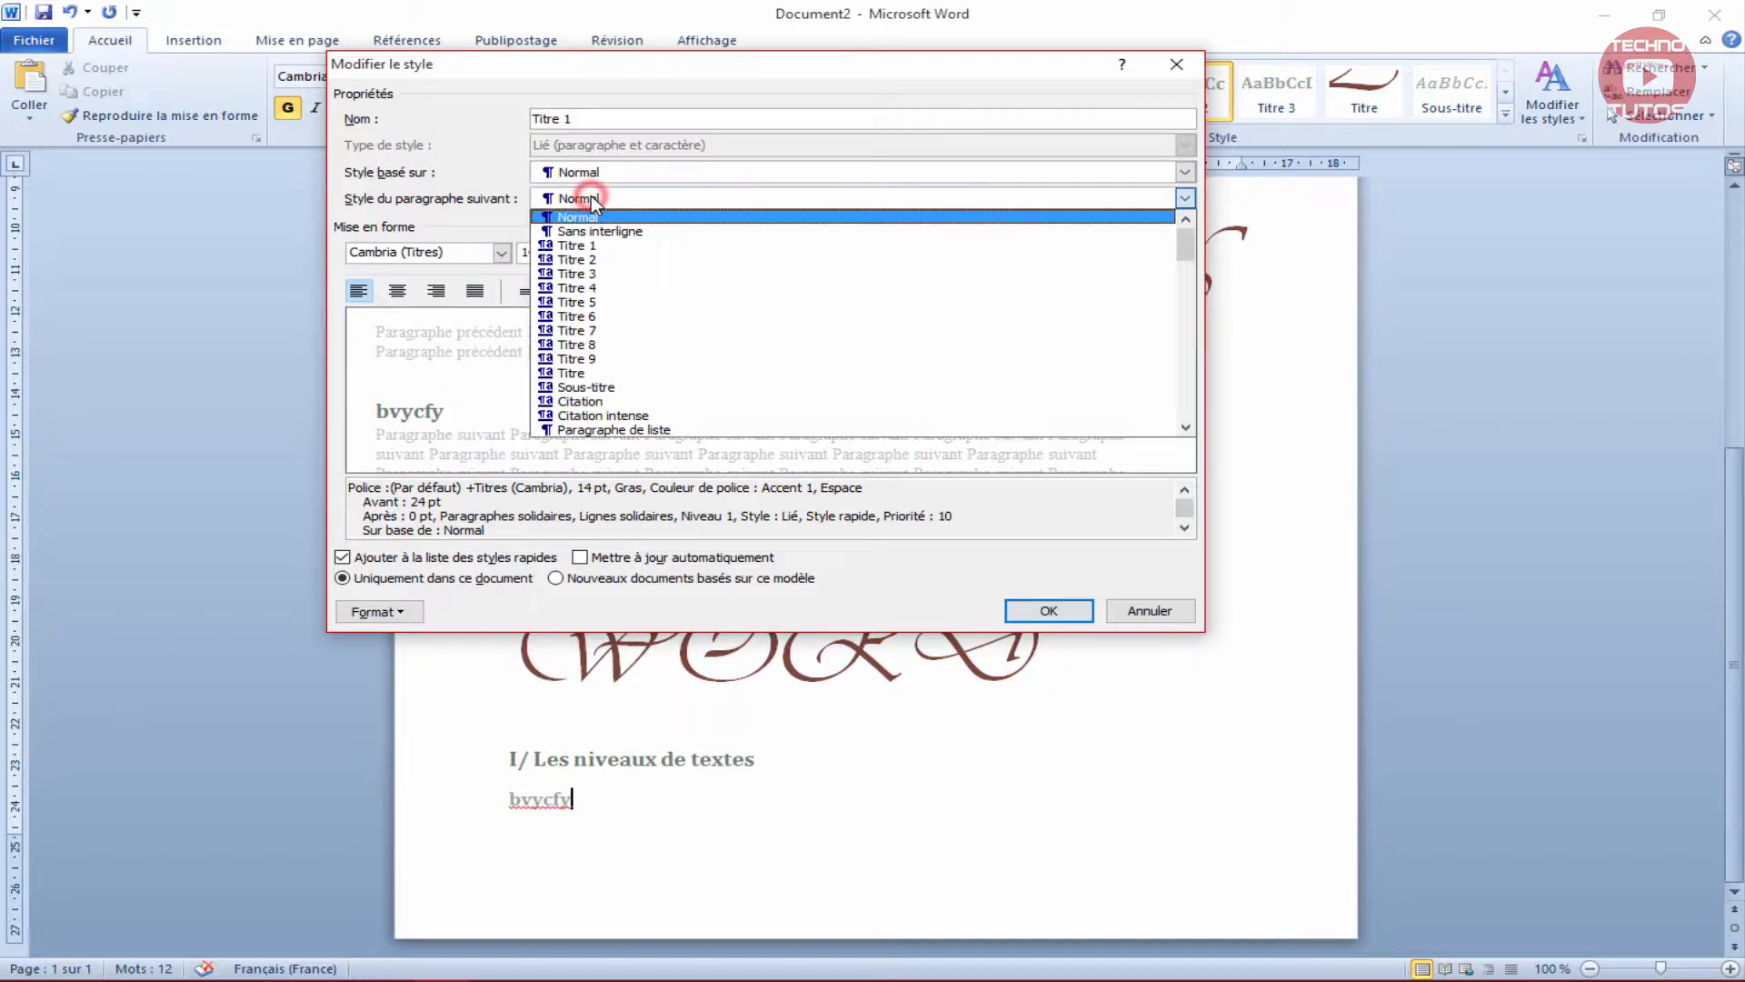
{"action": "left_click", "coordinate": [604, 261]}
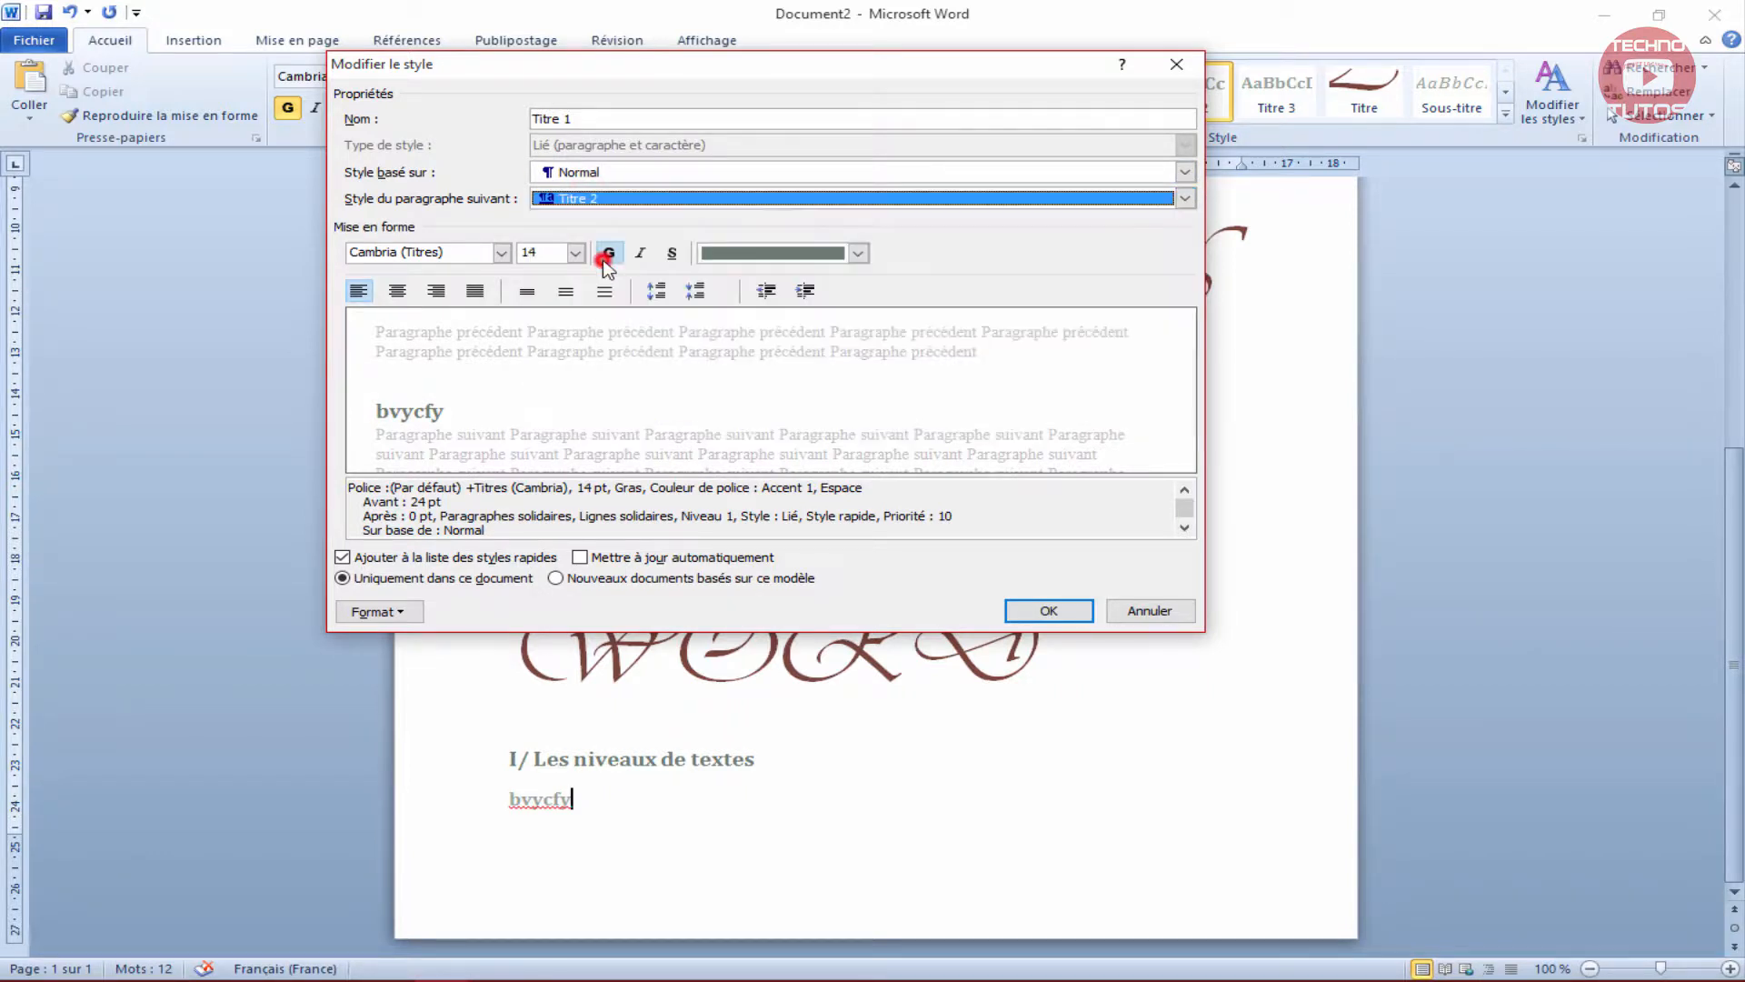
{"action": "left_click", "coordinate": [1050, 609]}
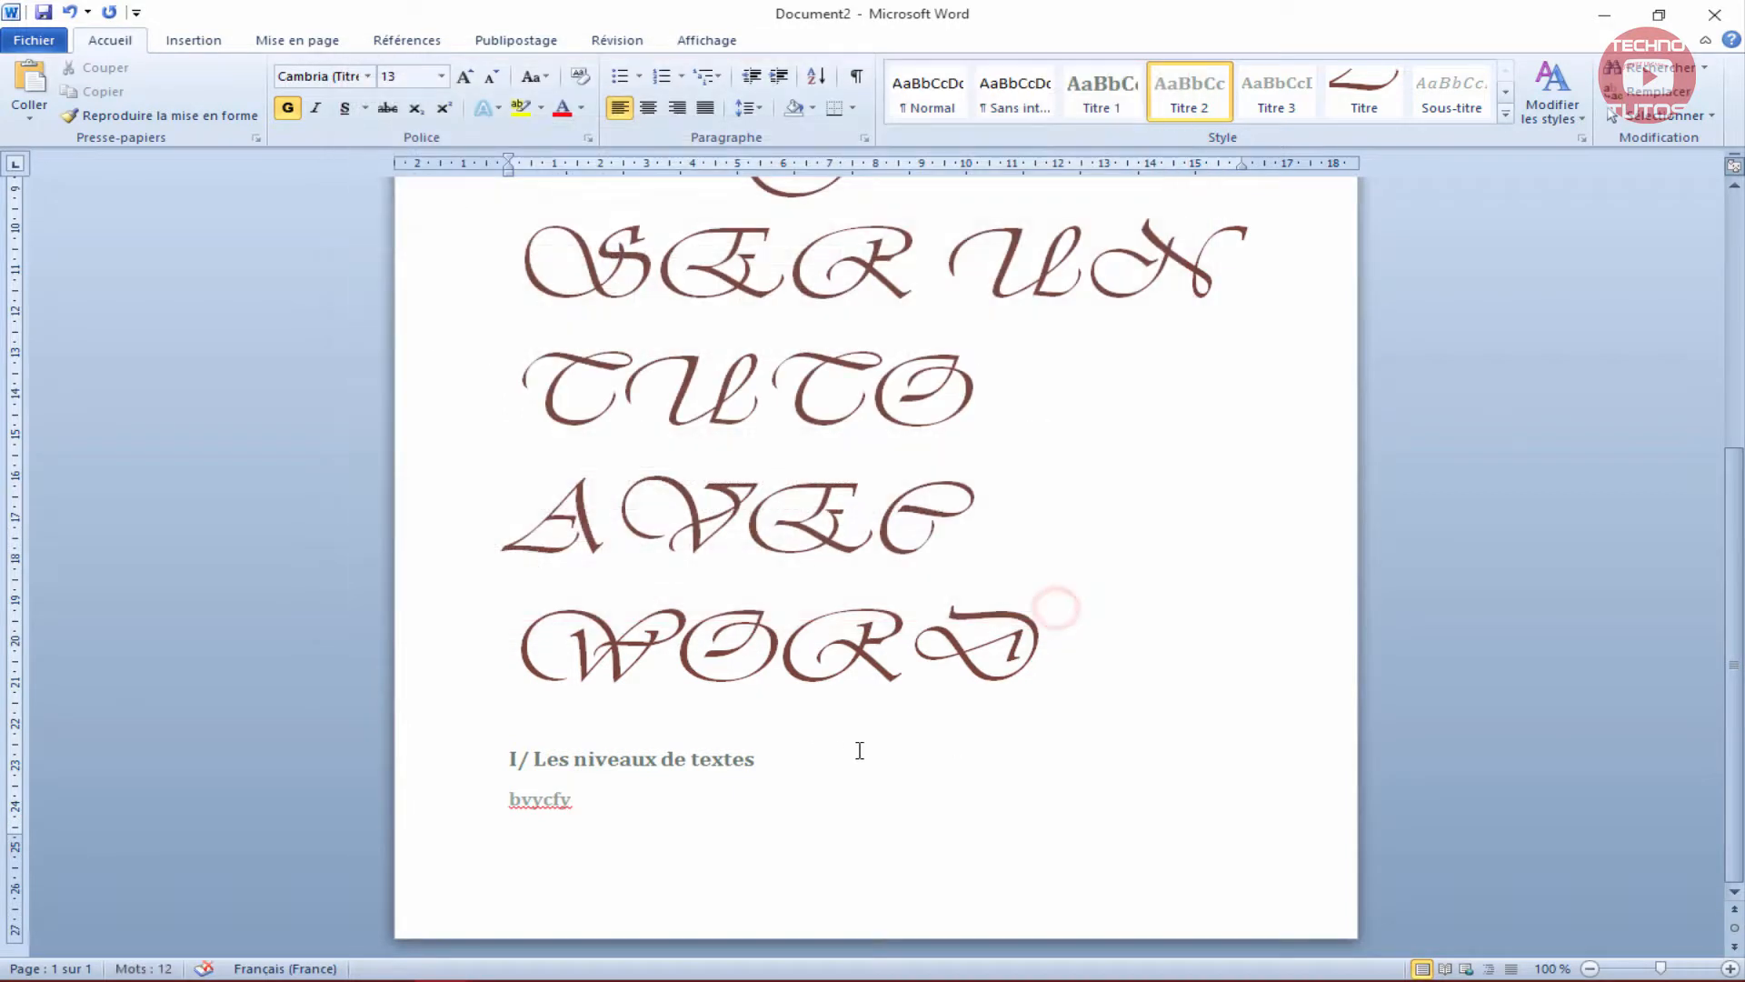
Add a Normal-style line reading "Gvctct" after the "Bvycfy" subheading and start a new paragraph.
{"action": "key", "text": "Return"}
{"action": "scroll", "coordinate": [912, 721], "scroll_direction": "down", "scroll_amount": 3}
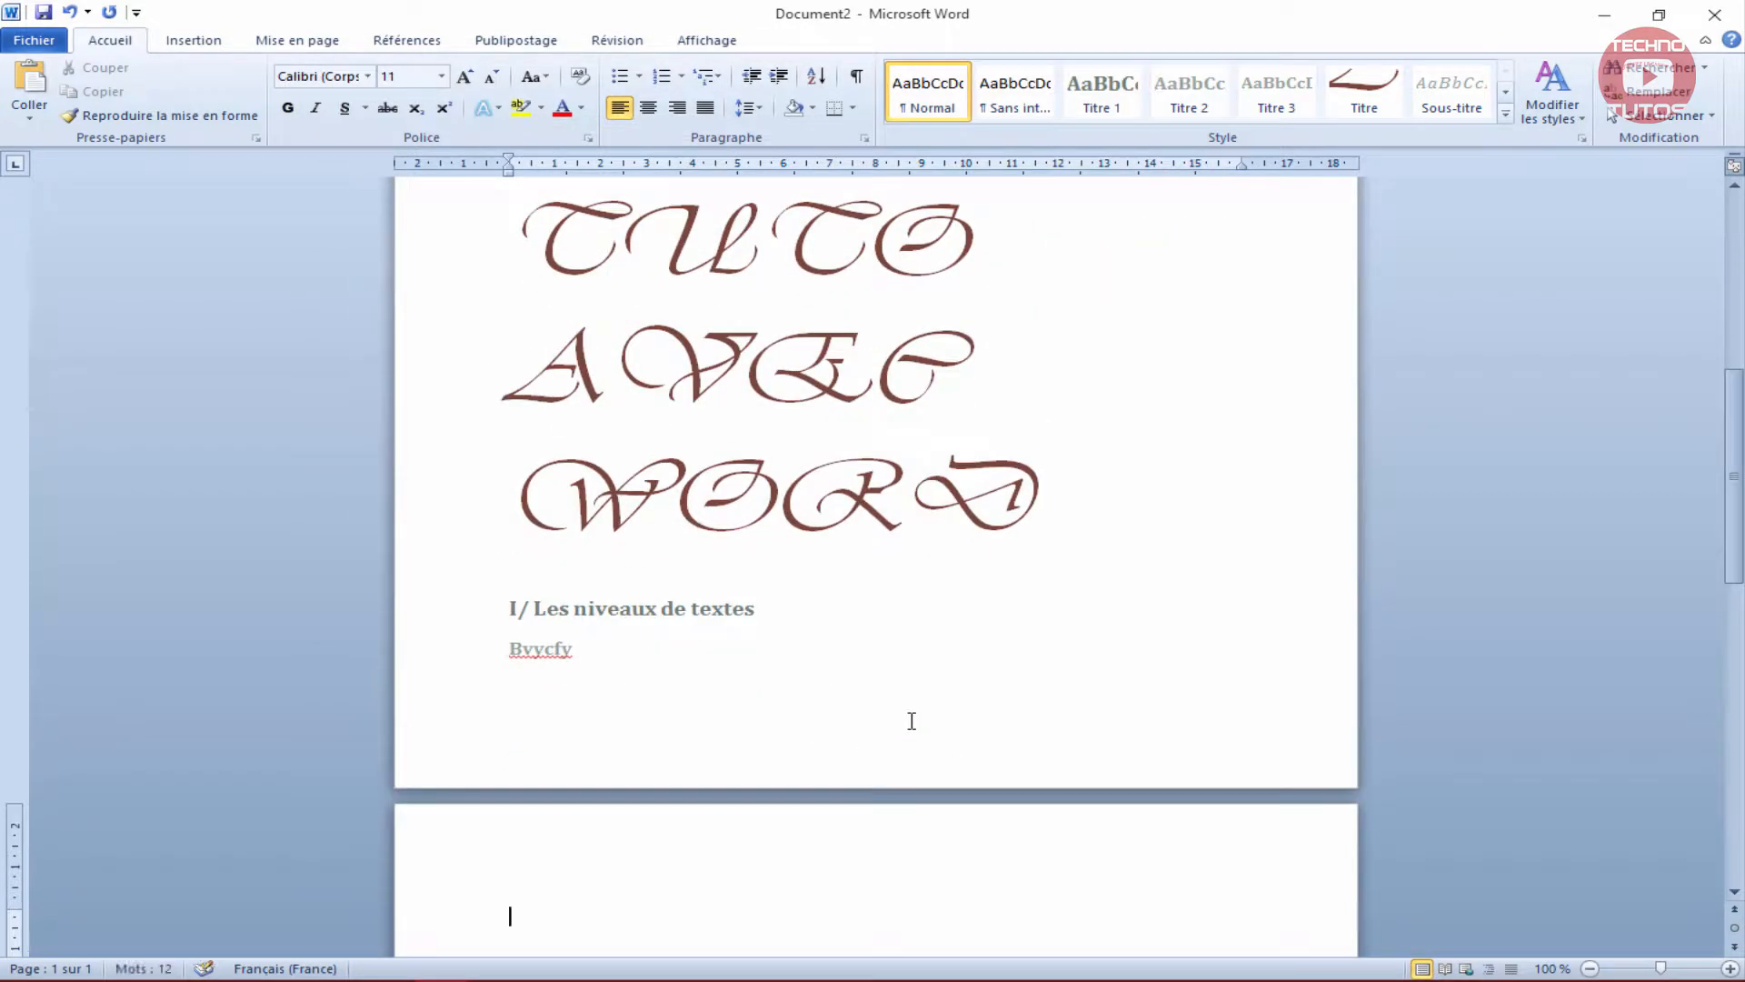
{"action": "type", "text": "gvctct"}
{"action": "key", "text": "Return"}
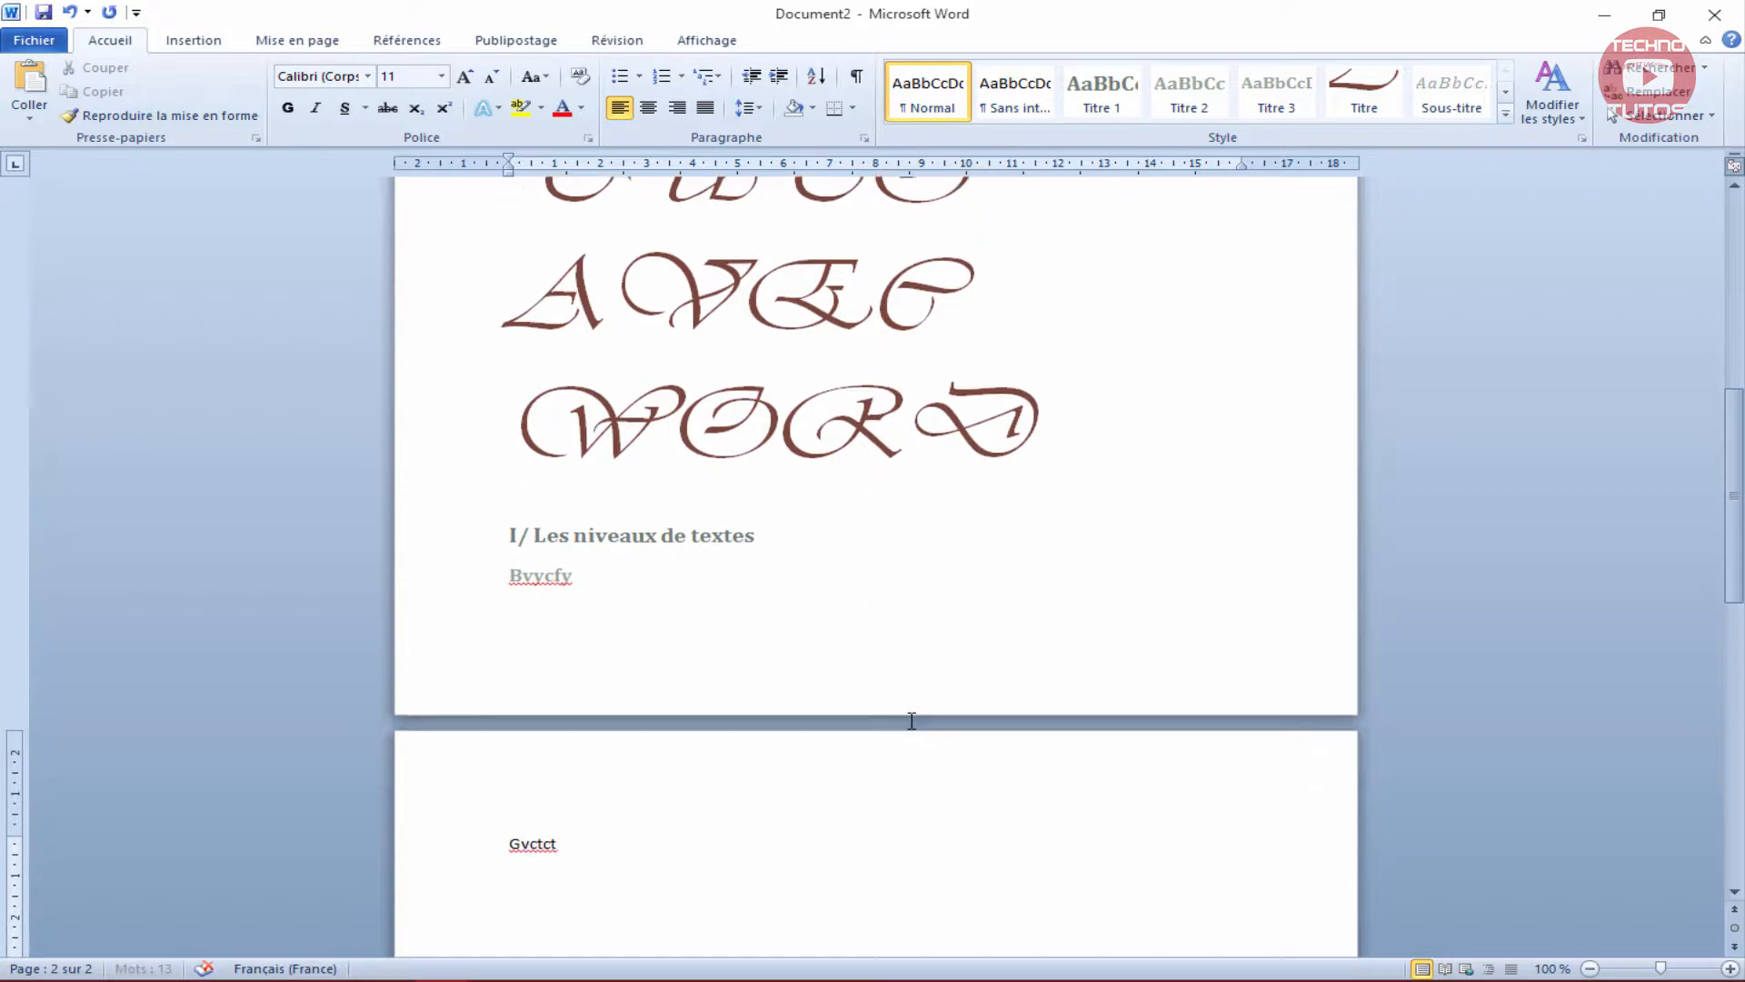
Write the heading "II/ Créer la table des matières" below the "Gvctct" line and apply the Titre 1 style to it.
{"action": "type", "text": "II/ Créer la table des matiè"}
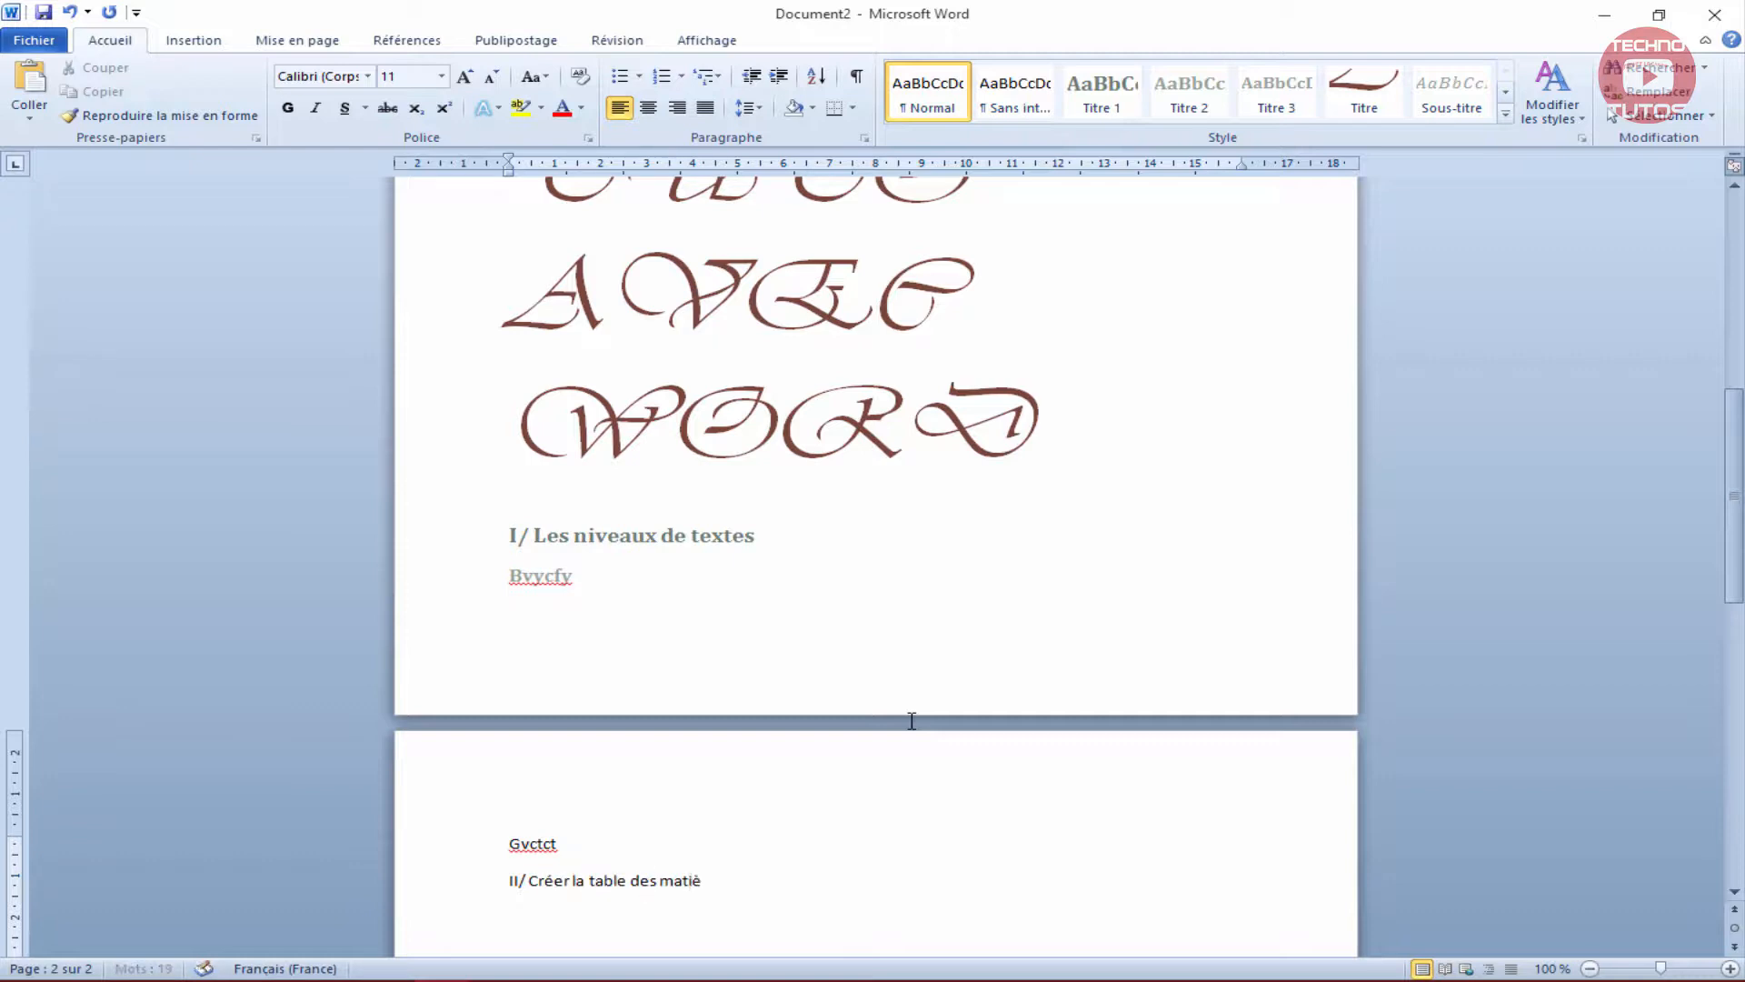
{"action": "type", "text": "res"}
{"action": "left_click", "coordinate": [447, 895]}
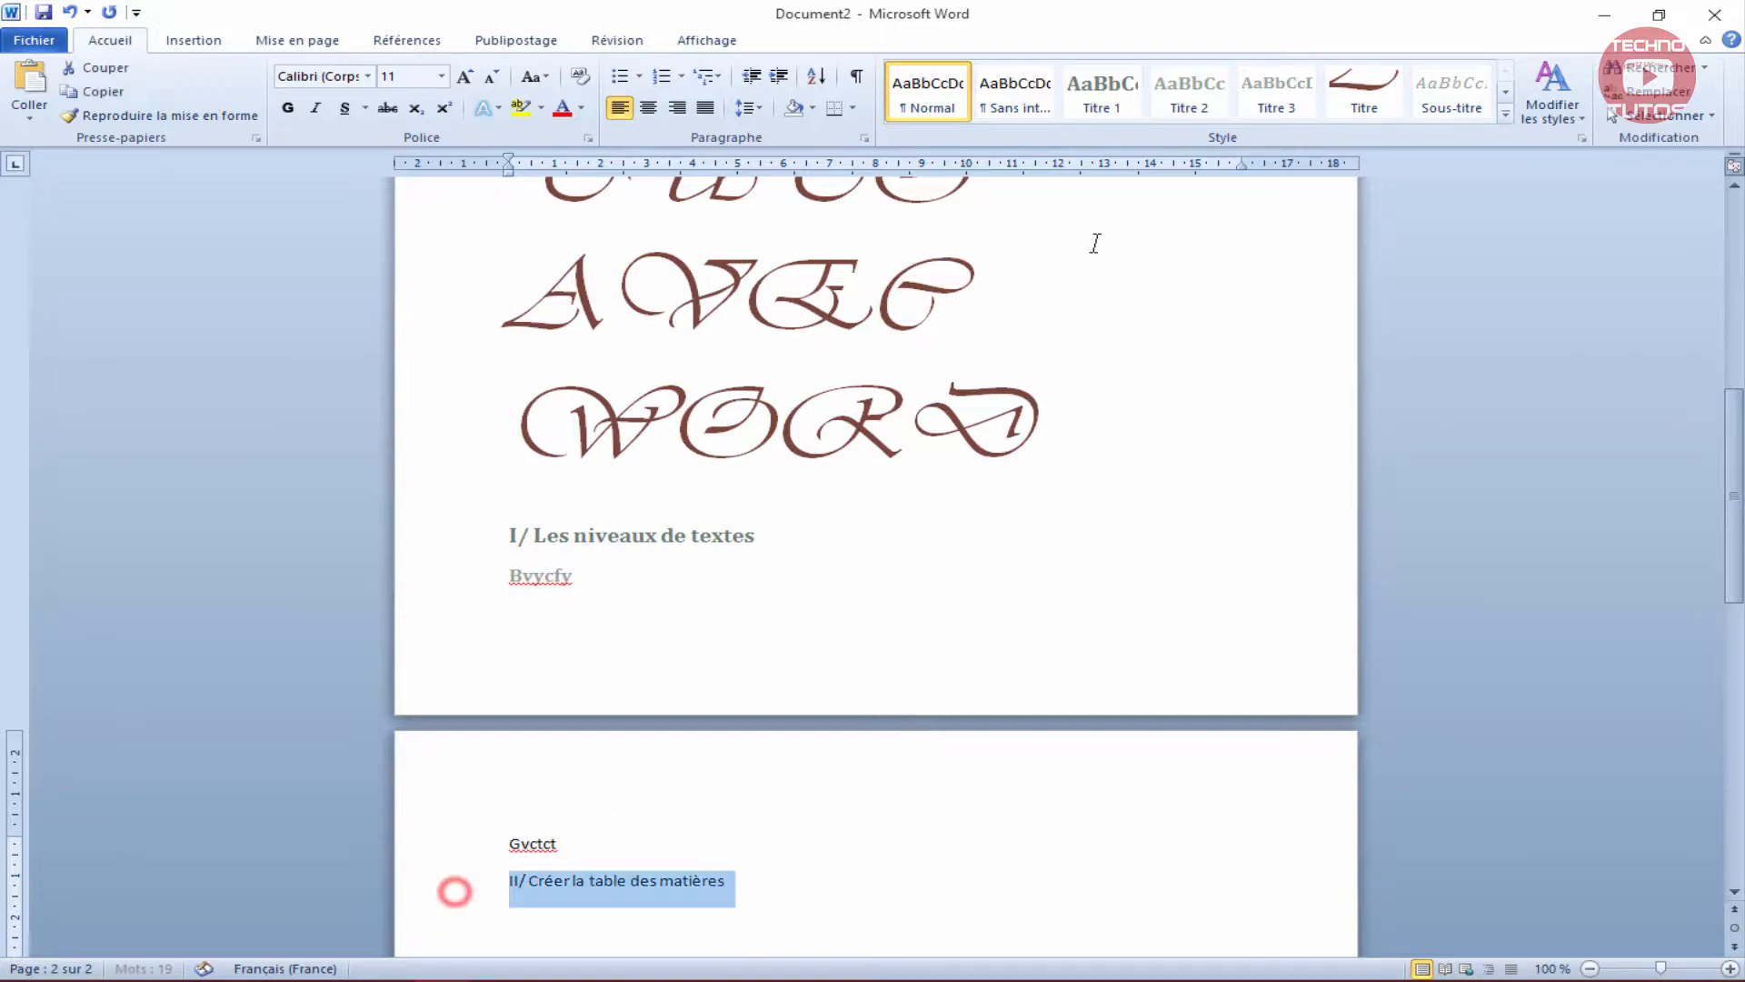
{"action": "left_click", "coordinate": [1102, 89]}
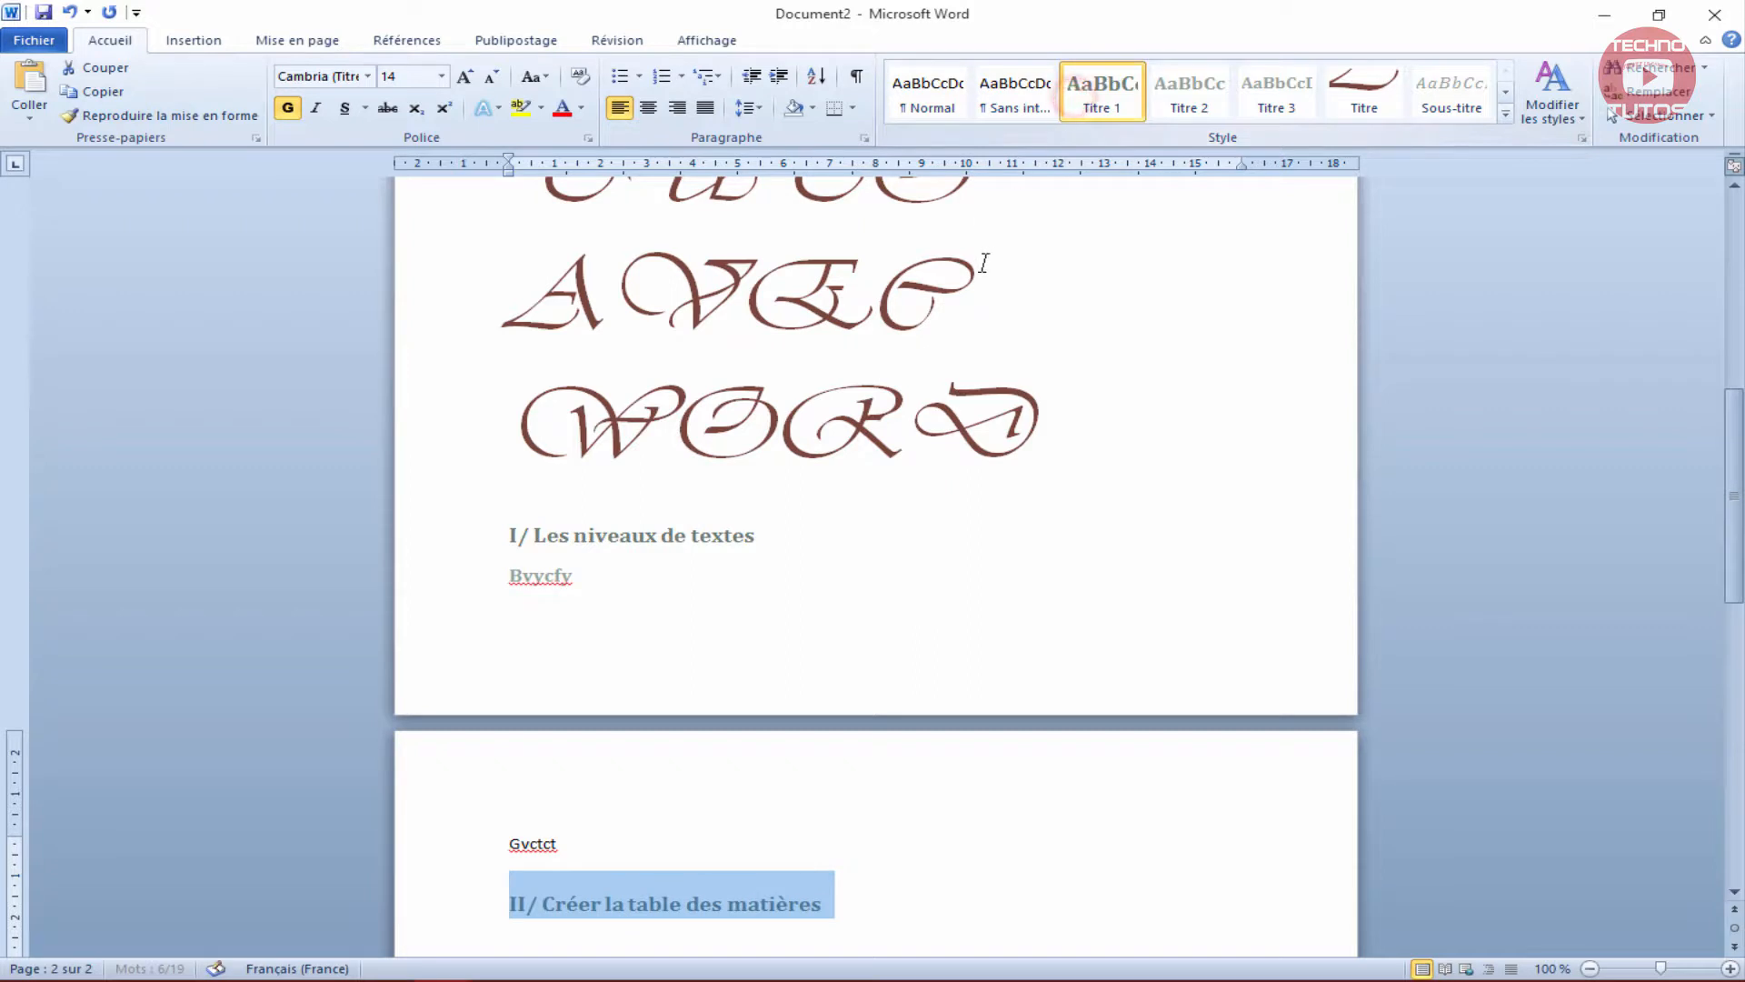
{"action": "scroll", "coordinate": [868, 498], "scroll_direction": "down", "scroll_amount": 5}
{"action": "left_click", "coordinate": [886, 653]}
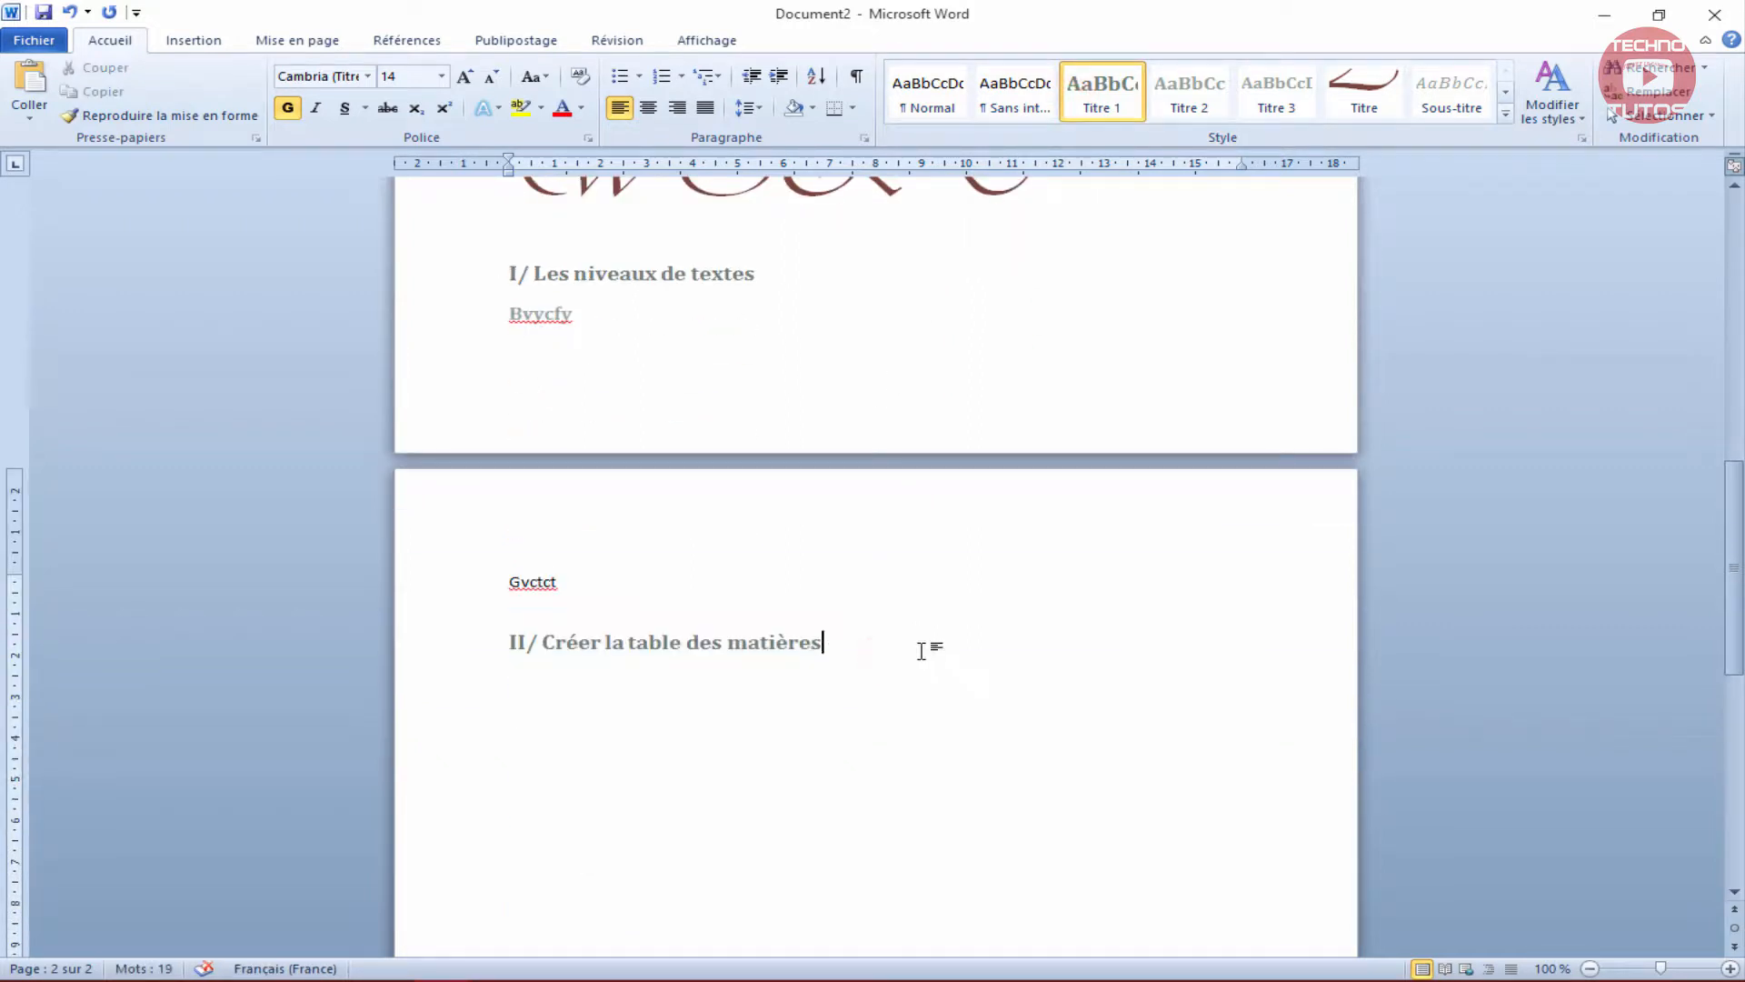
Add the numbered Titre 2 subheading "1. Mettre en forme la table" below the "II/ Créer la table des matières" heading.
{"action": "key", "text": "ctrl+alt+2"}
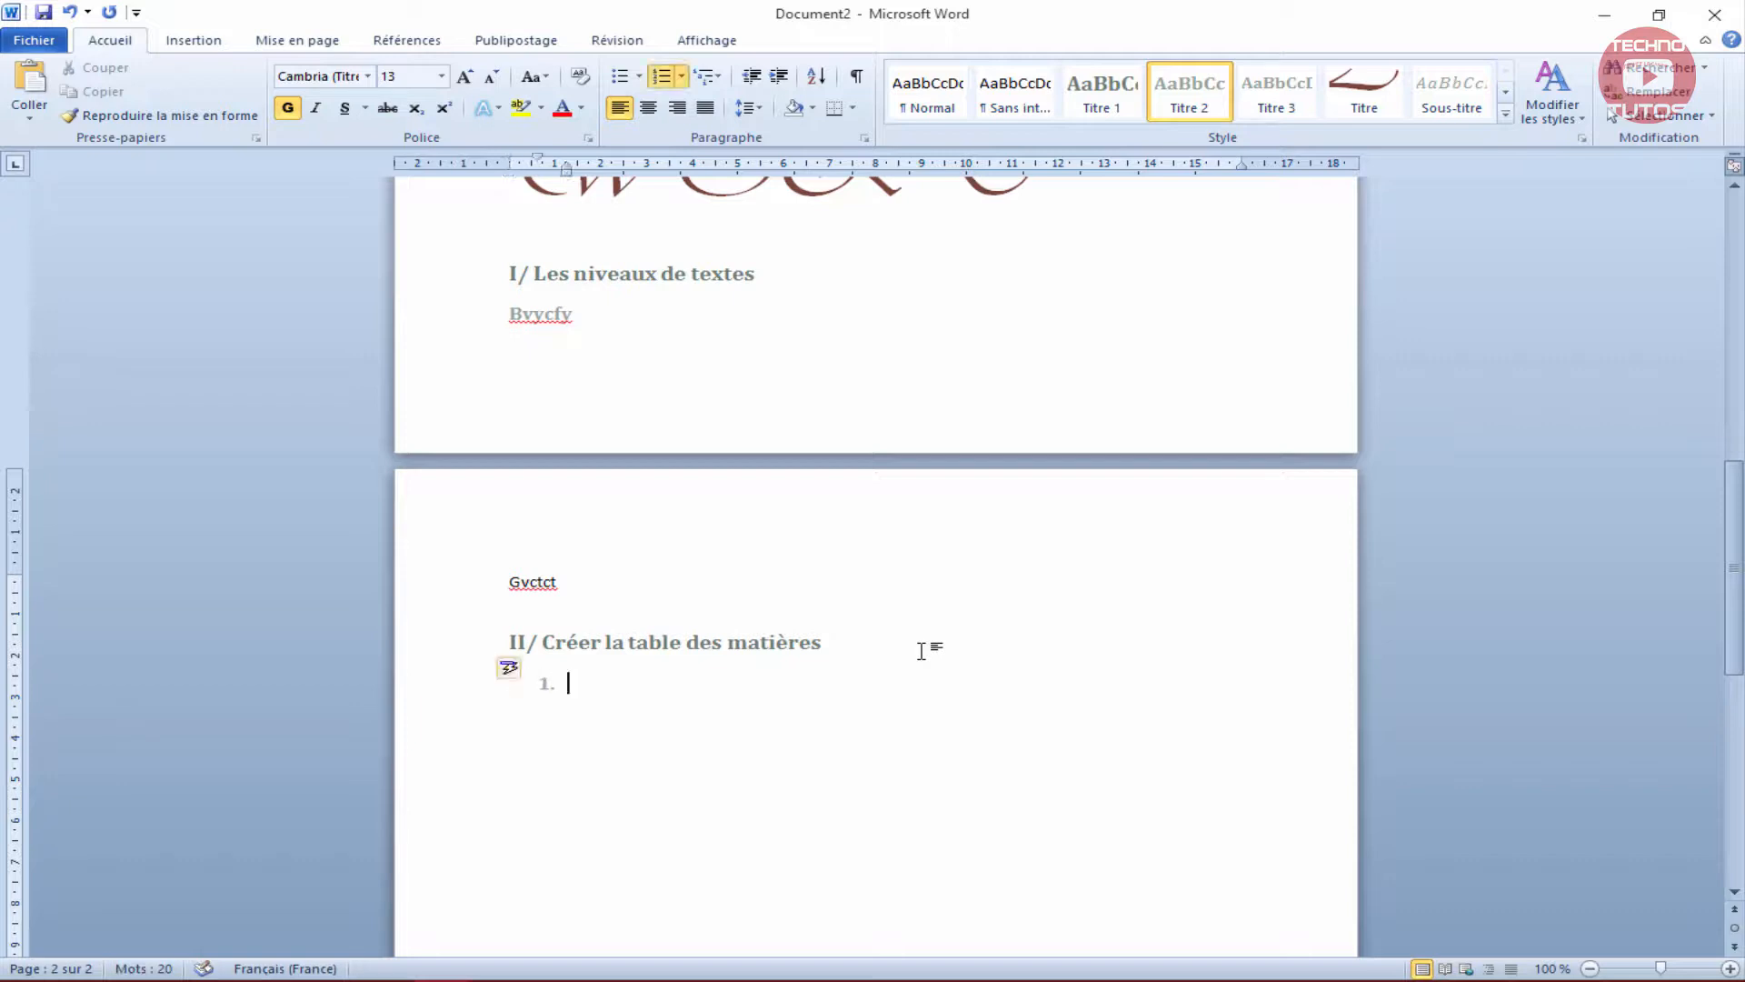
{"action": "type", "text": "Mettre en forme"}
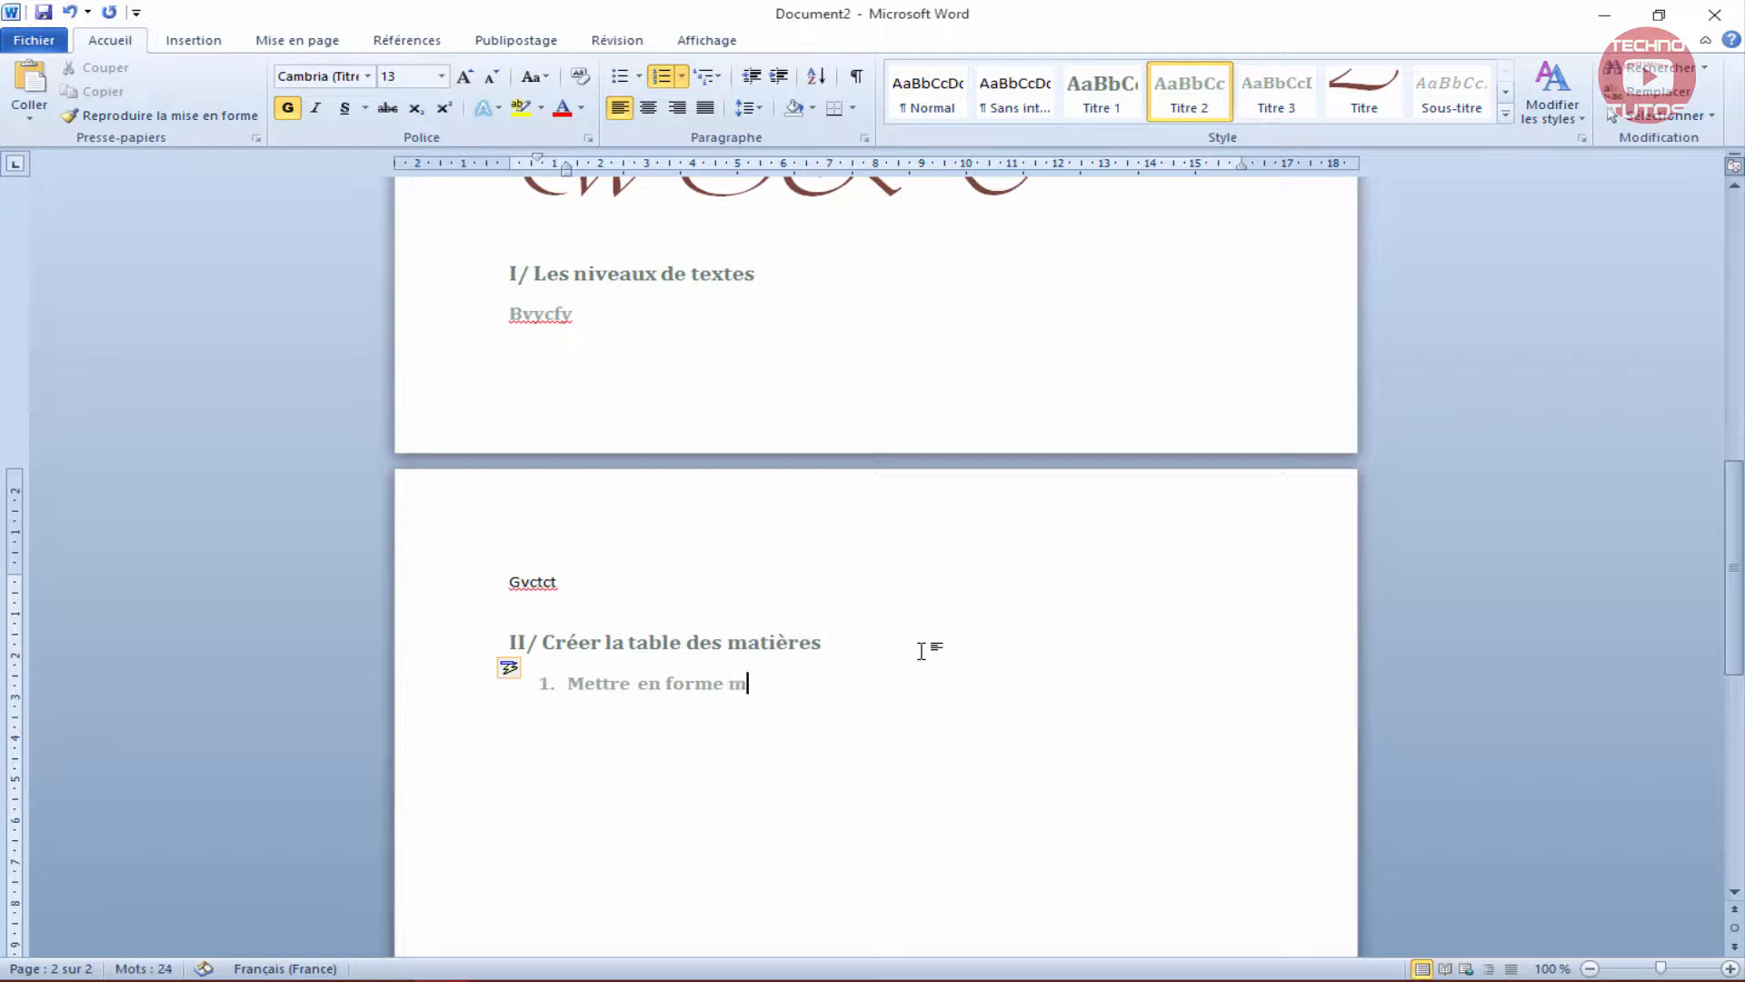
{"action": "type", "text": " la table"}
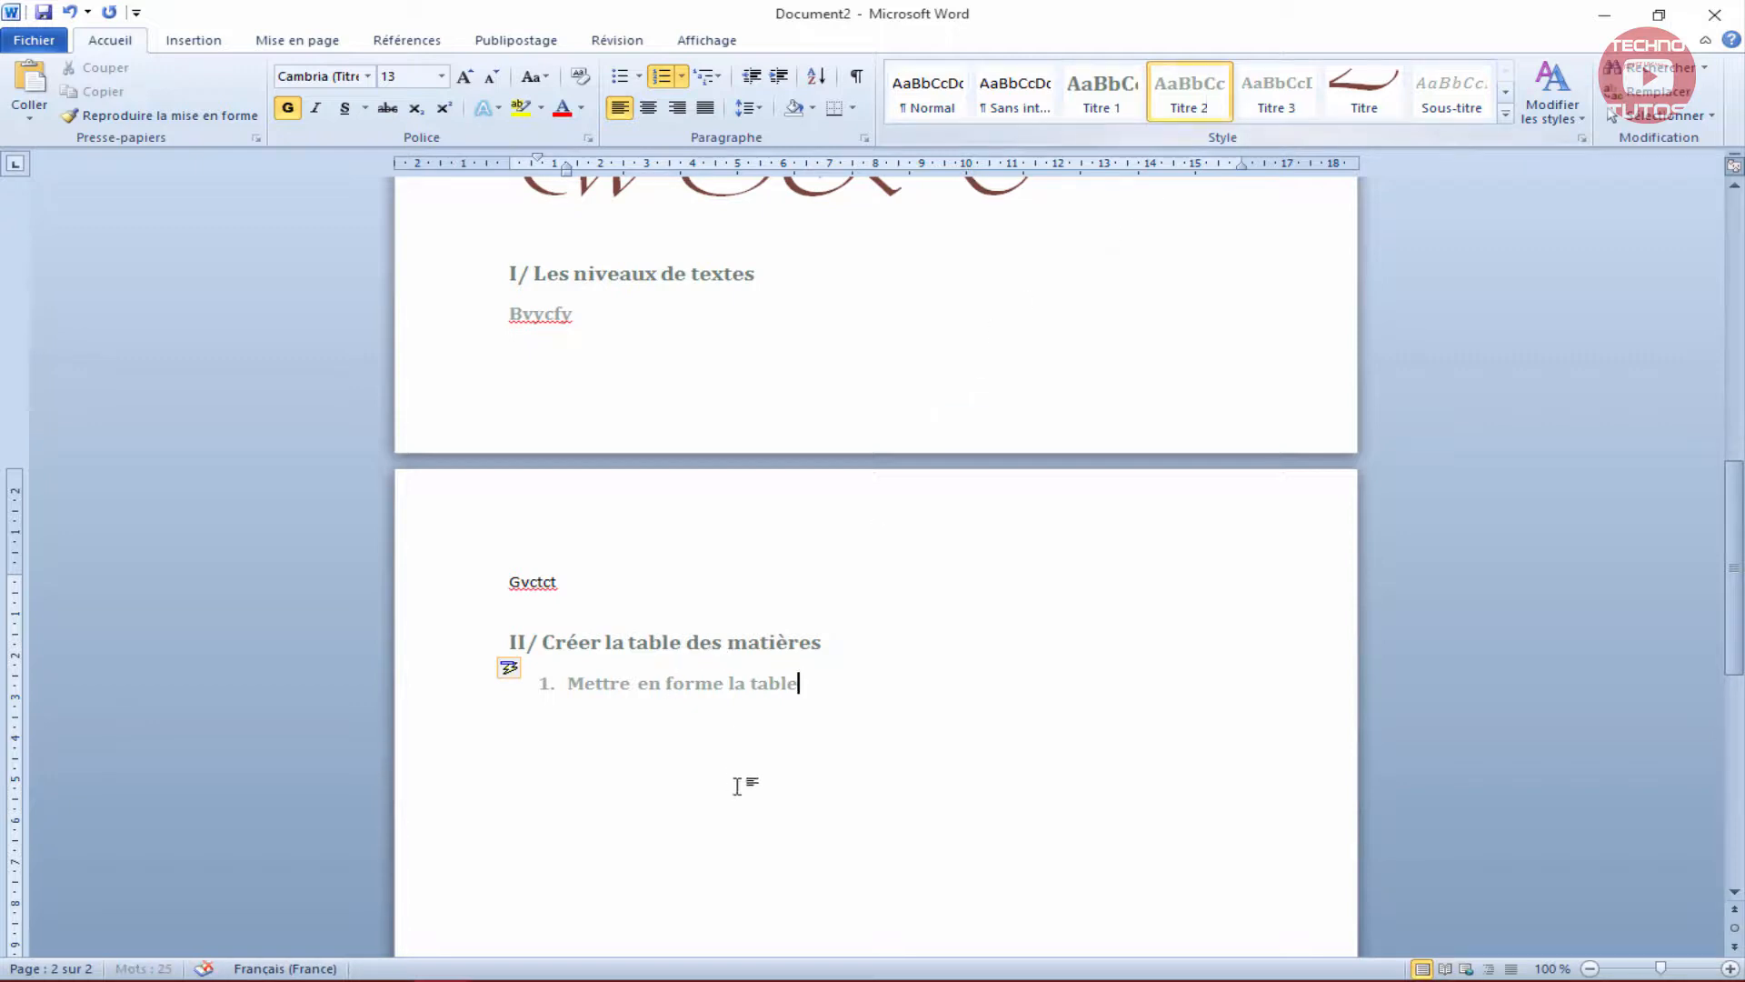
Modify the Titre 2 style so that its following paragraph style is Titre 3.
{"action": "right_click", "coordinate": [1167, 87]}
{"action": "left_click", "coordinate": [1186, 120]}
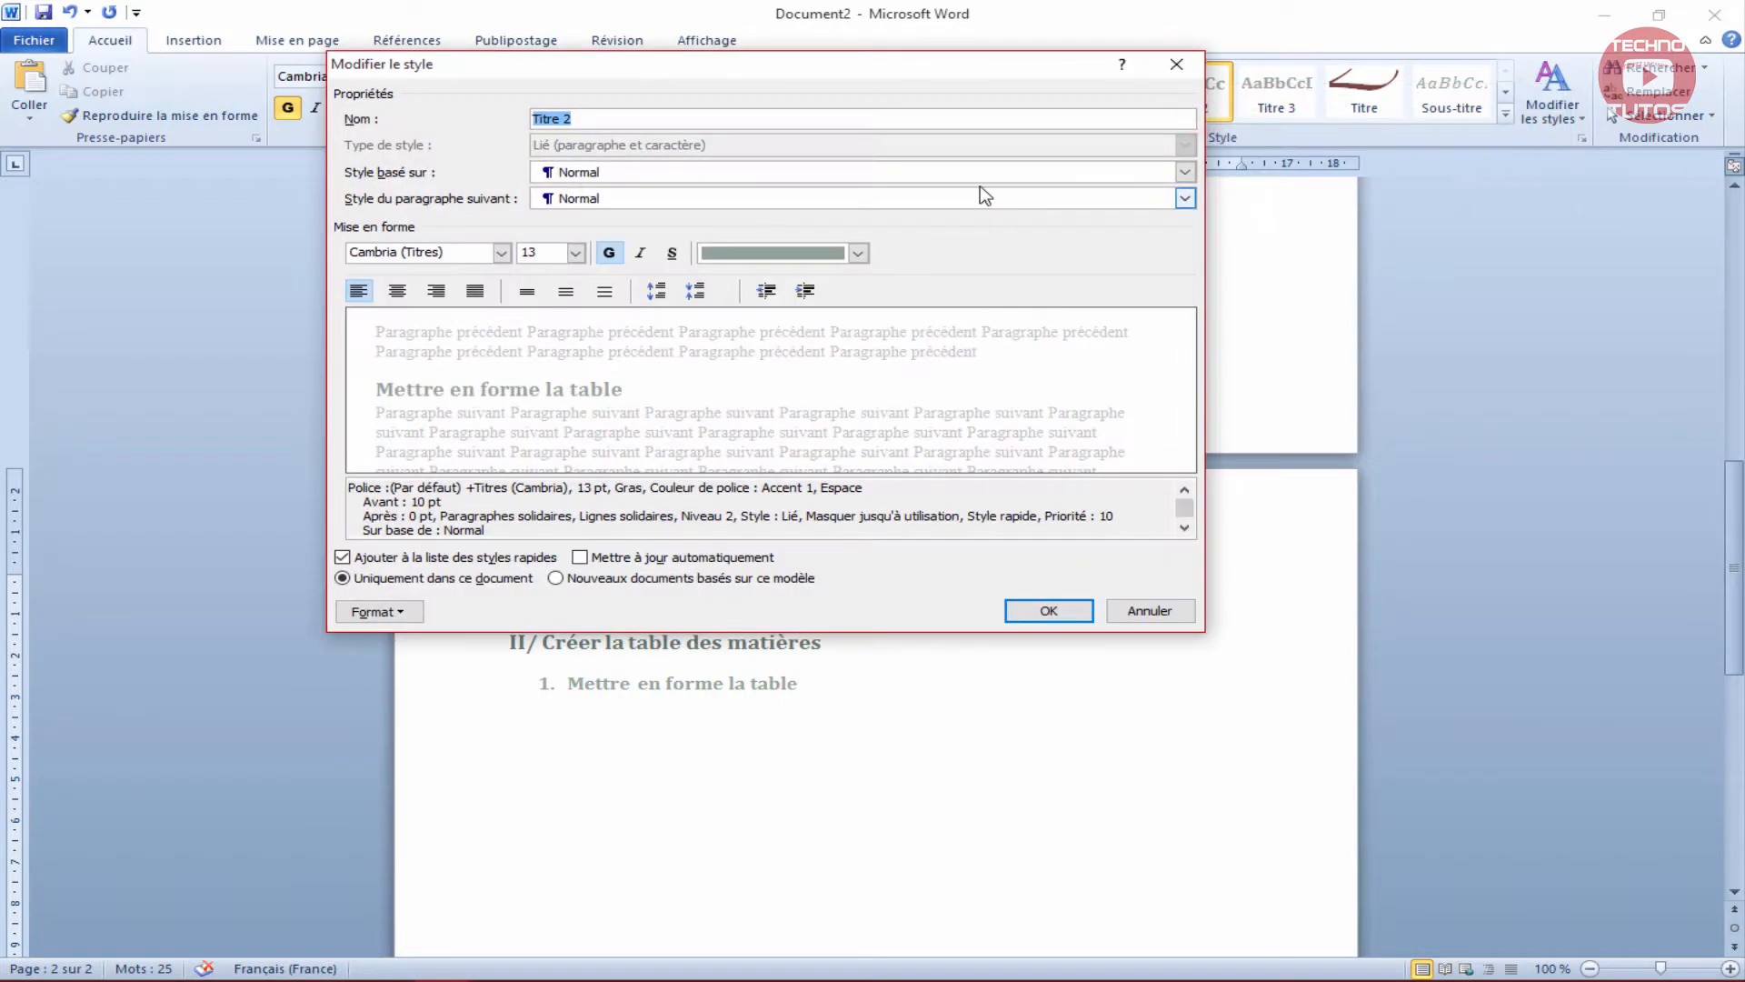
{"action": "left_click", "coordinate": [609, 198]}
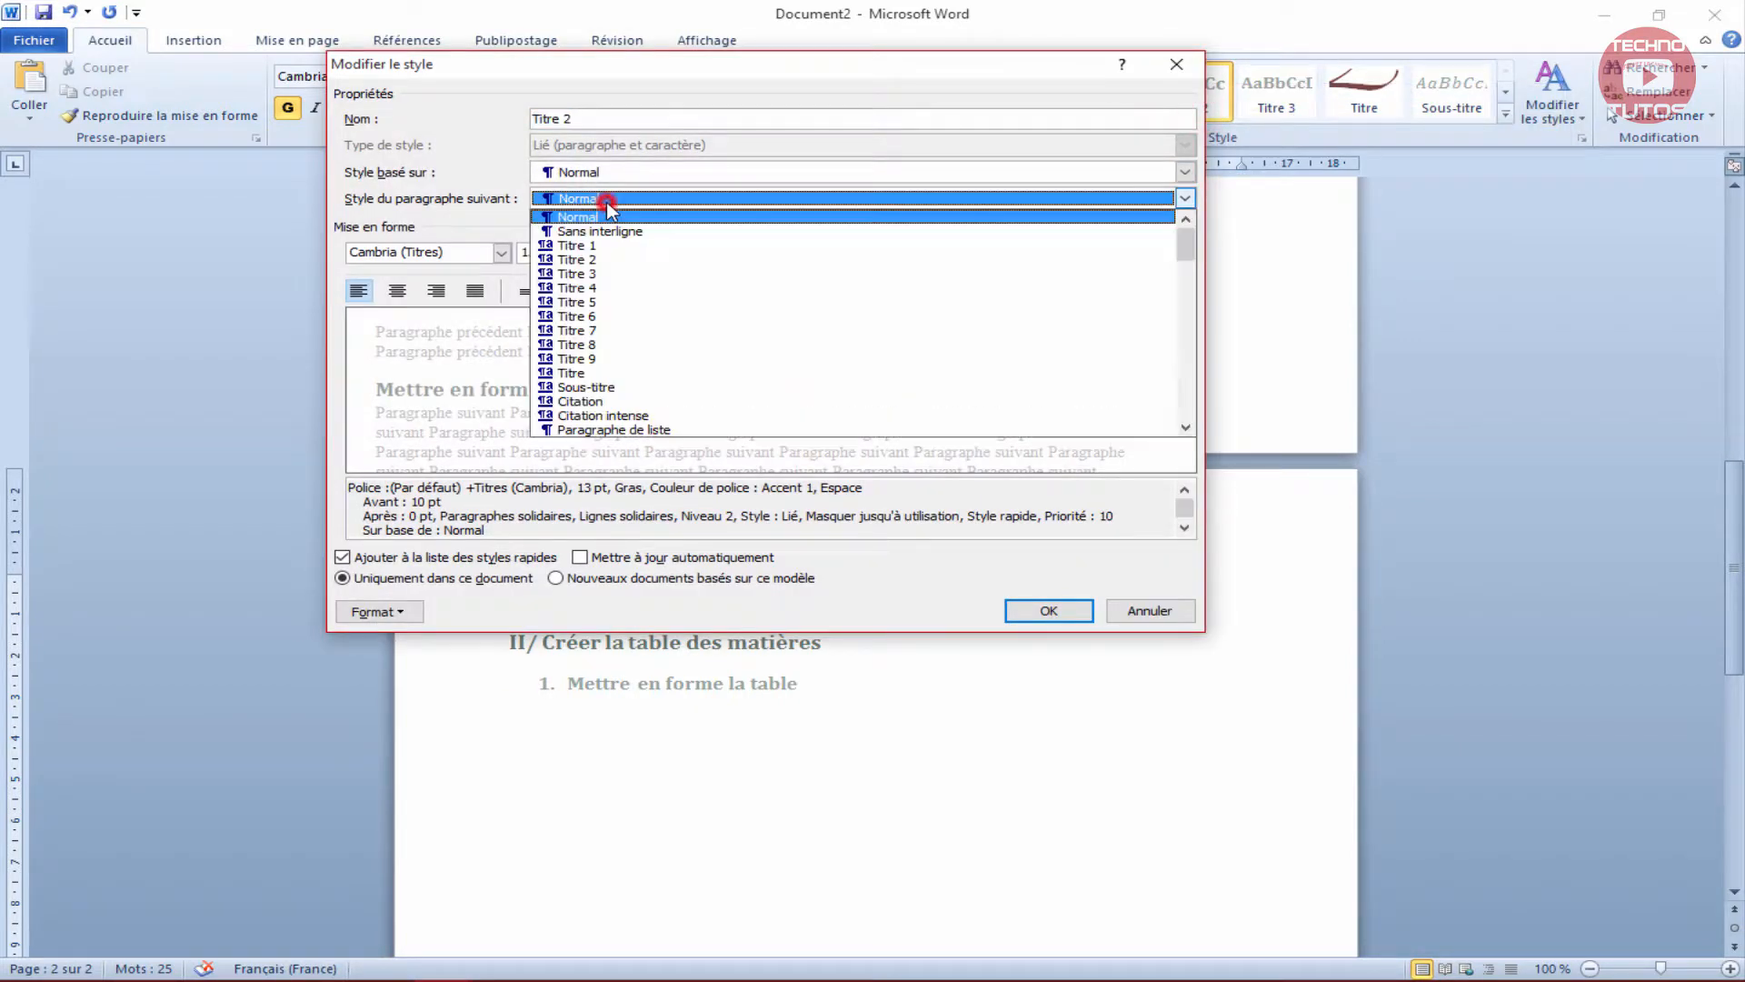
{"action": "left_click", "coordinate": [604, 273]}
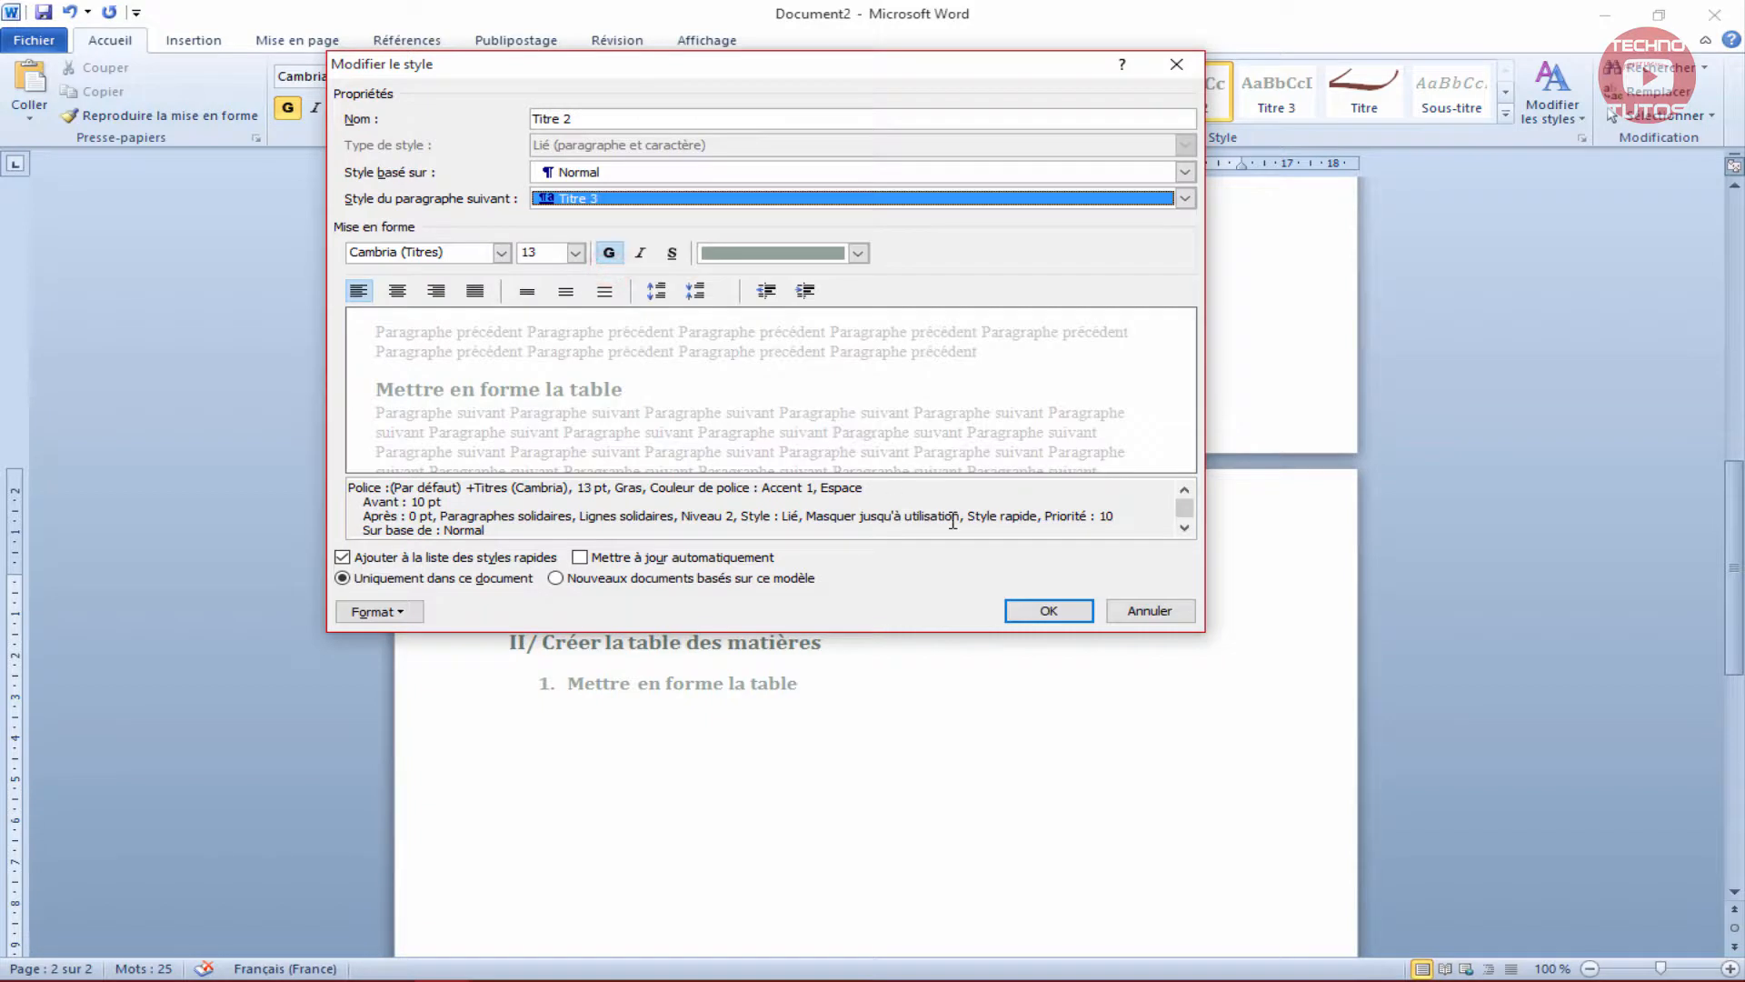
{"action": "left_click", "coordinate": [1029, 611]}
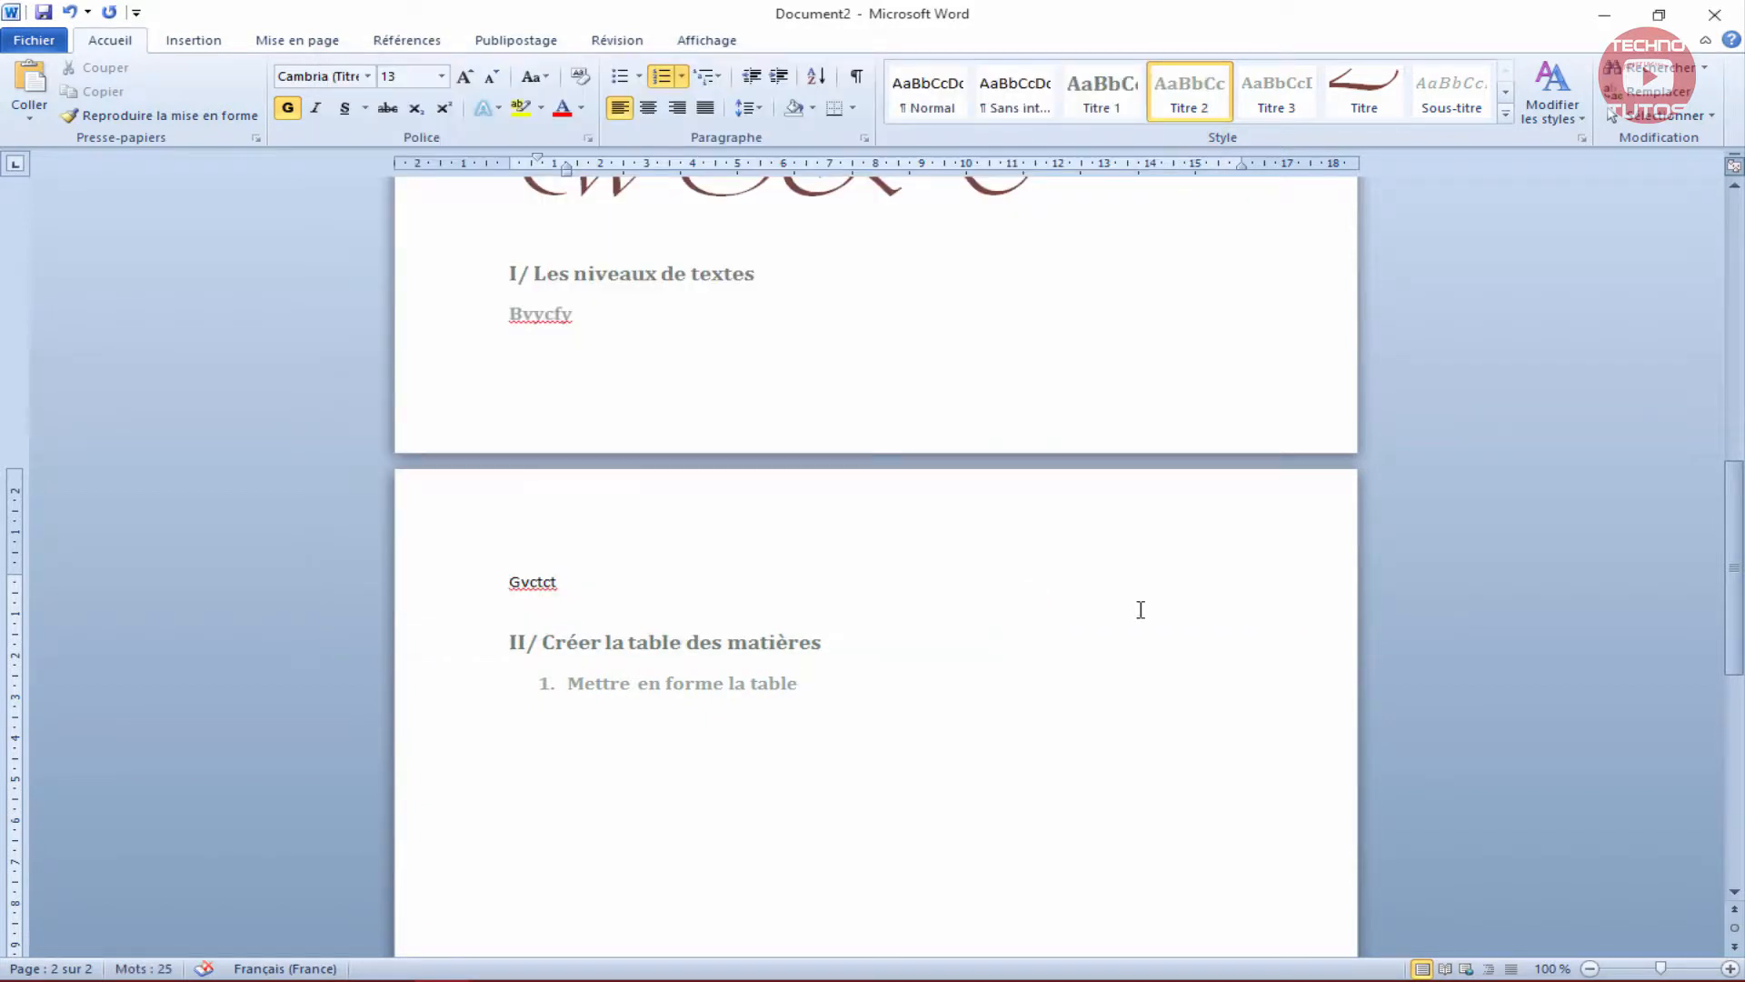
Add a Titre 3 line "Ggggg" below the "Mettre en forme la table" subheading, followed by a Normal line "ggggg".
{"action": "key", "text": "Return"}
{"action": "type", "text": "ggggg"}
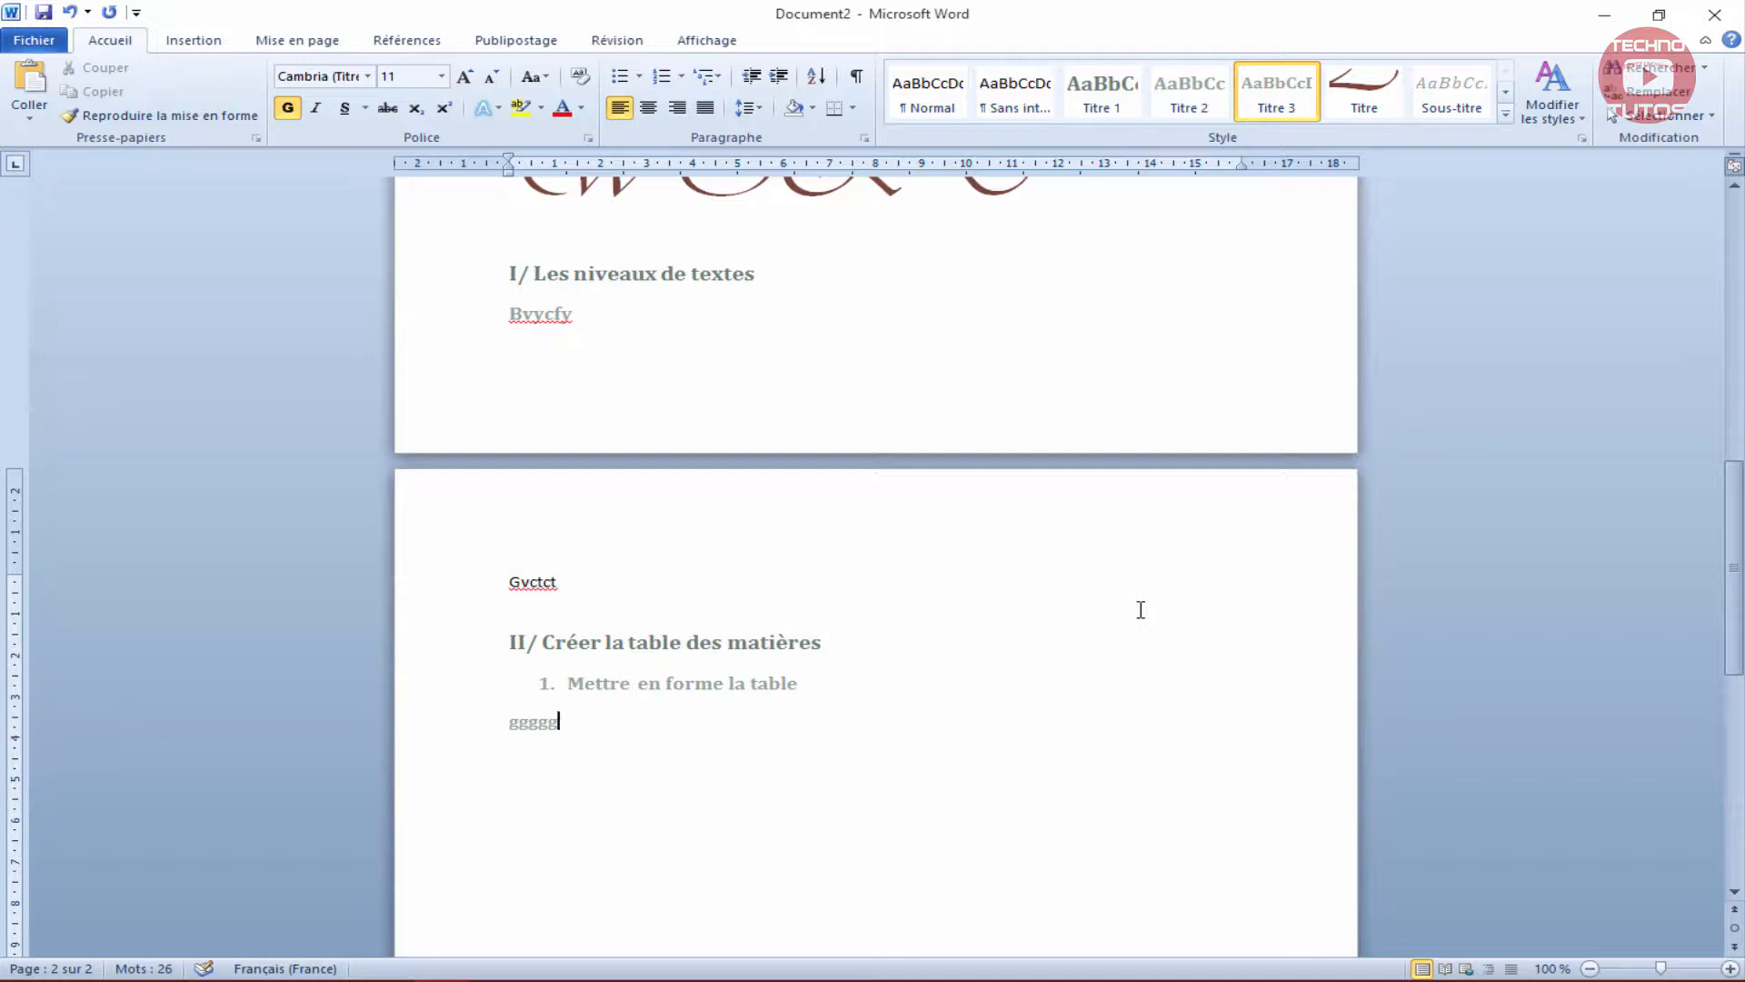
{"action": "key", "text": "Return"}
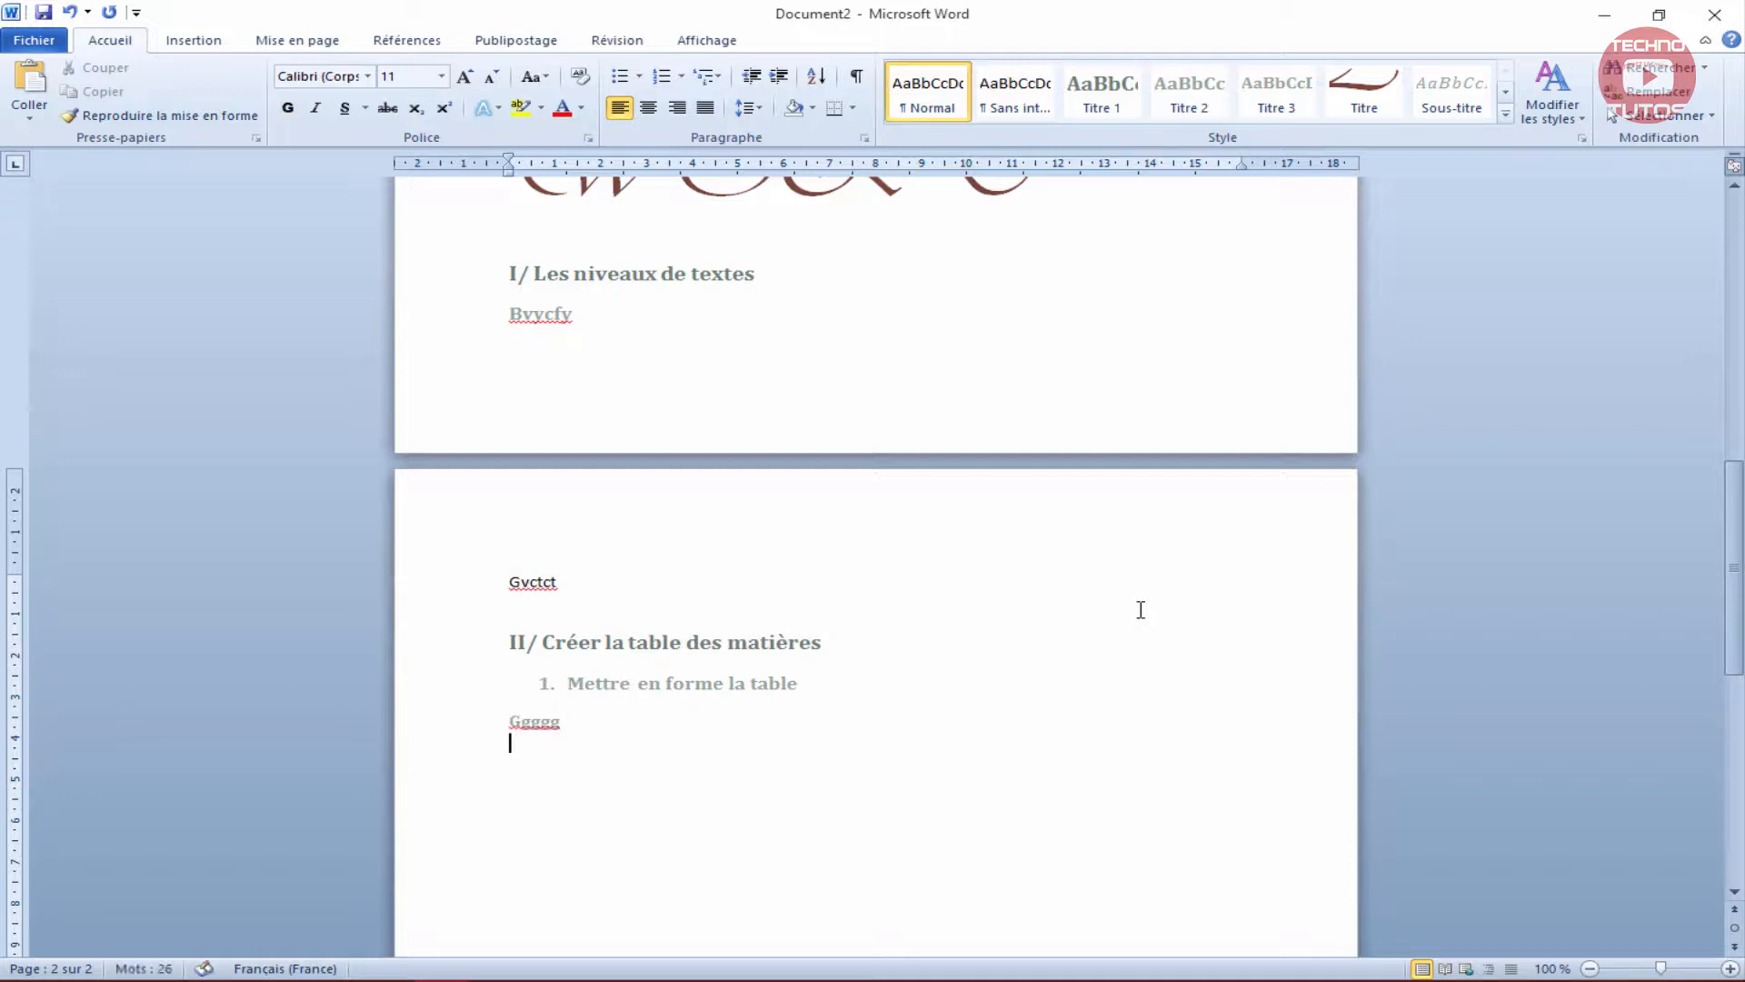
{"action": "type", "text": "ggggg"}
Apply the Papier journal style set to the whole document.
{"action": "scroll", "coordinate": [534, 694], "scroll_direction": "down", "scroll_amount": 3}
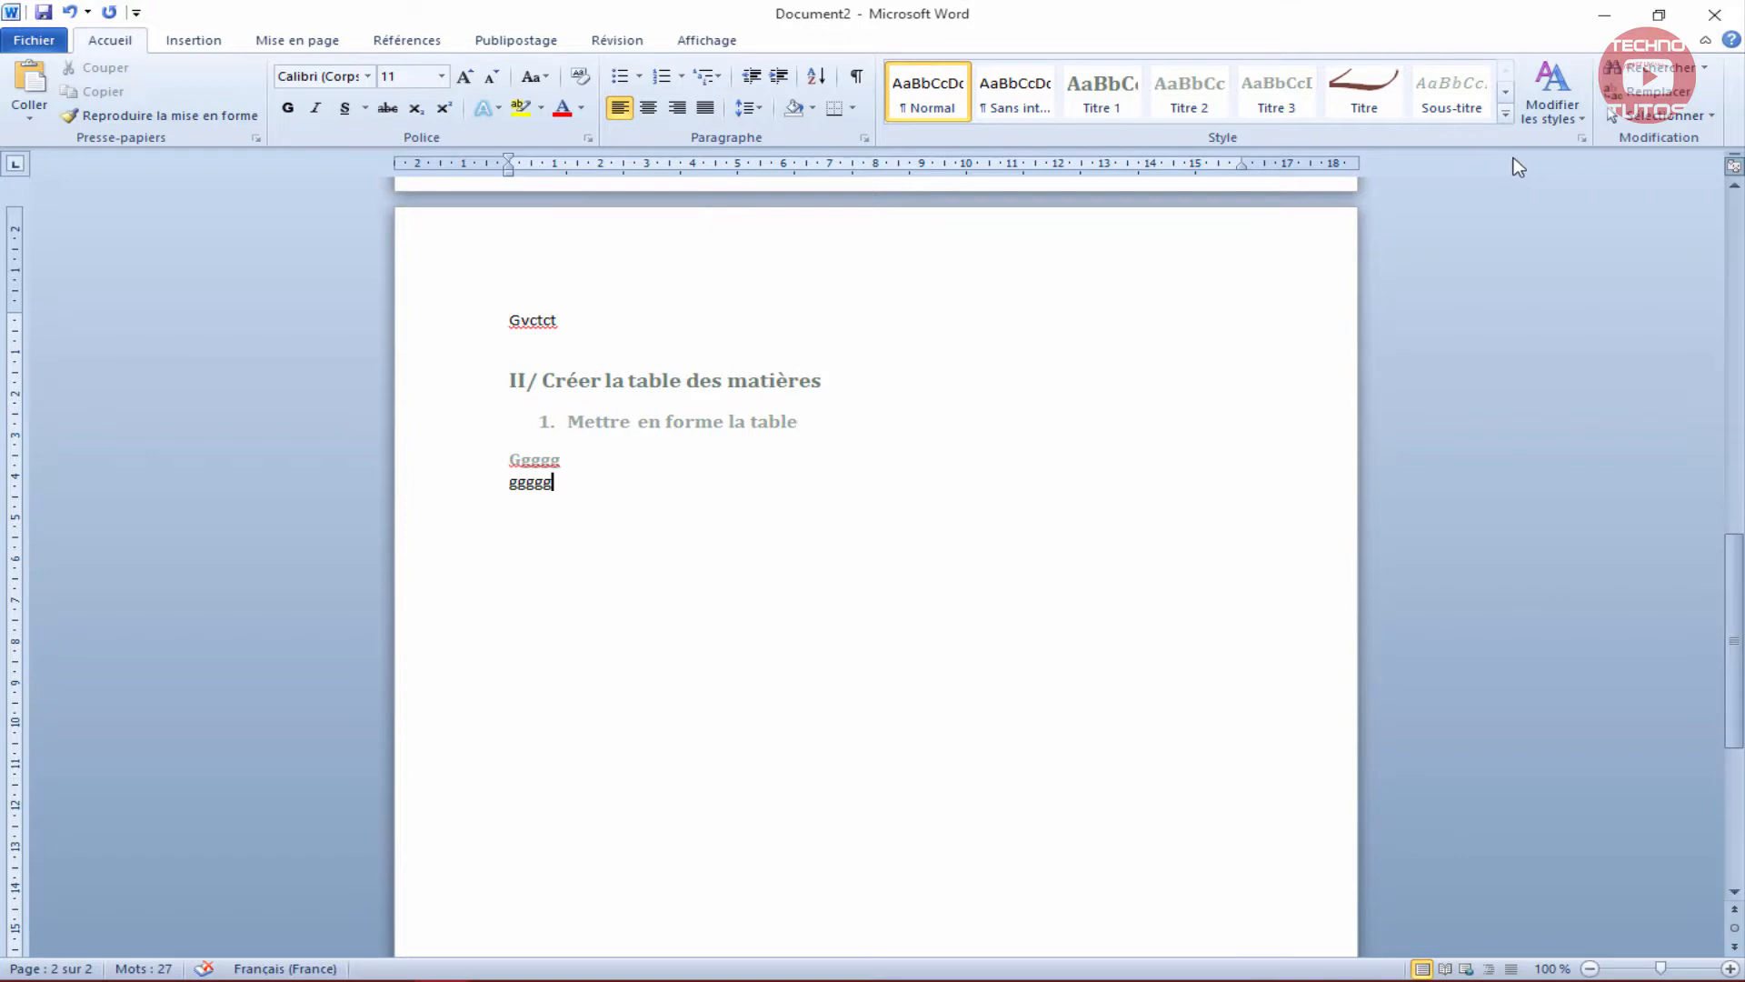
{"action": "left_click", "coordinate": [1555, 107]}
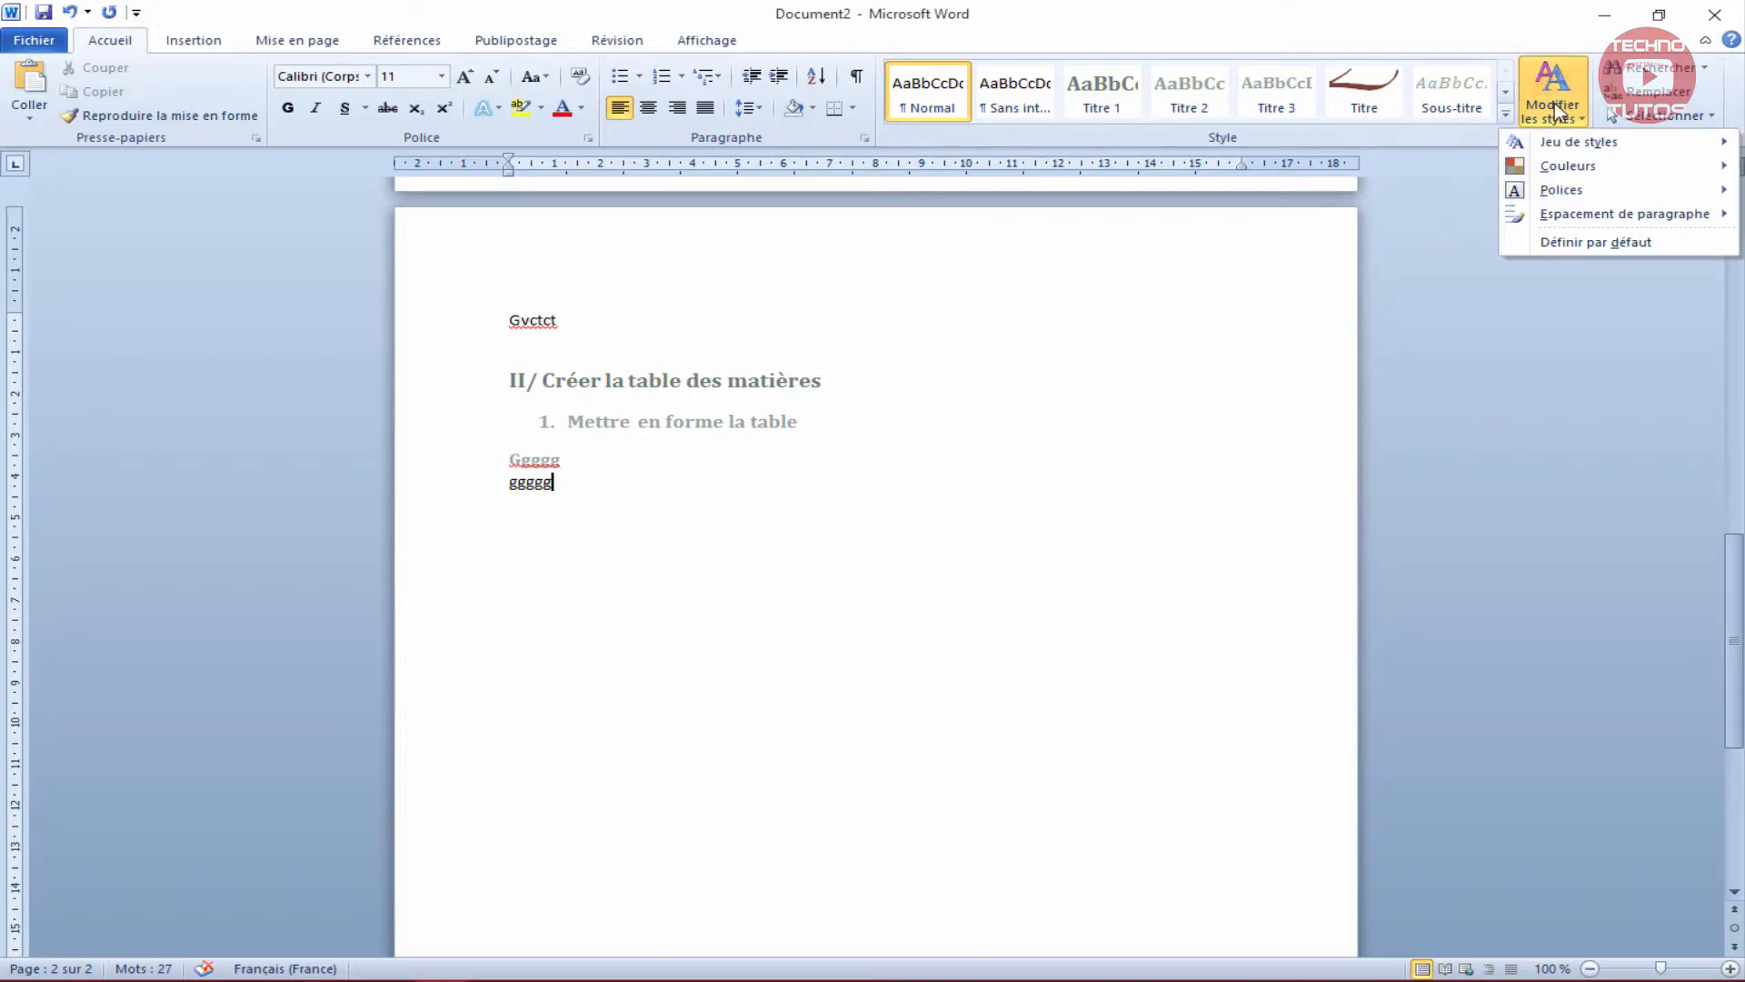
{"action": "mouse_move", "coordinate": [1558, 144]}
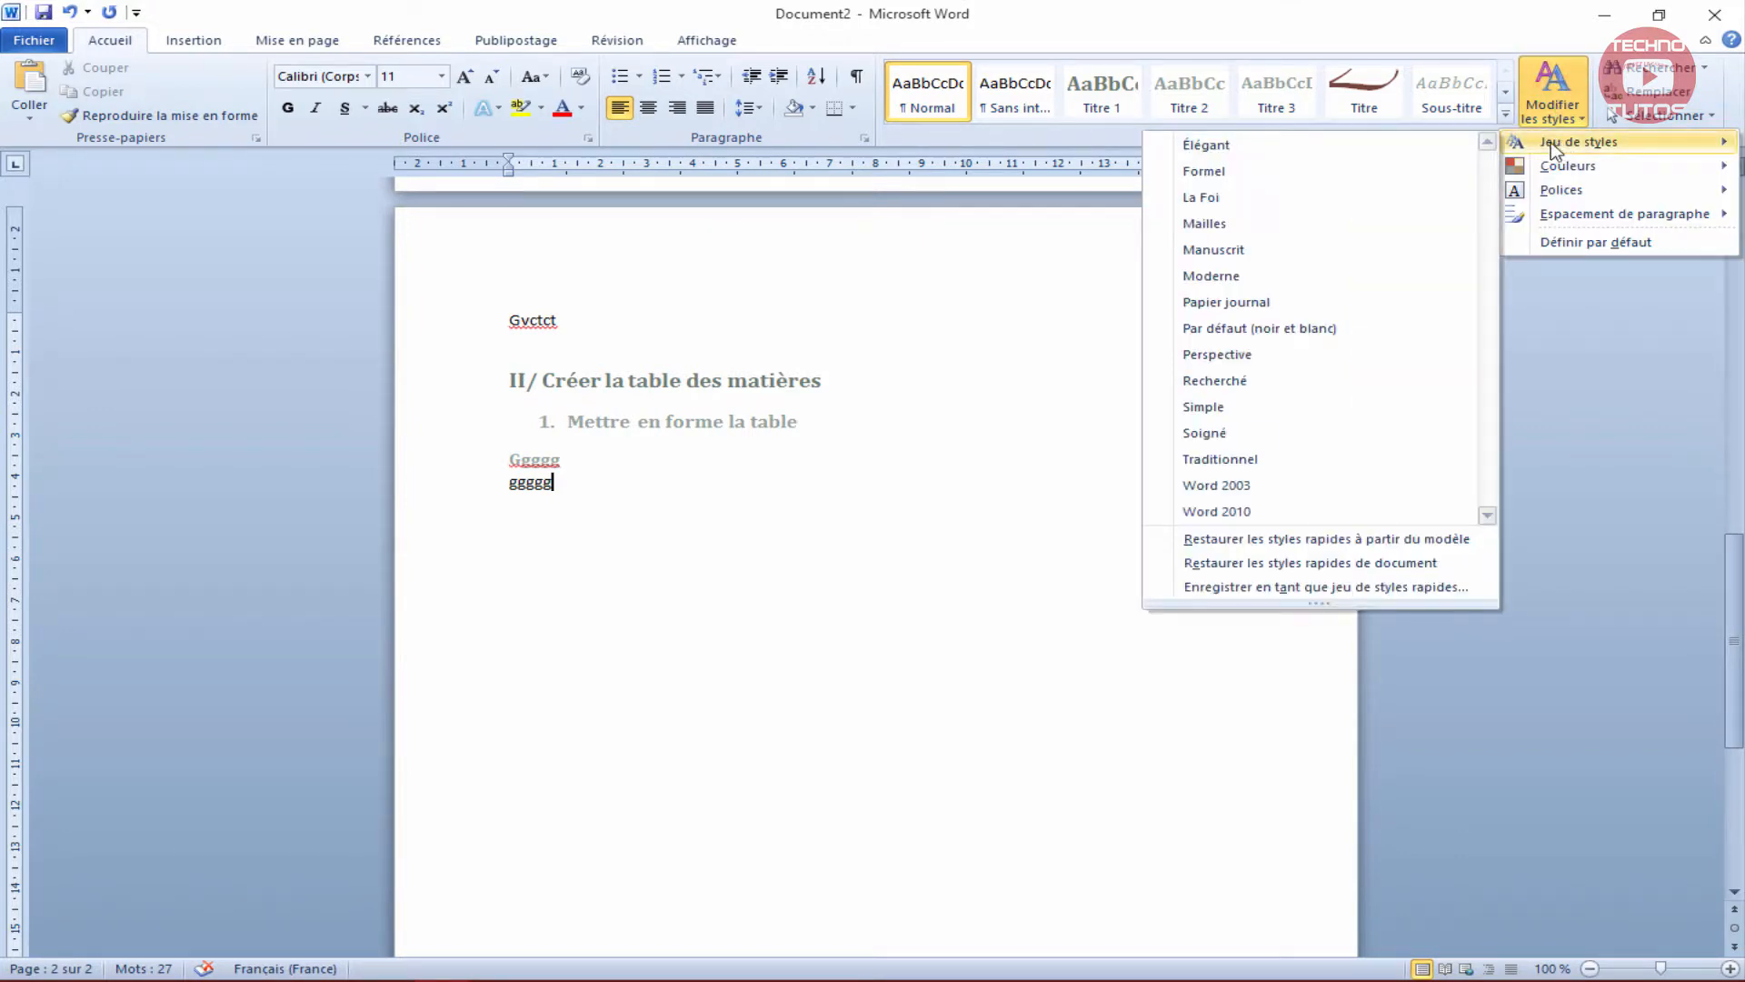
{"action": "left_click", "coordinate": [1381, 303]}
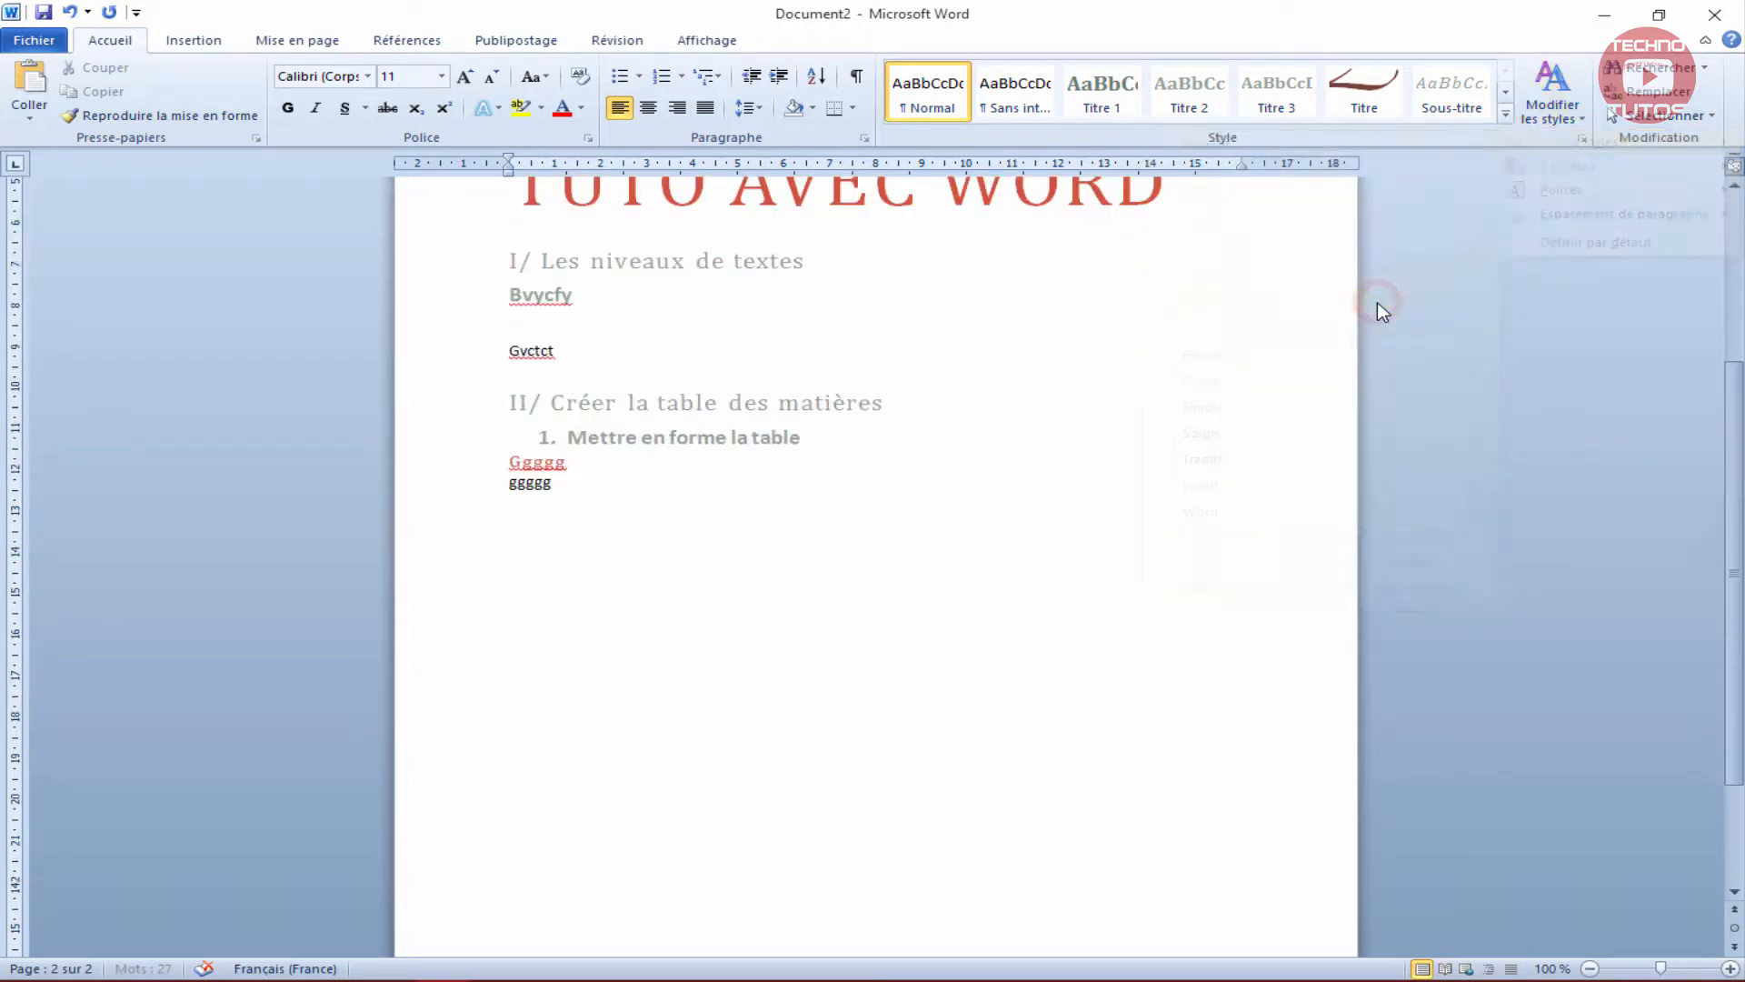
{"action": "scroll", "coordinate": [1109, 342], "scroll_direction": "up", "scroll_amount": 5}
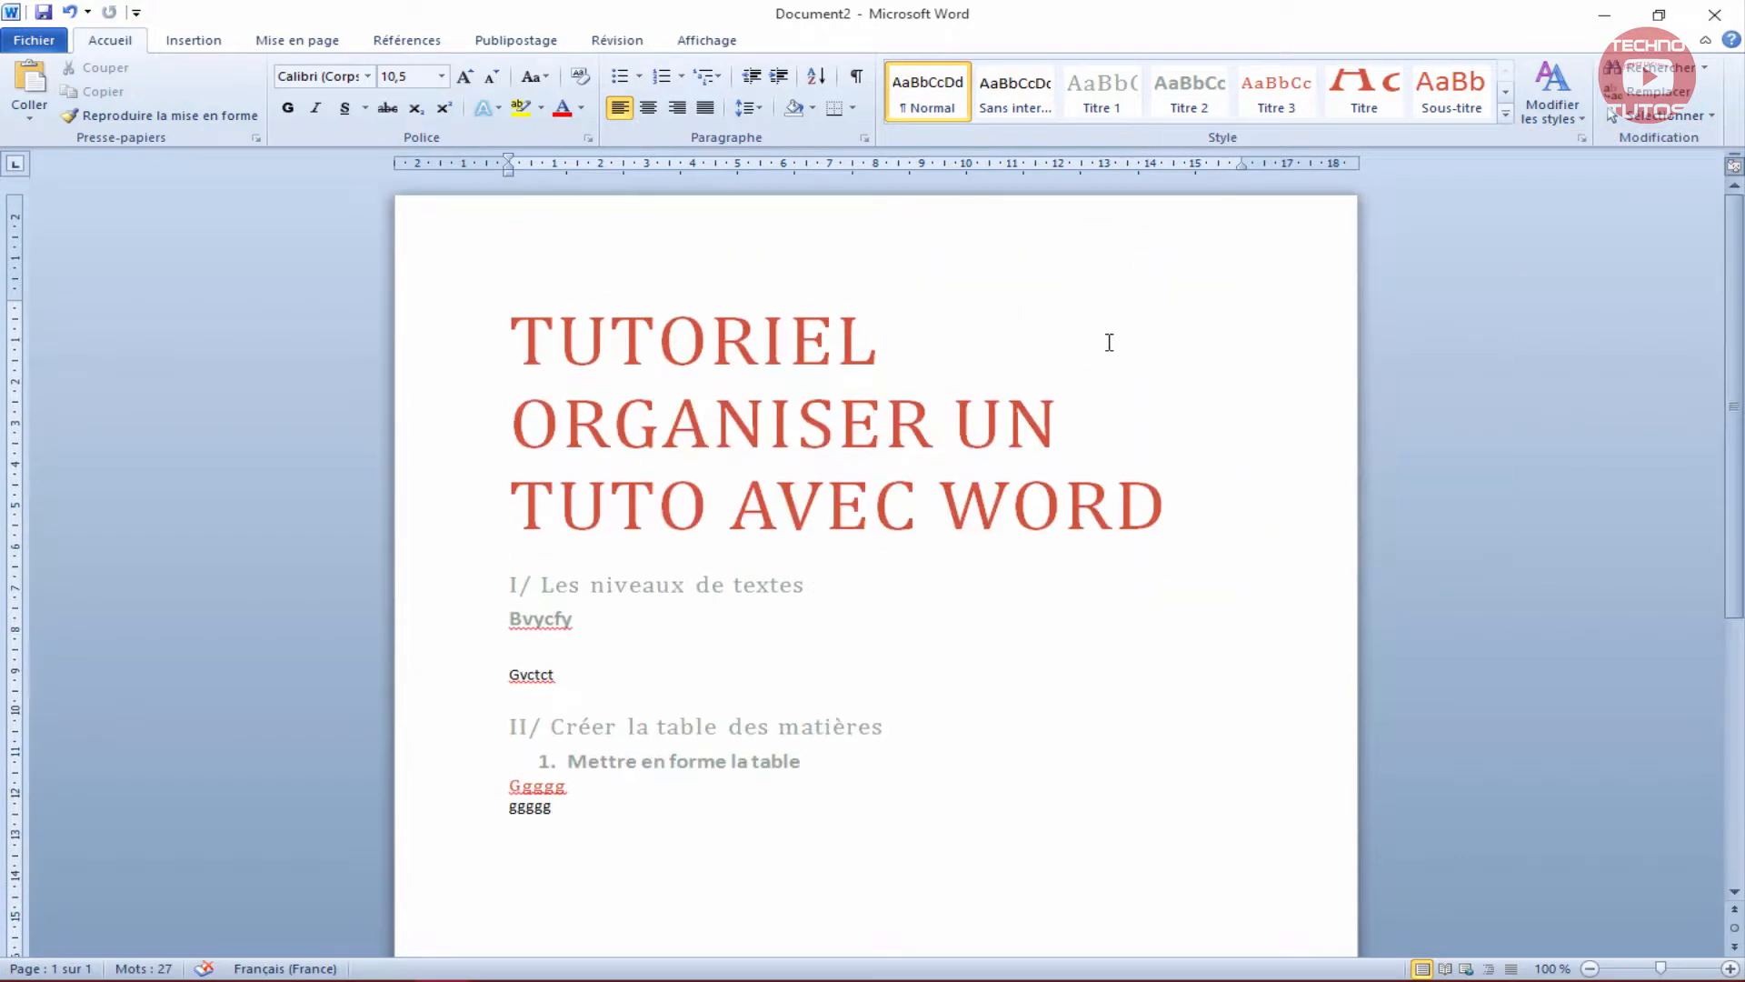
Try starting a new paragraph after the document title, and remove it again.
{"action": "left_click", "coordinate": [1506, 116]}
{"action": "left_click", "coordinate": [1219, 512]}
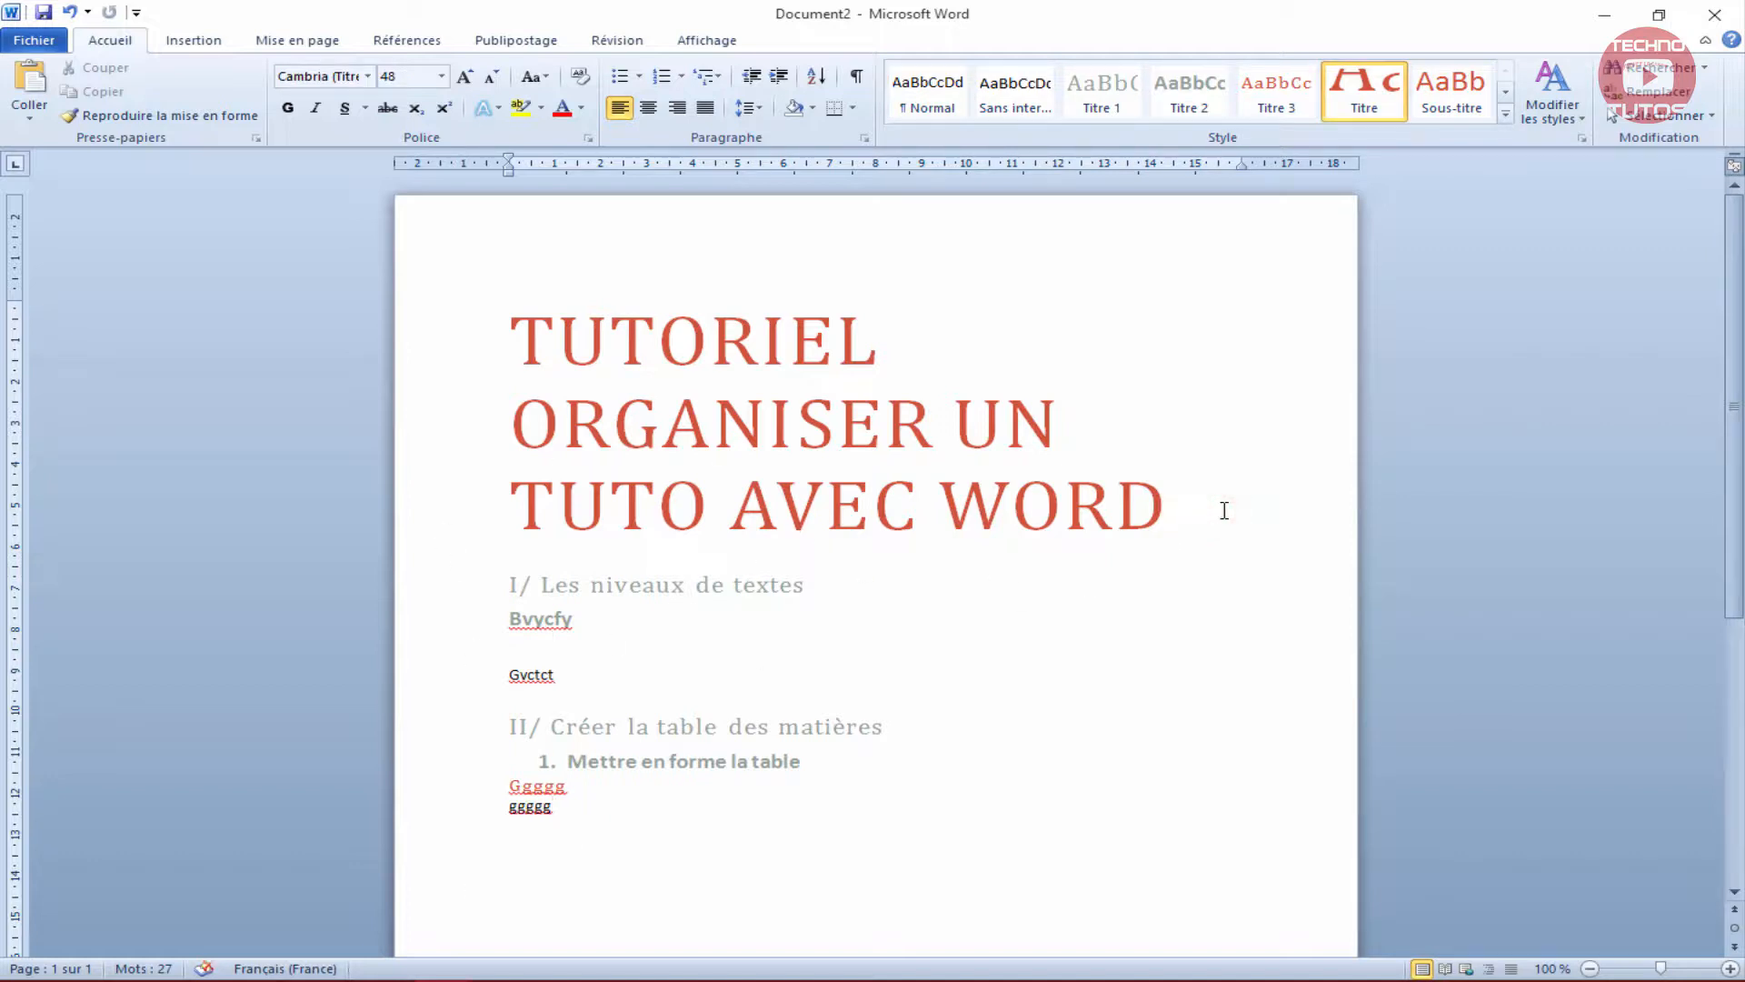
{"action": "key", "text": "Return"}
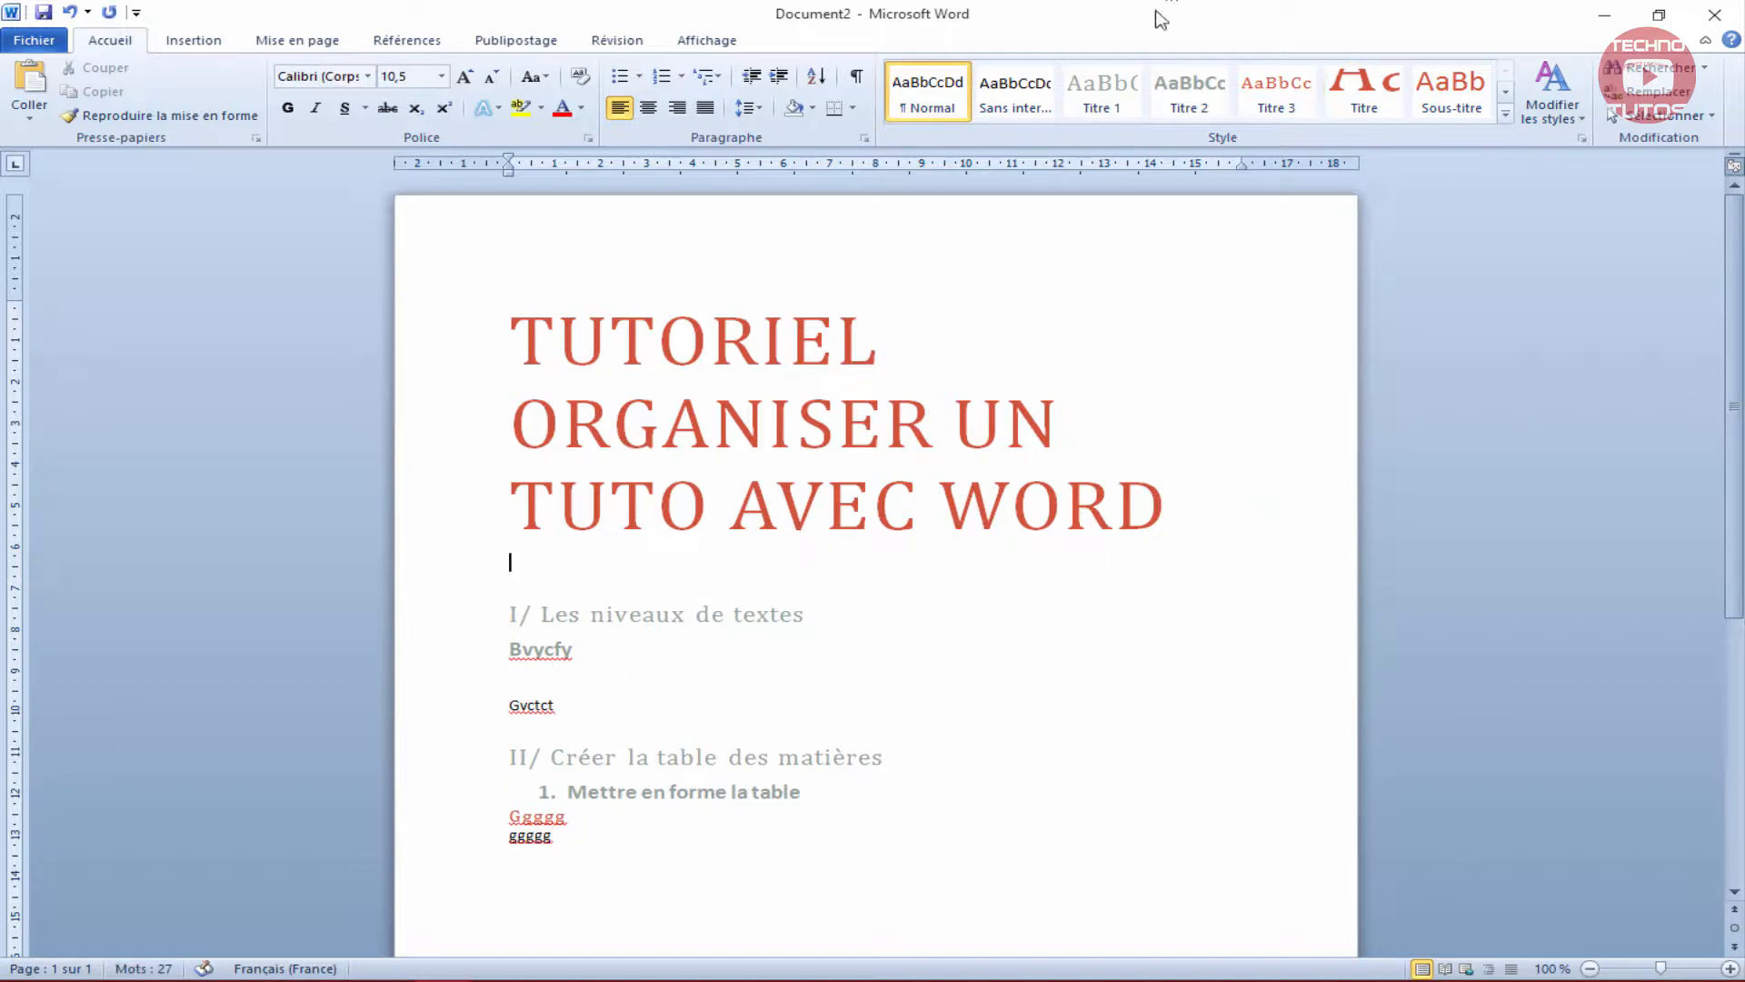
{"action": "key", "text": "BackSpace"}
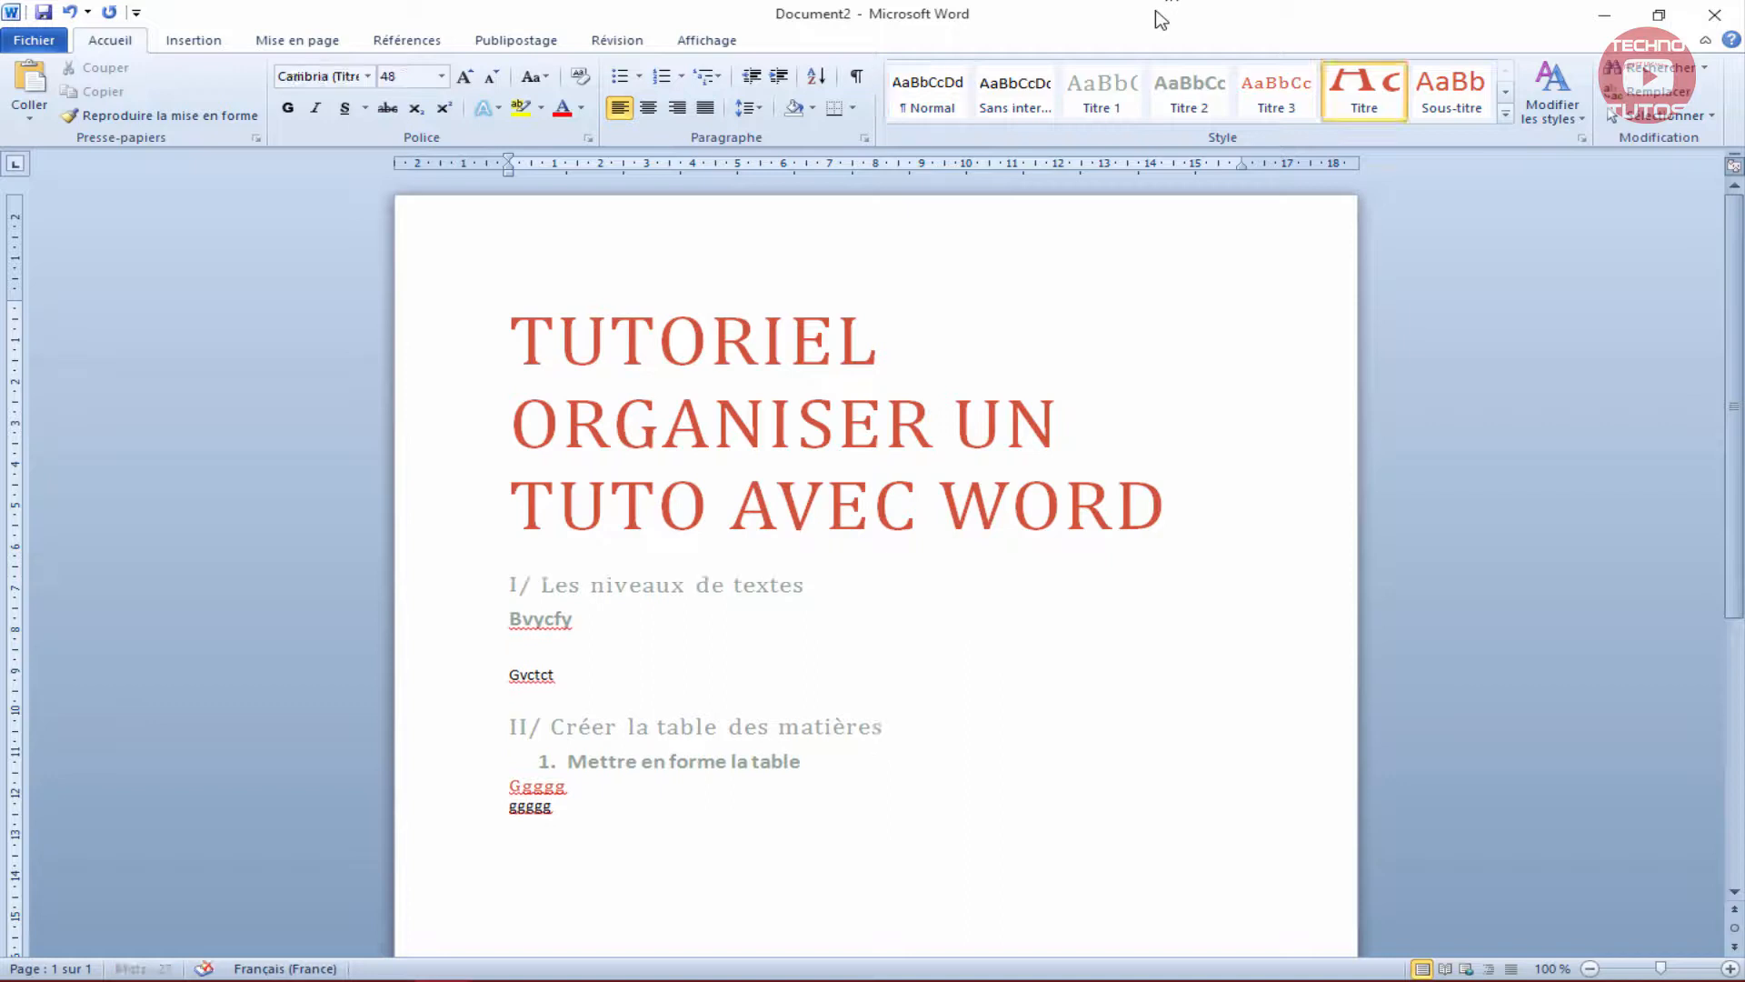
Open the Titre style for modification and show the choices for its following paragraph style.
{"action": "right_click", "coordinate": [1346, 102]}
{"action": "left_click", "coordinate": [1312, 128]}
{"action": "left_click", "coordinate": [745, 198]}
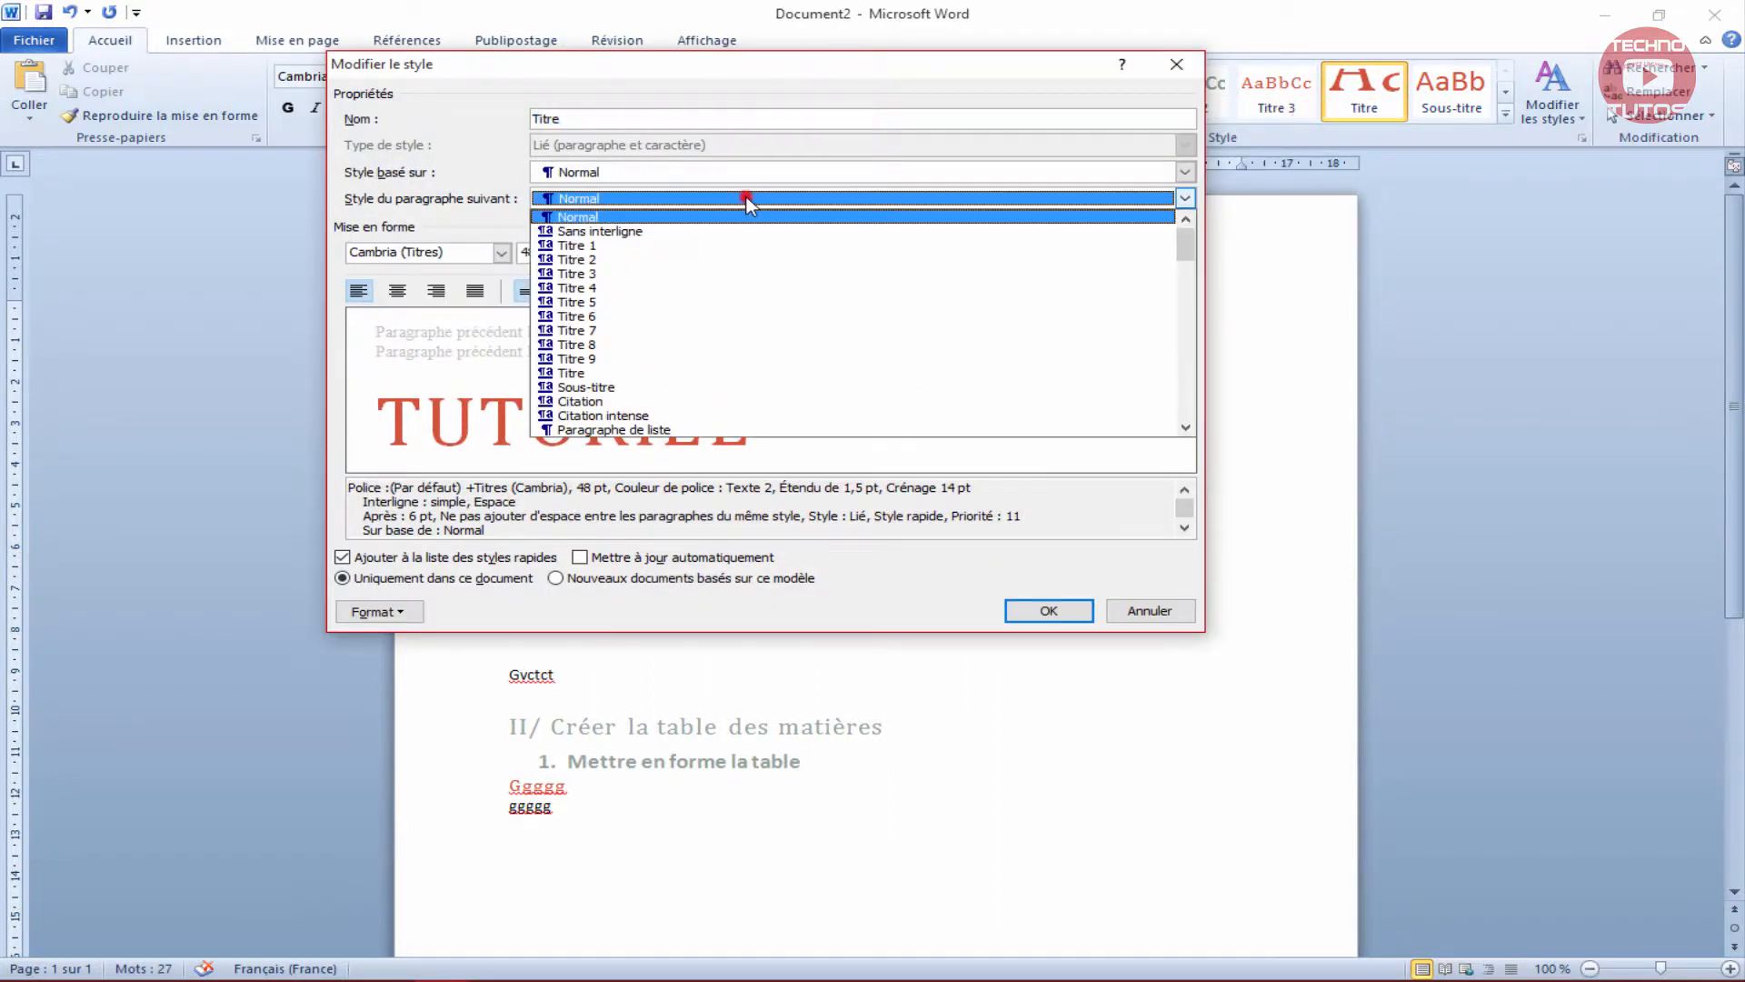
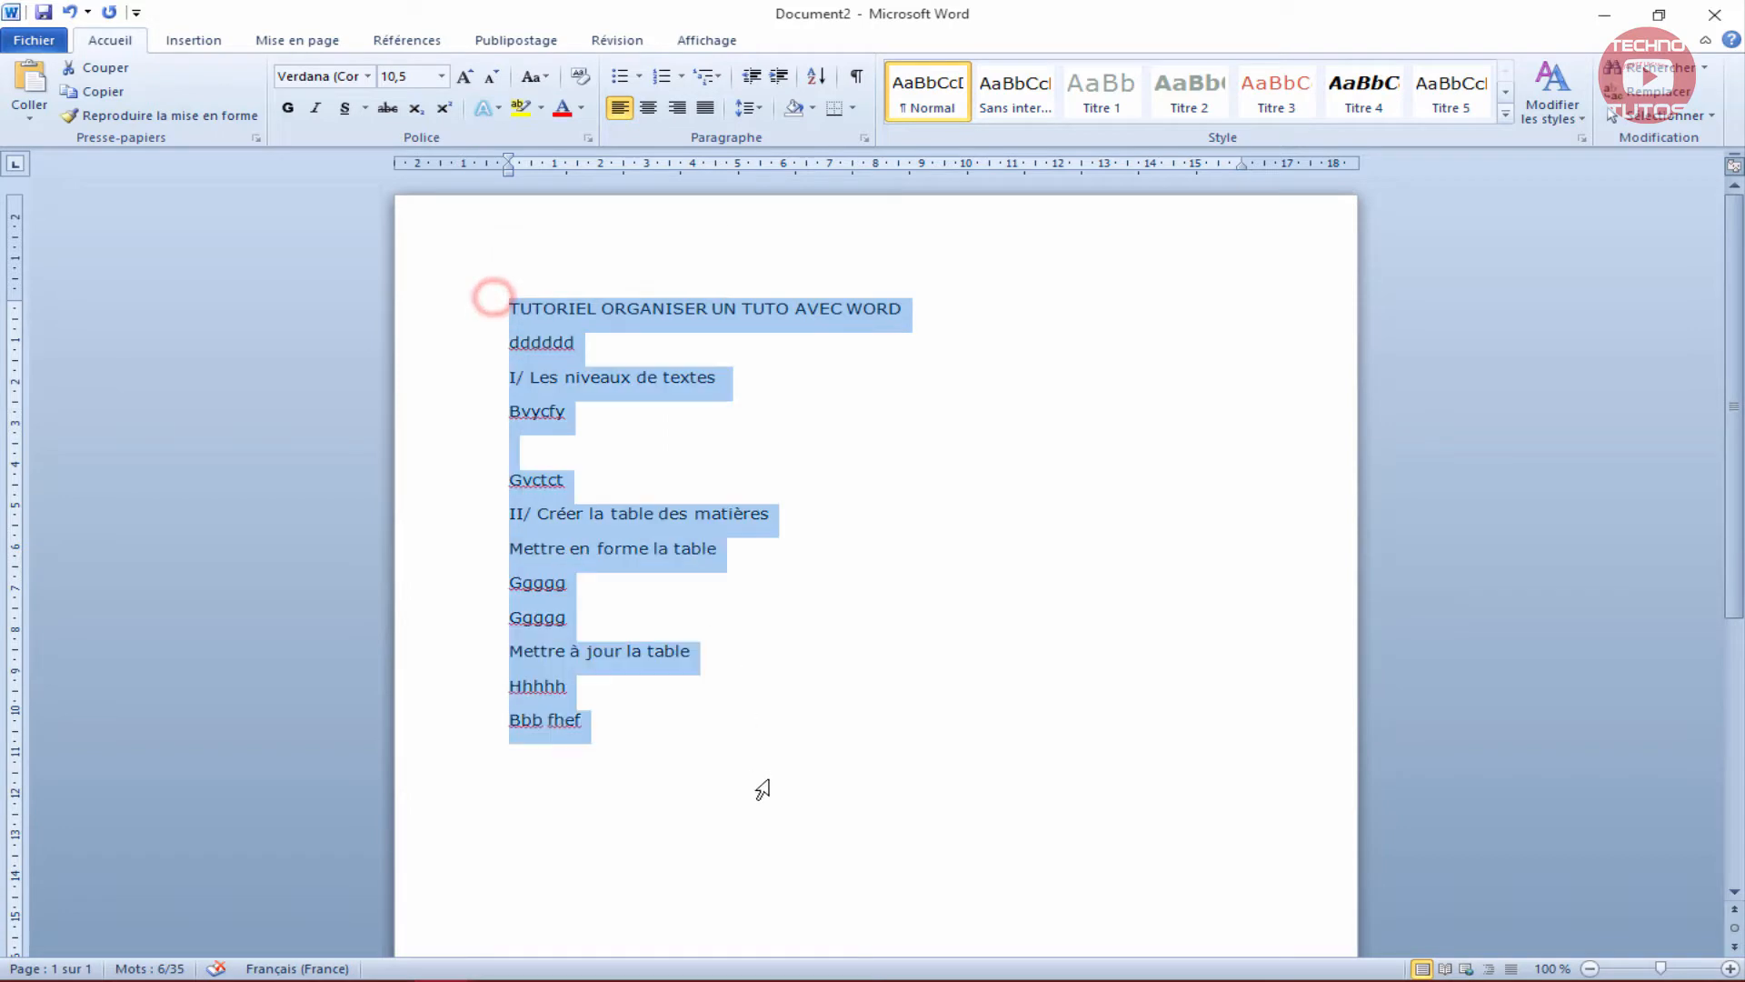
Replace all the document's text with the copied Lorem ipsum paragraphs.
{"action": "key", "text": "Delete"}
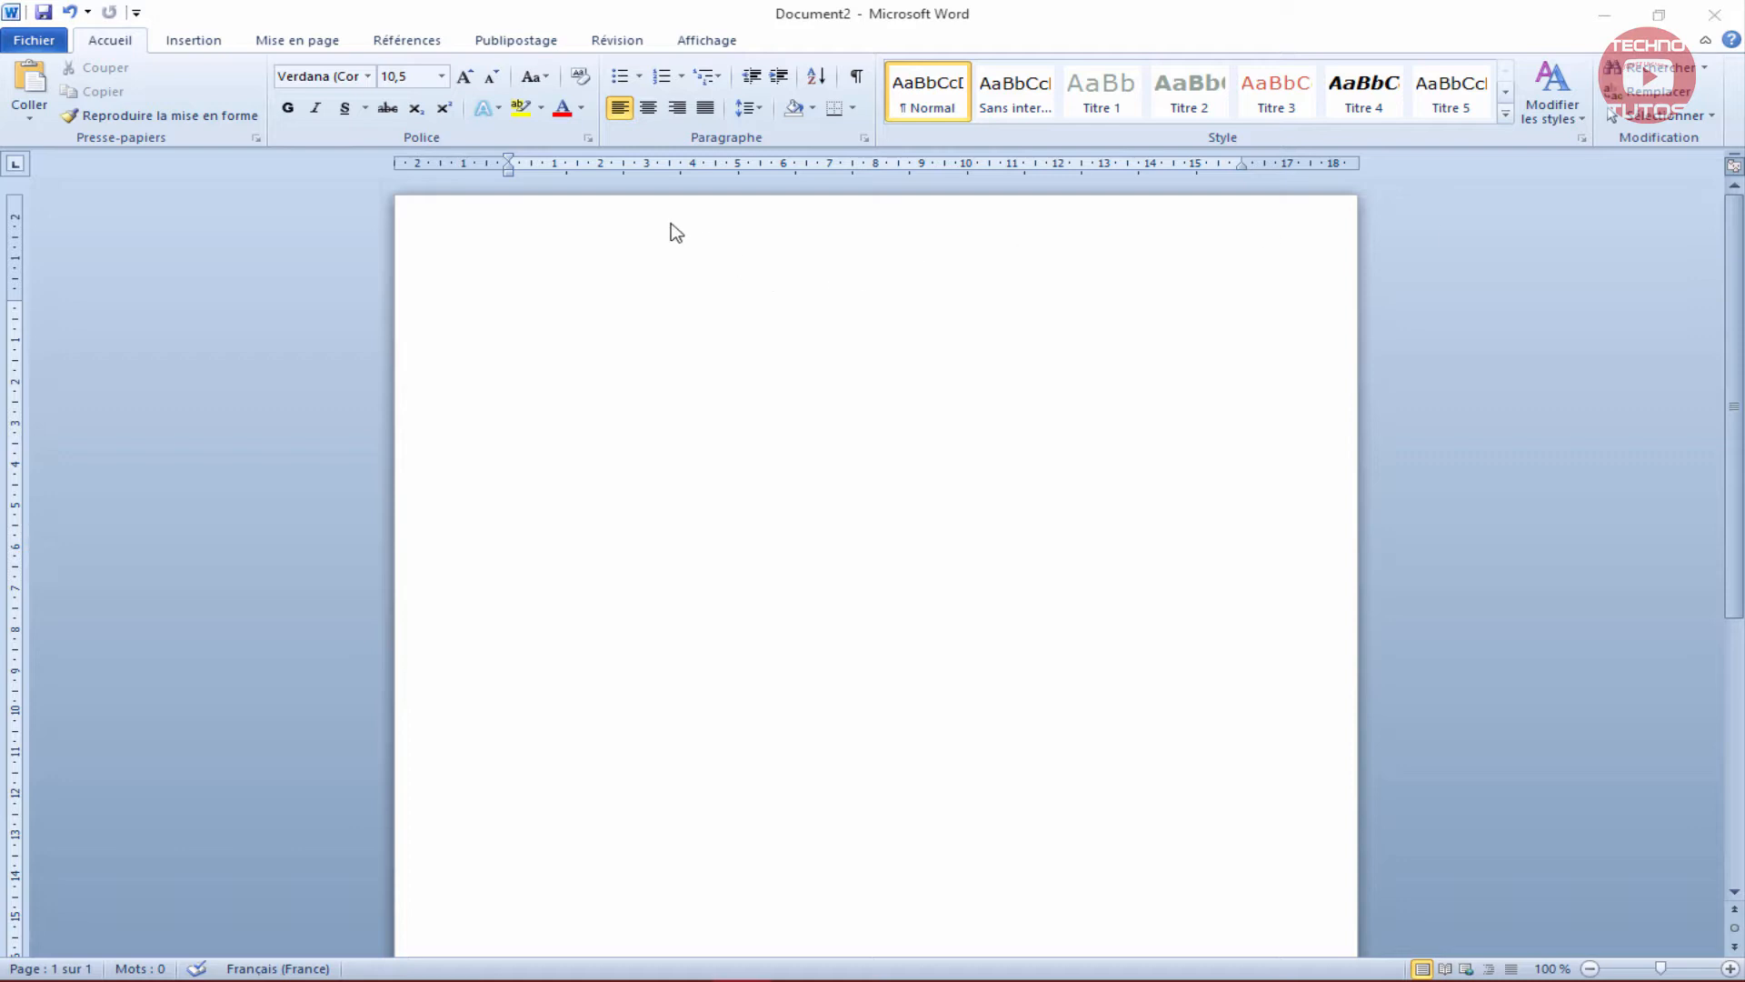
{"action": "left_click", "coordinate": [638, 279]}
{"action": "key", "text": "ctrl+v"}
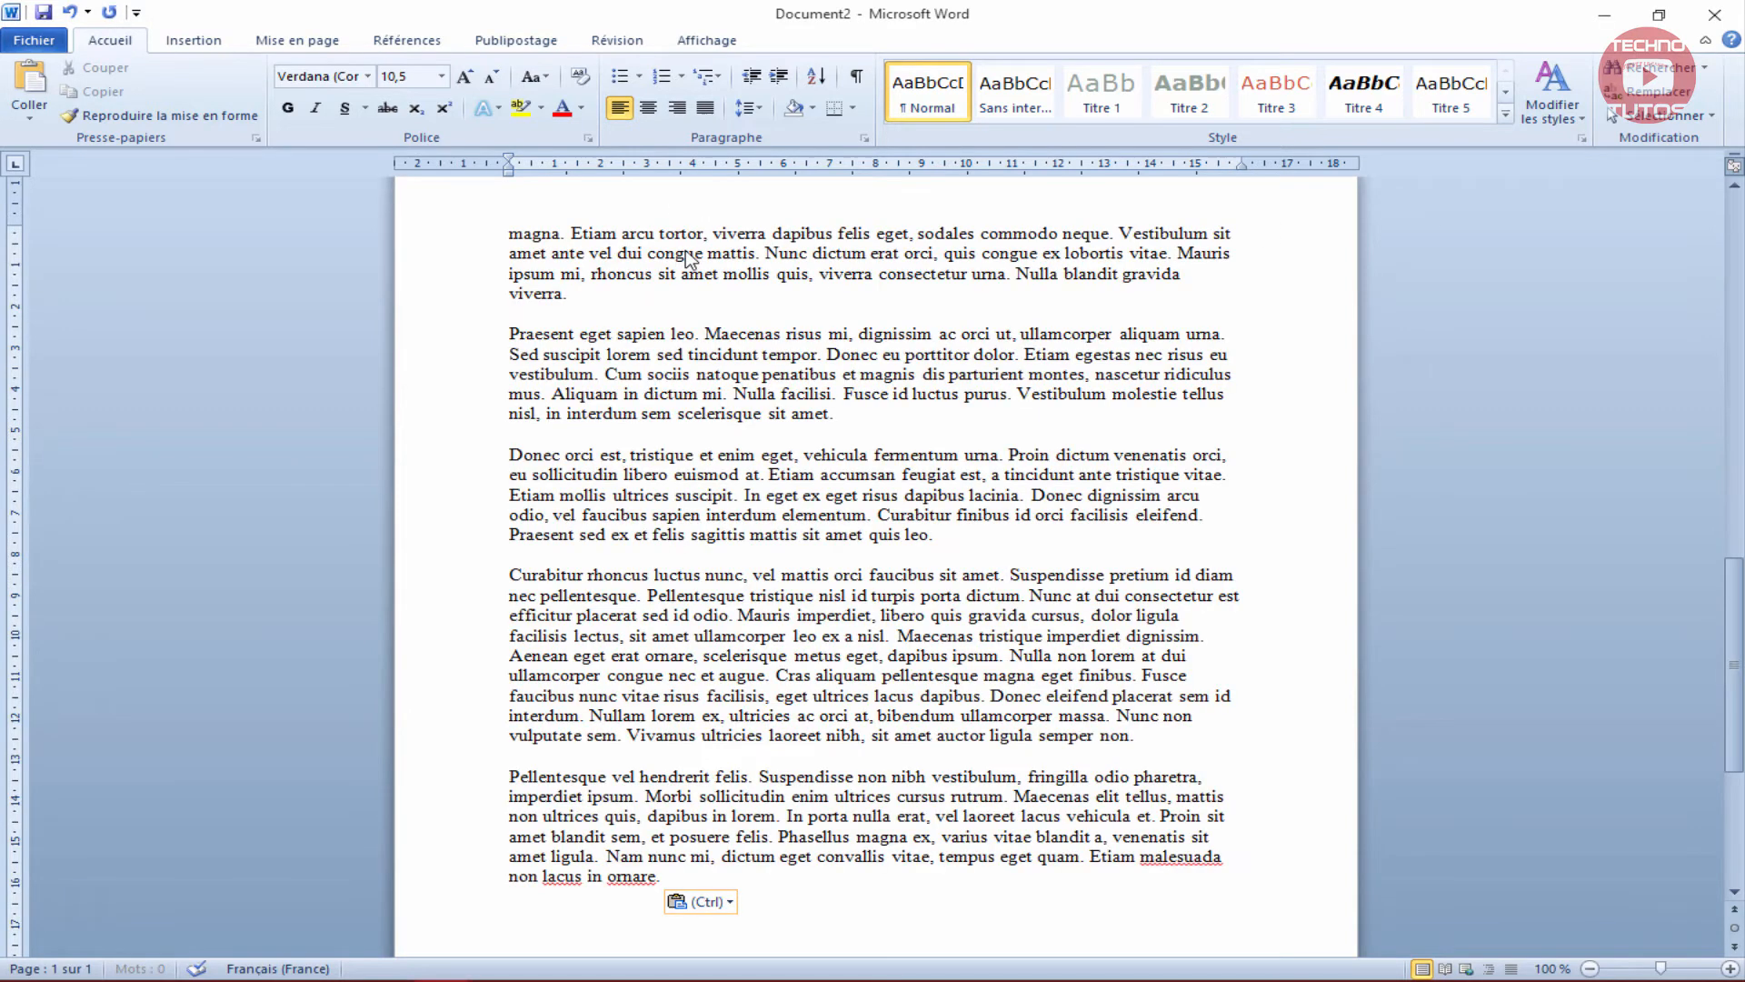
{"action": "scroll", "coordinate": [646, 519], "scroll_direction": "up", "scroll_amount": 7}
{"action": "scroll", "coordinate": [645, 520], "scroll_direction": "up", "scroll_amount": 10}
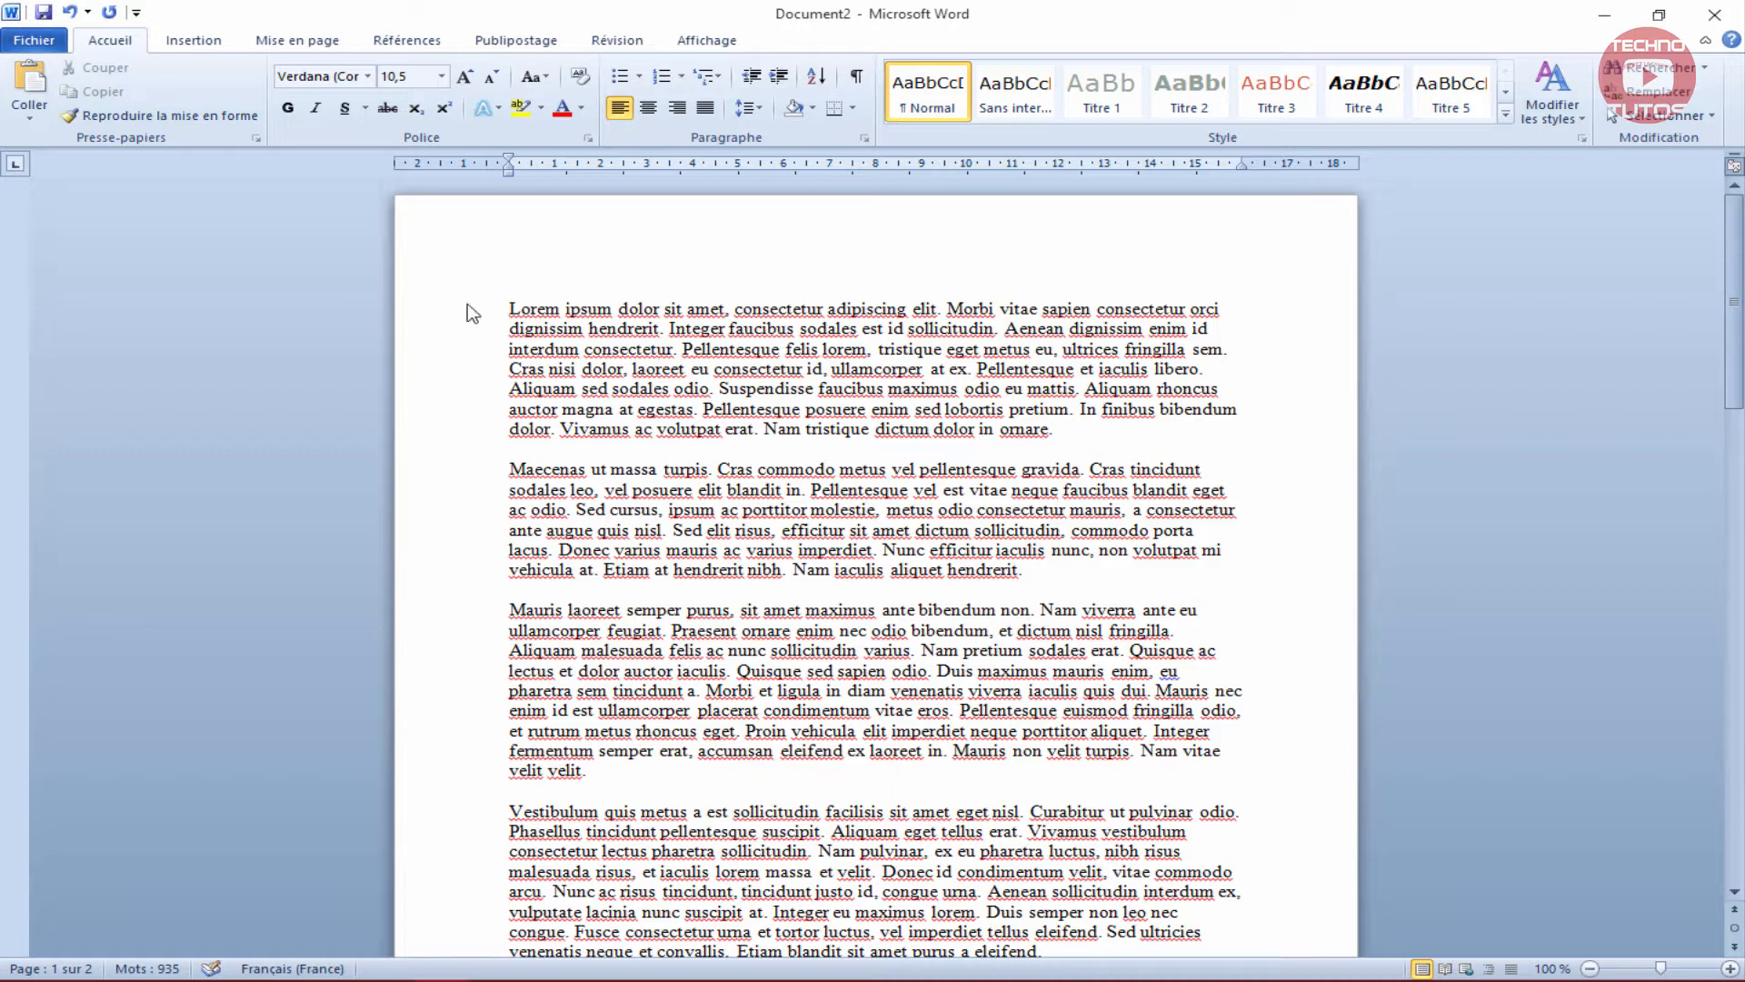
Start a new citation source of type Ouvrage for the phrase "Maecenas ut massa turpis" opening the second paragraph.
{"action": "left_click", "coordinate": [467, 310]}
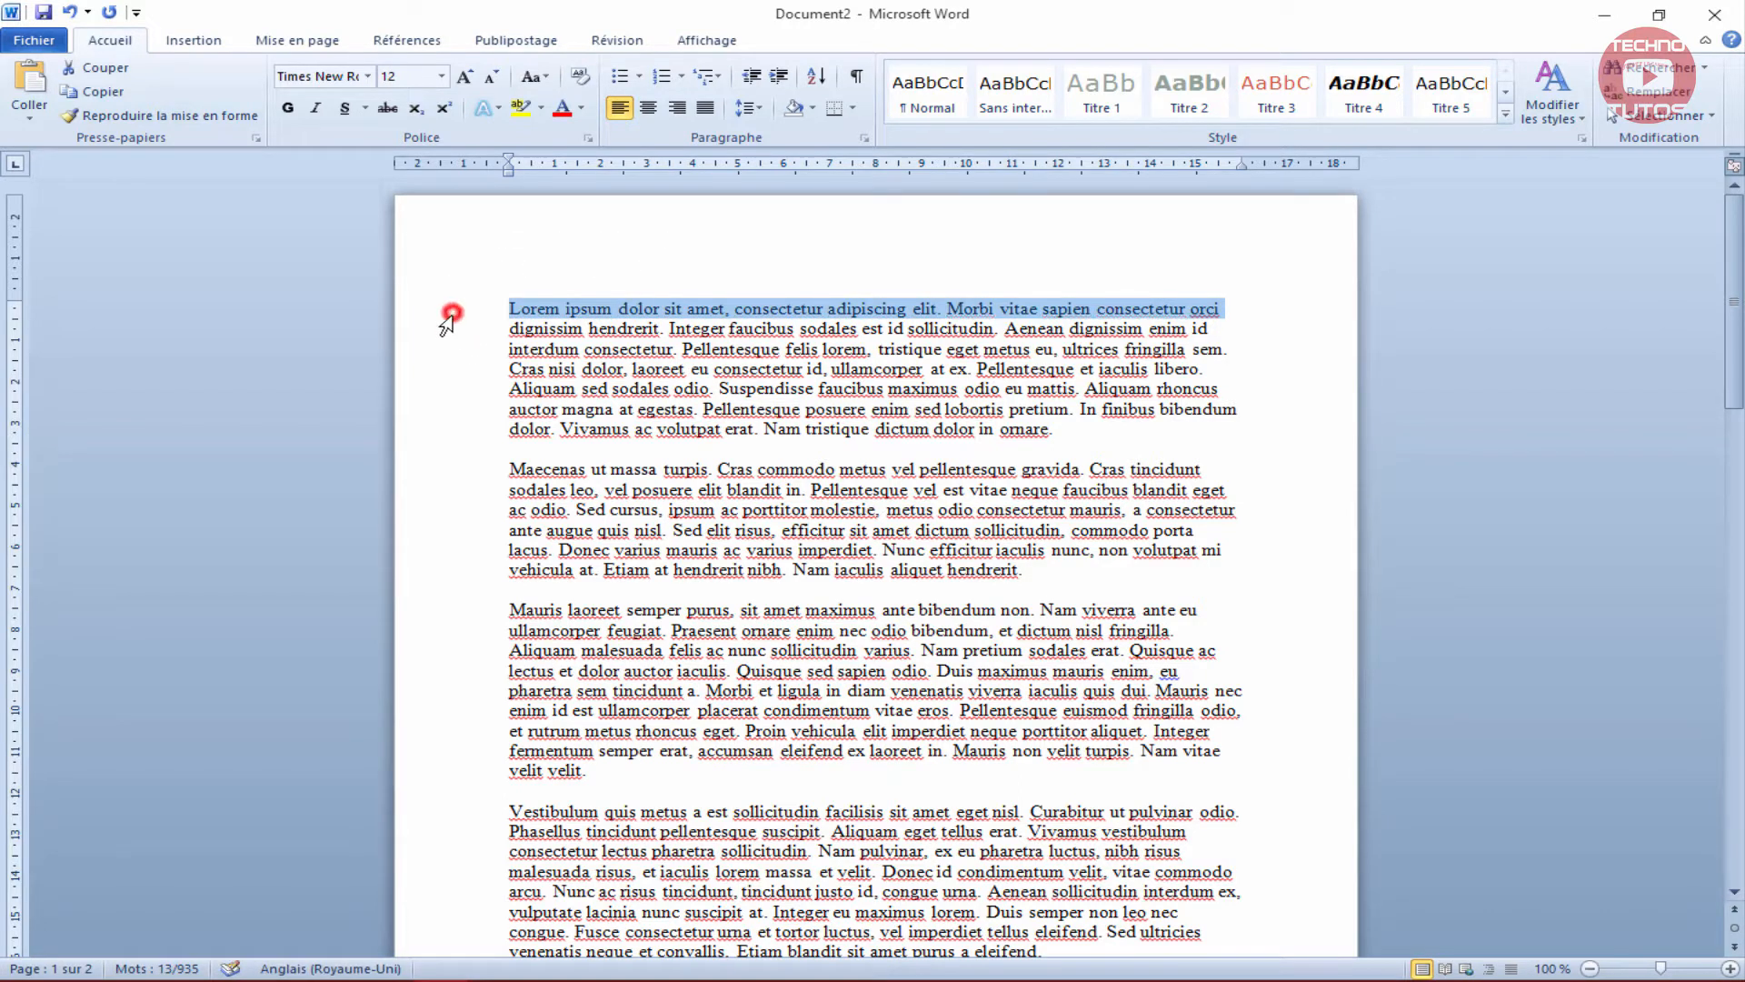
{"action": "left_click", "coordinate": [511, 316]}
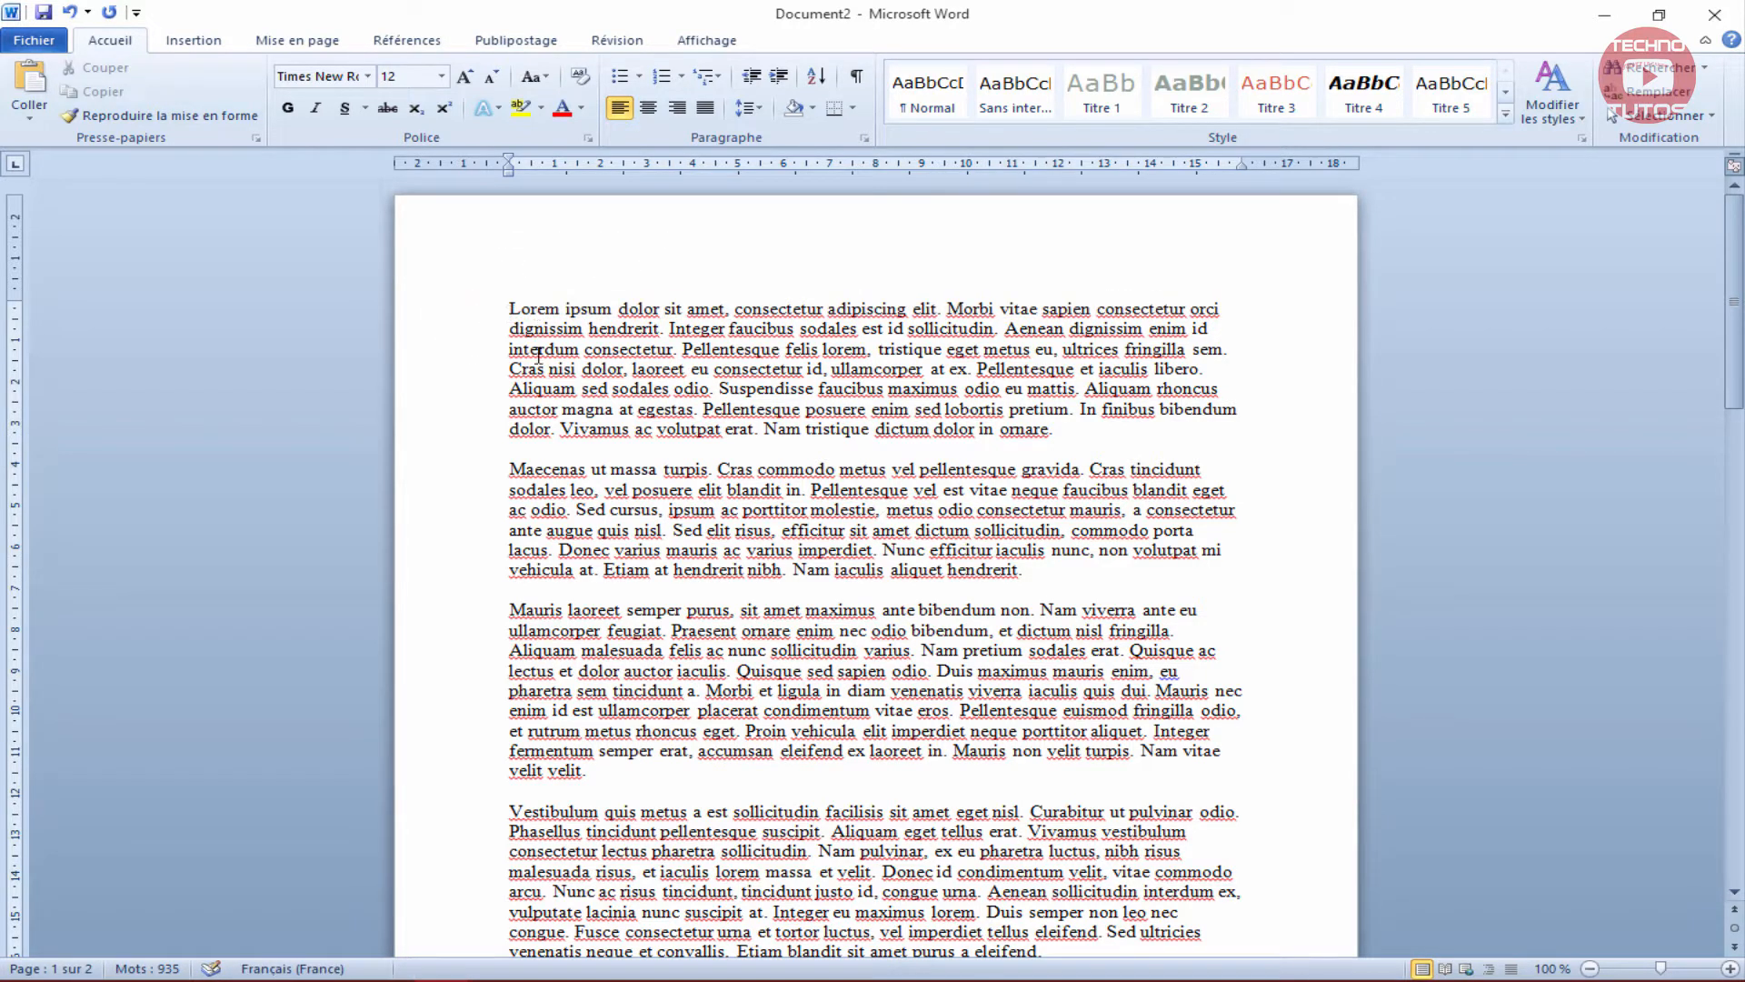
{"action": "left_click", "coordinate": [506, 467]}
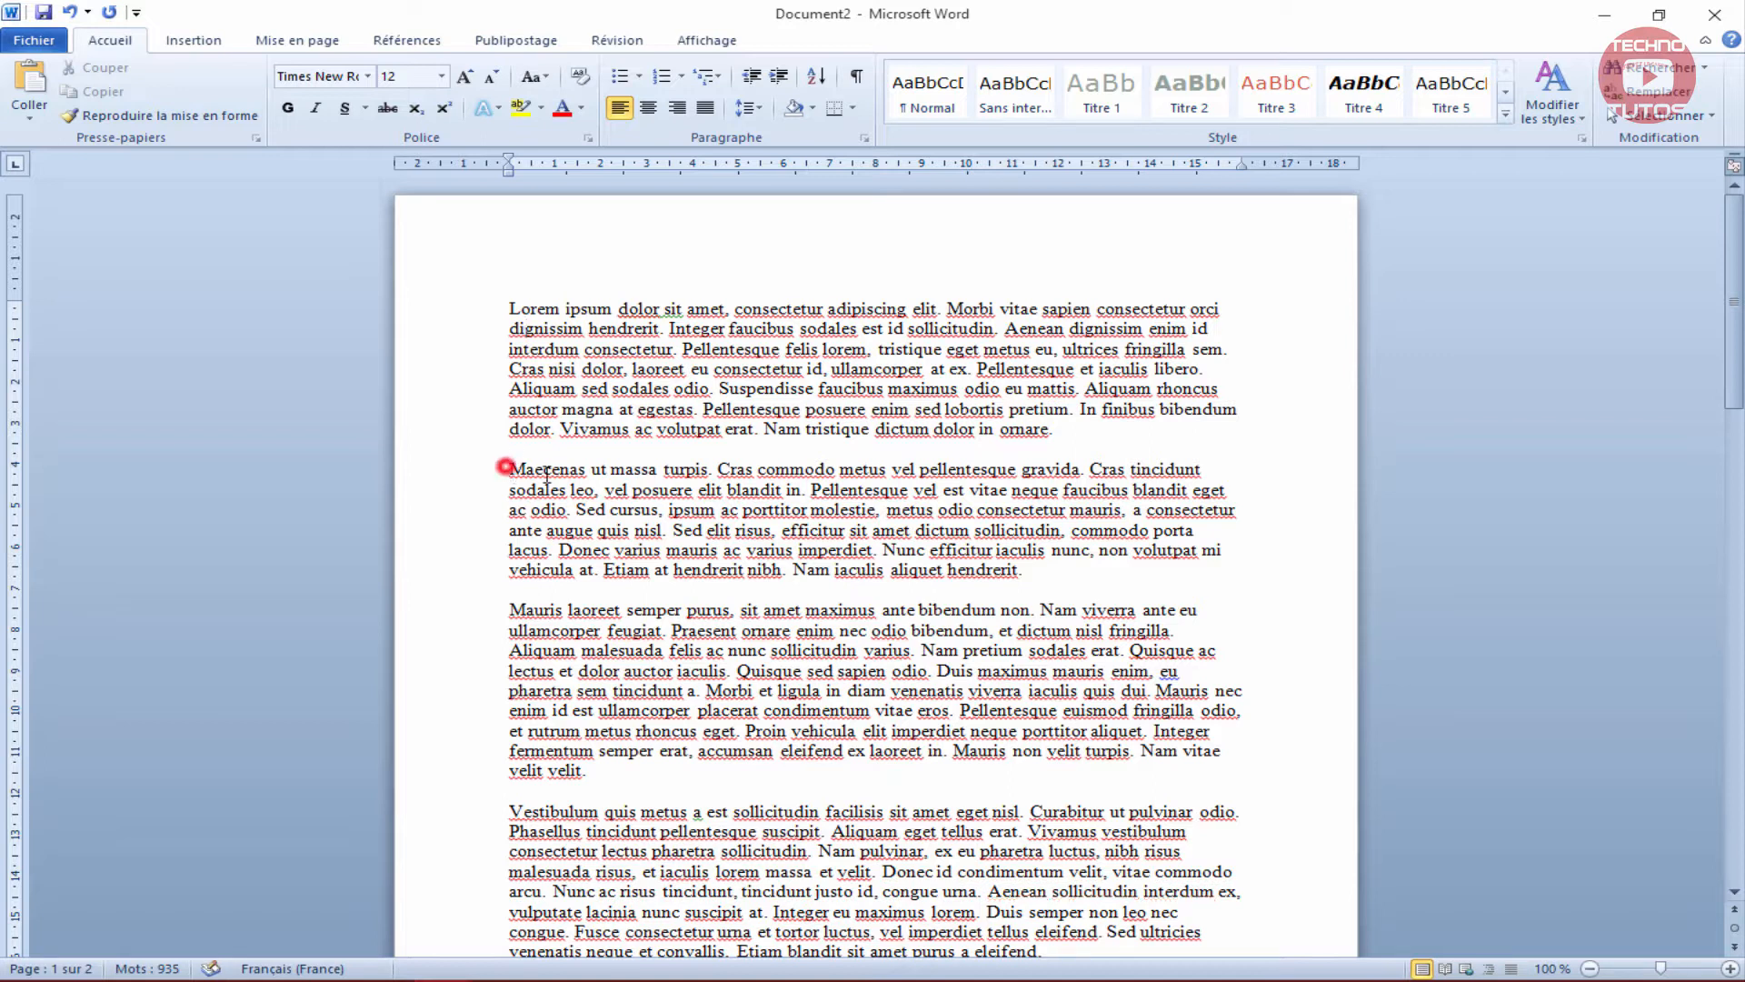
{"action": "left_click_drag", "start_coordinate": [547, 473], "coordinate": [708, 469]}
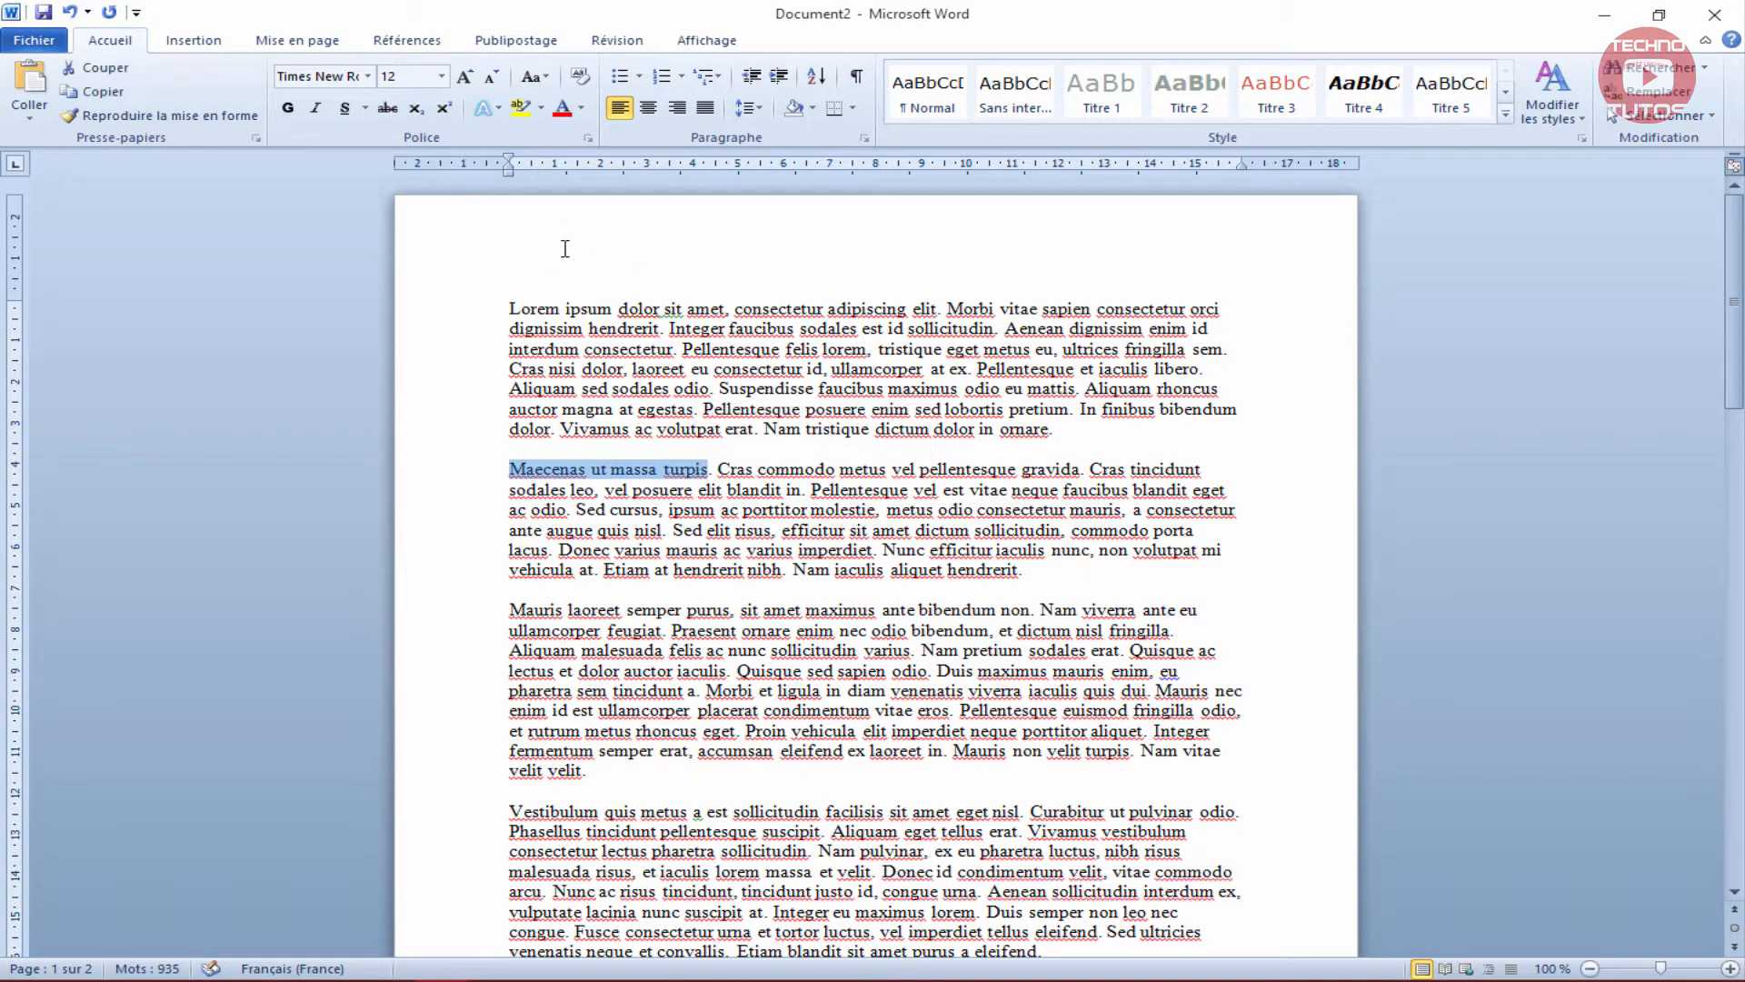
{"action": "left_click", "coordinate": [189, 47]}
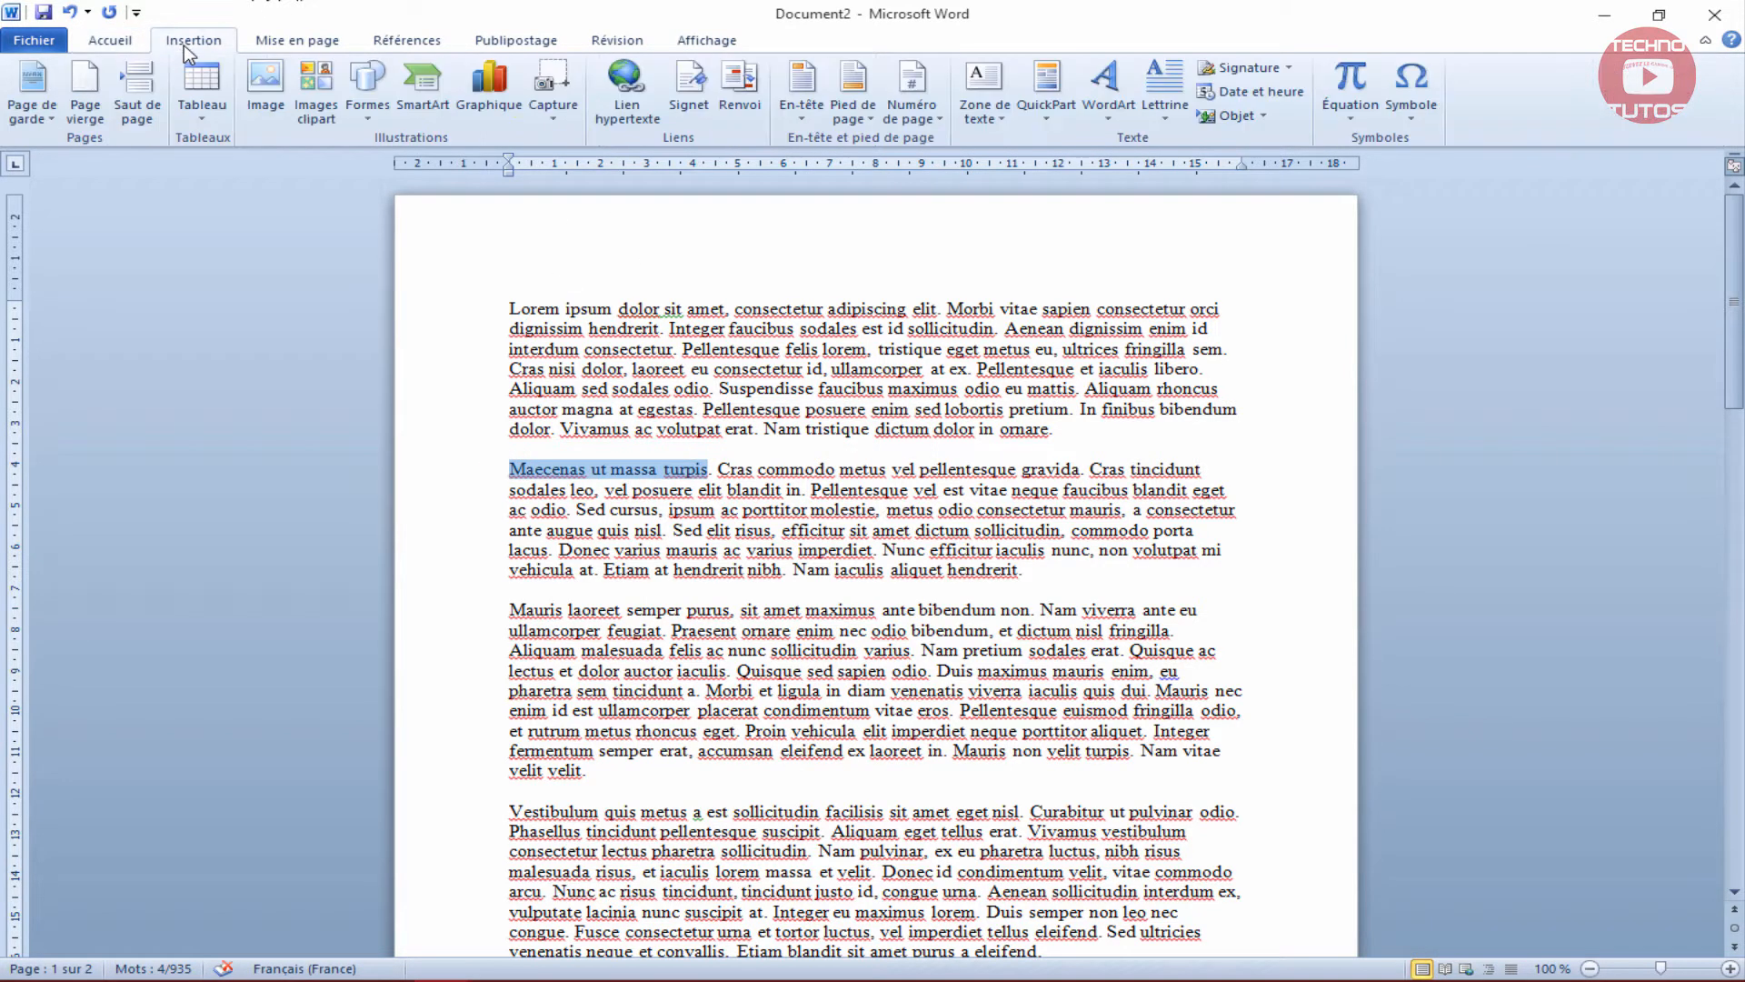
{"action": "left_click", "coordinate": [375, 42]}
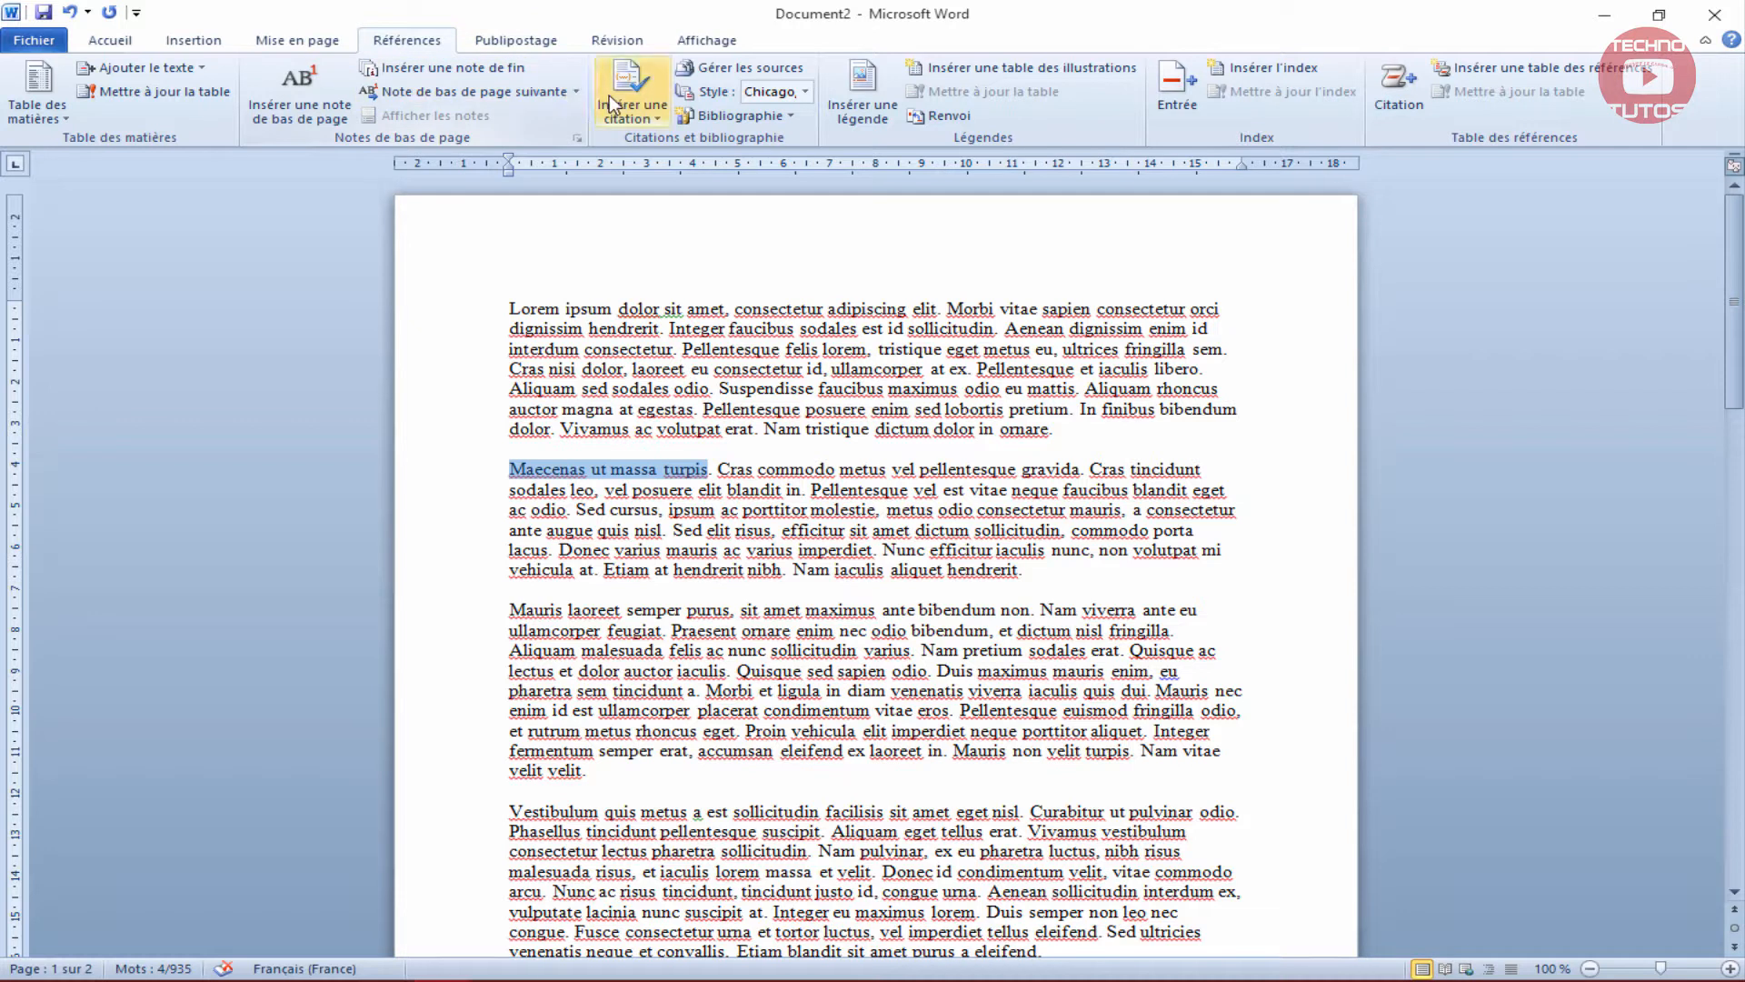
{"action": "left_click", "coordinate": [648, 119]}
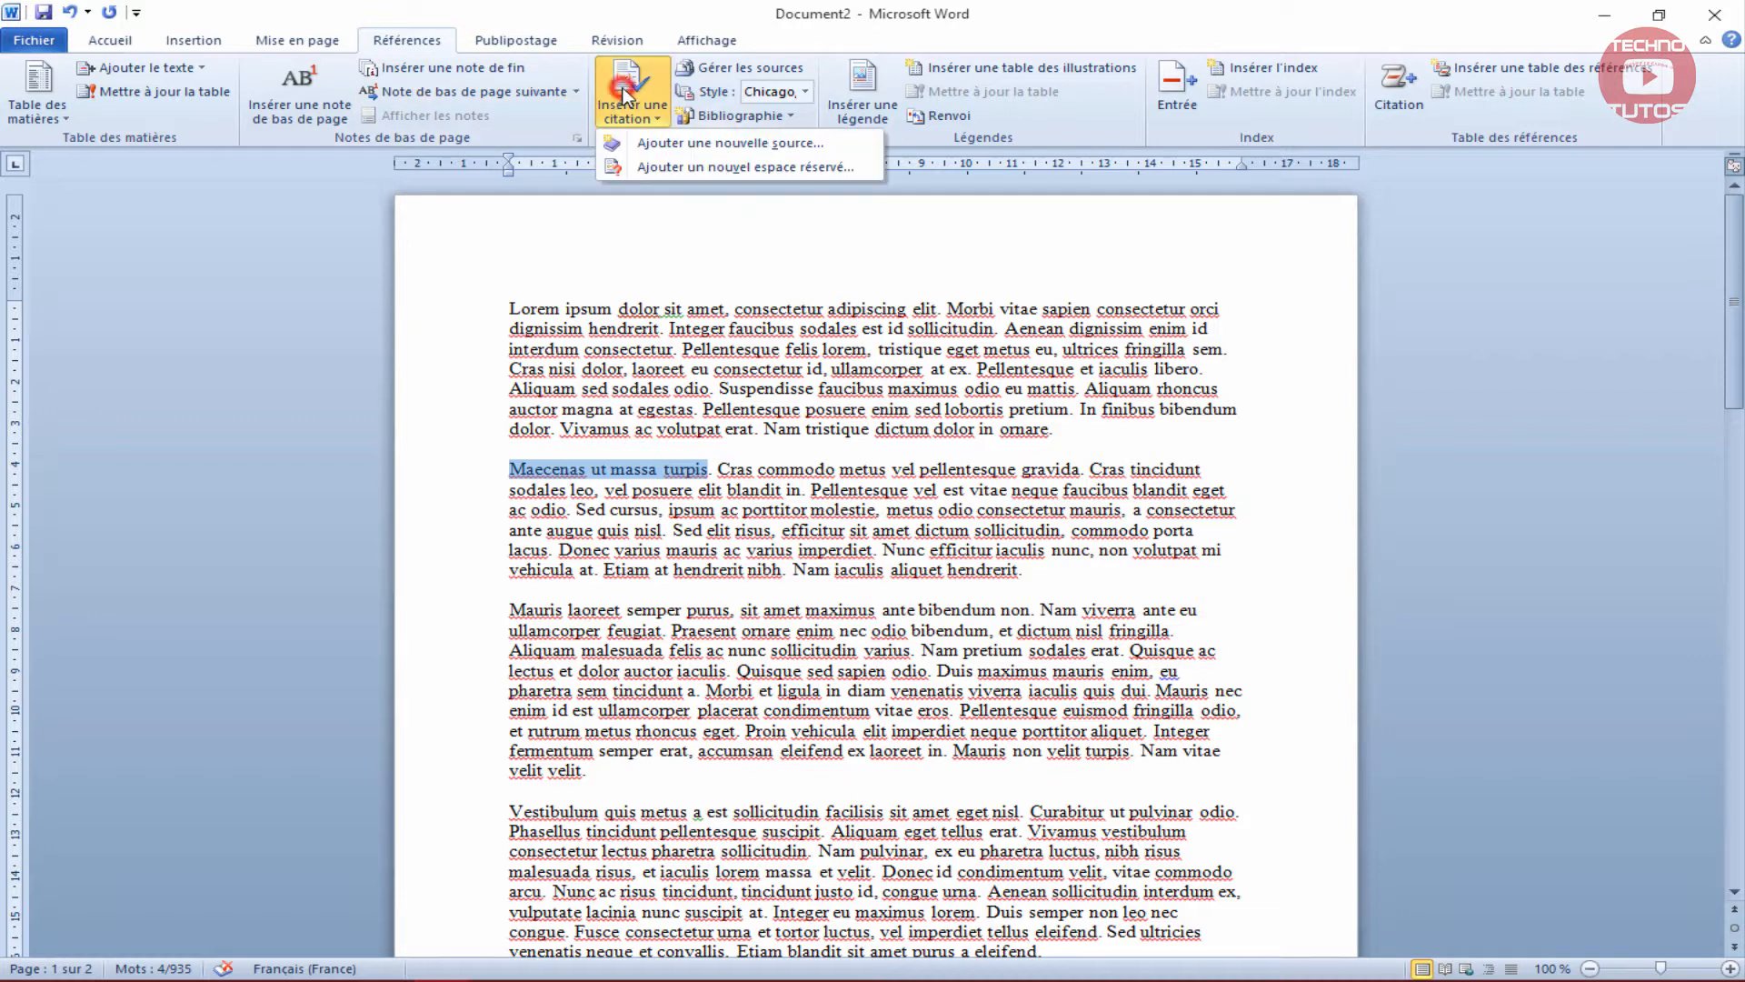
{"action": "left_click", "coordinate": [659, 146]}
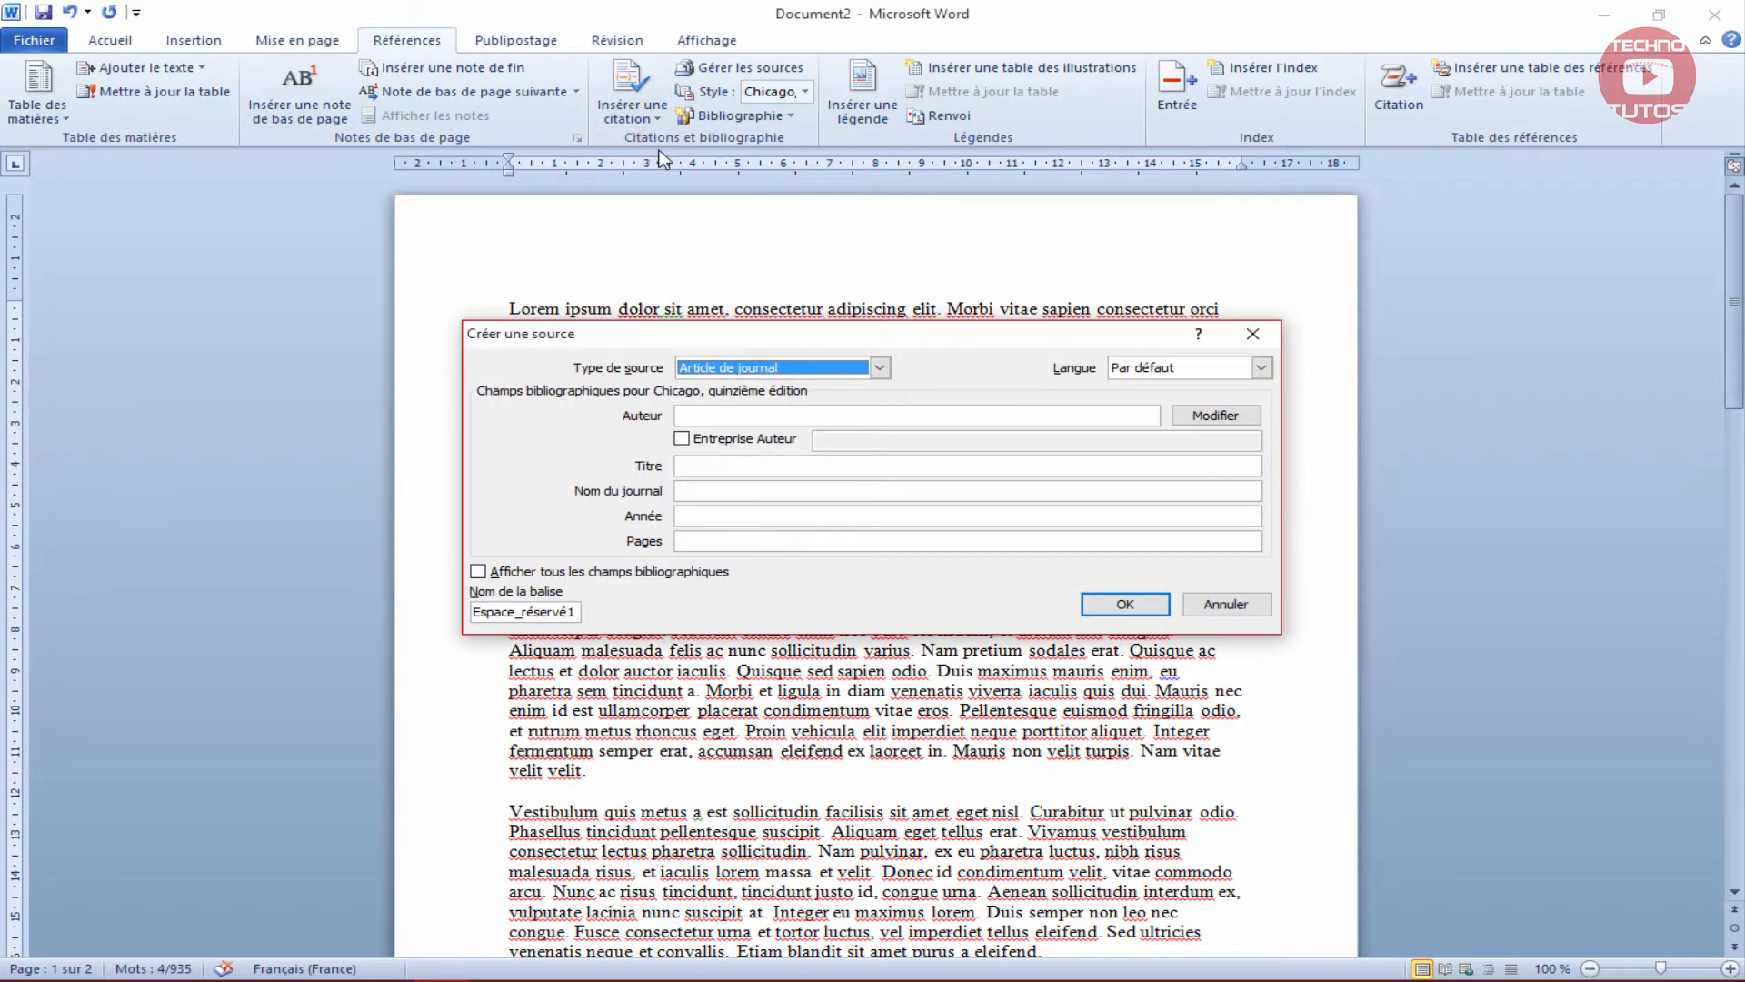
{"action": "left_click", "coordinate": [736, 365]}
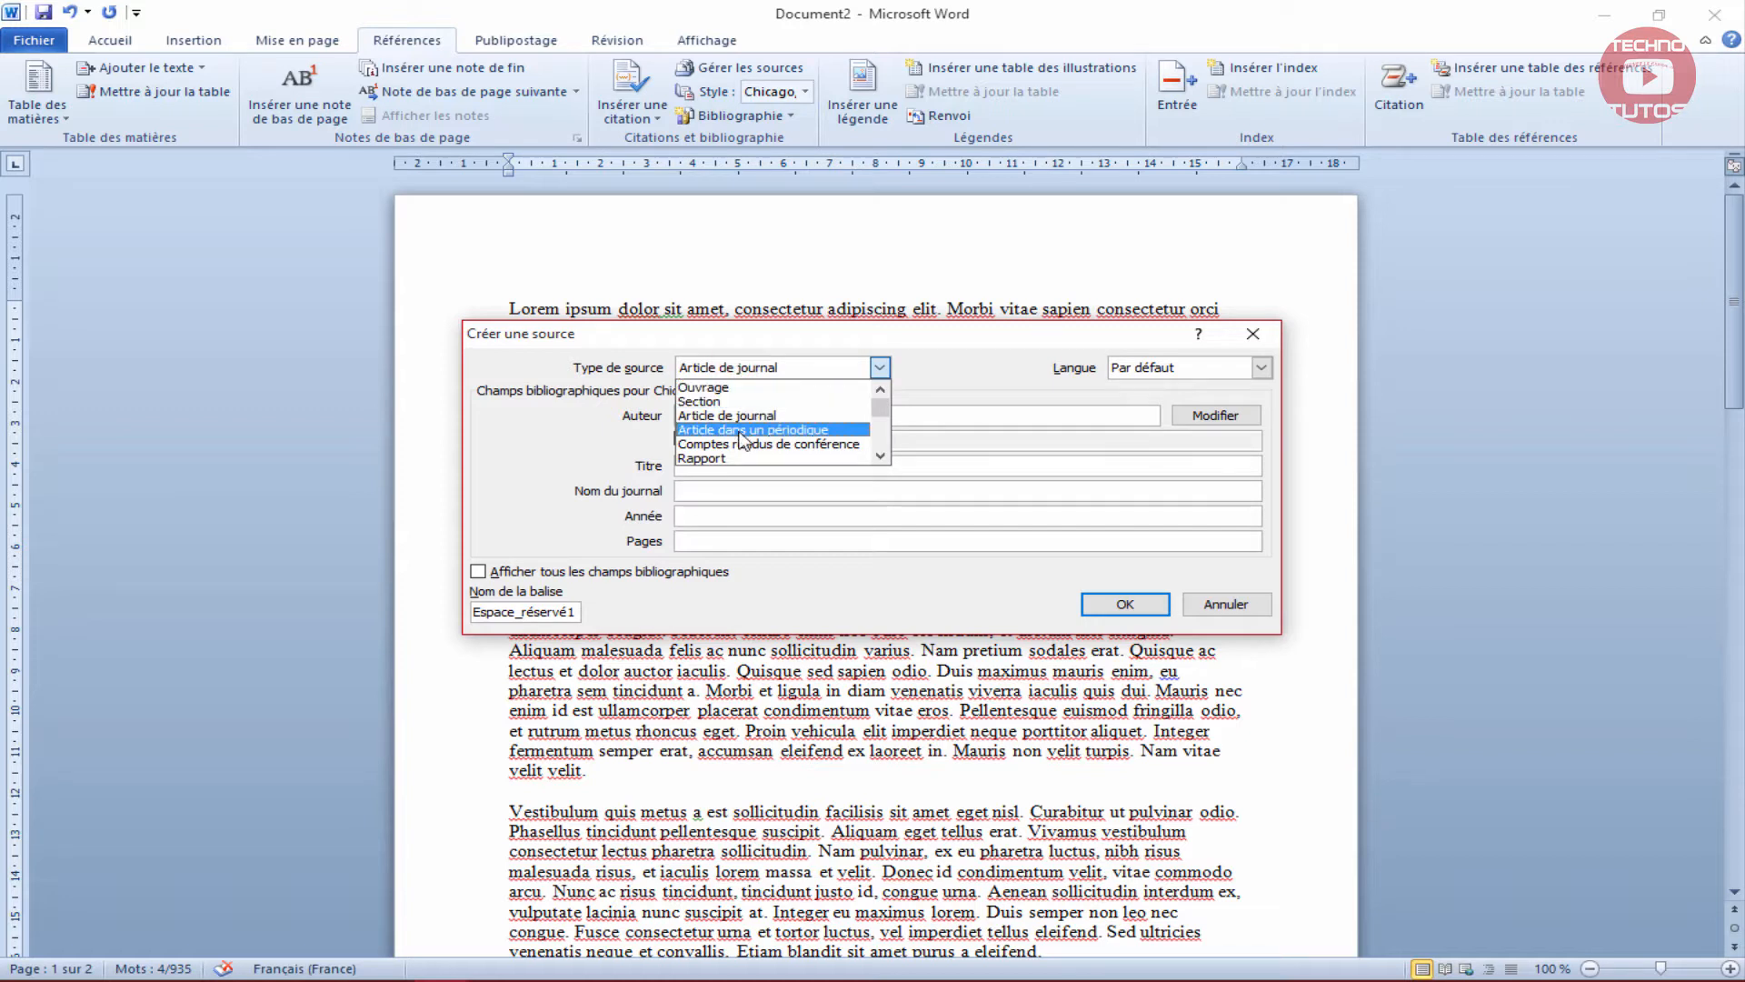
{"action": "left_click", "coordinate": [853, 387]}
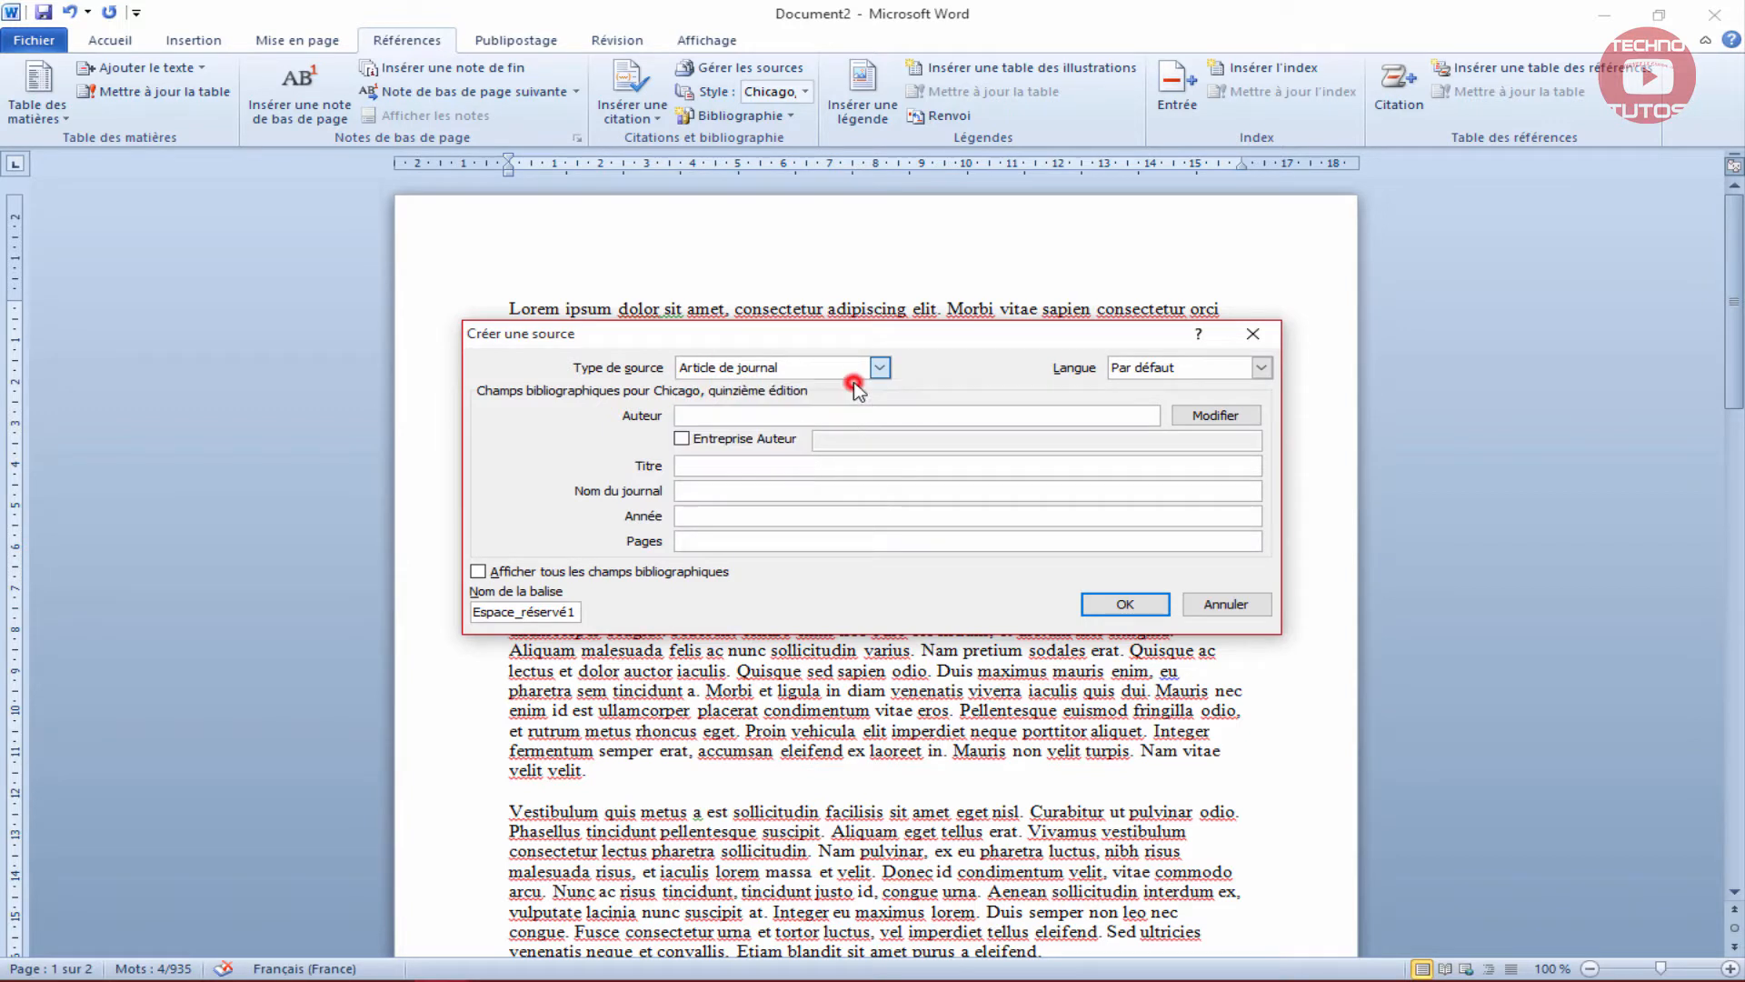
Fill in the source with author Cicéron, title Lorem Ipsum, year -89, city Rome, publisher Latin and language Français (France).
{"action": "left_click", "coordinate": [849, 413]}
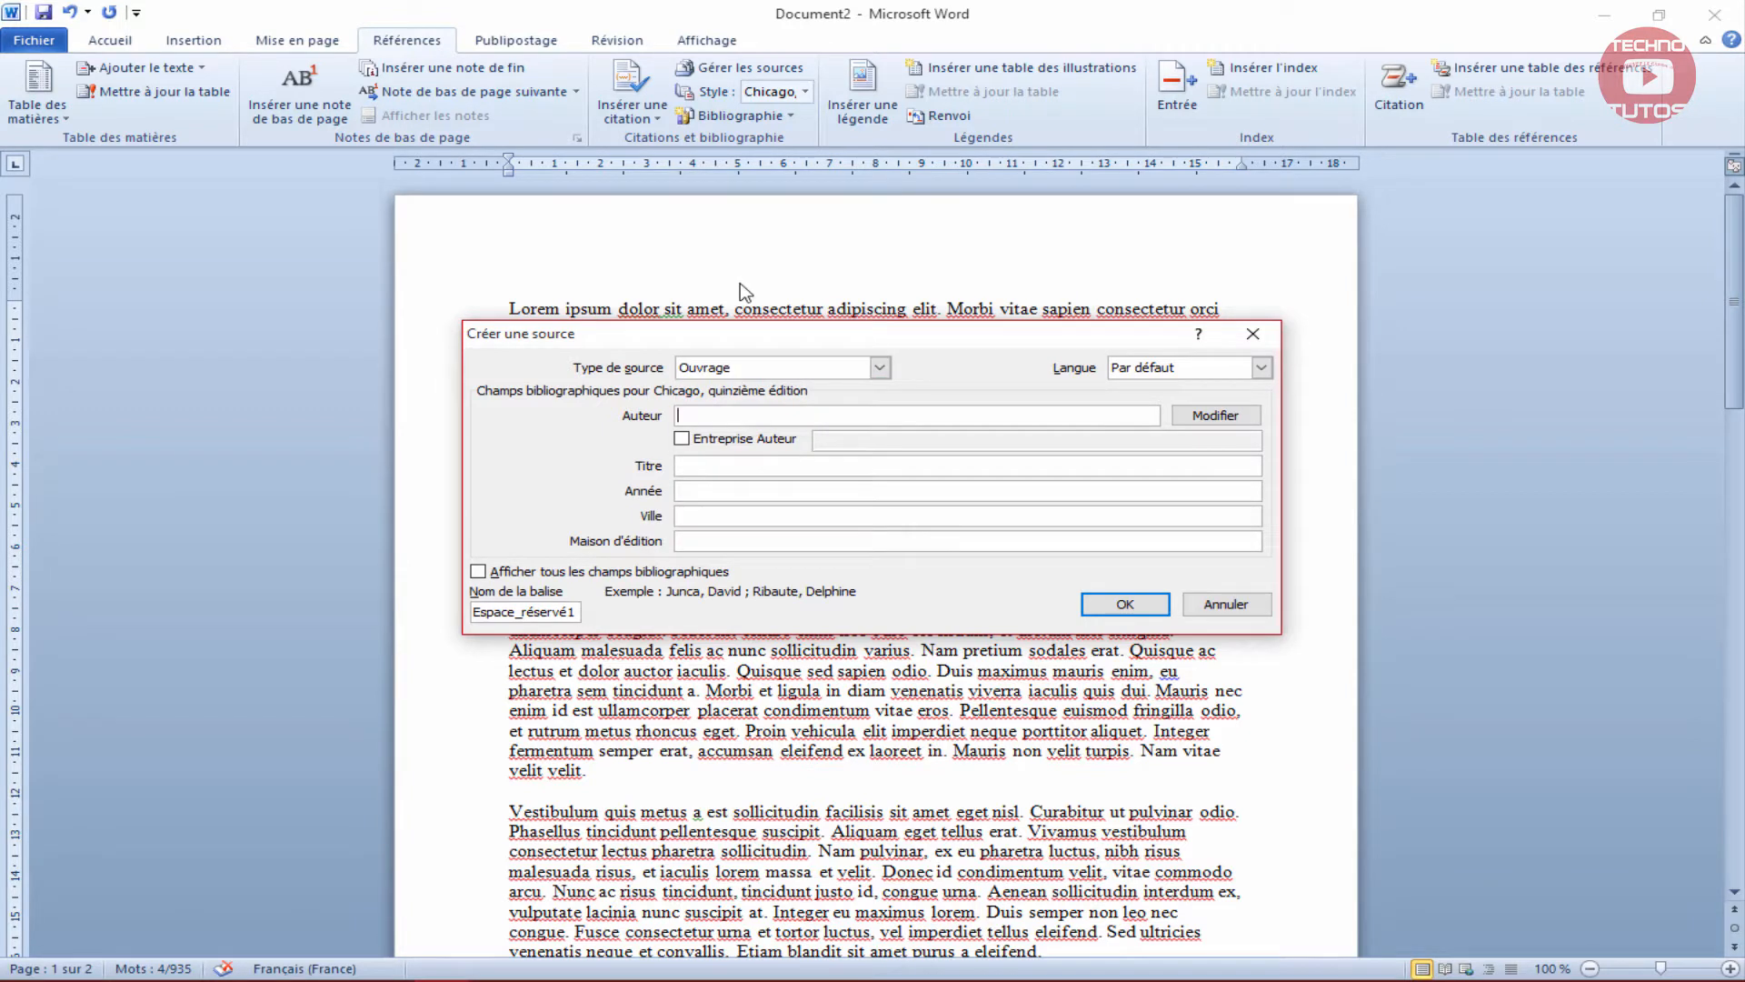
{"action": "type", "text": "Cicéron"}
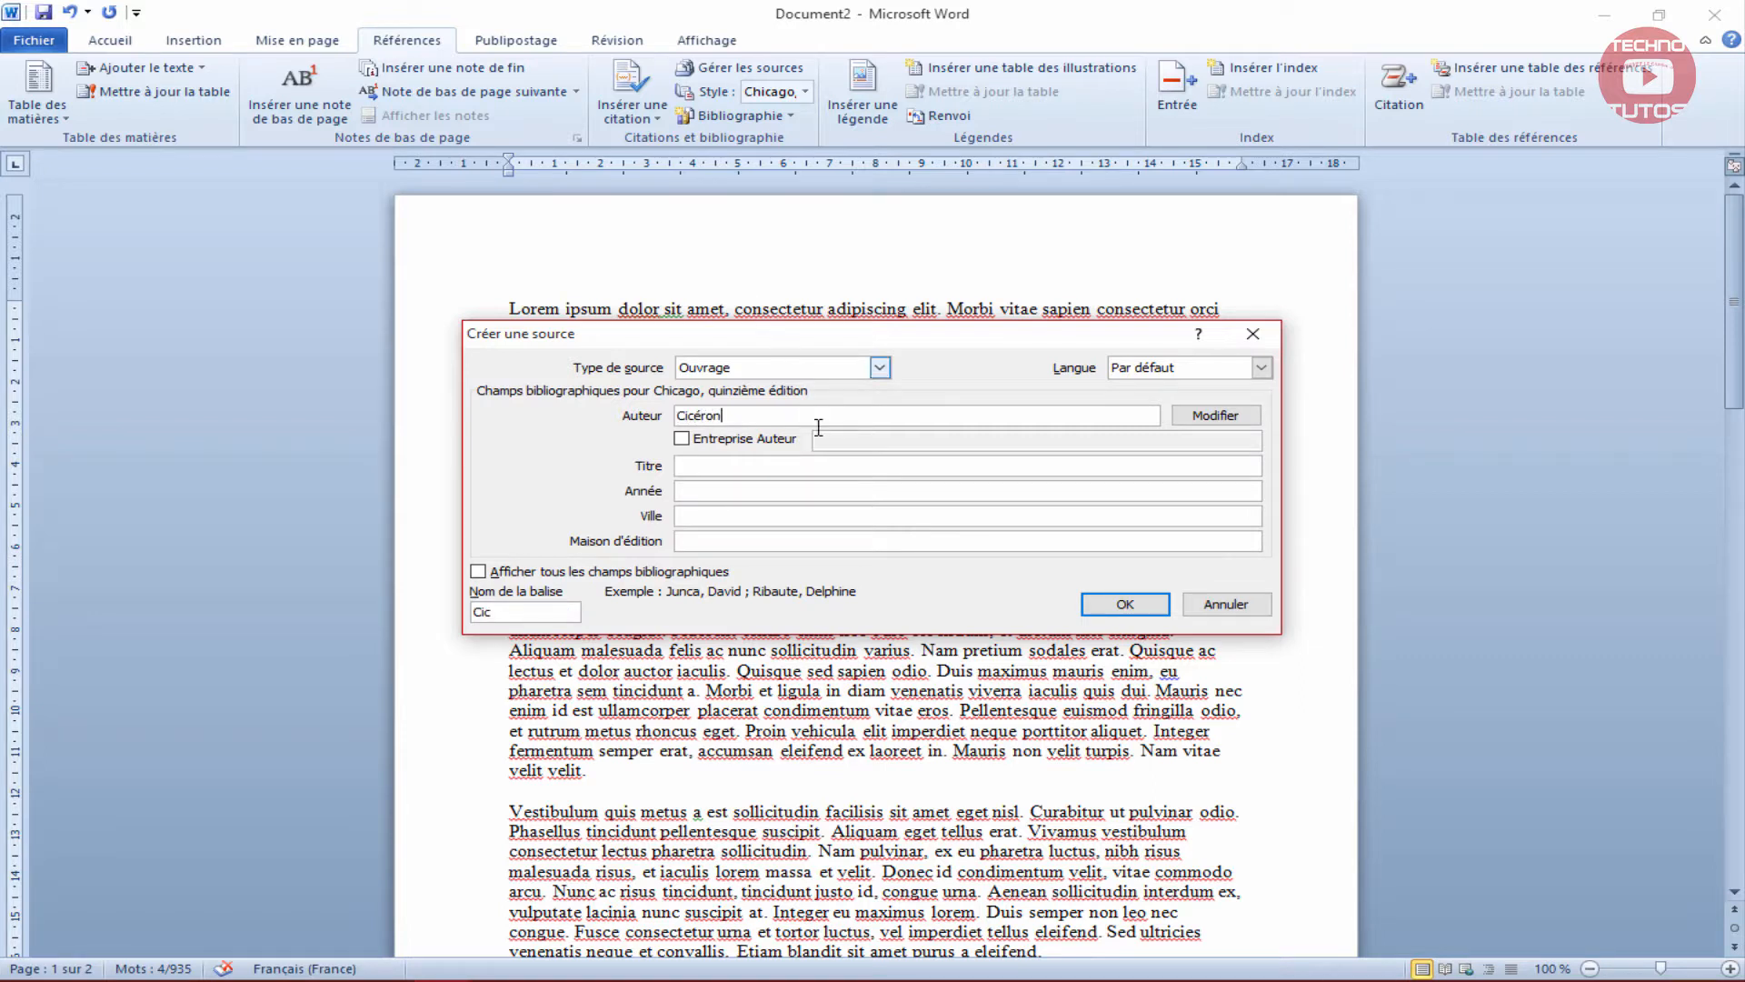
{"action": "left_click", "coordinate": [798, 466]}
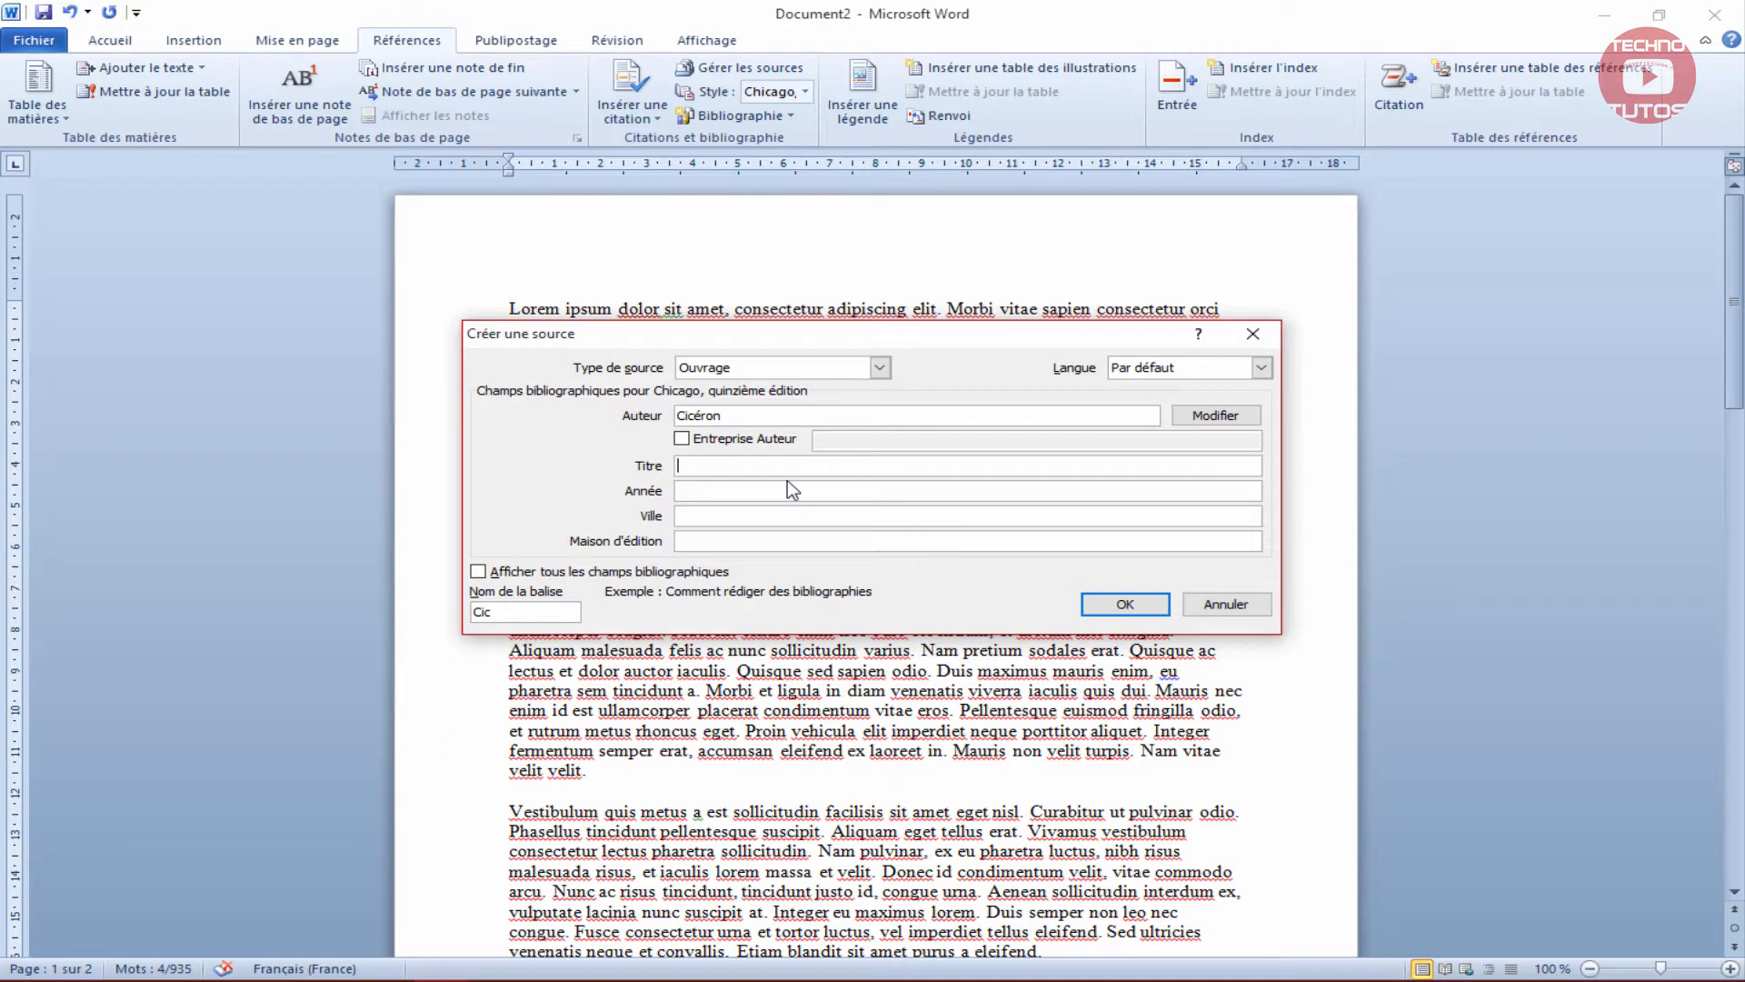
{"action": "type", "text": "Lorem Ipsum"}
{"action": "left_click", "coordinate": [725, 497]}
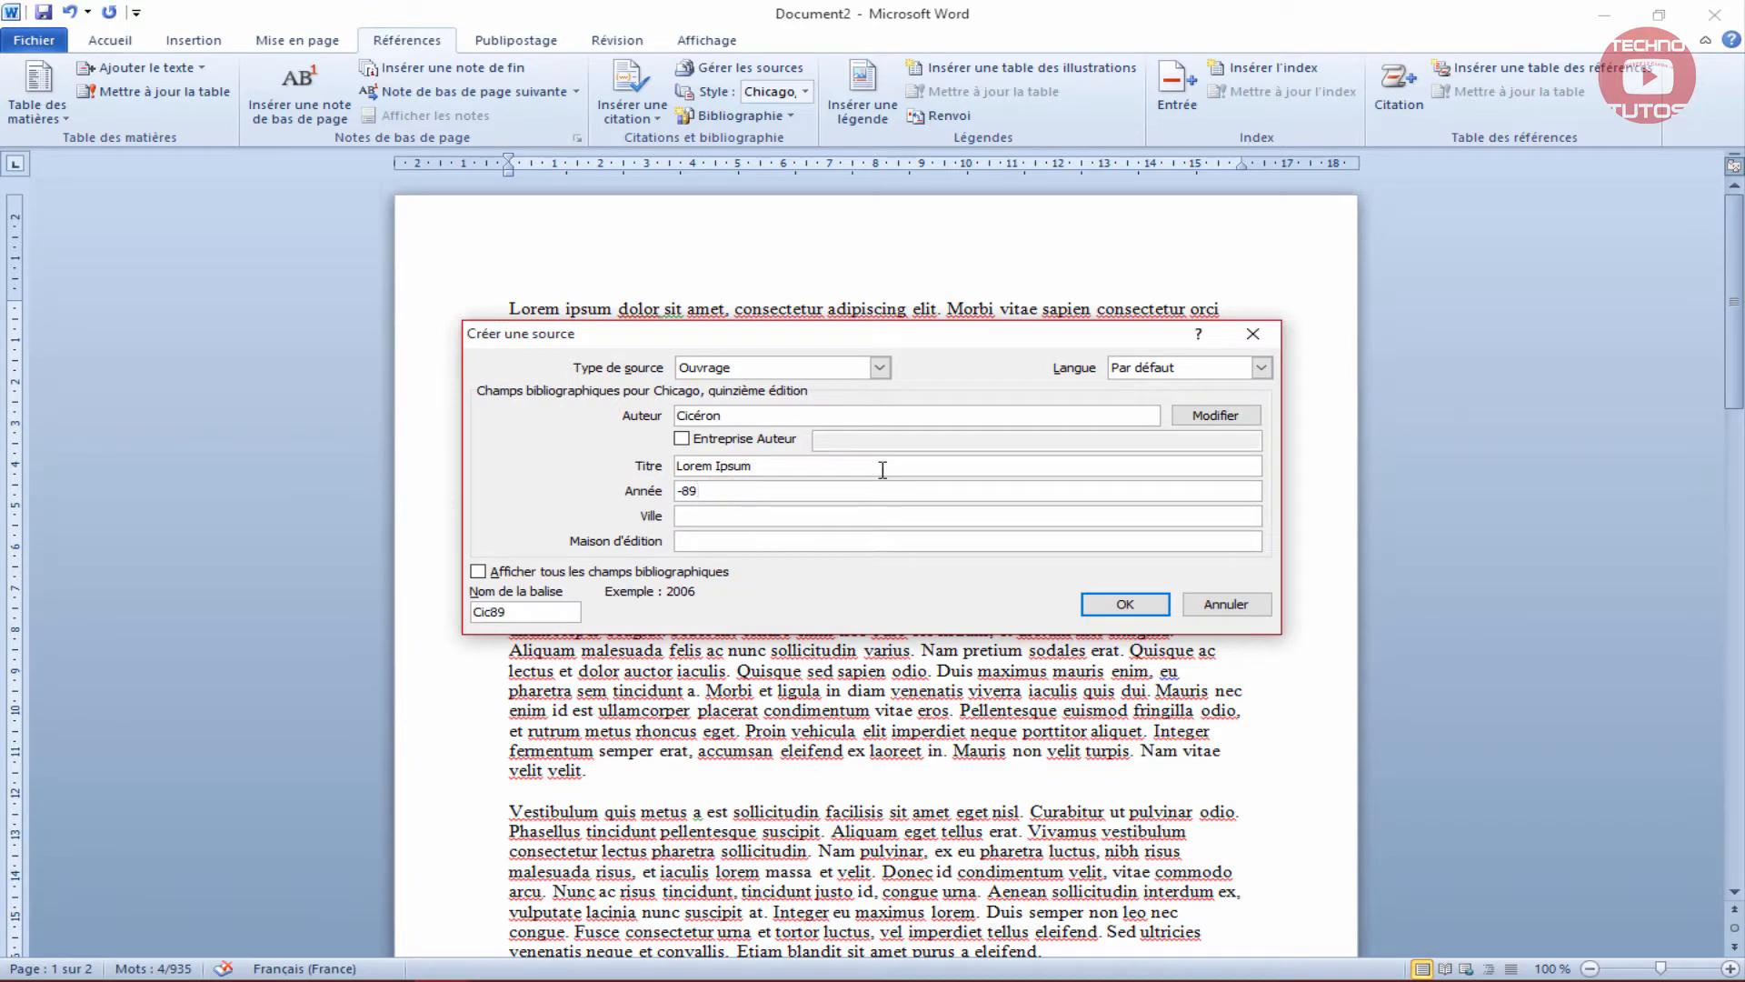
{"action": "left_click", "coordinate": [840, 515]}
{"action": "left_click", "coordinate": [850, 540]}
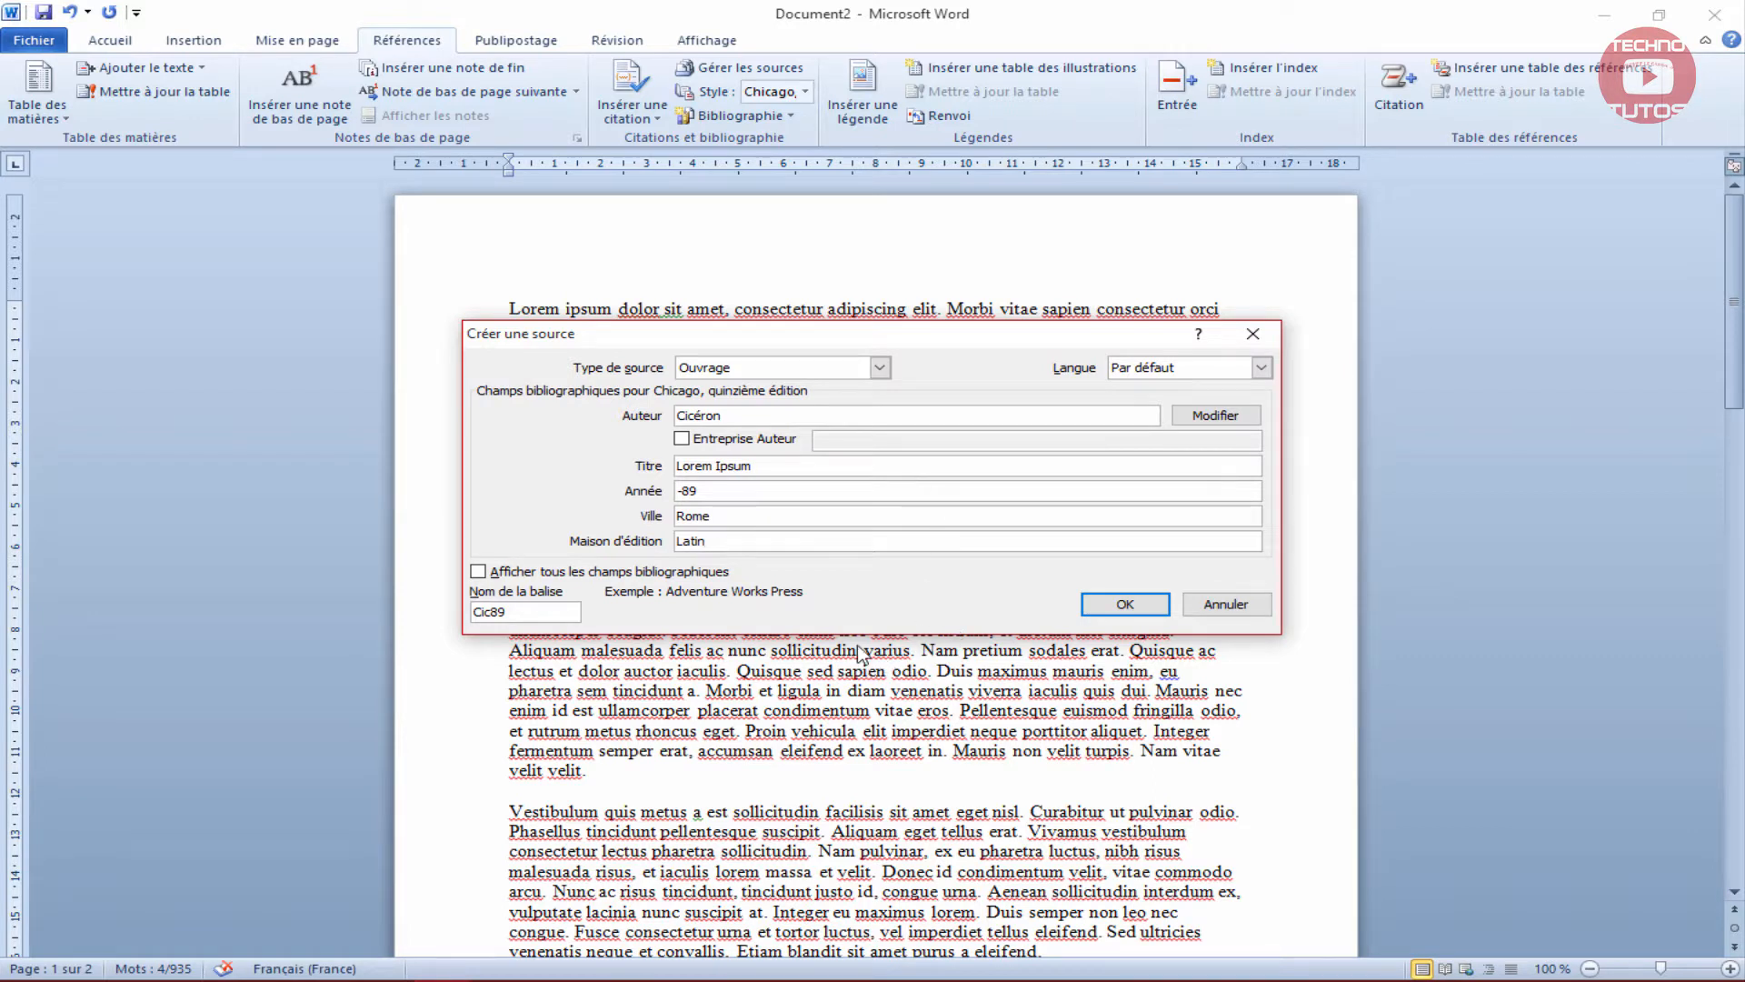
{"action": "left_click", "coordinate": [1150, 358]}
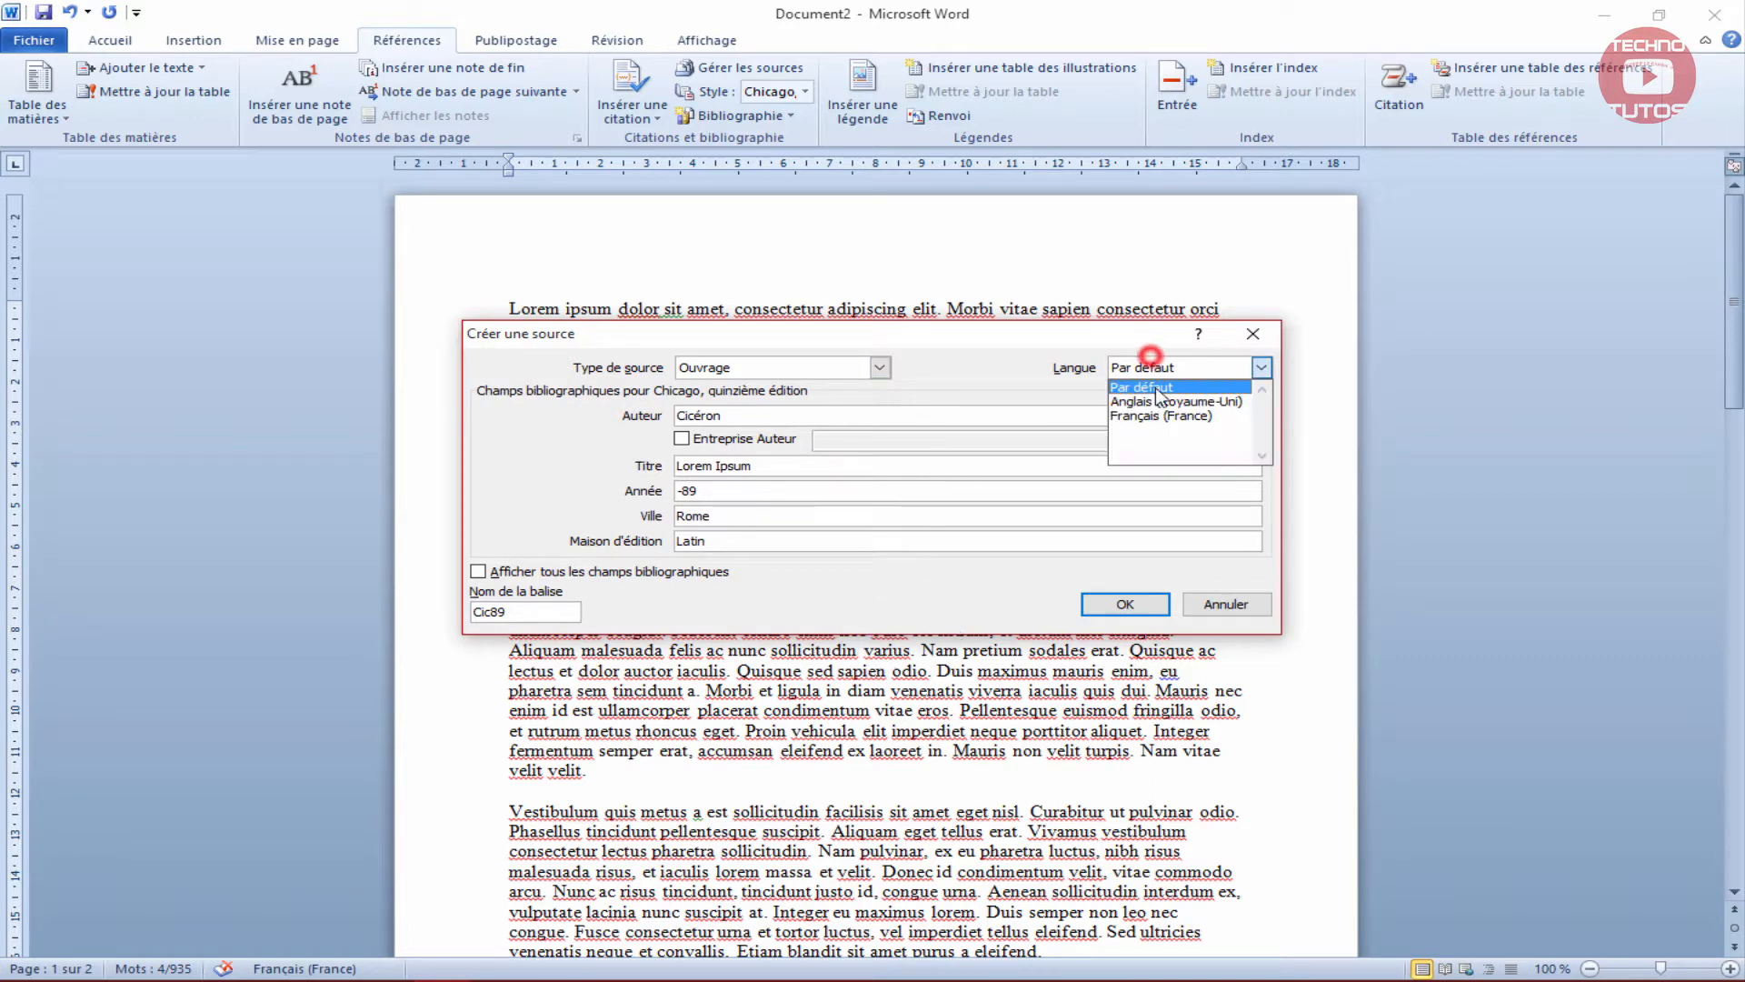
{"action": "left_click", "coordinate": [1159, 415]}
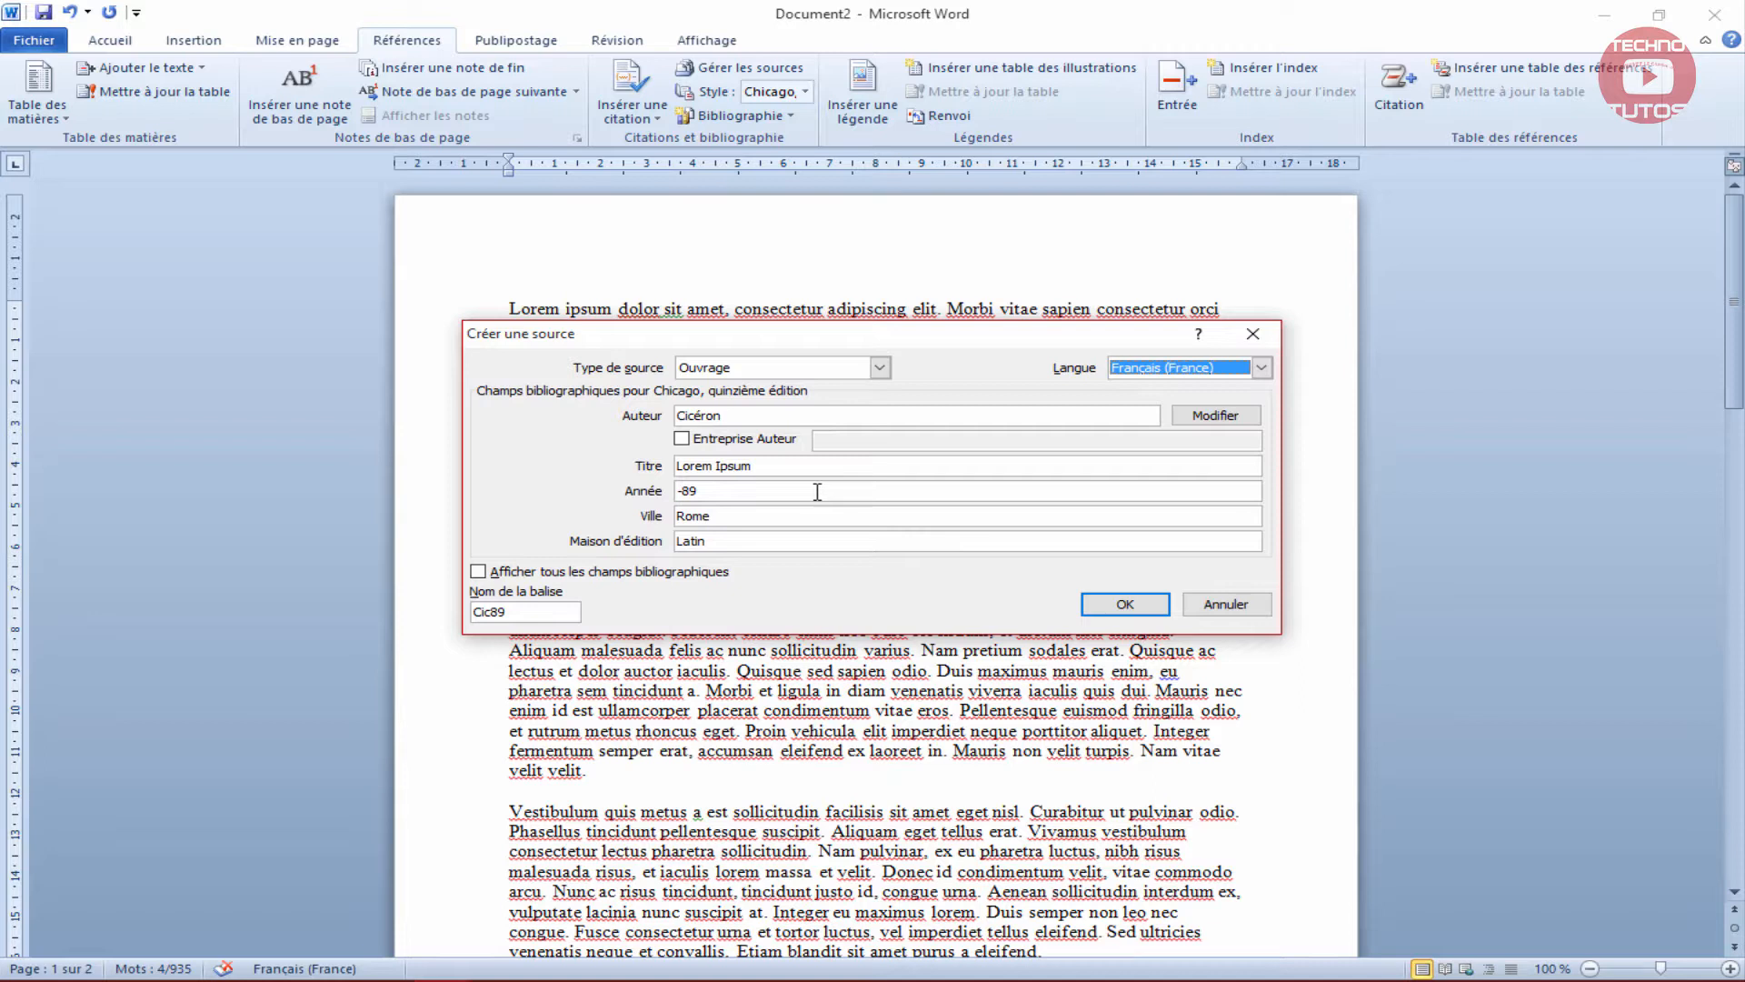
Display all the bibliographic fields of the source and go through the optional ones down to the comments.
{"action": "left_click", "coordinate": [672, 571]}
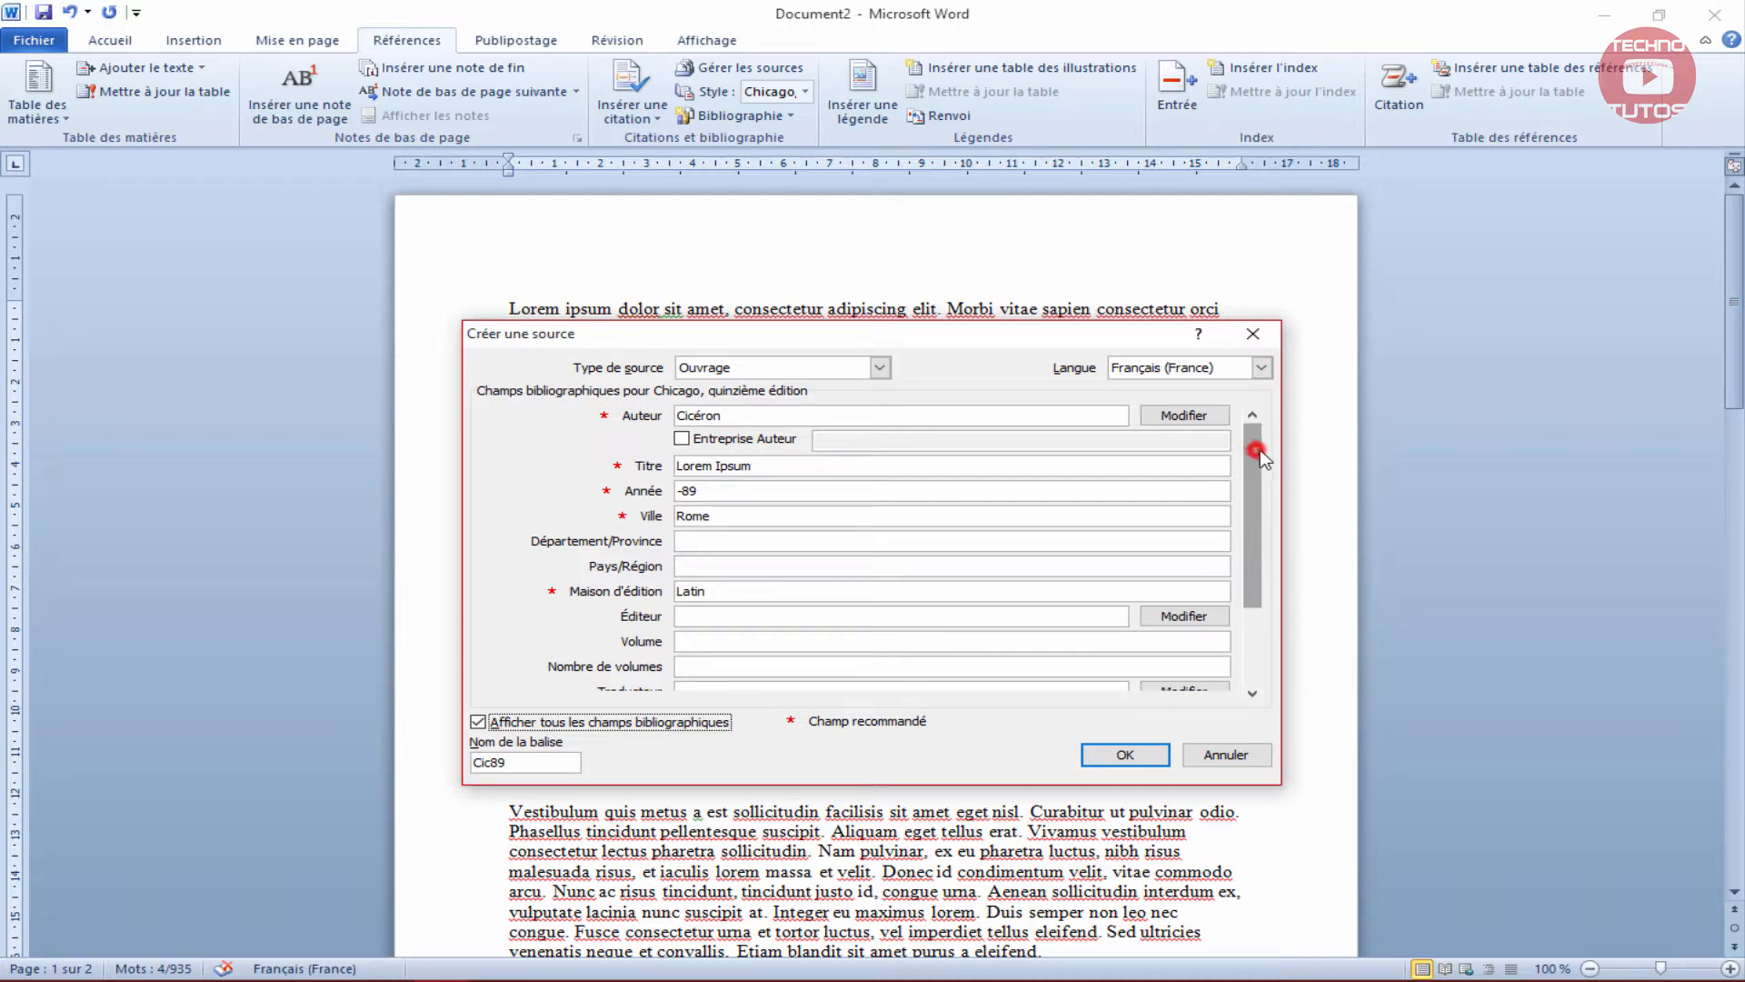
{"action": "left_click_drag", "start_coordinate": [1259, 459], "coordinate": [1276, 531]}
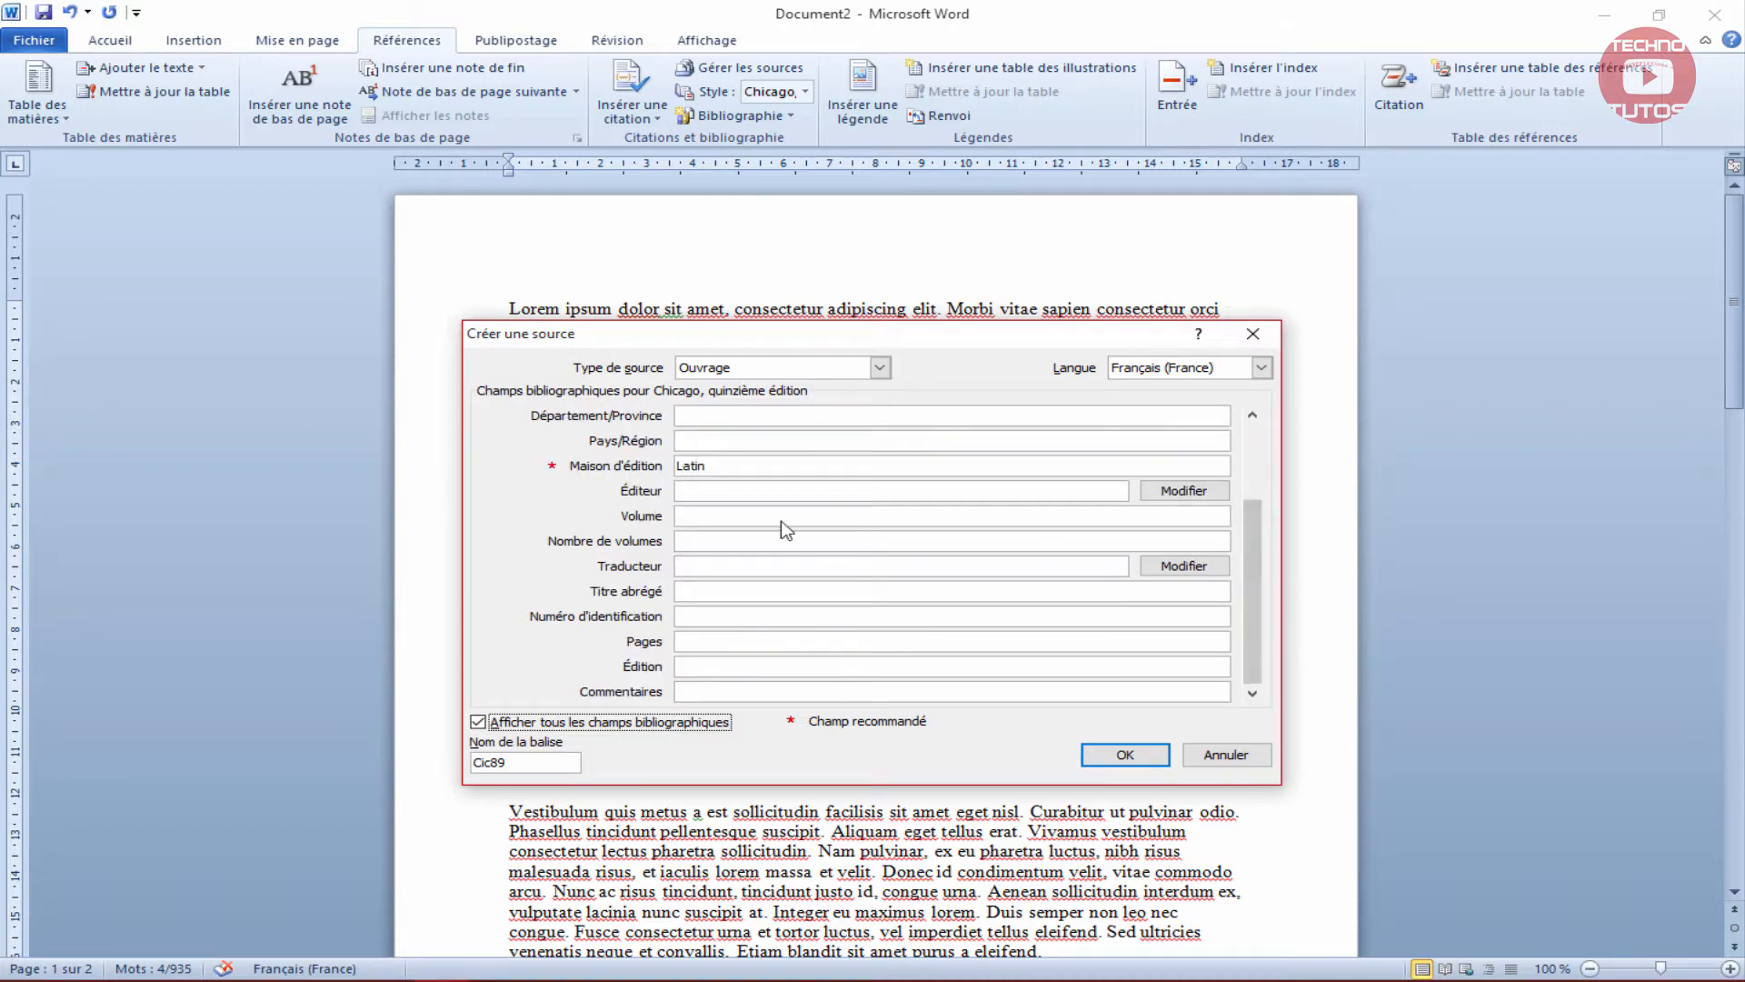
{"action": "left_click", "coordinate": [745, 490]}
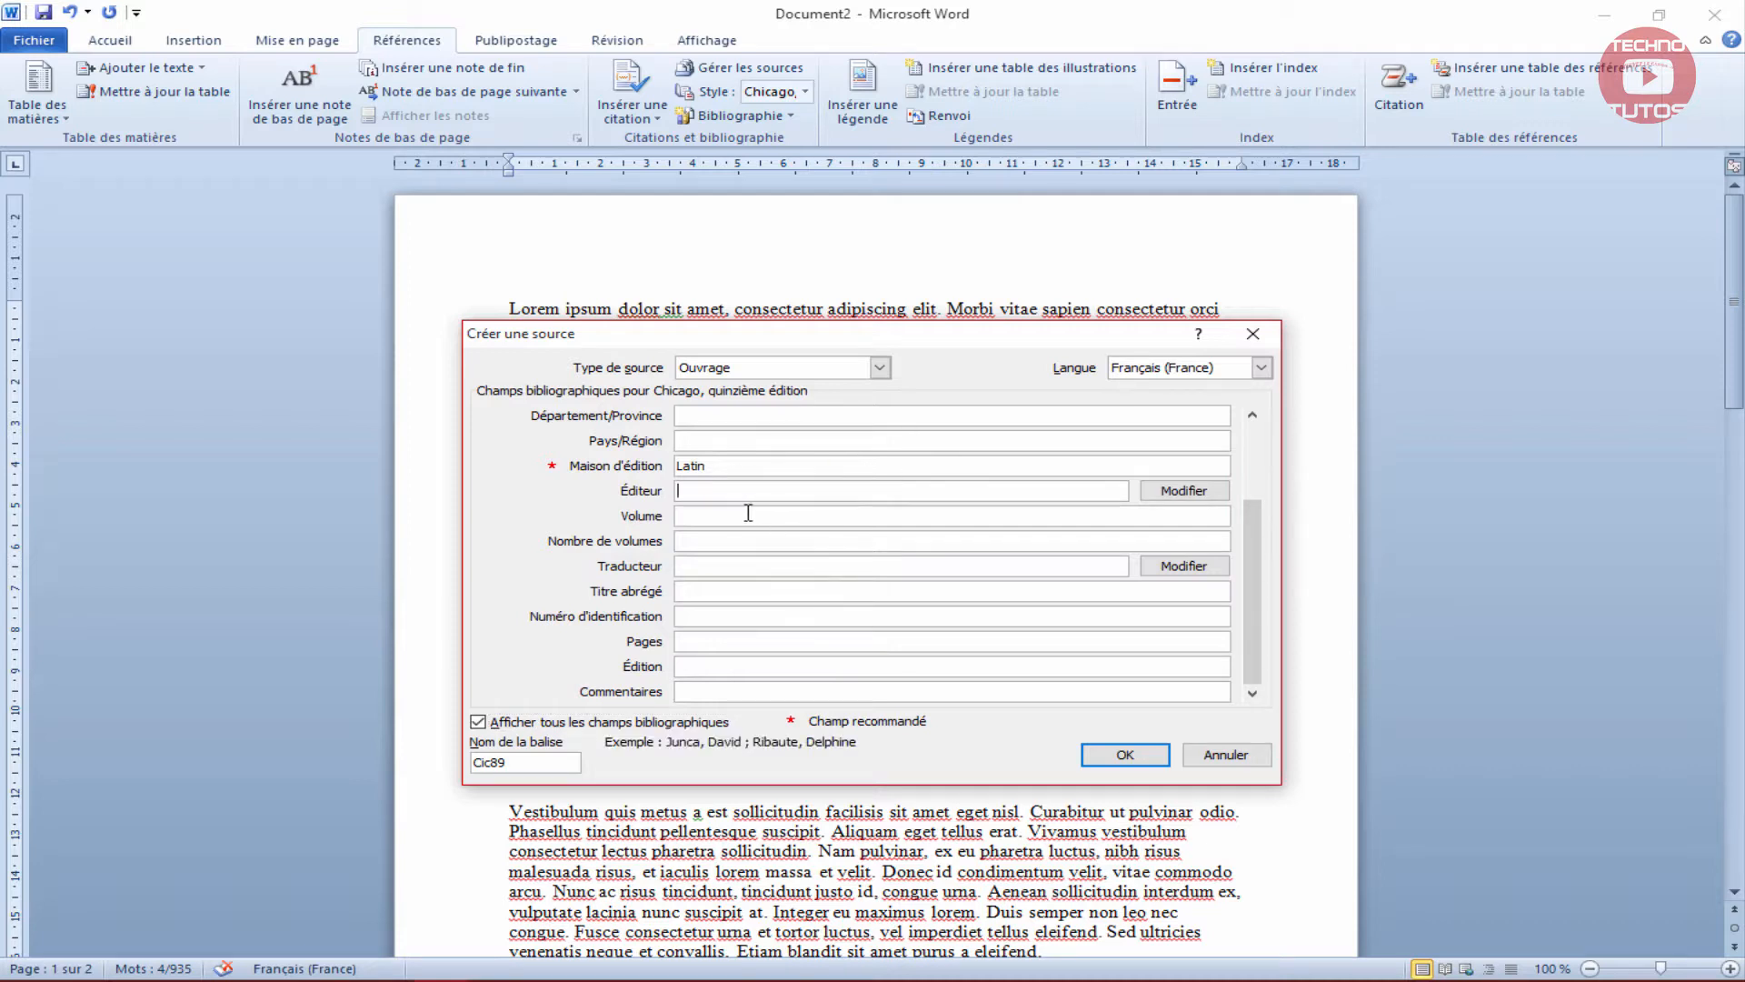
{"action": "left_click", "coordinate": [768, 565]}
{"action": "left_click", "coordinate": [778, 587]}
{"action": "left_click", "coordinate": [796, 615]}
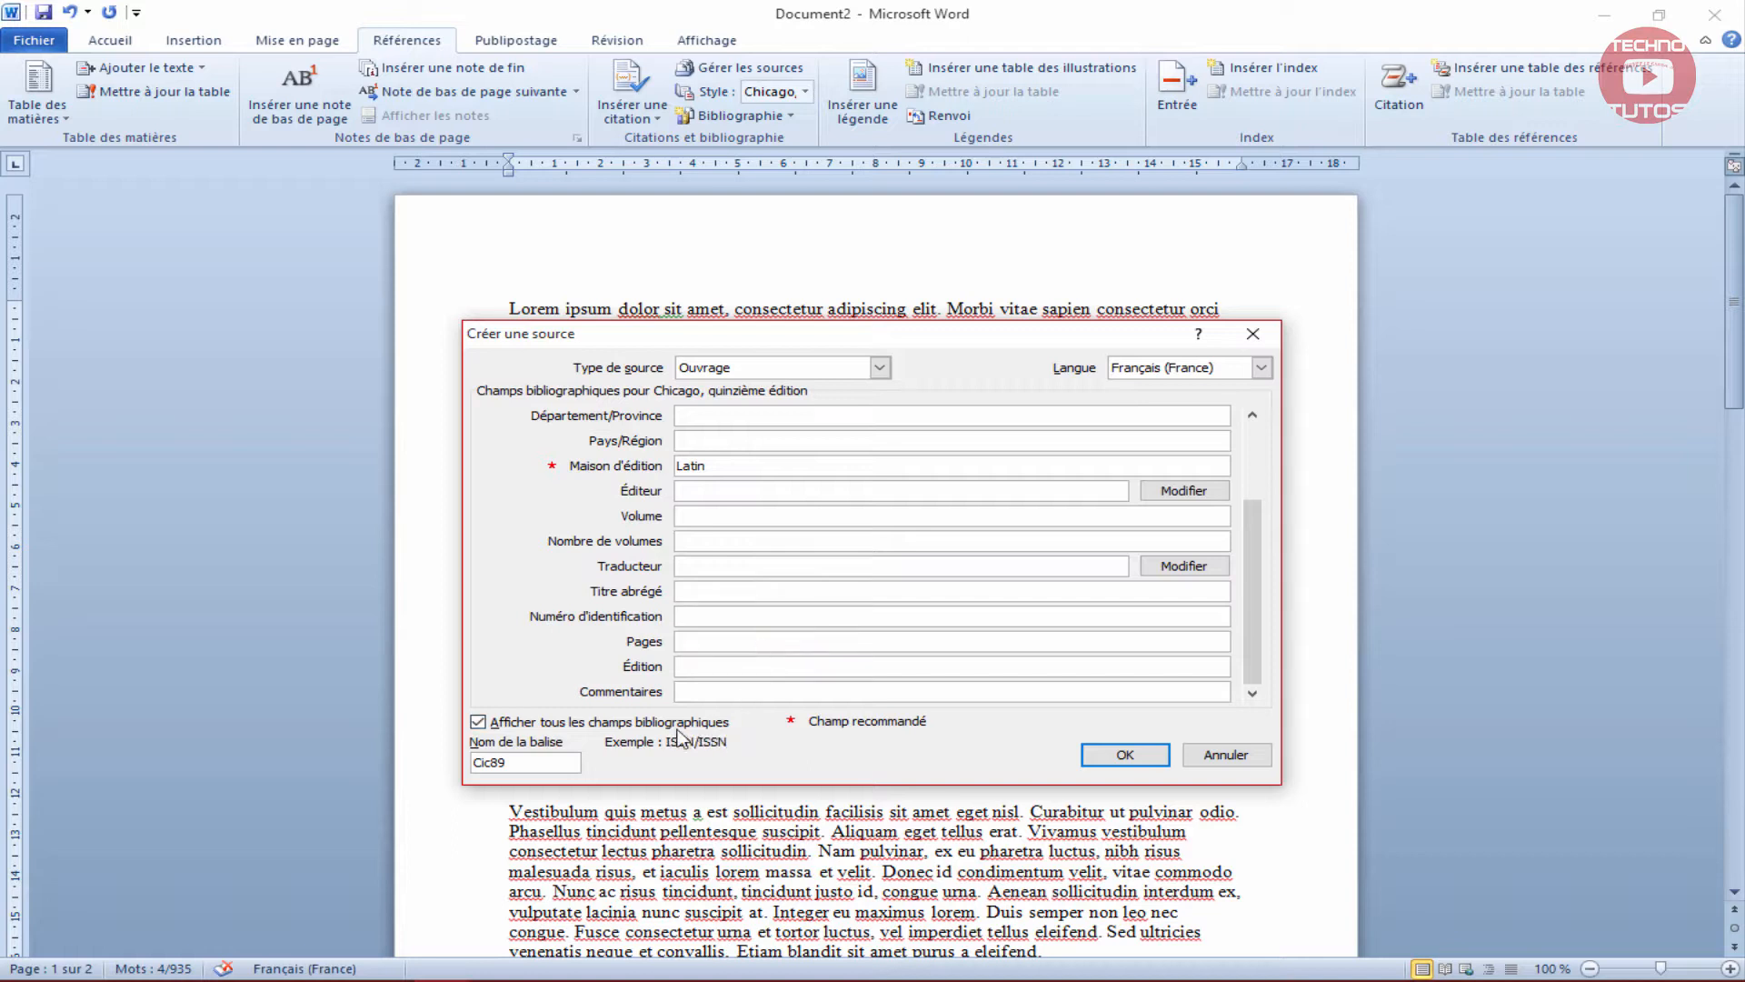
{"action": "left_click", "coordinate": [691, 641]}
{"action": "left_click", "coordinate": [693, 667]}
{"action": "left_click", "coordinate": [696, 691]}
{"action": "left_click_drag", "start_coordinate": [1253, 645], "coordinate": [1238, 511]}
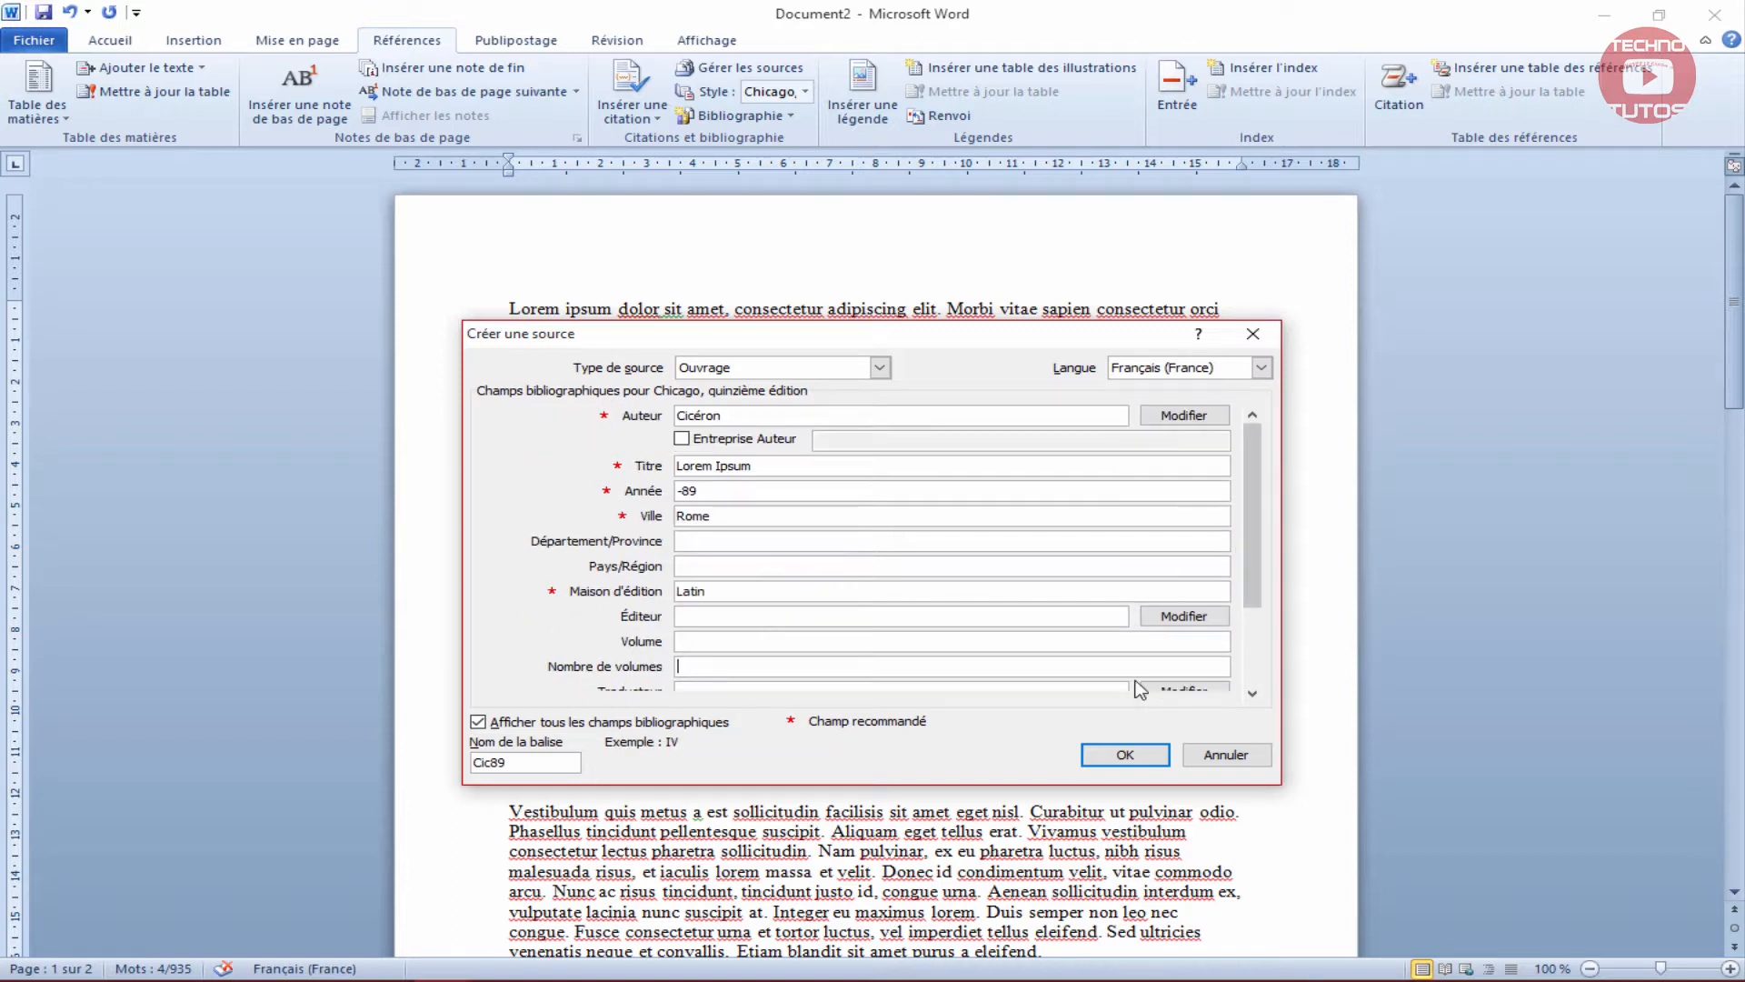
Enter Italie as the source's country, fill in the editor's name, and insert the citation.
{"action": "left_click", "coordinate": [789, 568]}
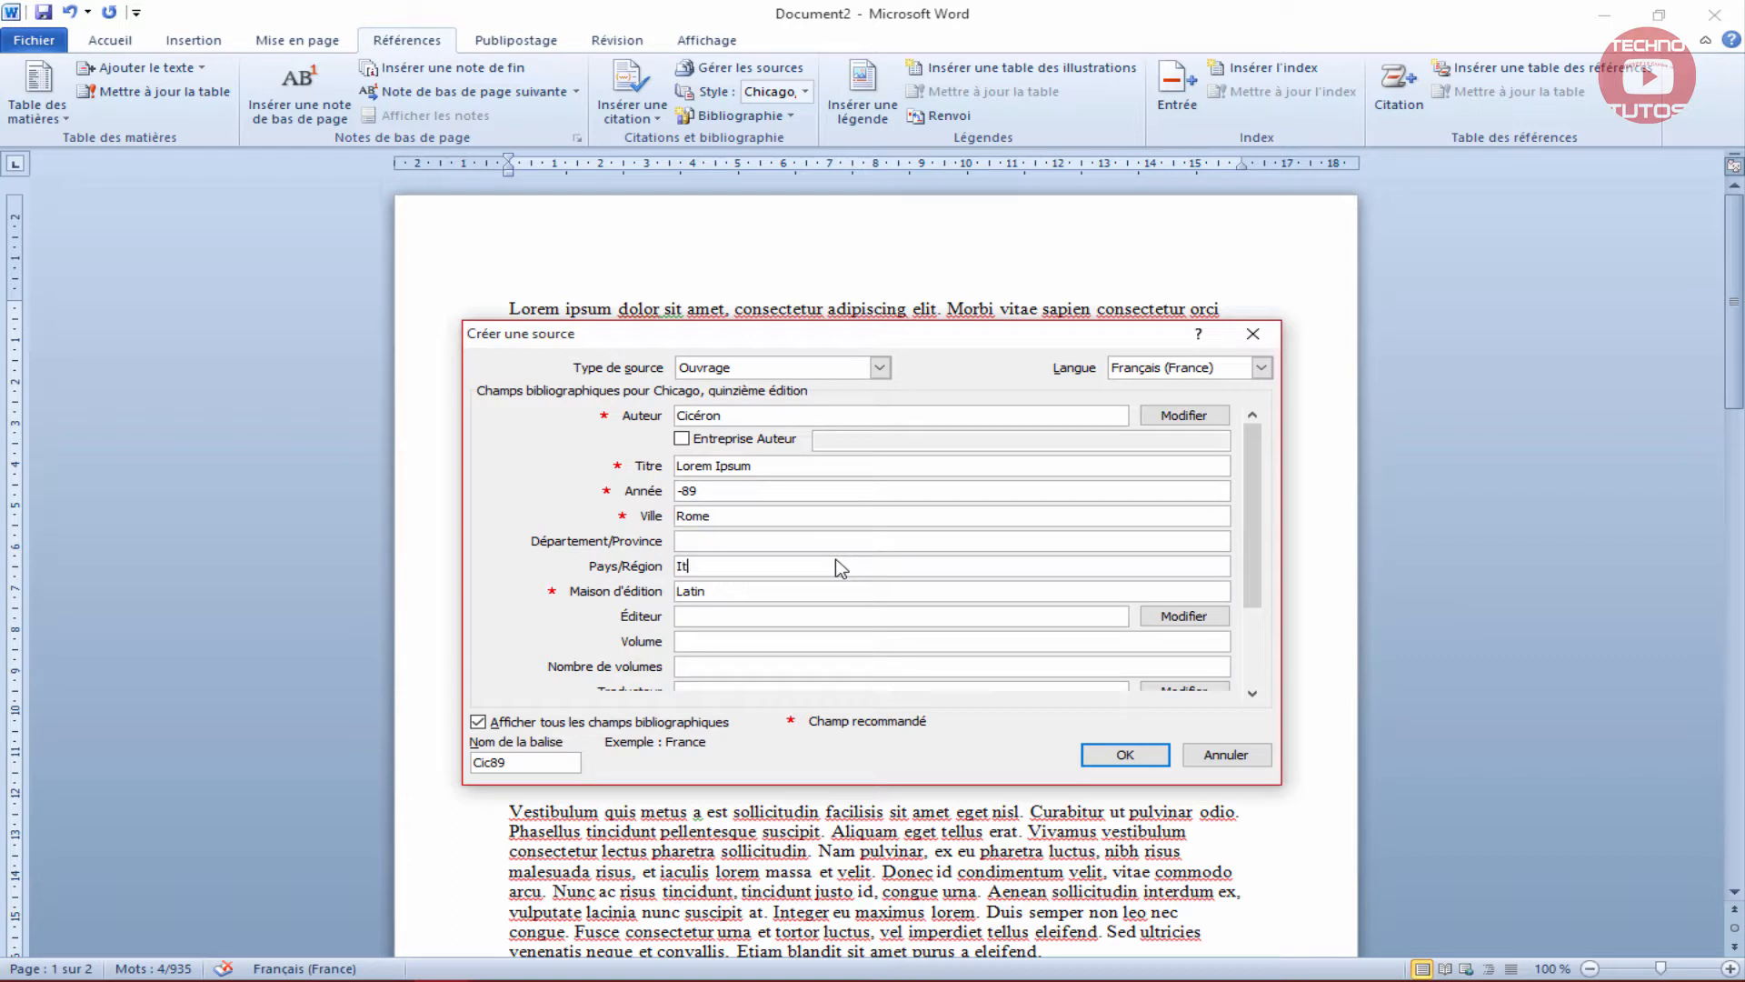
{"action": "left_click", "coordinate": [760, 614]}
{"action": "left_click", "coordinate": [786, 607]}
{"action": "left_click", "coordinate": [841, 616]}
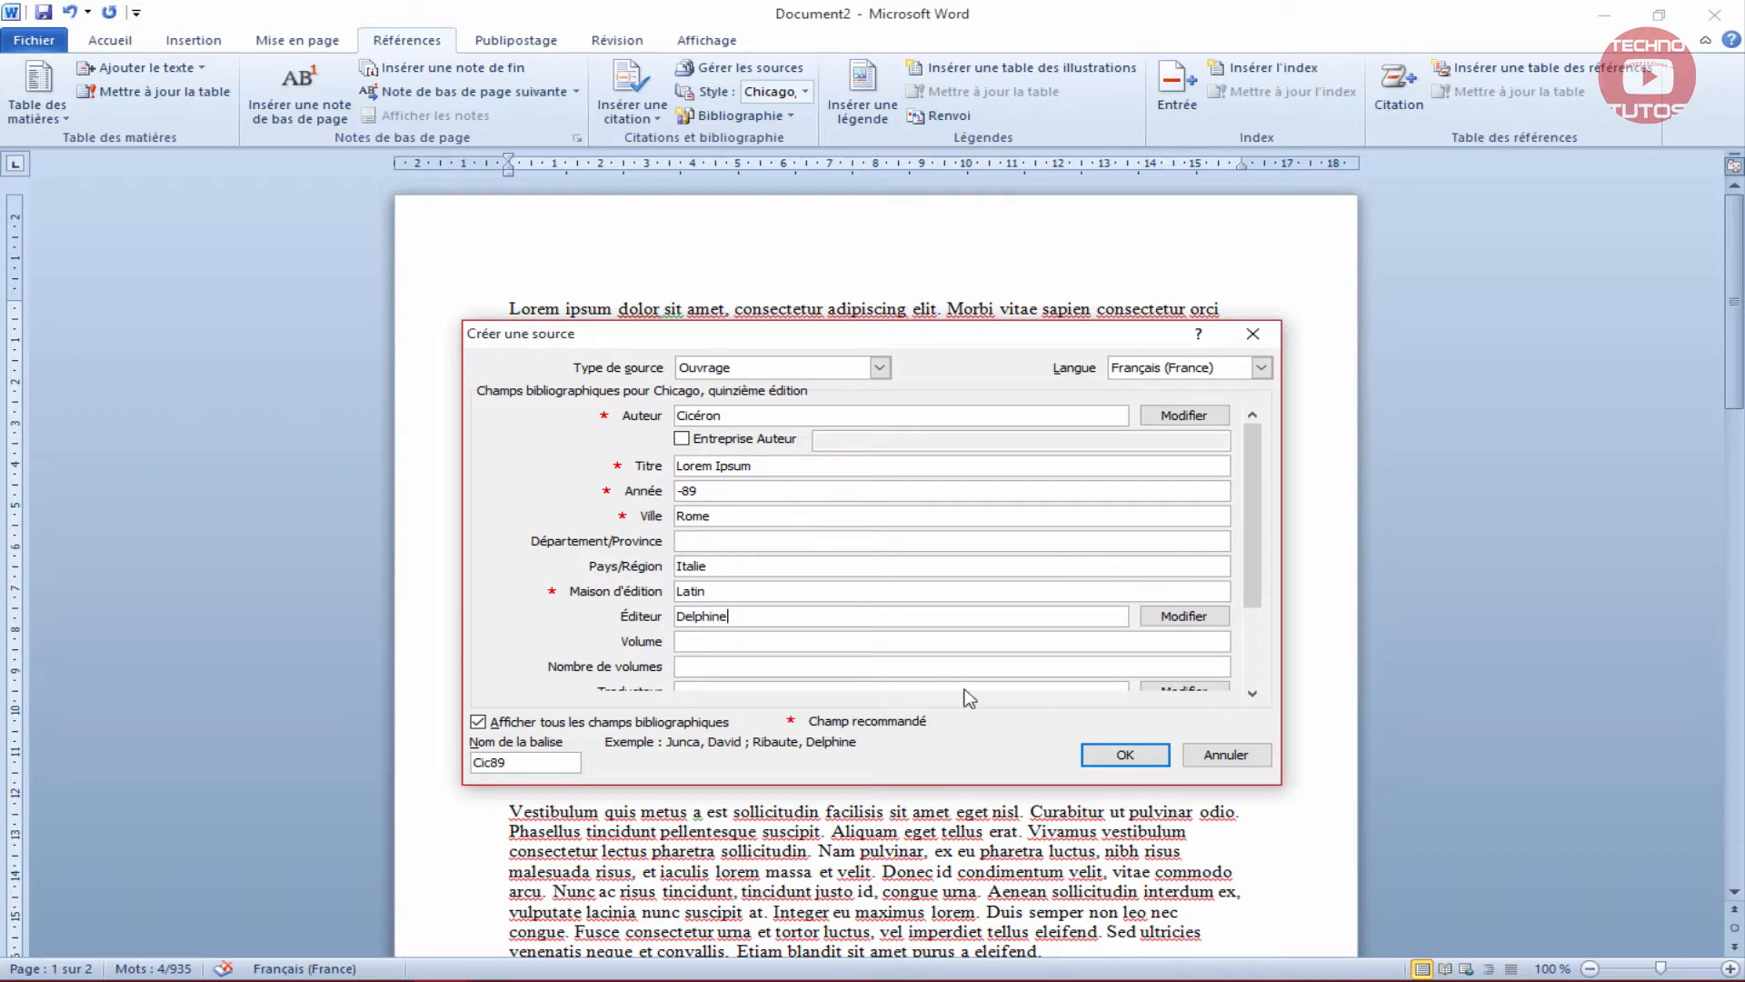
{"action": "left_click", "coordinate": [1132, 754]}
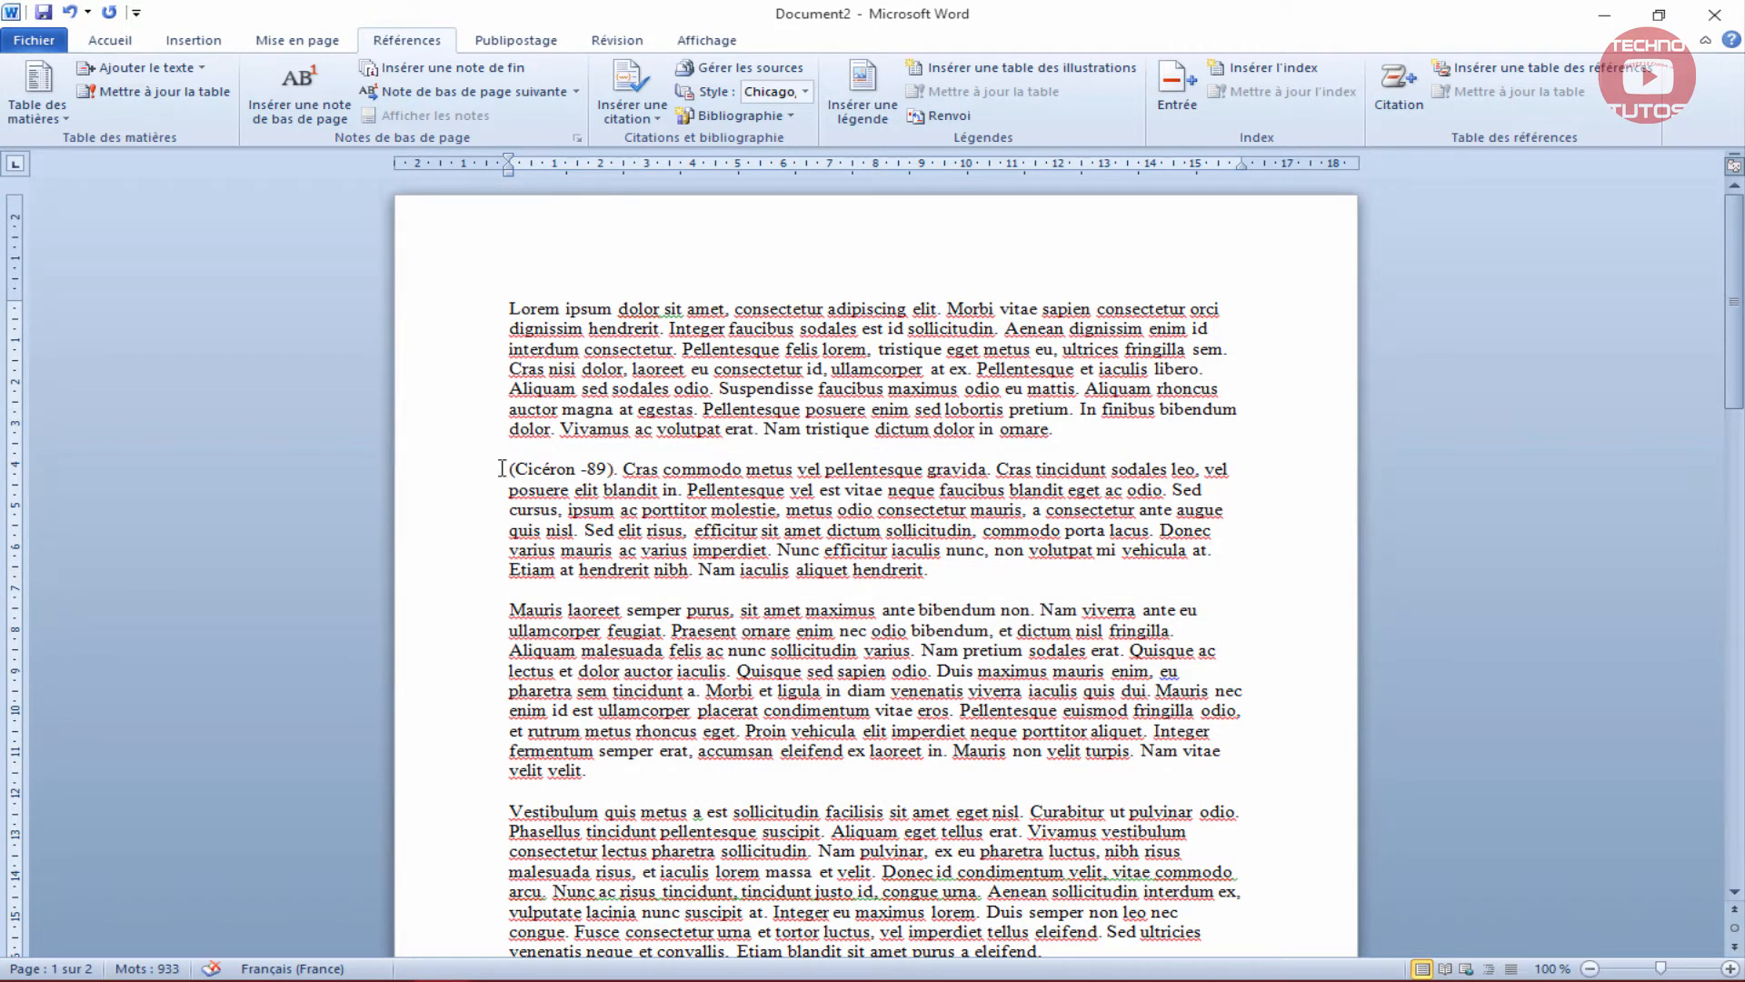
Copy the Cicéron citation at the start of the second paragraph and delete it there.
{"action": "left_click", "coordinate": [503, 469]}
{"action": "left_click", "coordinate": [503, 470]}
{"action": "left_click", "coordinate": [673, 466]}
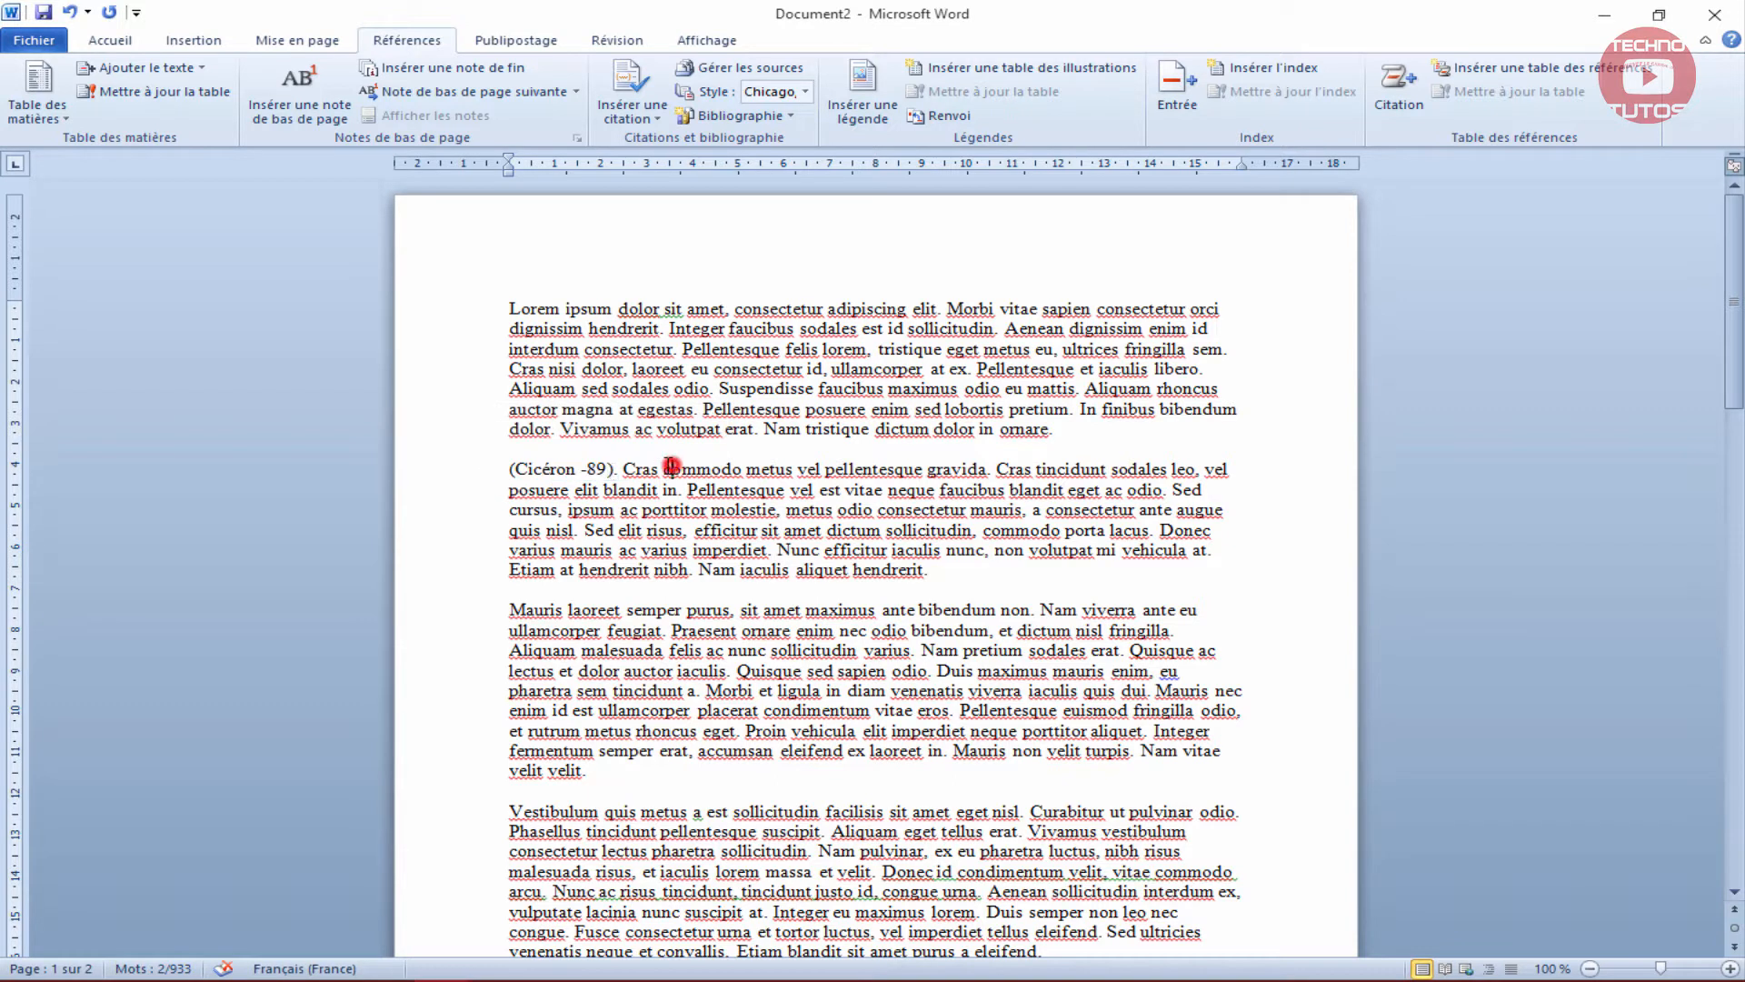
{"action": "left_click", "coordinate": [503, 470]}
{"action": "key", "text": "ctrl+c"}
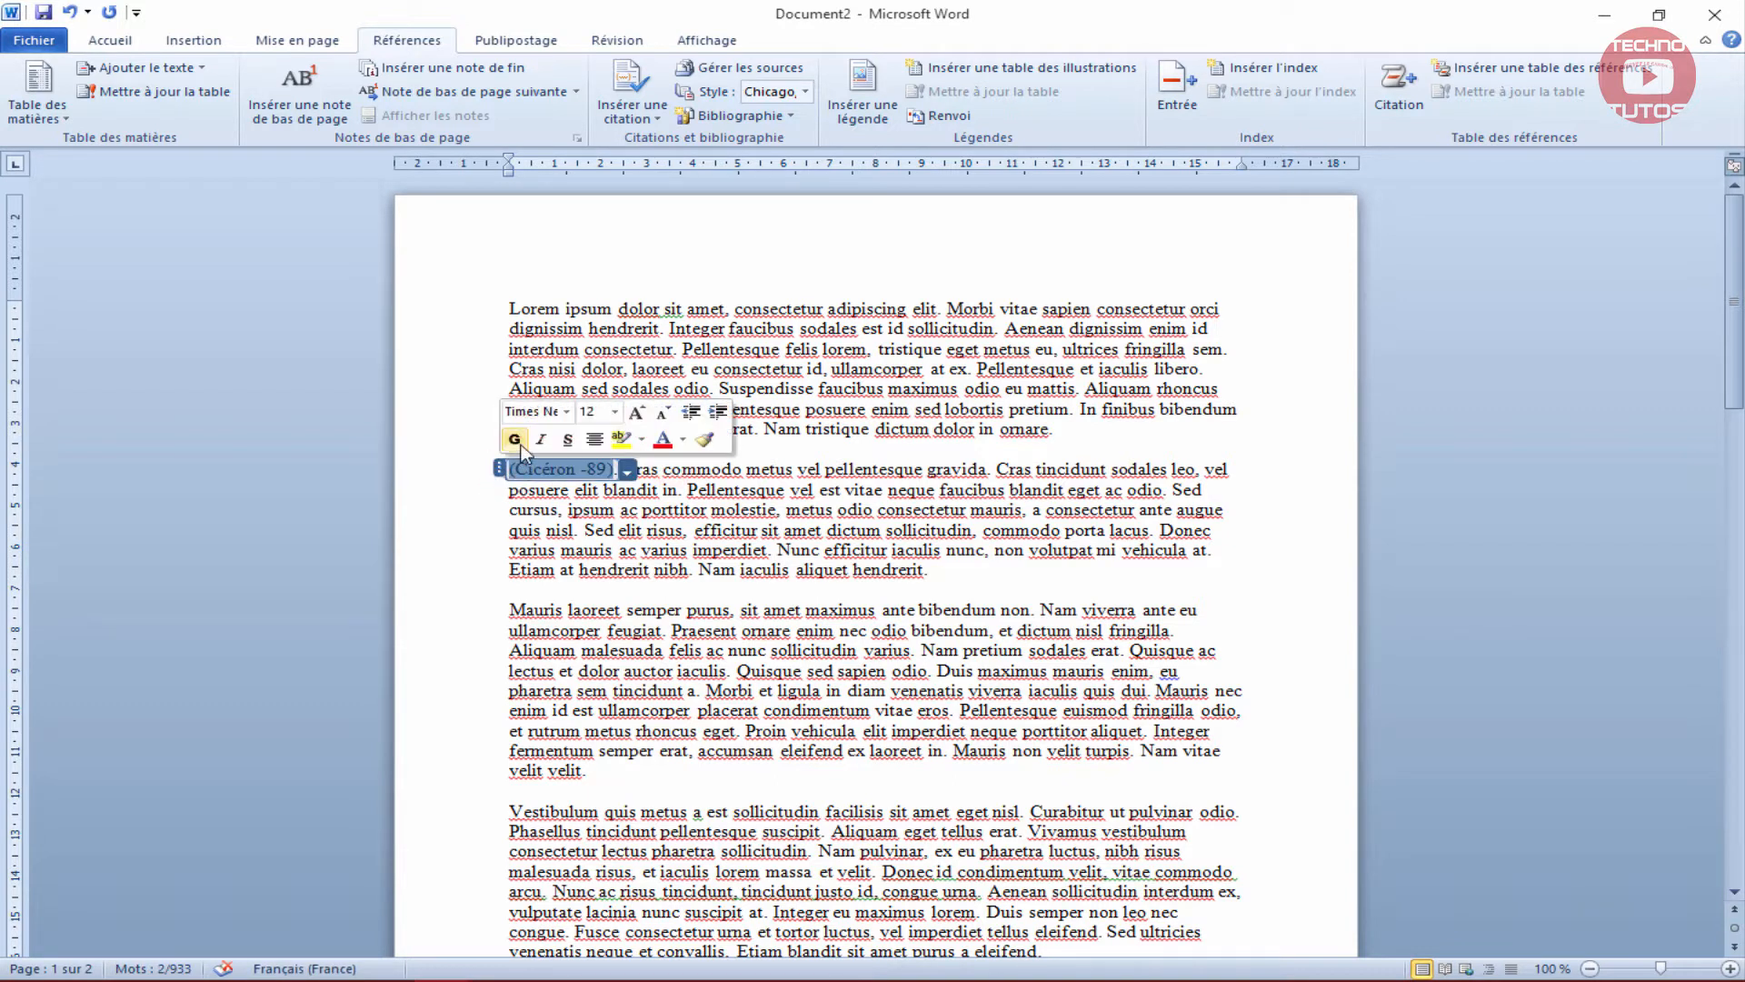
{"action": "key", "text": "Delete"}
Undo back to the original phrase "Maecenas ut massa turpis" and paste the copied citation right after it.
{"action": "left_click", "coordinate": [71, 12]}
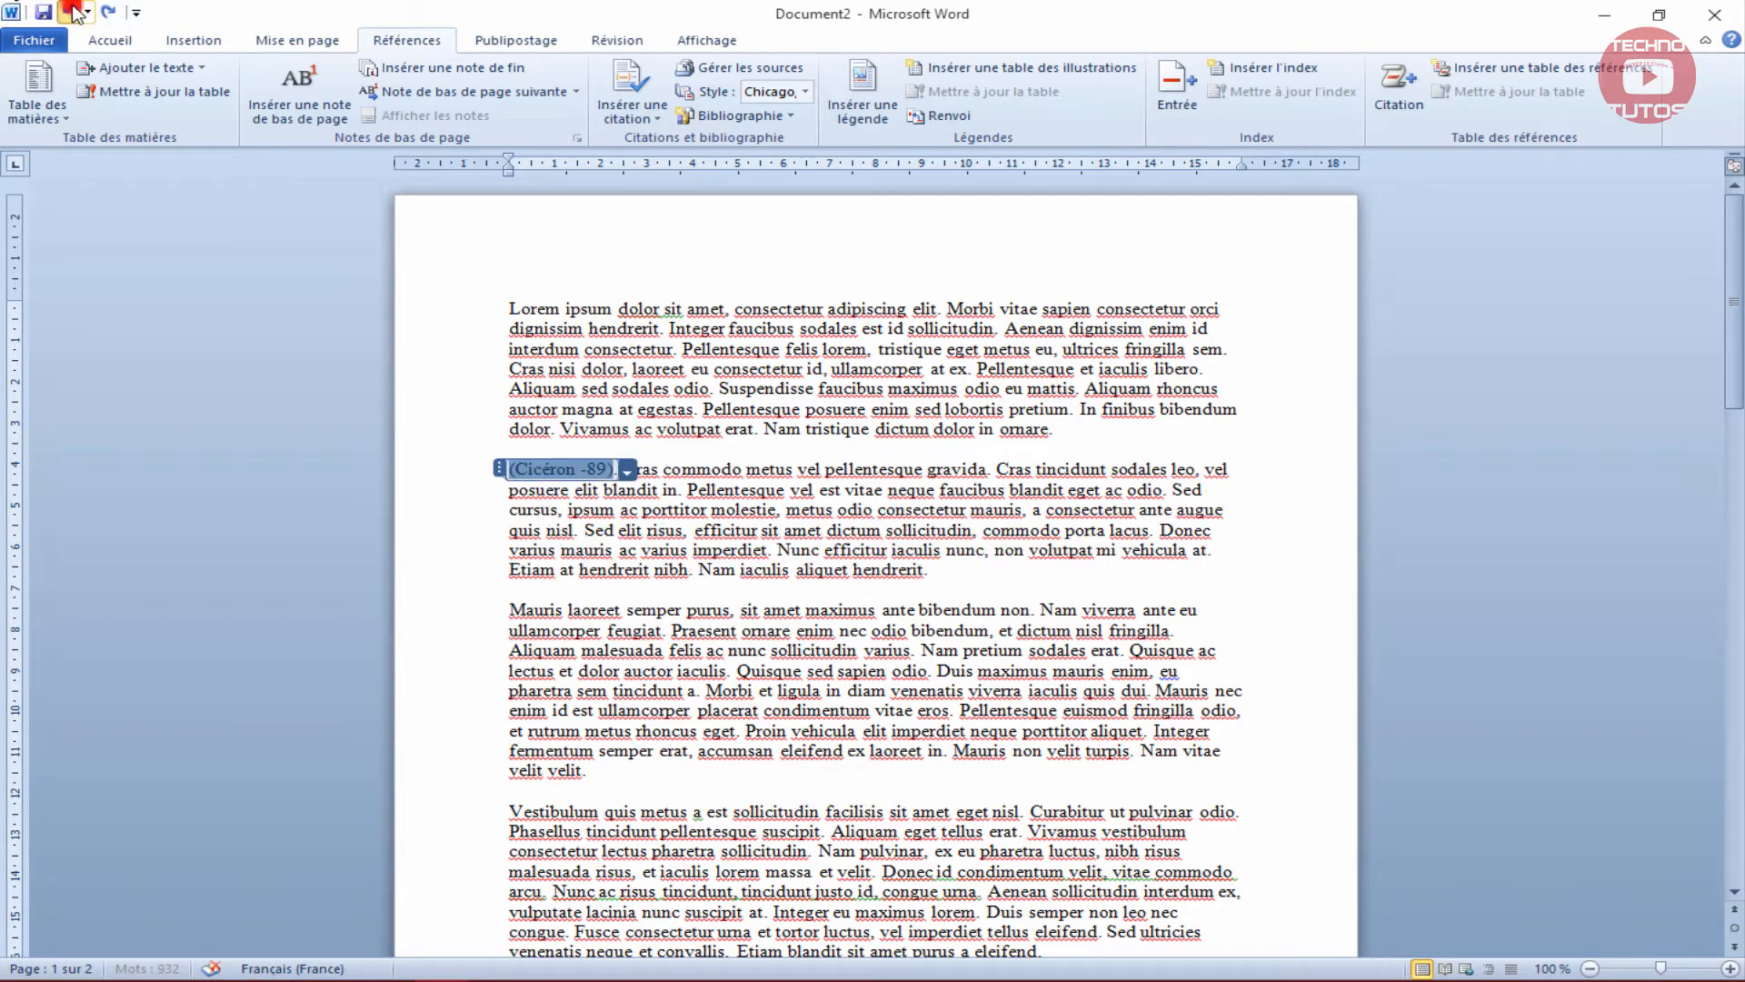
{"action": "left_click", "coordinate": [71, 12]}
{"action": "left_click", "coordinate": [71, 12]}
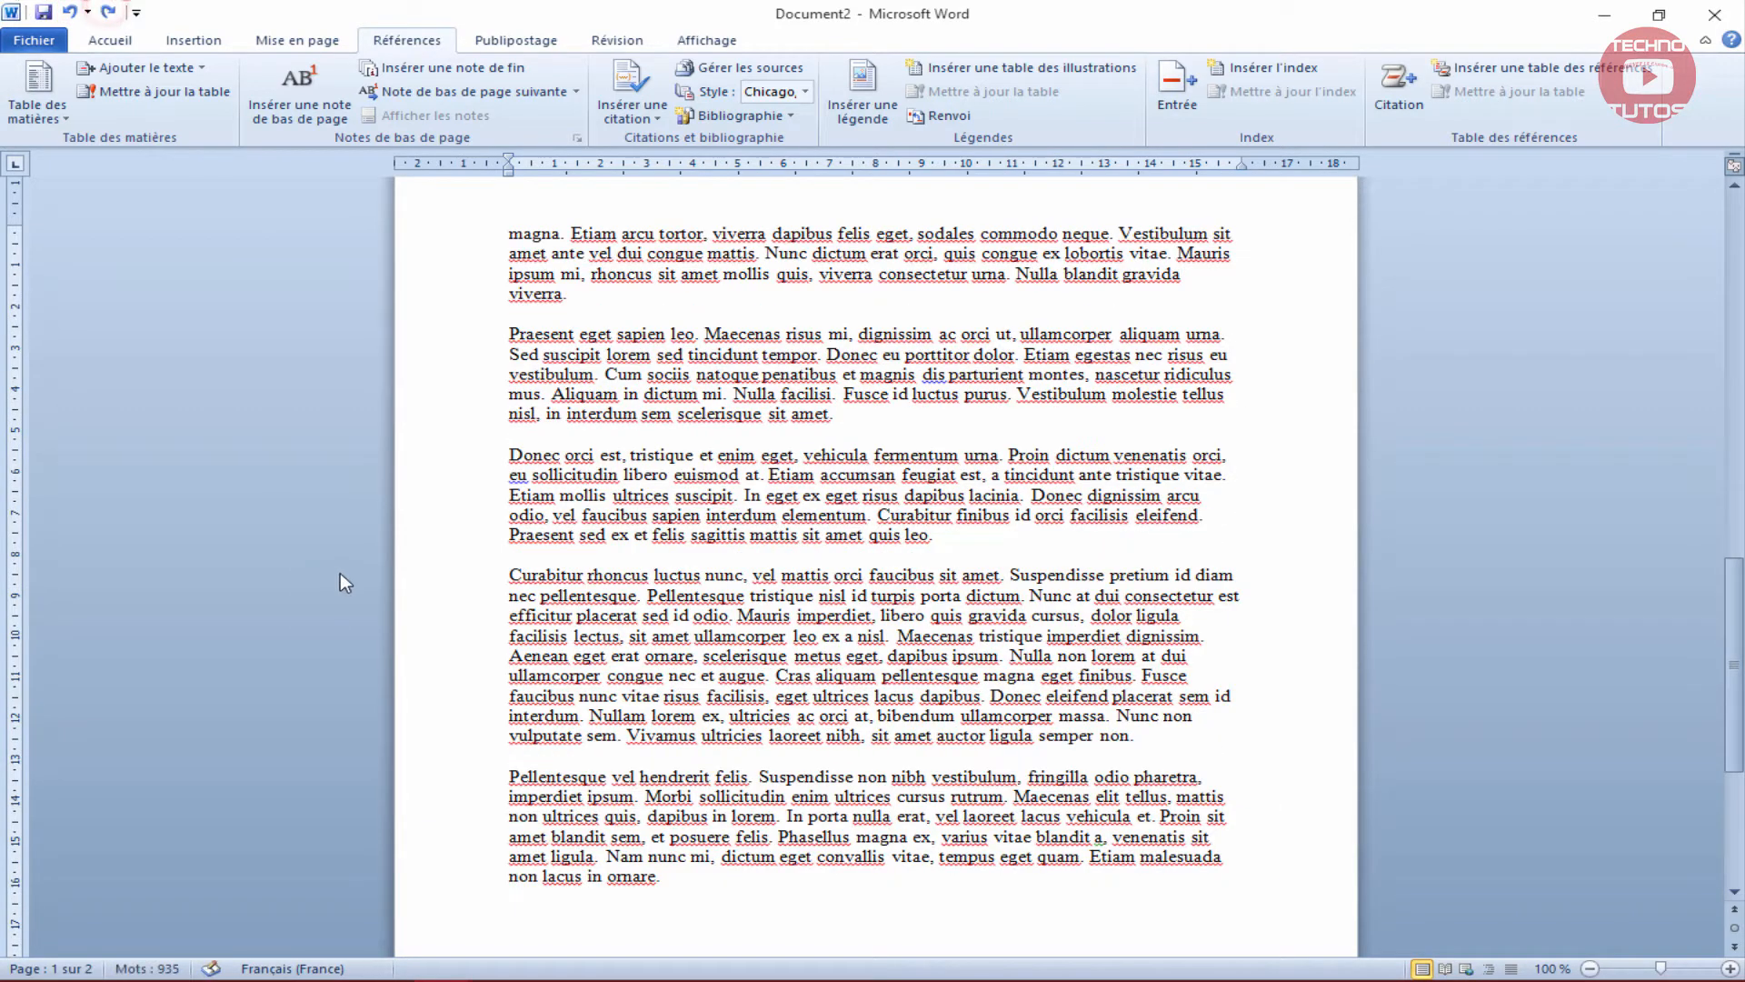
{"action": "scroll", "coordinate": [401, 485], "scroll_direction": "up", "scroll_amount": 6}
{"action": "scroll", "coordinate": [401, 485], "scroll_direction": "up", "scroll_amount": 10}
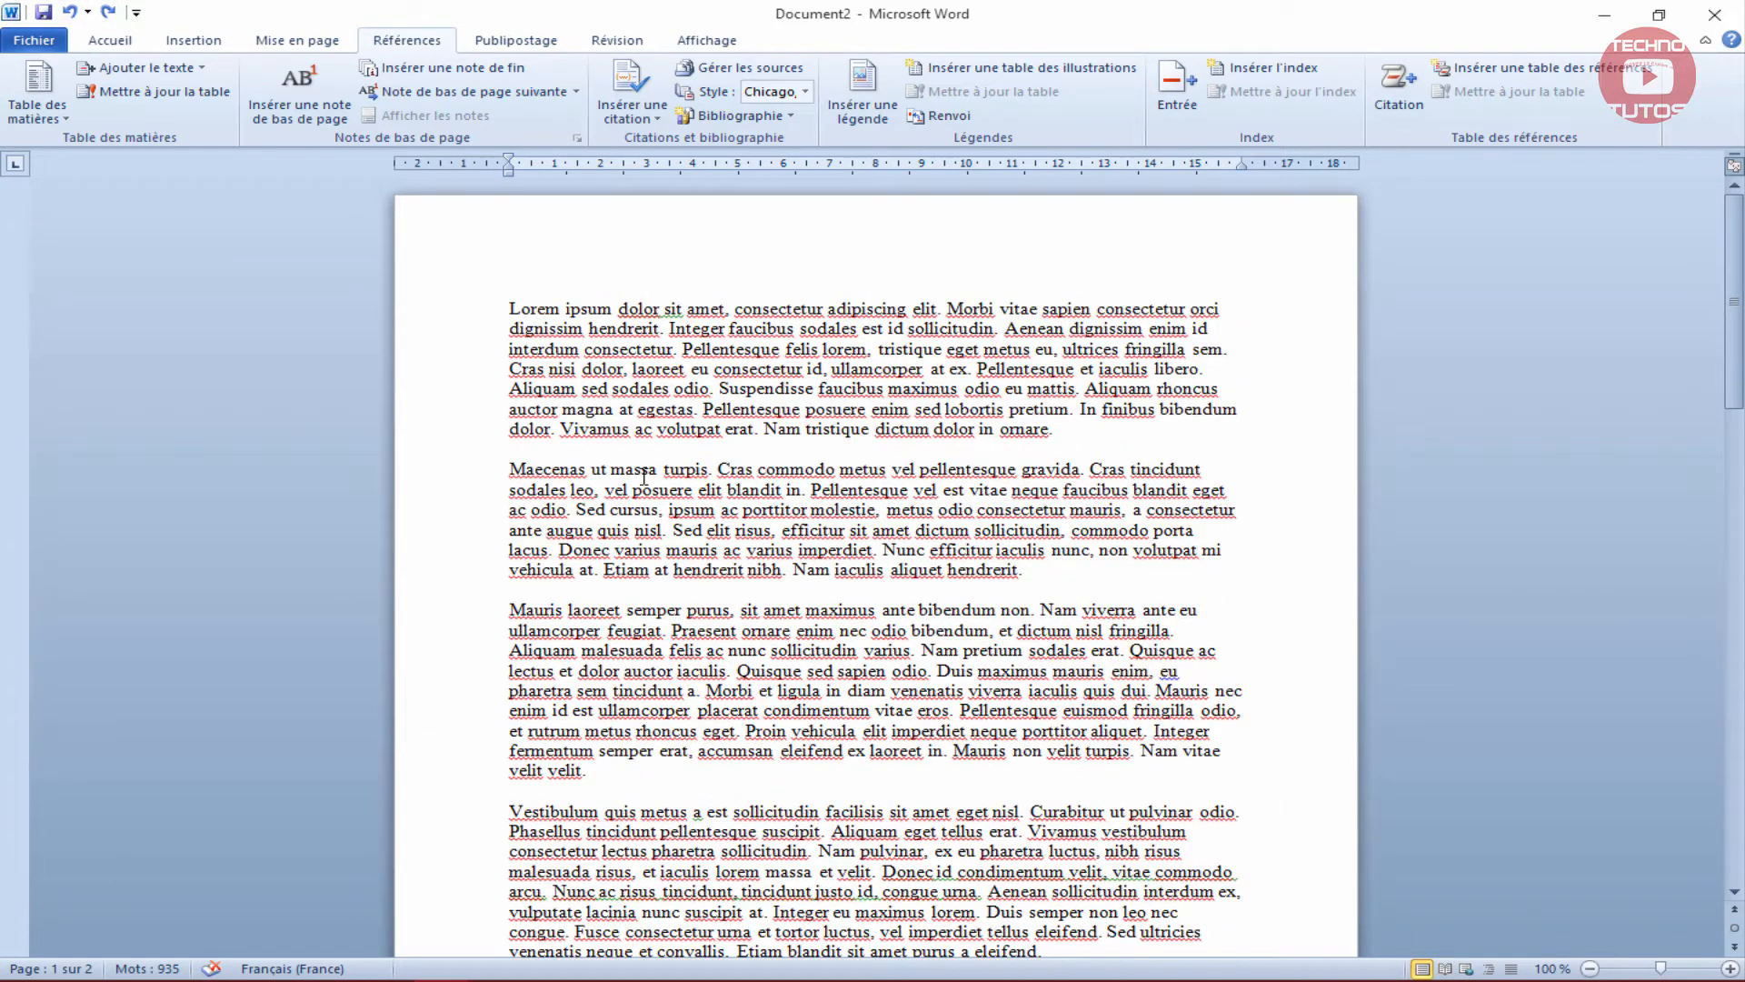
{"action": "left_click", "coordinate": [708, 469]}
{"action": "key", "text": "ctrl+v"}
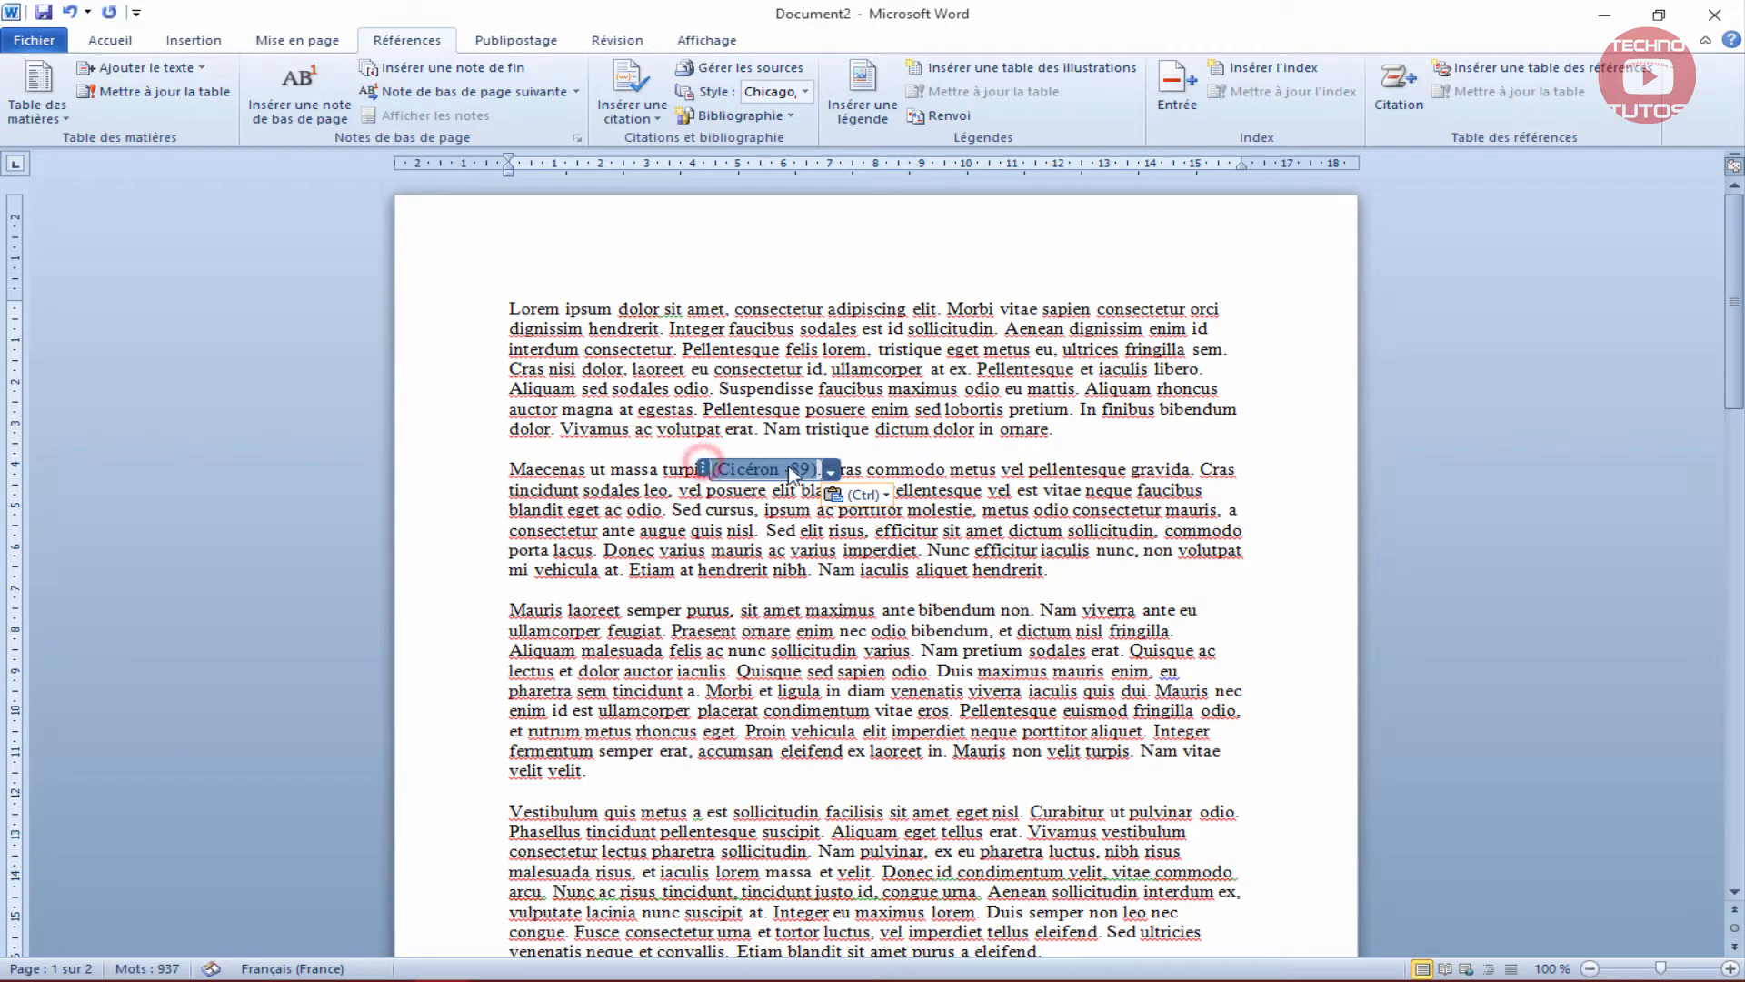
Copy the citation after "turpis" and add page 89 to that citation.
{"action": "left_click_drag", "start_coordinate": [708, 469], "coordinate": [833, 473]}
{"action": "key", "text": "ctrl+c"}
{"action": "left_click", "coordinate": [831, 470]}
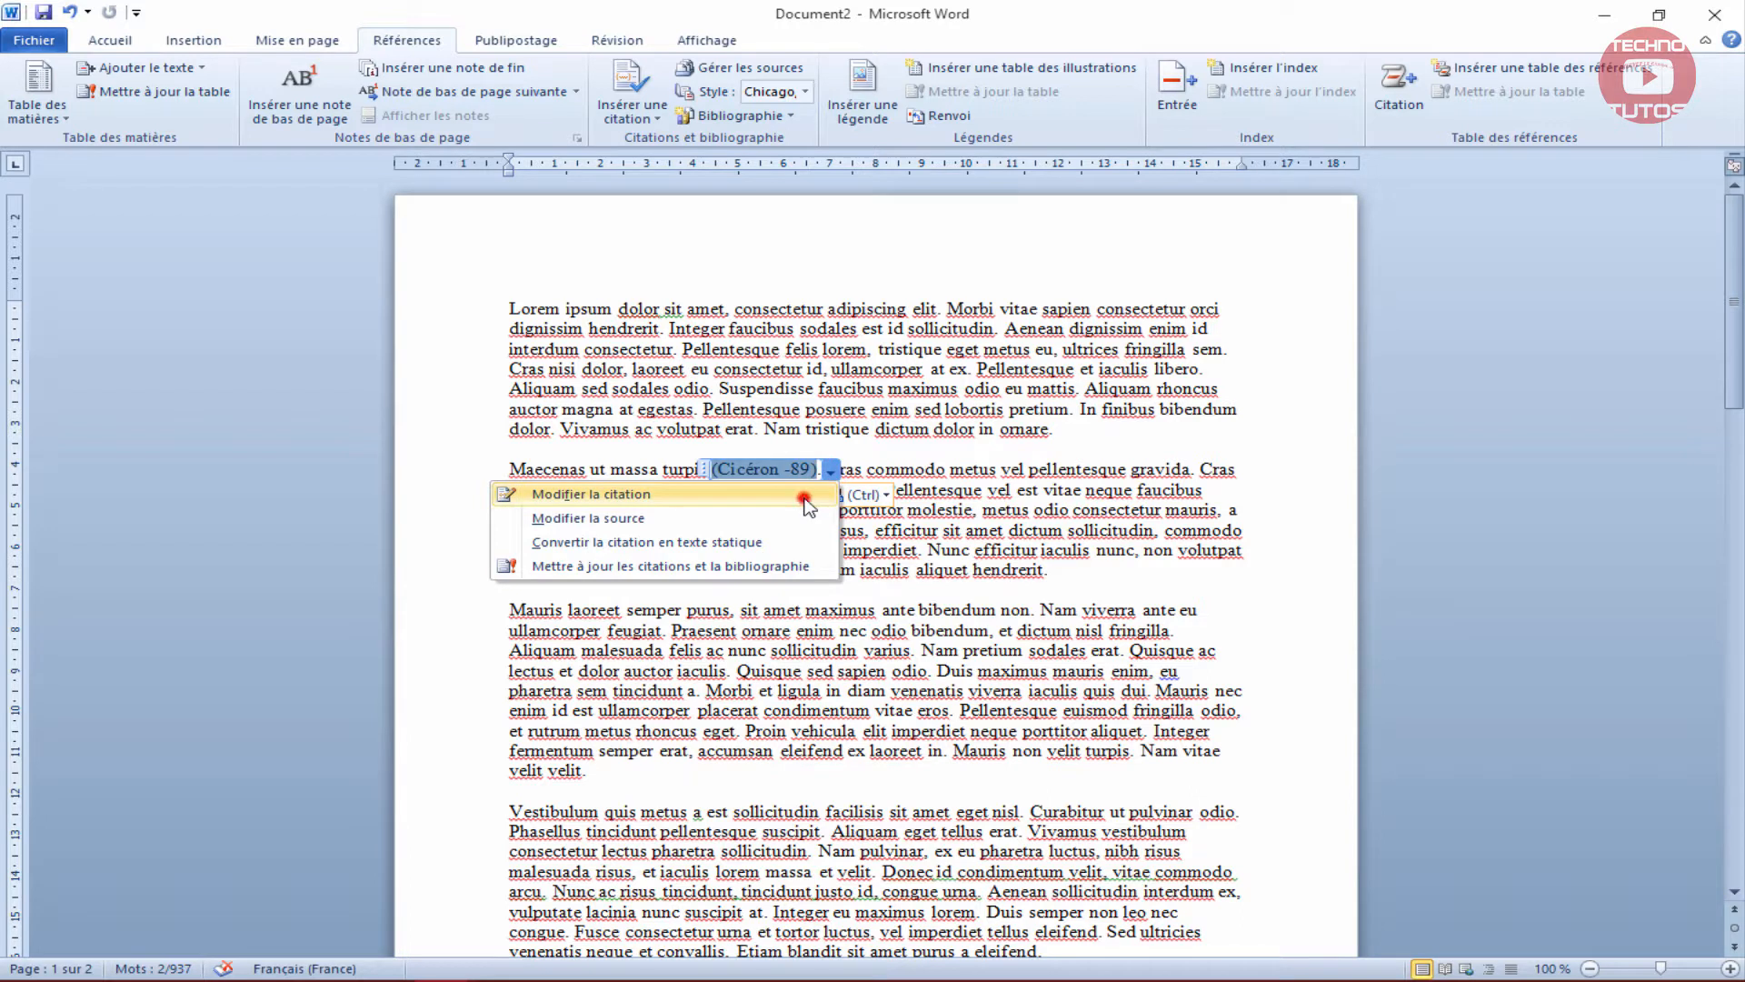
{"action": "left_click", "coordinate": [804, 499]}
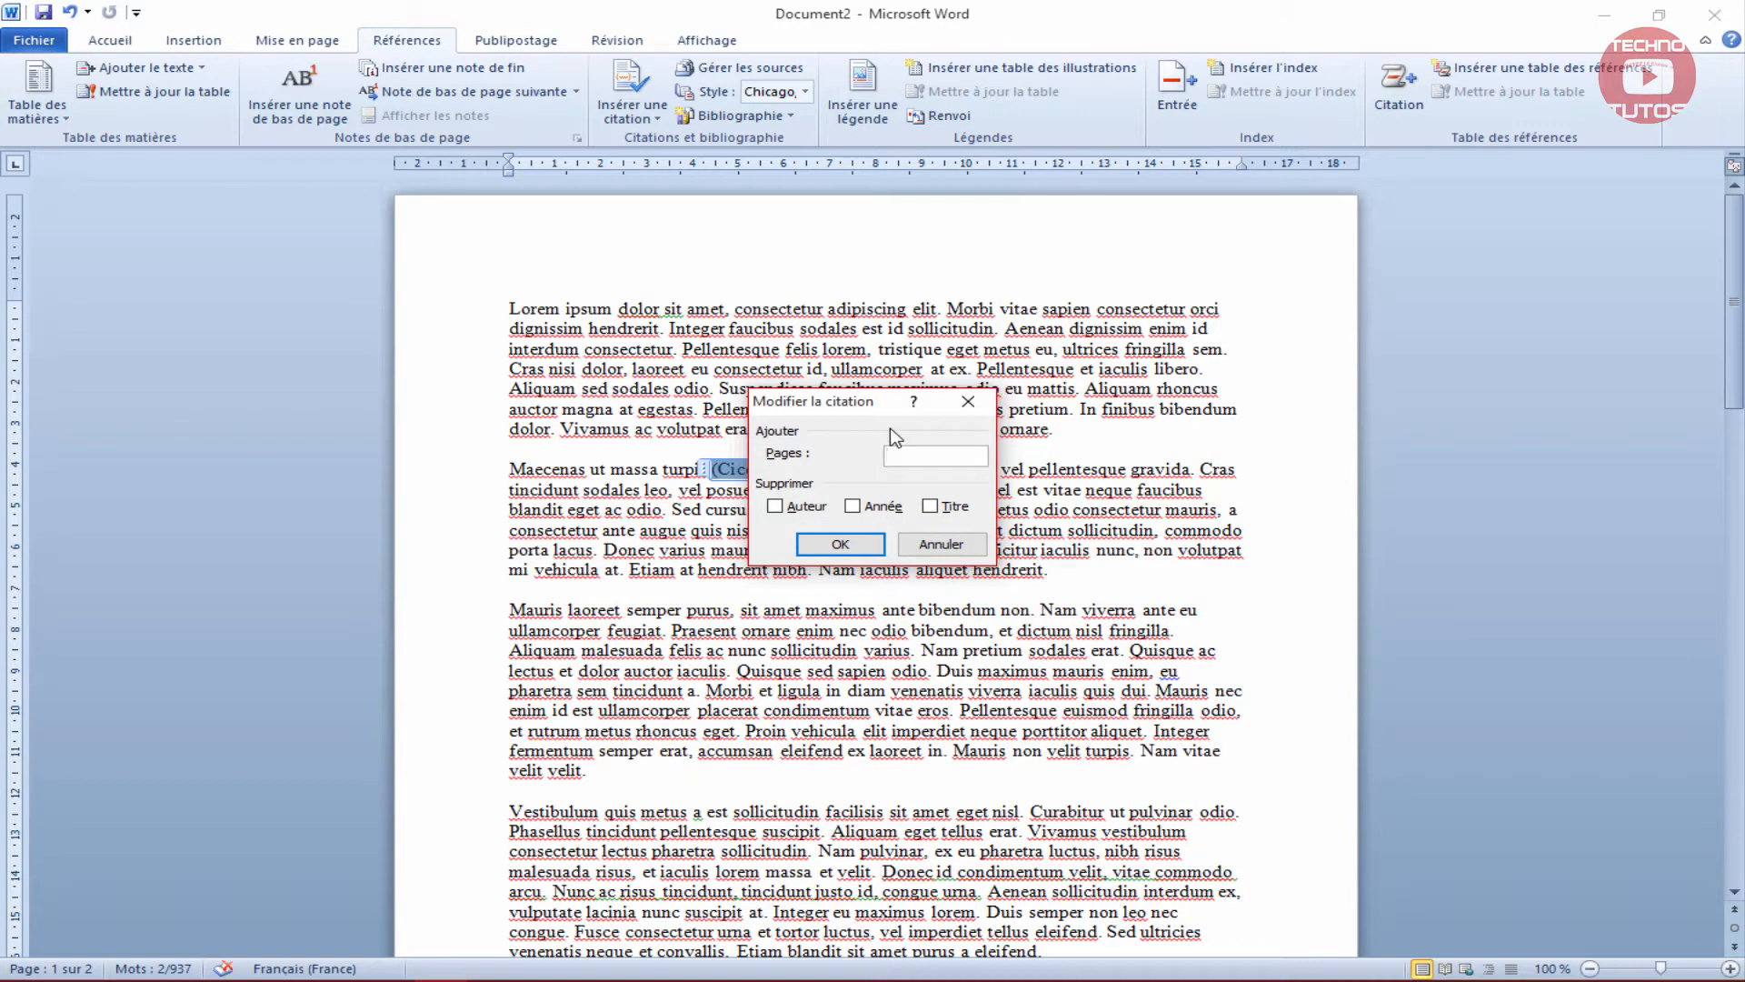
{"action": "left_click", "coordinate": [840, 544]}
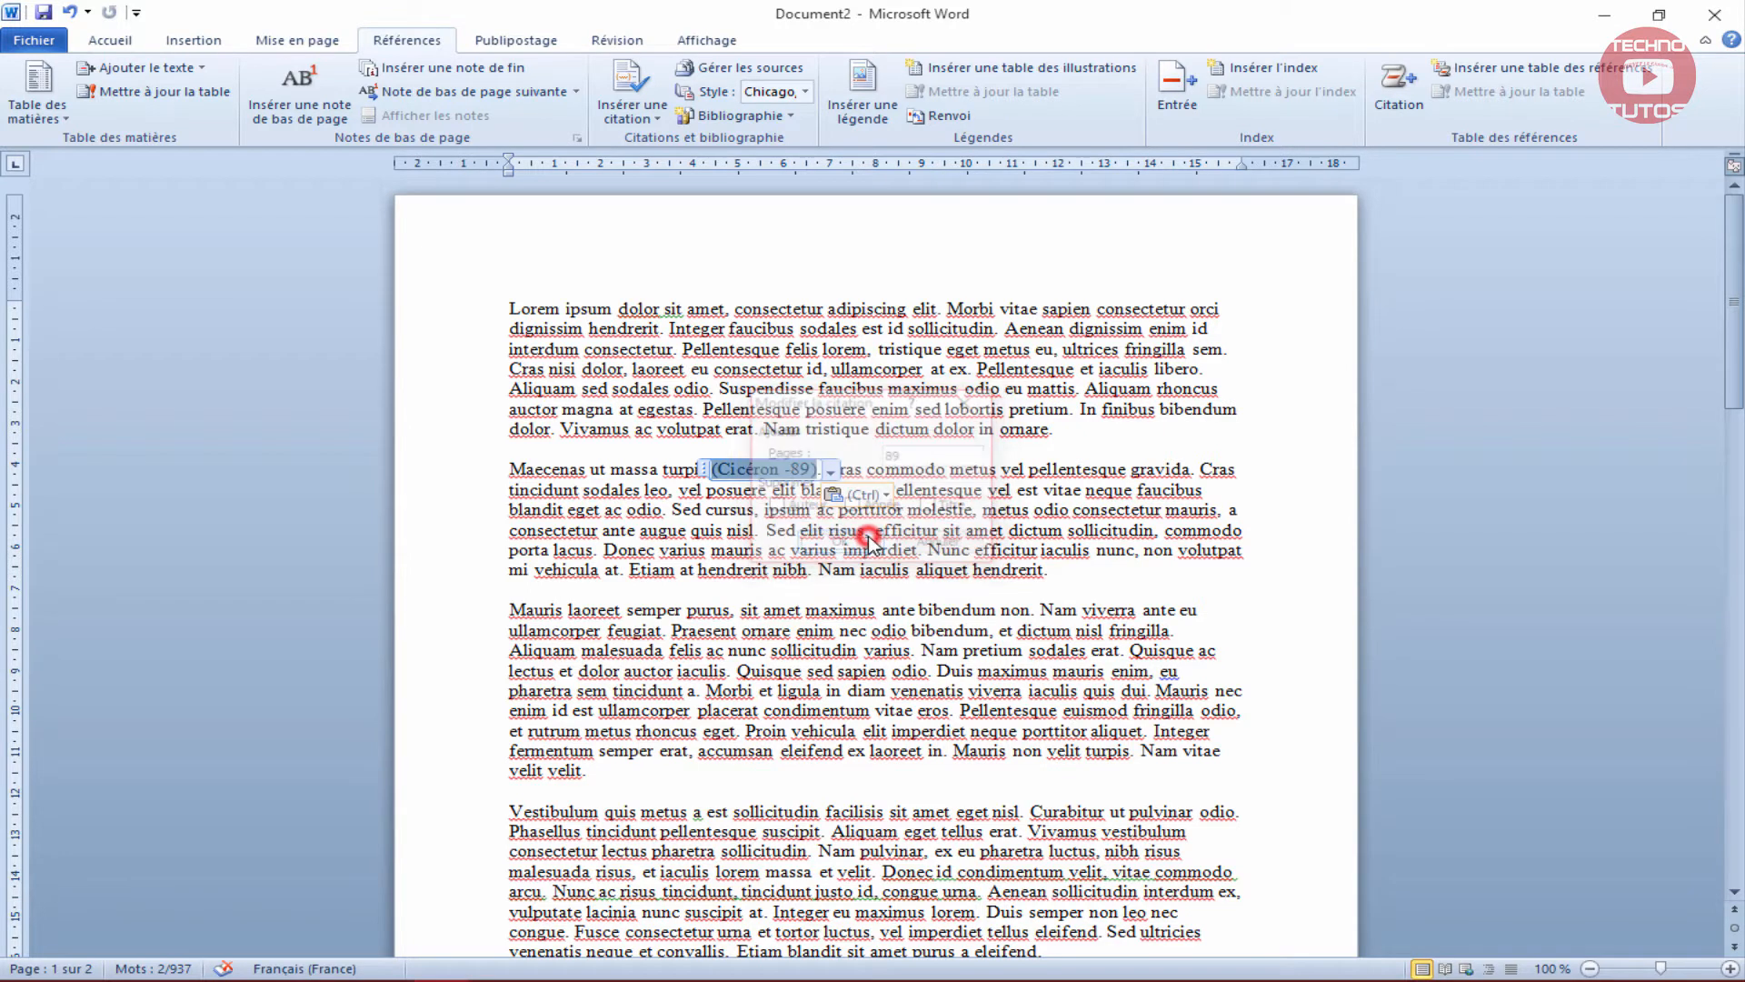
{"action": "left_click", "coordinate": [823, 473]}
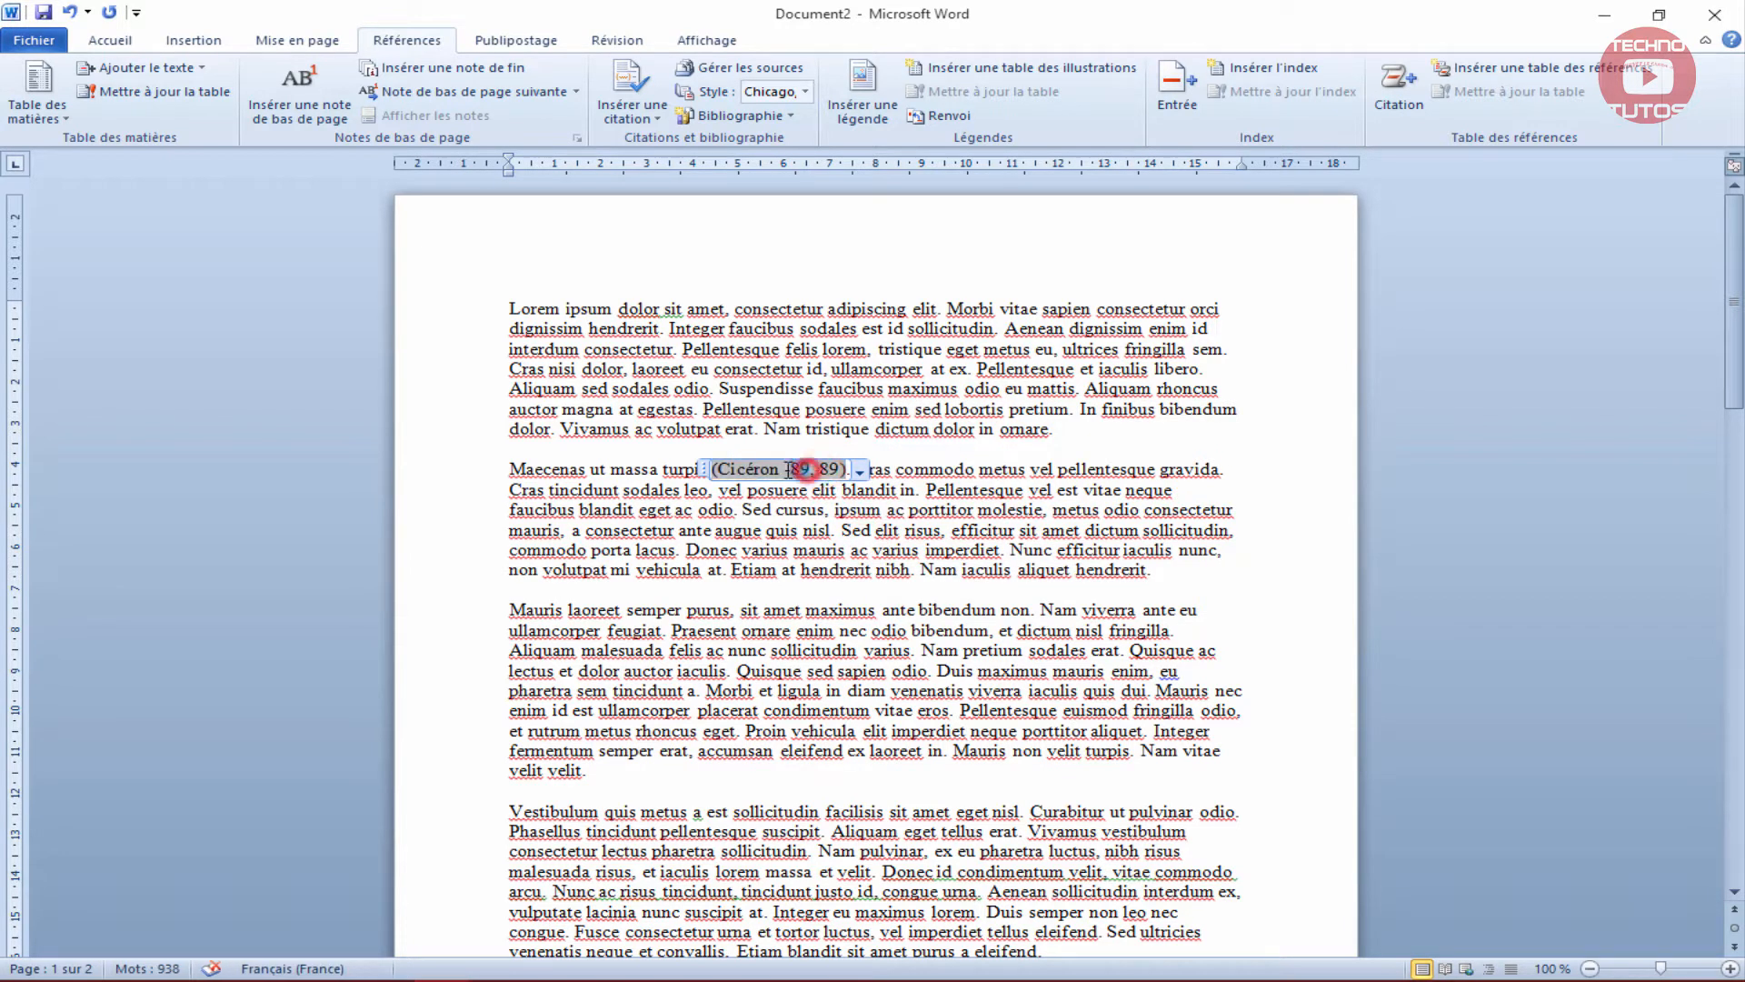
{"action": "left_click", "coordinate": [660, 490]}
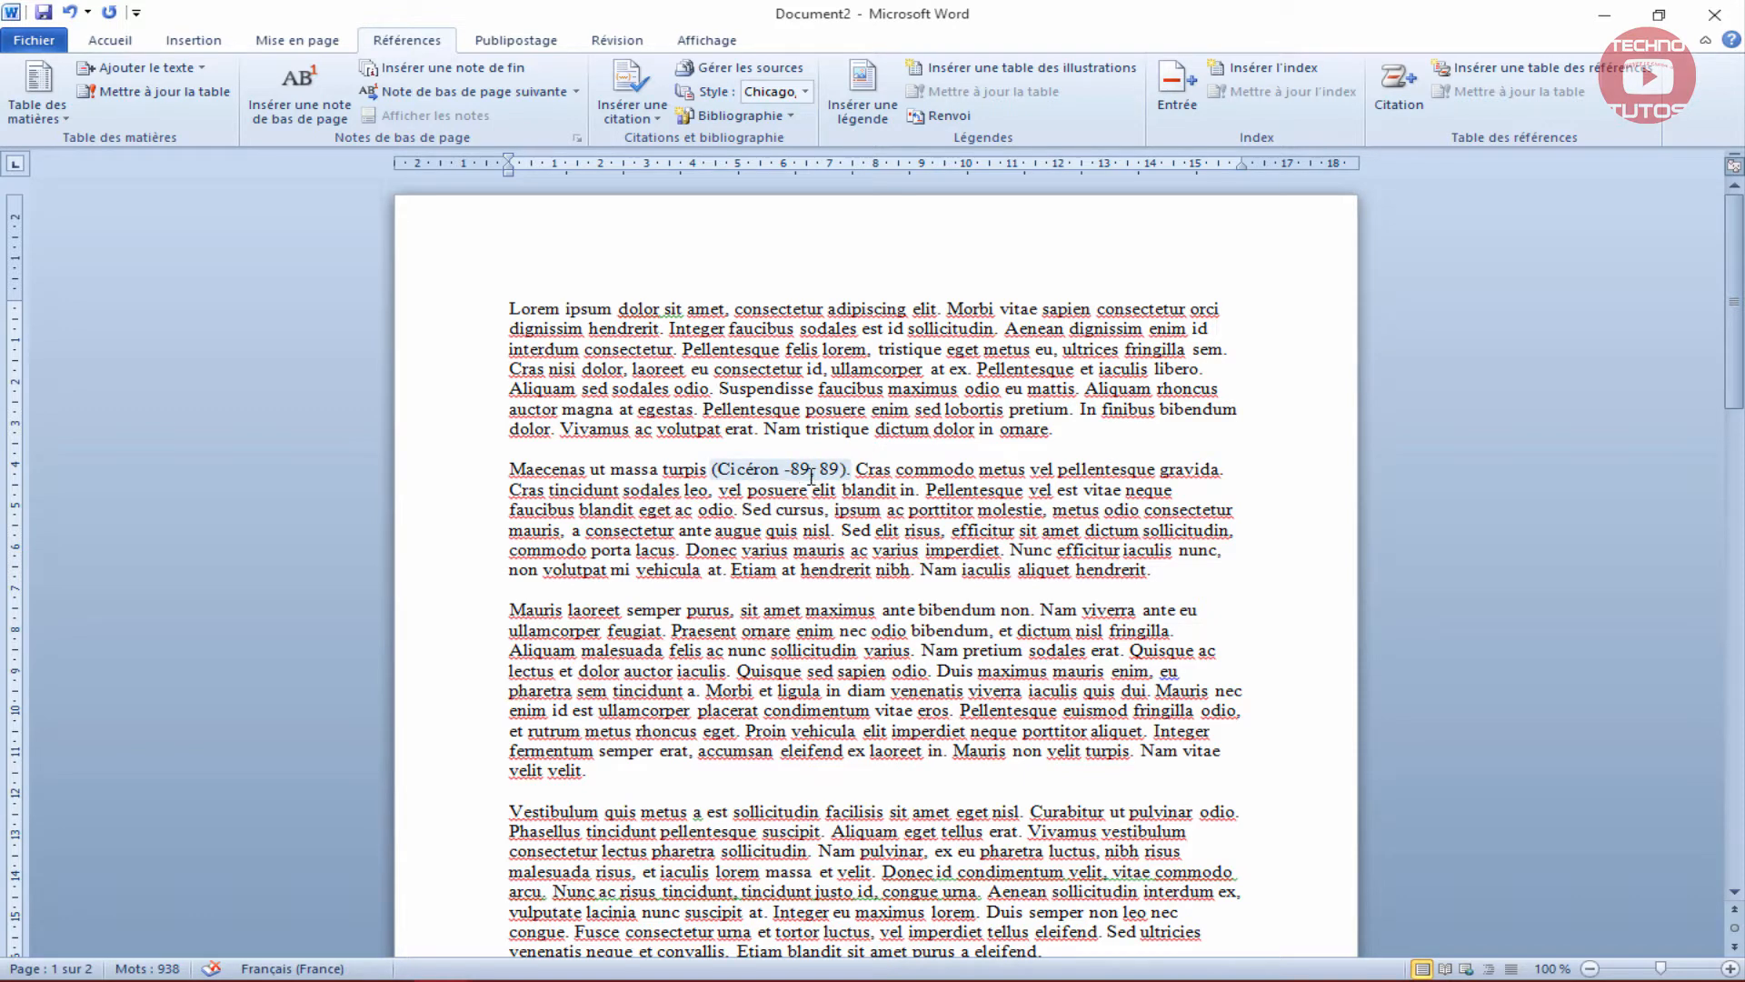
Paste the copied citation after "sit amet eget nisl" in the paragraph beginning "Vestibulum quis metus".
{"action": "scroll", "coordinate": [788, 477], "scroll_direction": "down", "scroll_amount": 20}
{"action": "scroll", "coordinate": [787, 520], "scroll_direction": "up", "scroll_amount": 15}
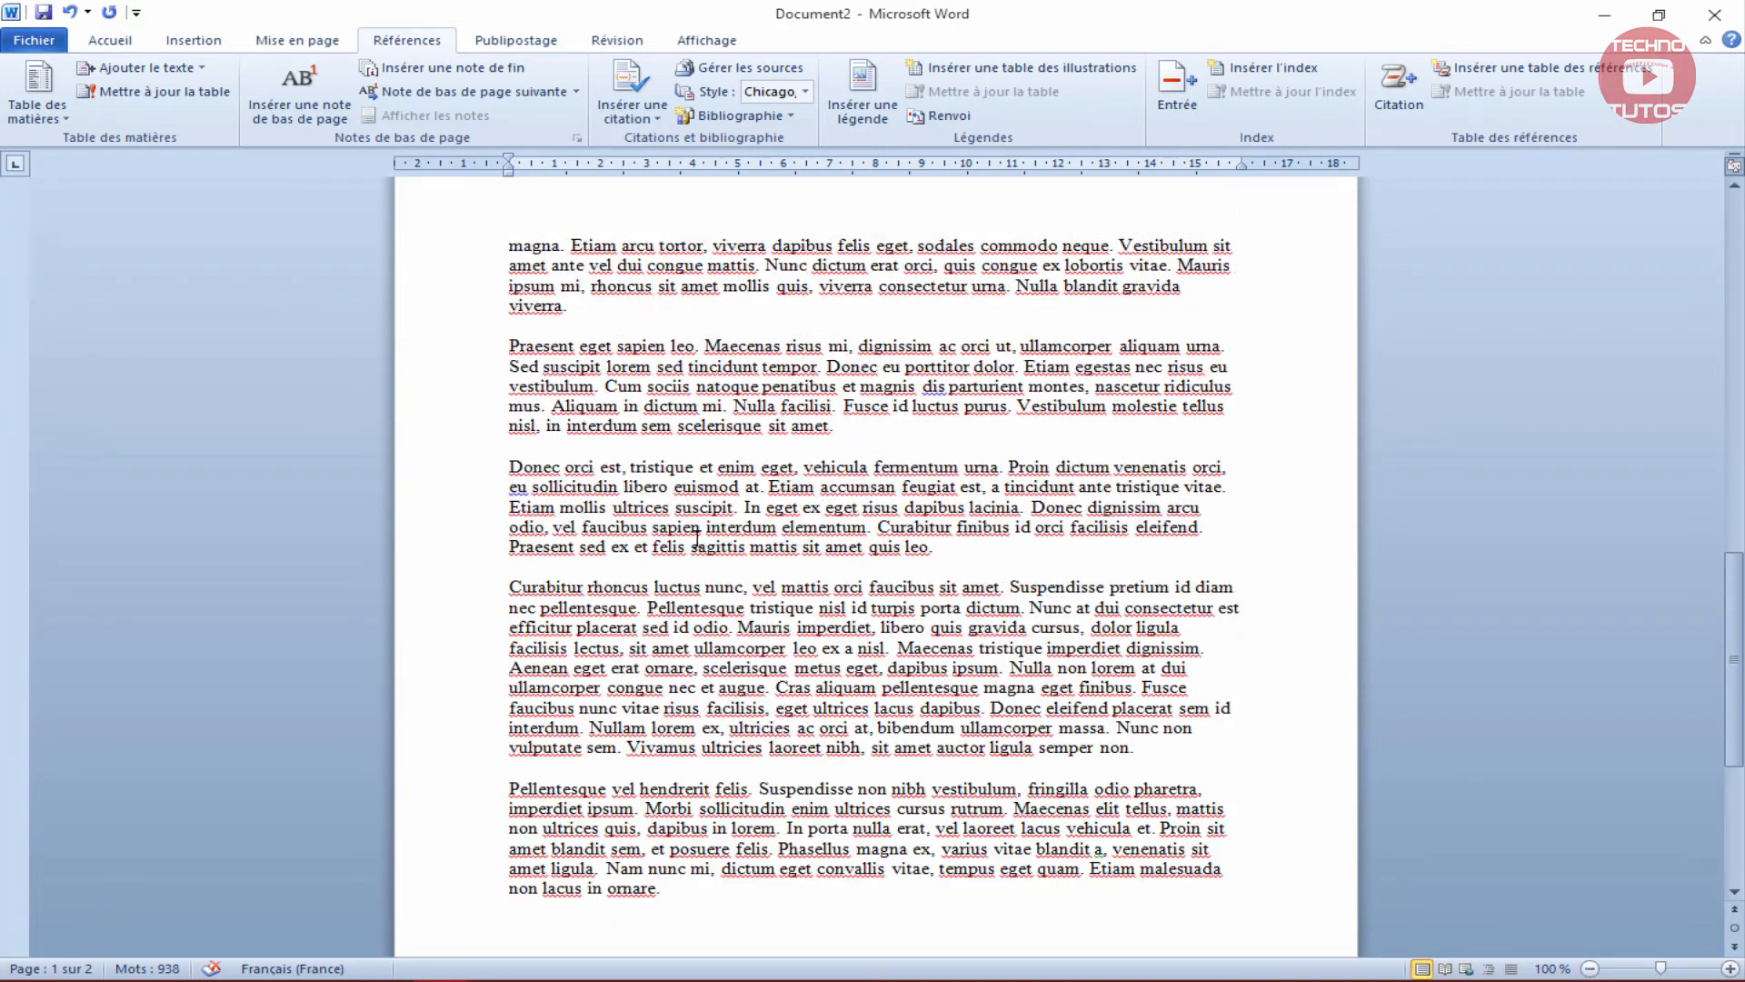
{"action": "scroll", "coordinate": [791, 427], "scroll_direction": "up", "scroll_amount": 3}
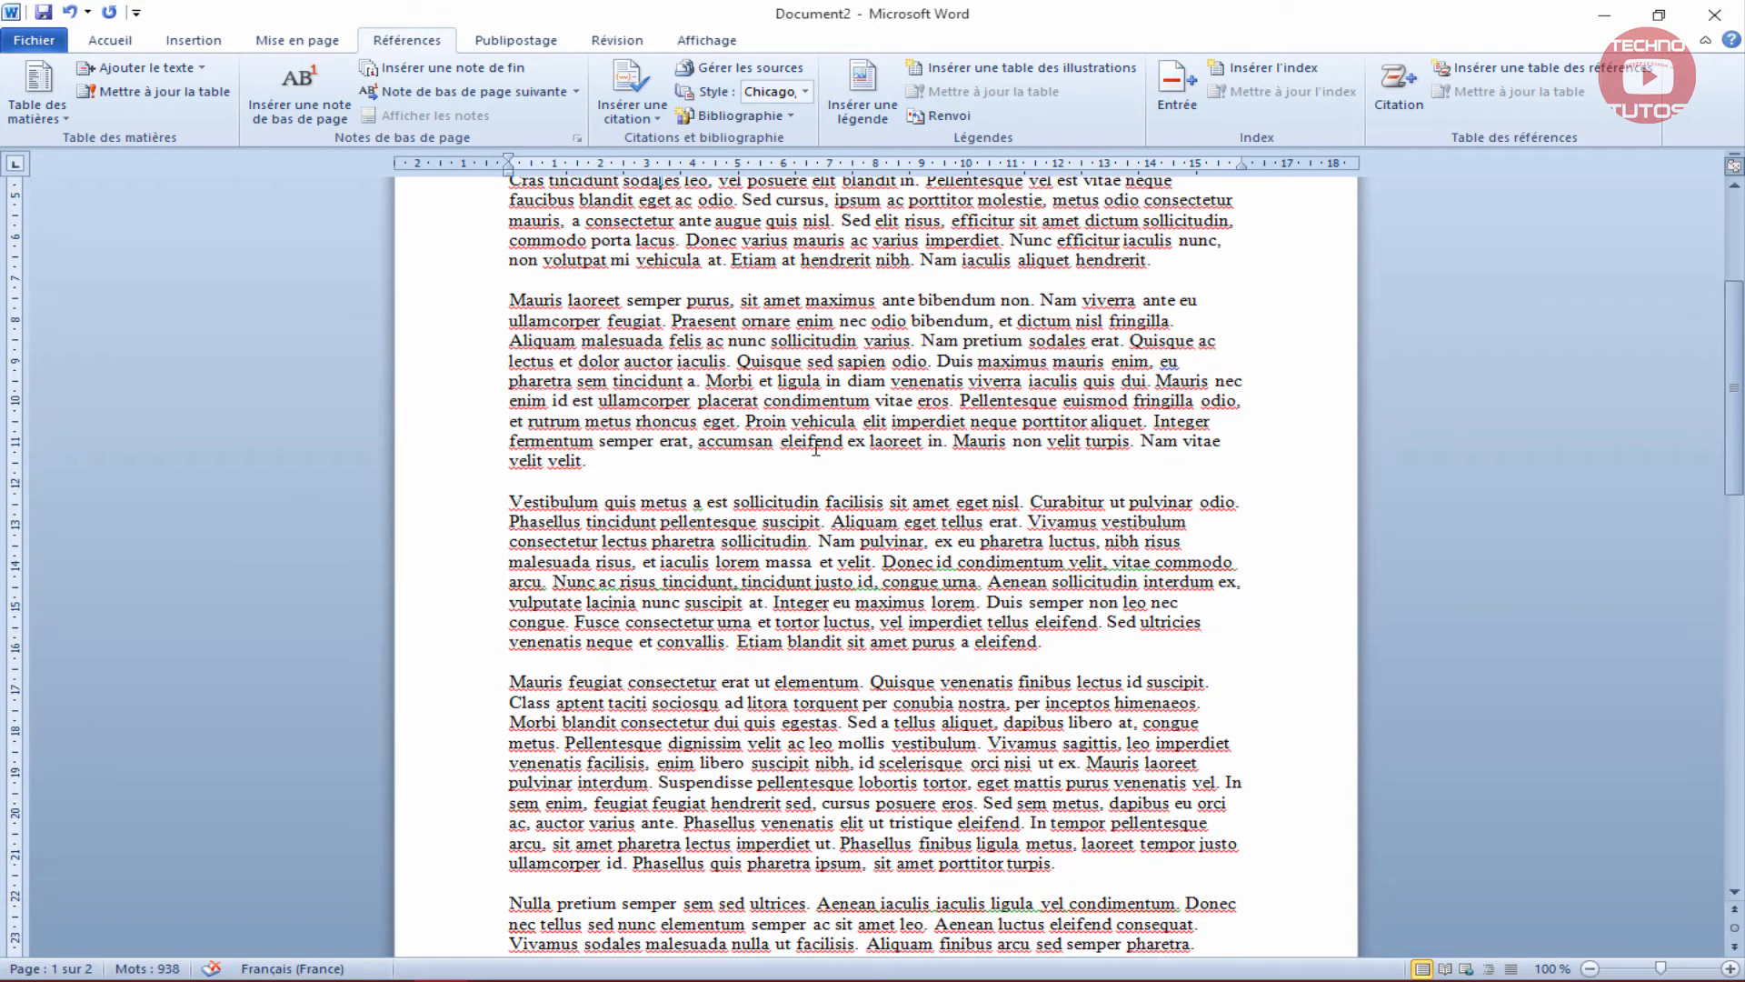
{"action": "left_click", "coordinate": [1016, 502]}
{"action": "key", "text": "ctrl+v"}
Paste the citation after "vel condimentum" in the paragraph beginning "Nulla pretium semper" and select it.
{"action": "scroll", "coordinate": [964, 513], "scroll_direction": "down", "scroll_amount": 5}
{"action": "scroll", "coordinate": [962, 511], "scroll_direction": "down", "scroll_amount": 1}
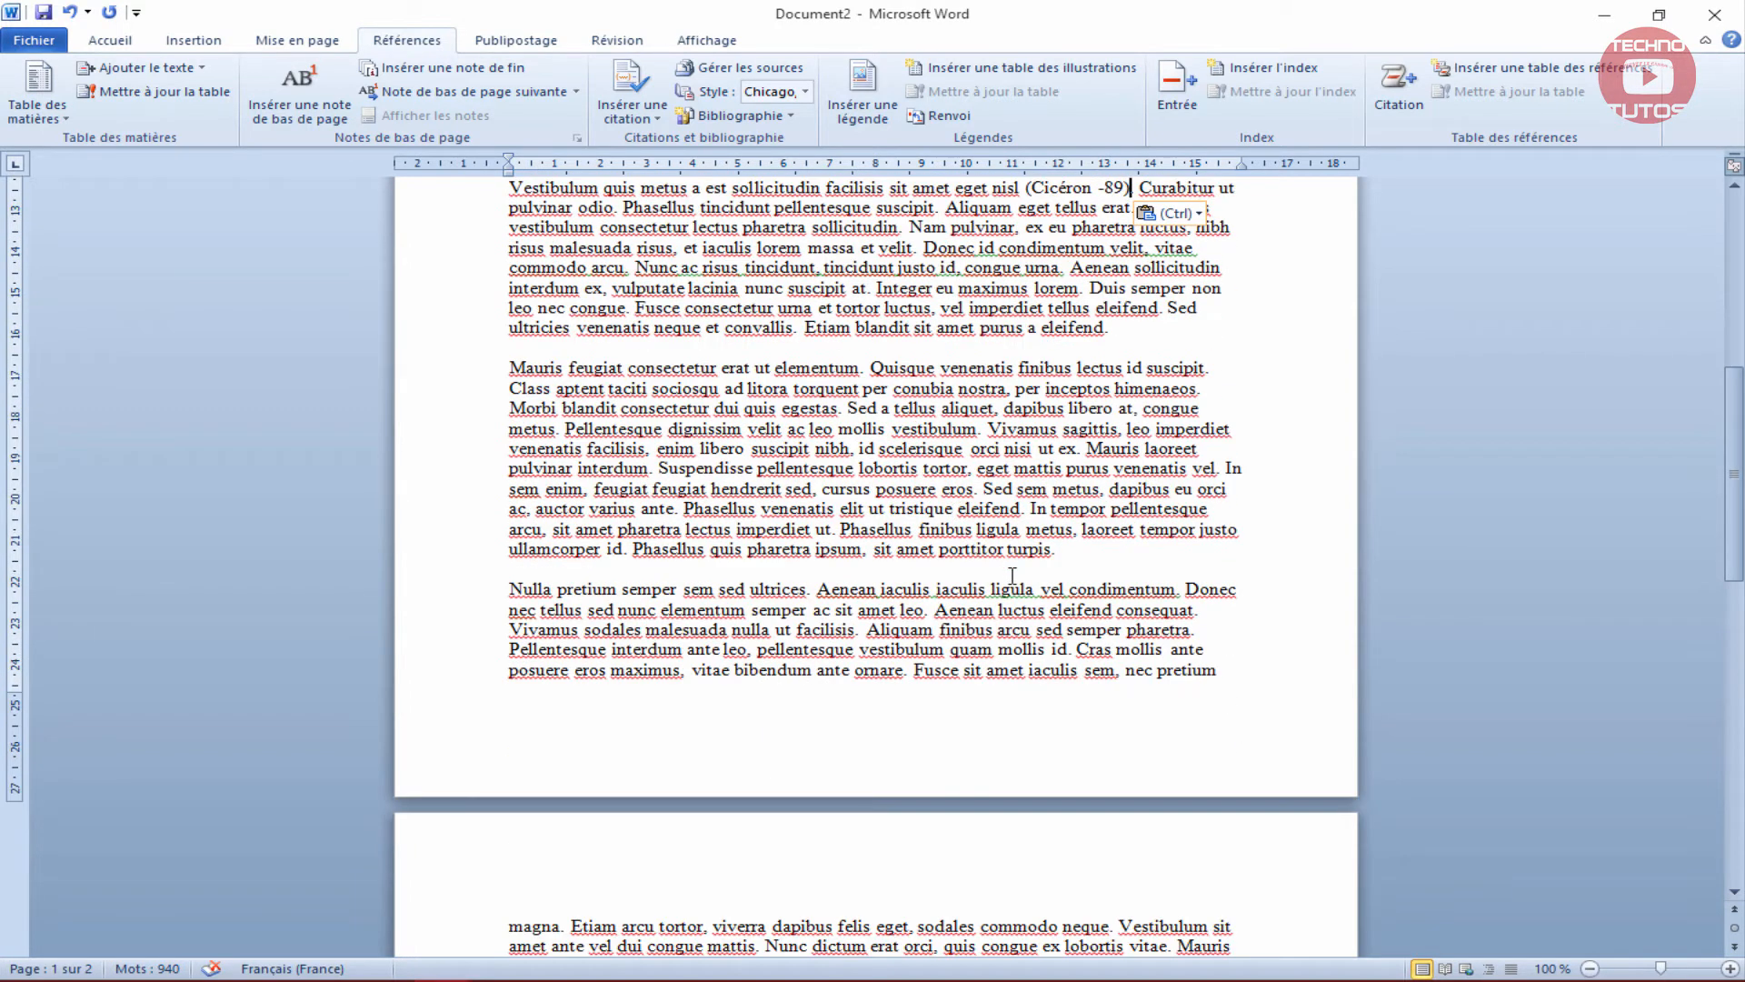
{"action": "left_click", "coordinate": [1175, 589]}
{"action": "key", "text": "ctrl+v"}
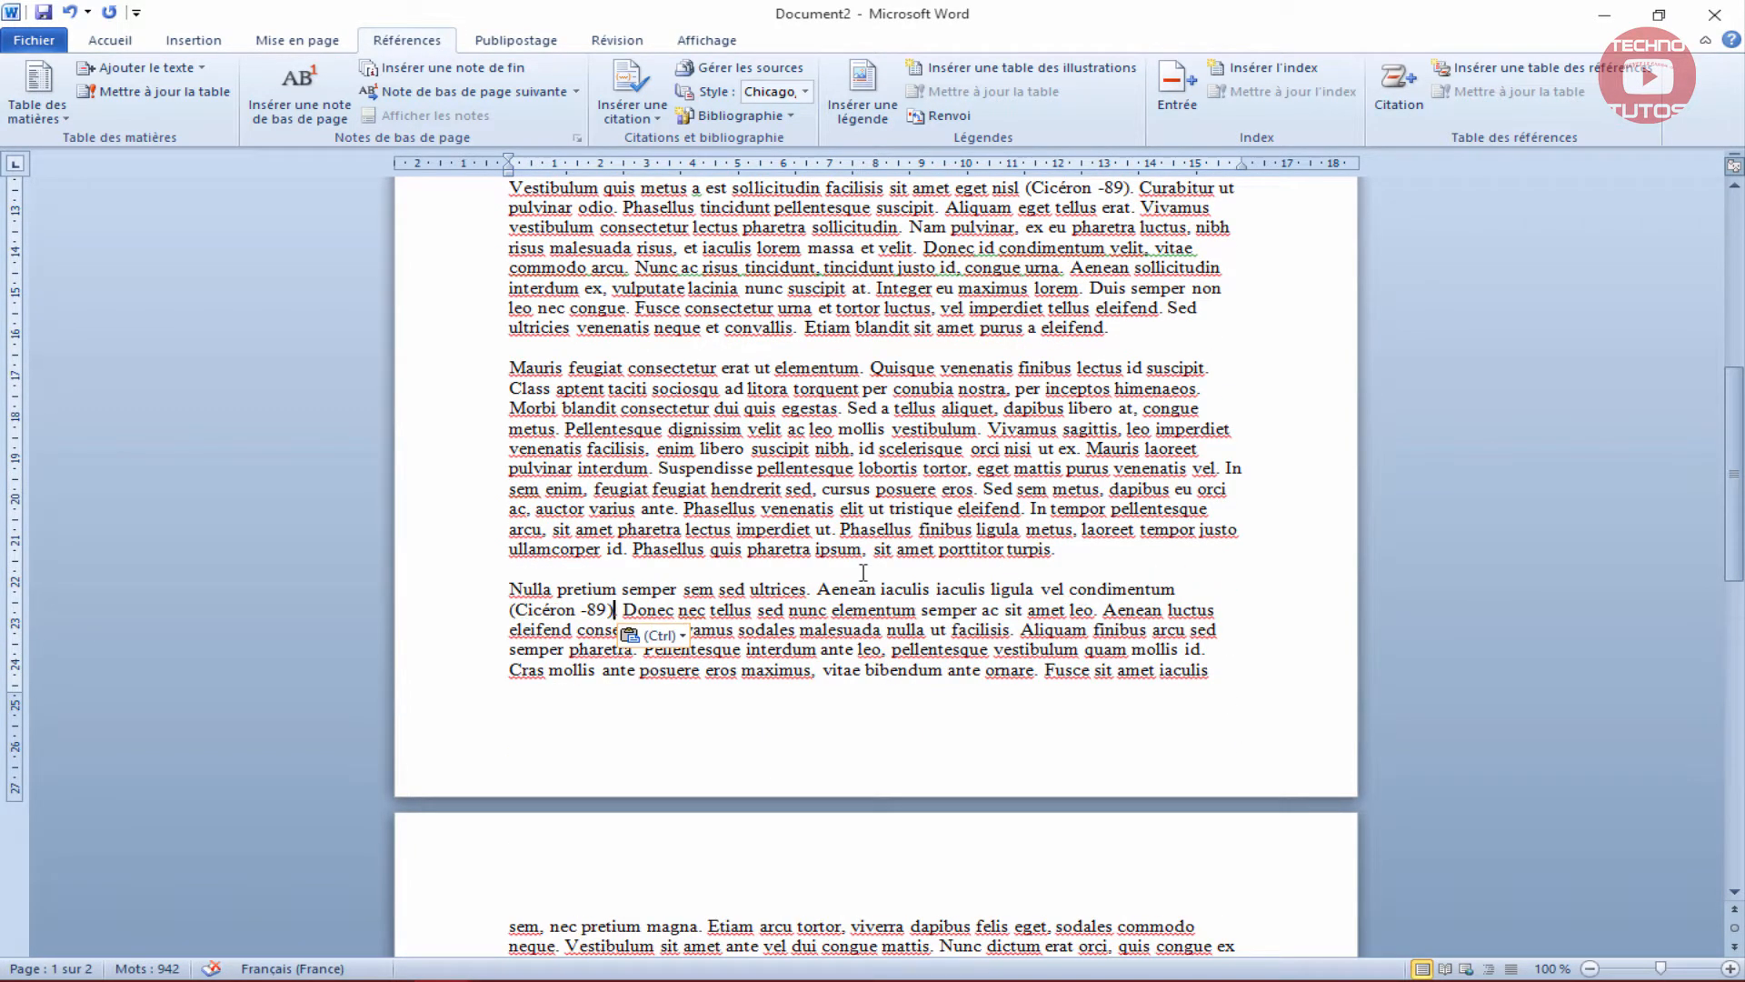
{"action": "left_click", "coordinate": [494, 611]}
{"action": "left_click", "coordinate": [509, 612]}
{"action": "left_click", "coordinate": [1194, 590]}
{"action": "key", "text": "Delete"}
{"action": "left_click", "coordinate": [1000, 591]}
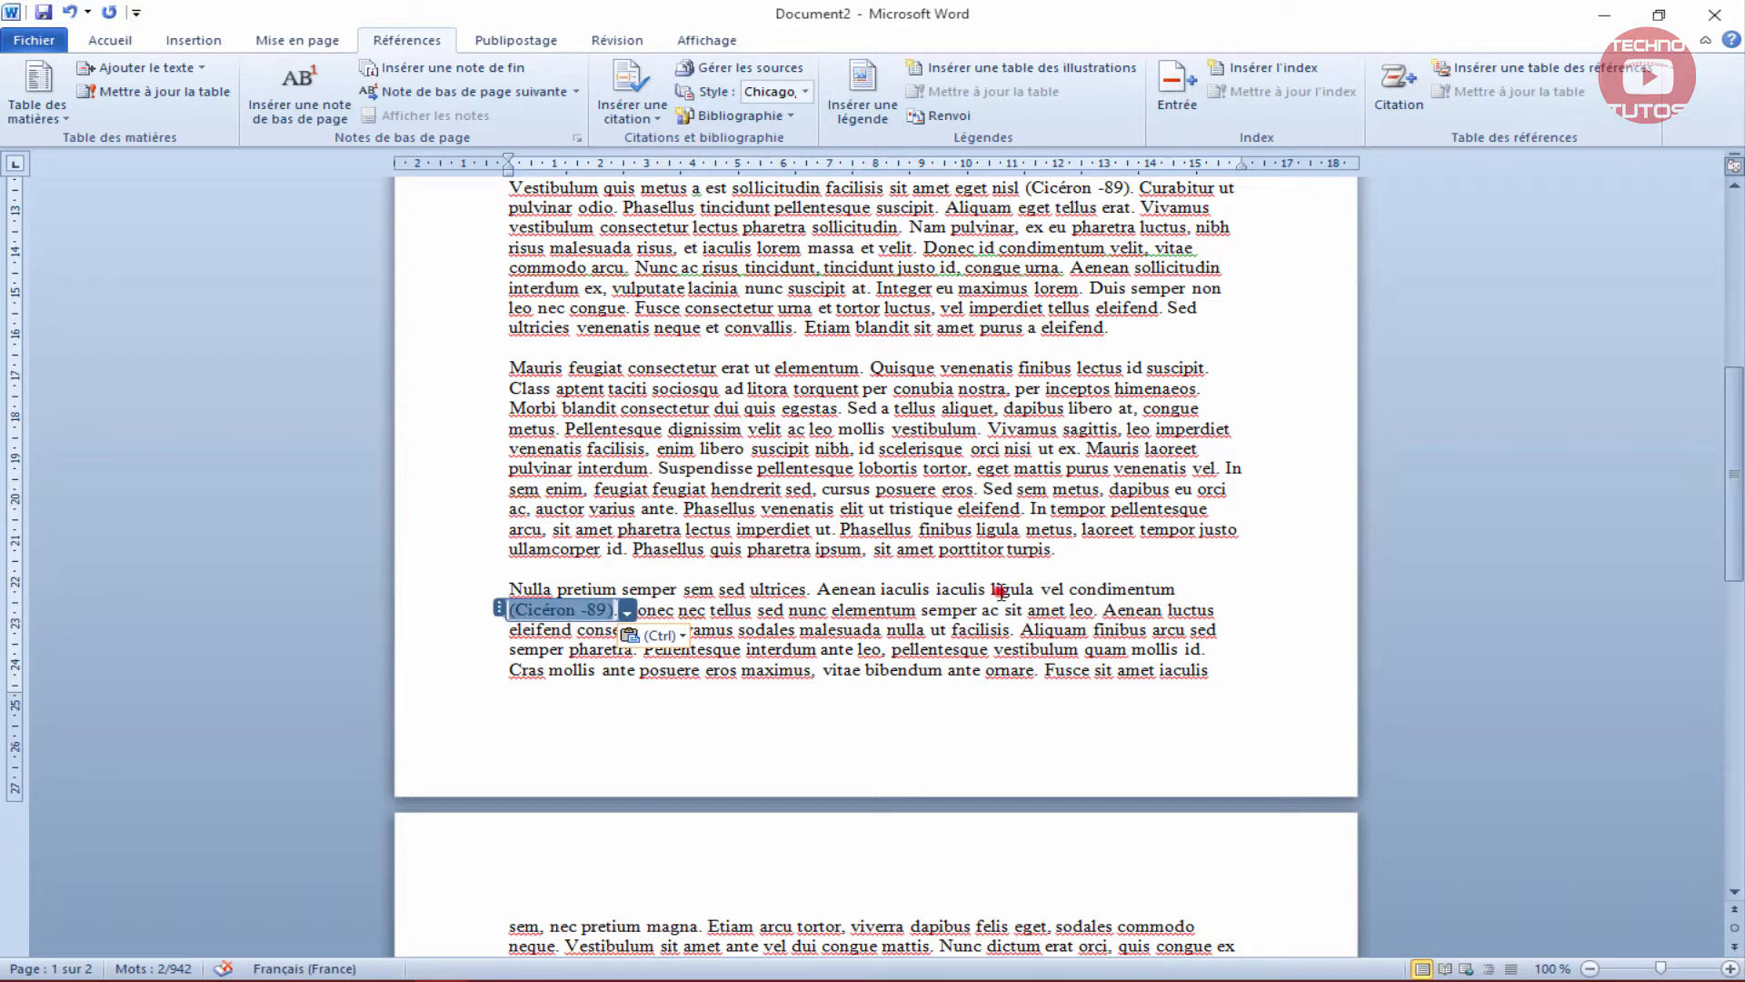
Start a new source for a citation right after "non lacus in ornare" at the end of the last paragraph.
{"action": "scroll", "coordinate": [866, 530], "scroll_direction": "down", "scroll_amount": 20}
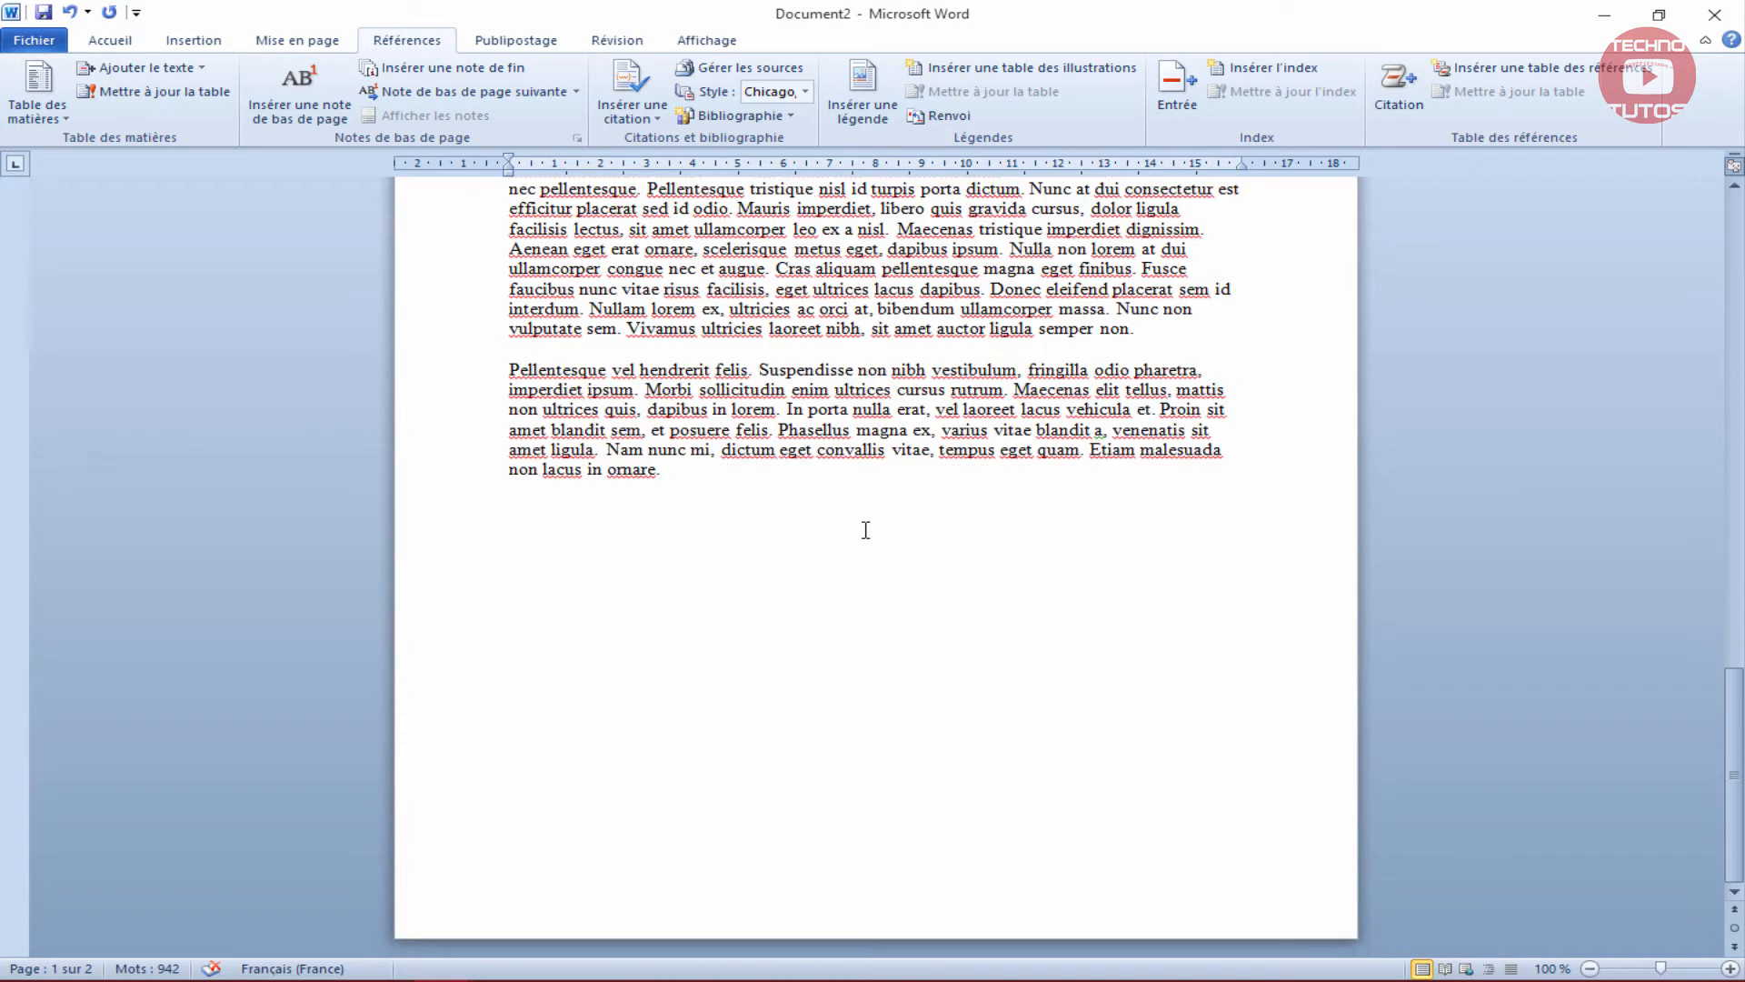
{"action": "left_click", "coordinate": [740, 479]}
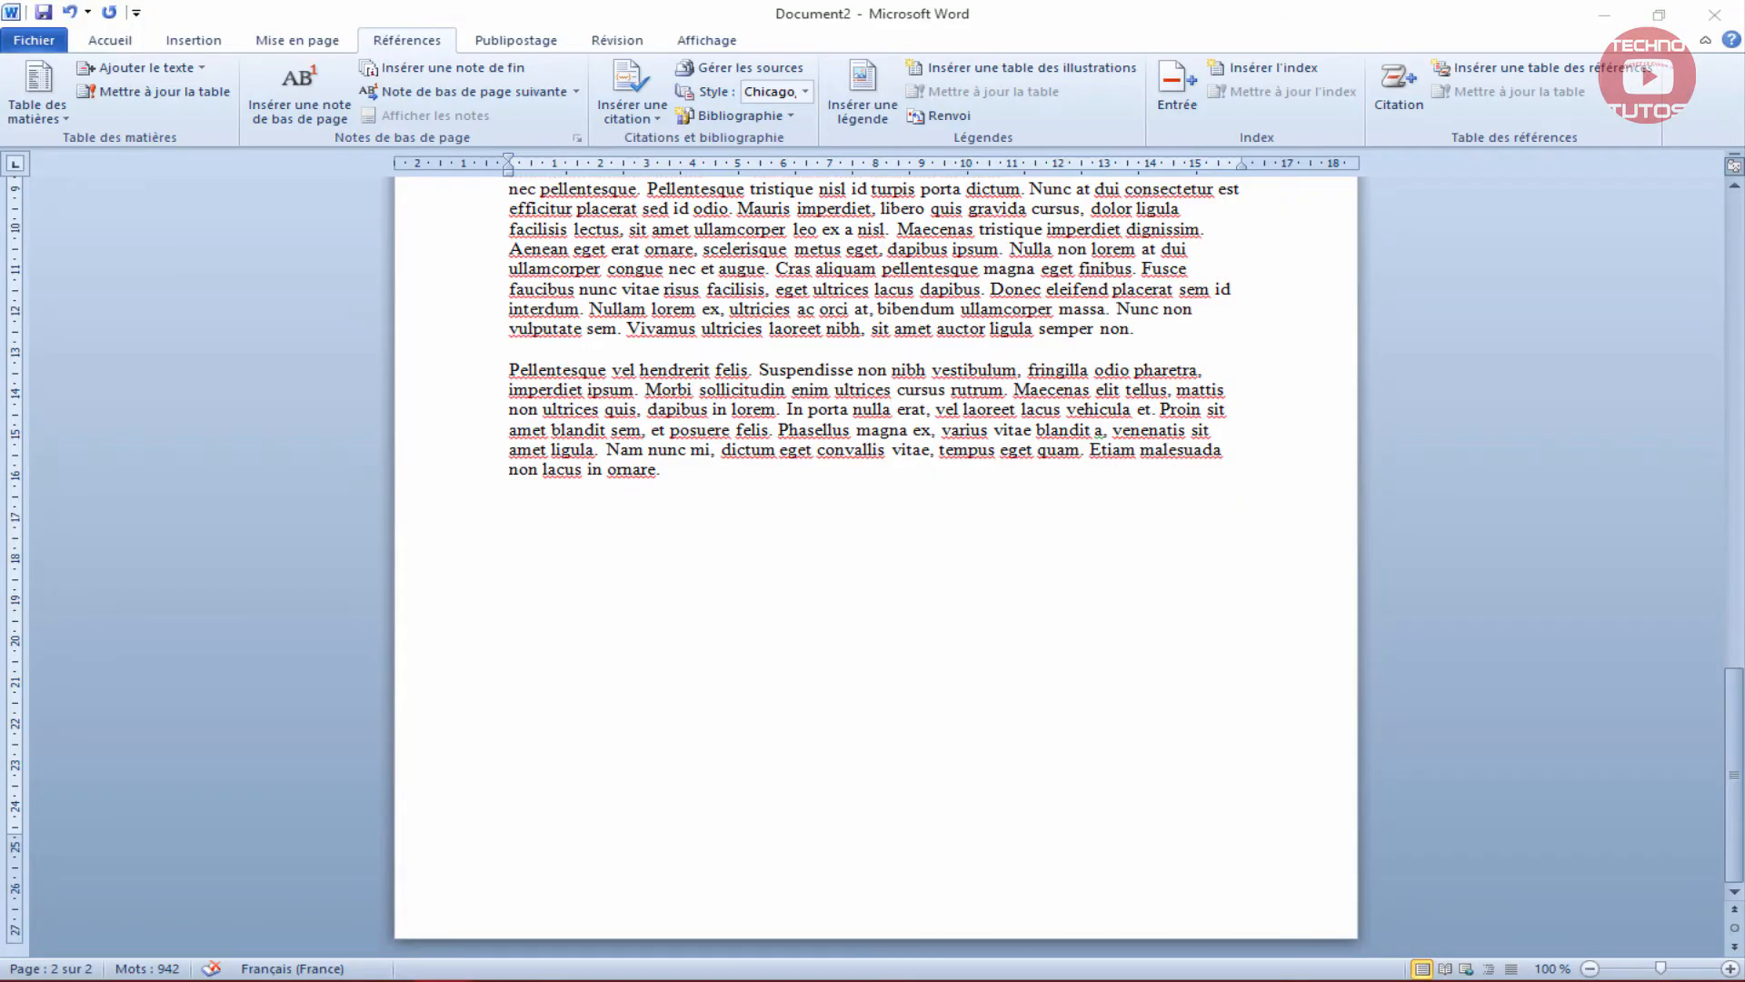
{"action": "left_click", "coordinate": [615, 538]}
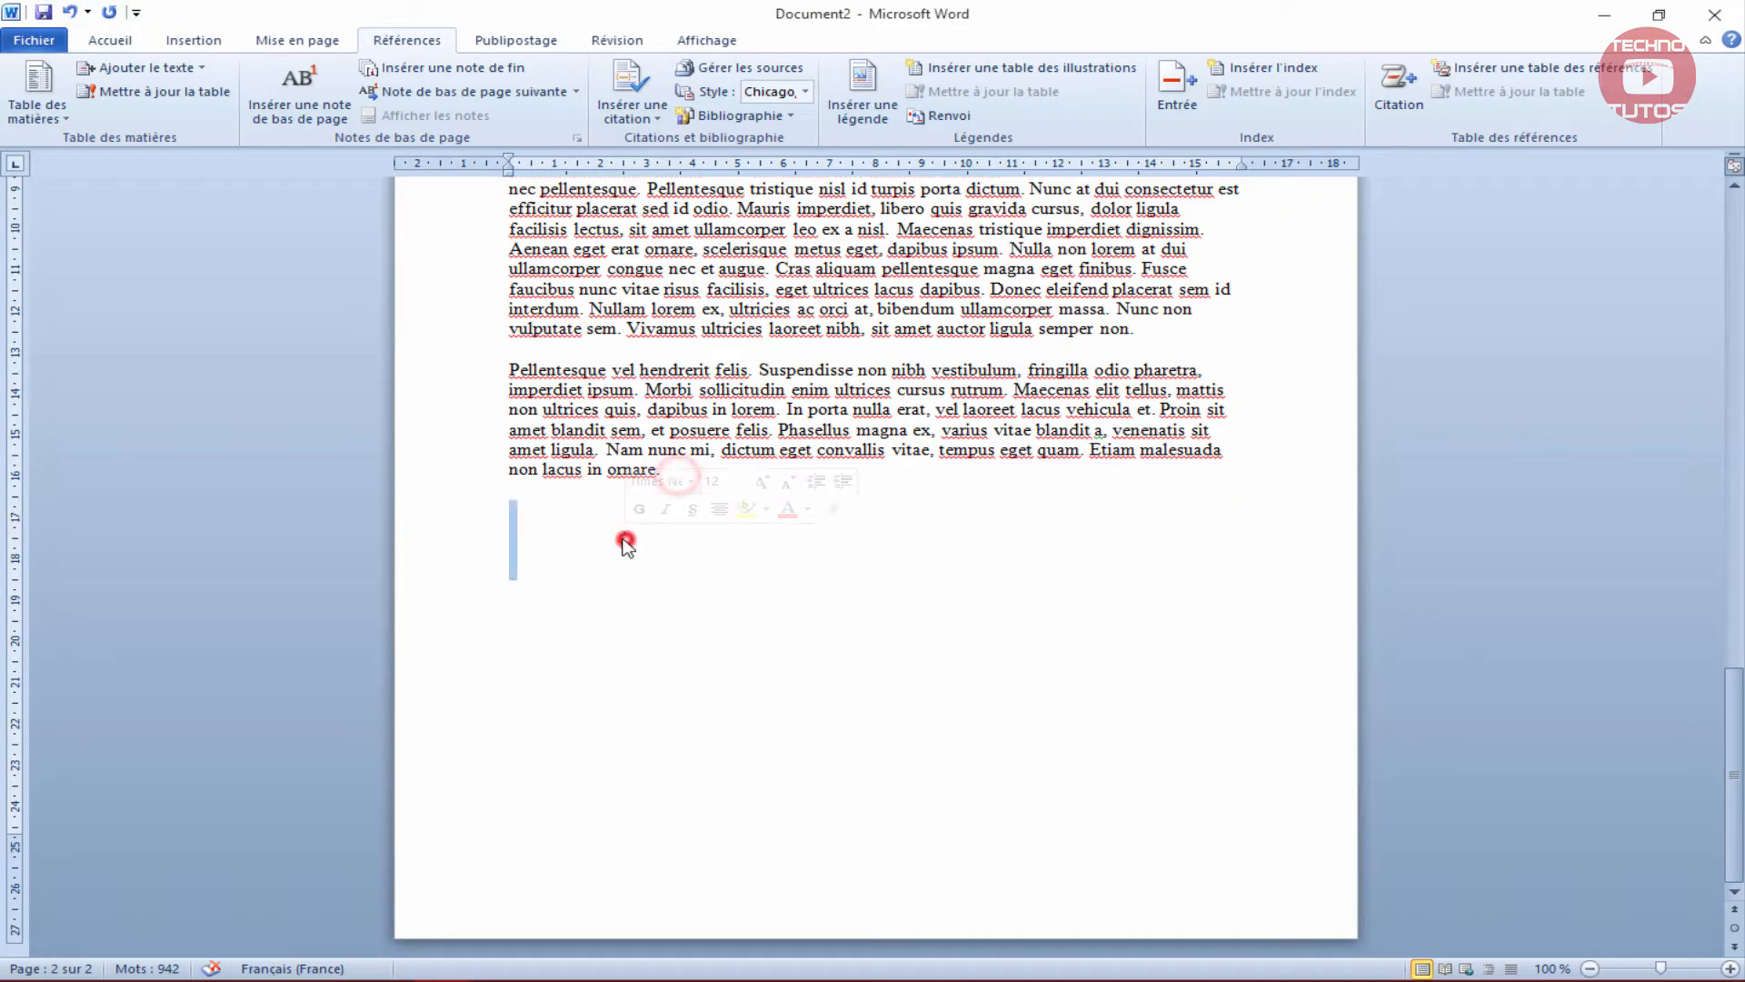
{"action": "left_click", "coordinate": [592, 561]}
{"action": "left_click", "coordinate": [653, 469]}
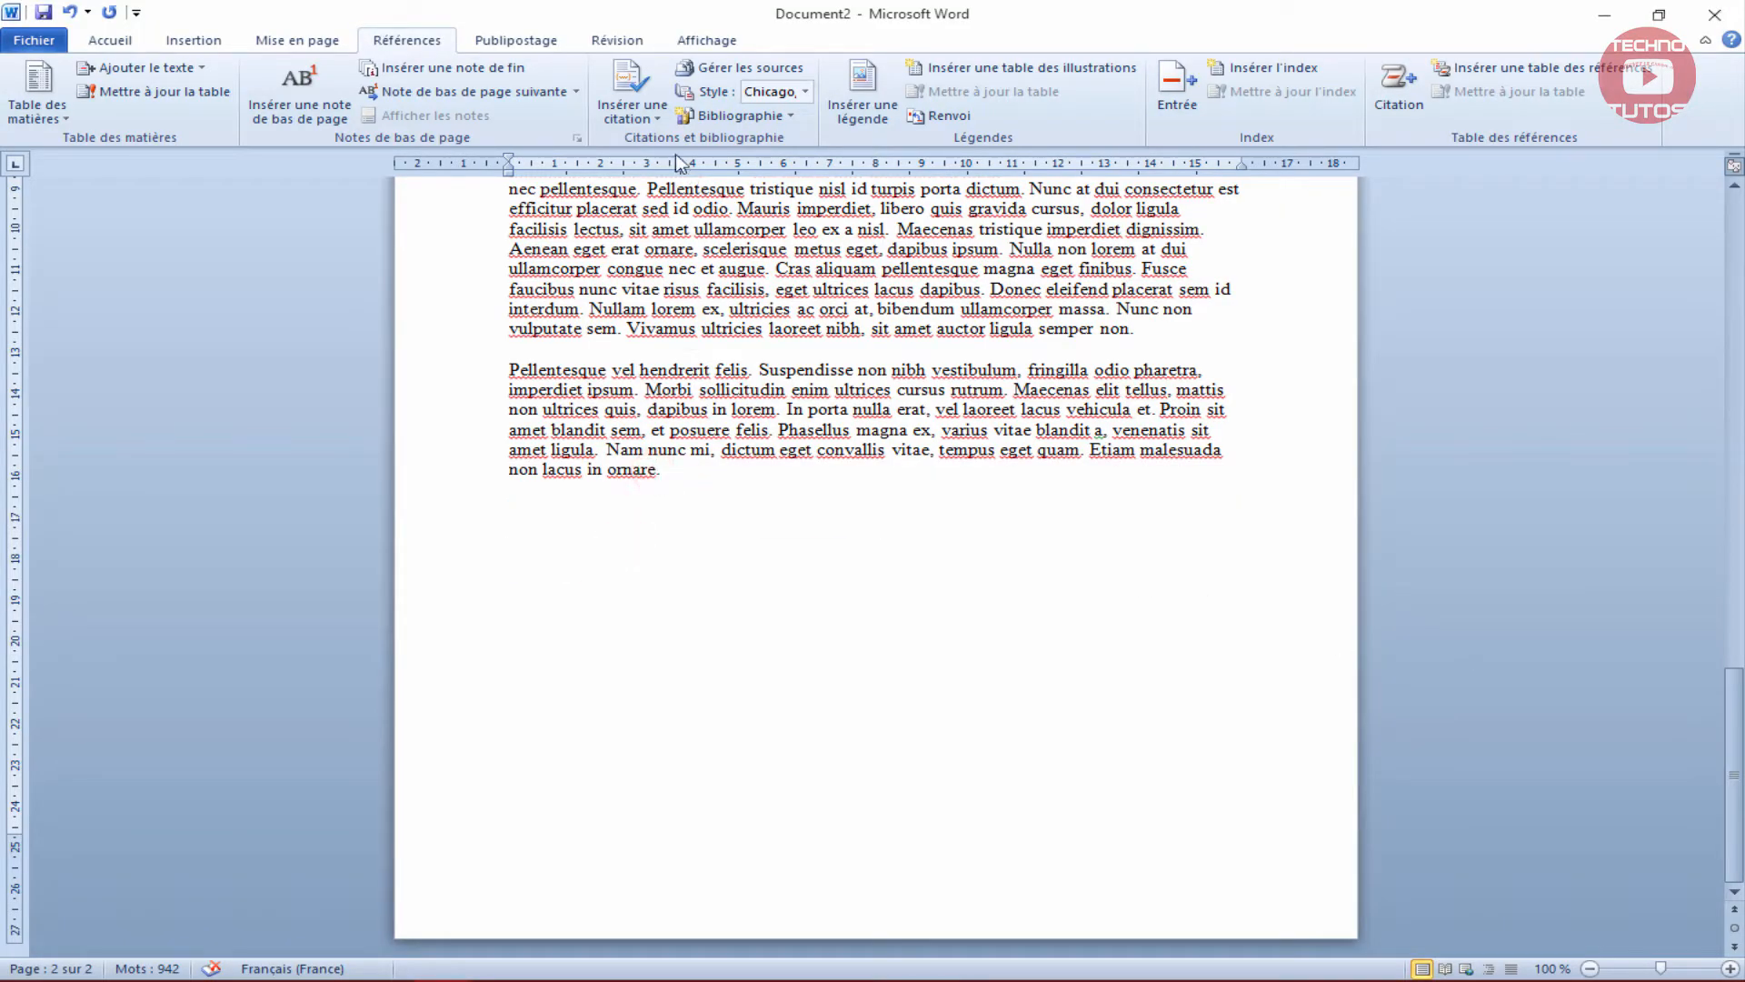
{"action": "left_click", "coordinate": [655, 96]}
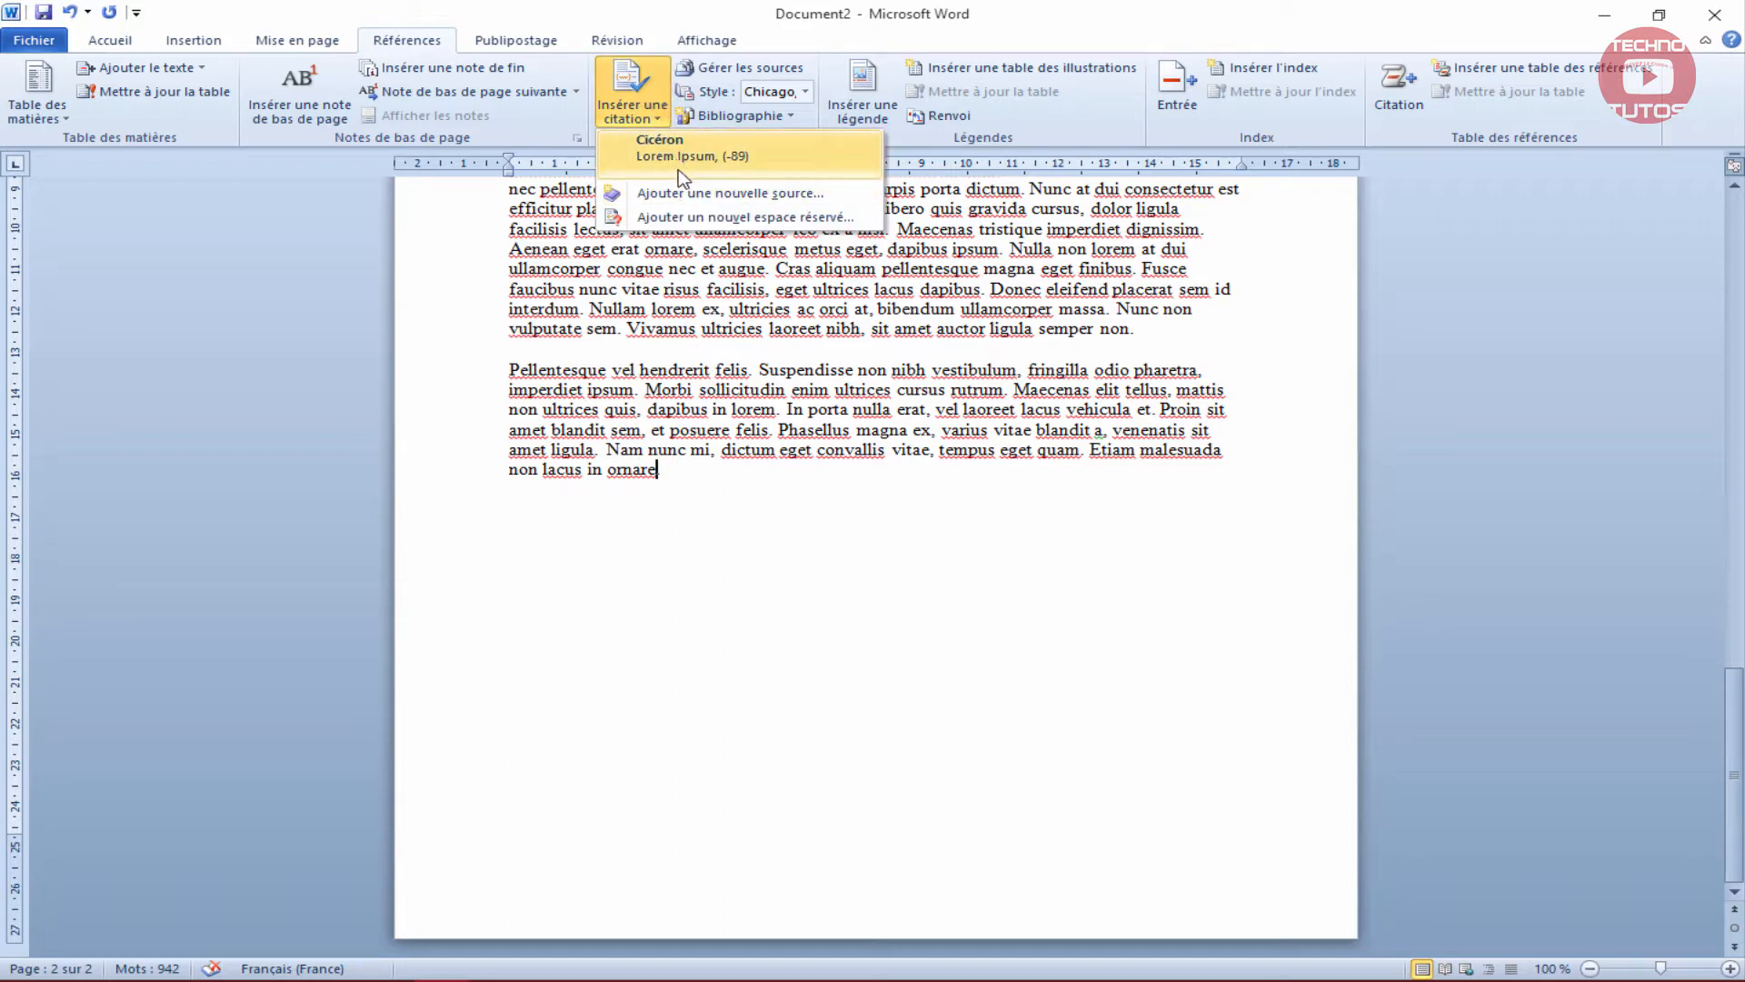
{"action": "left_click", "coordinate": [686, 194]}
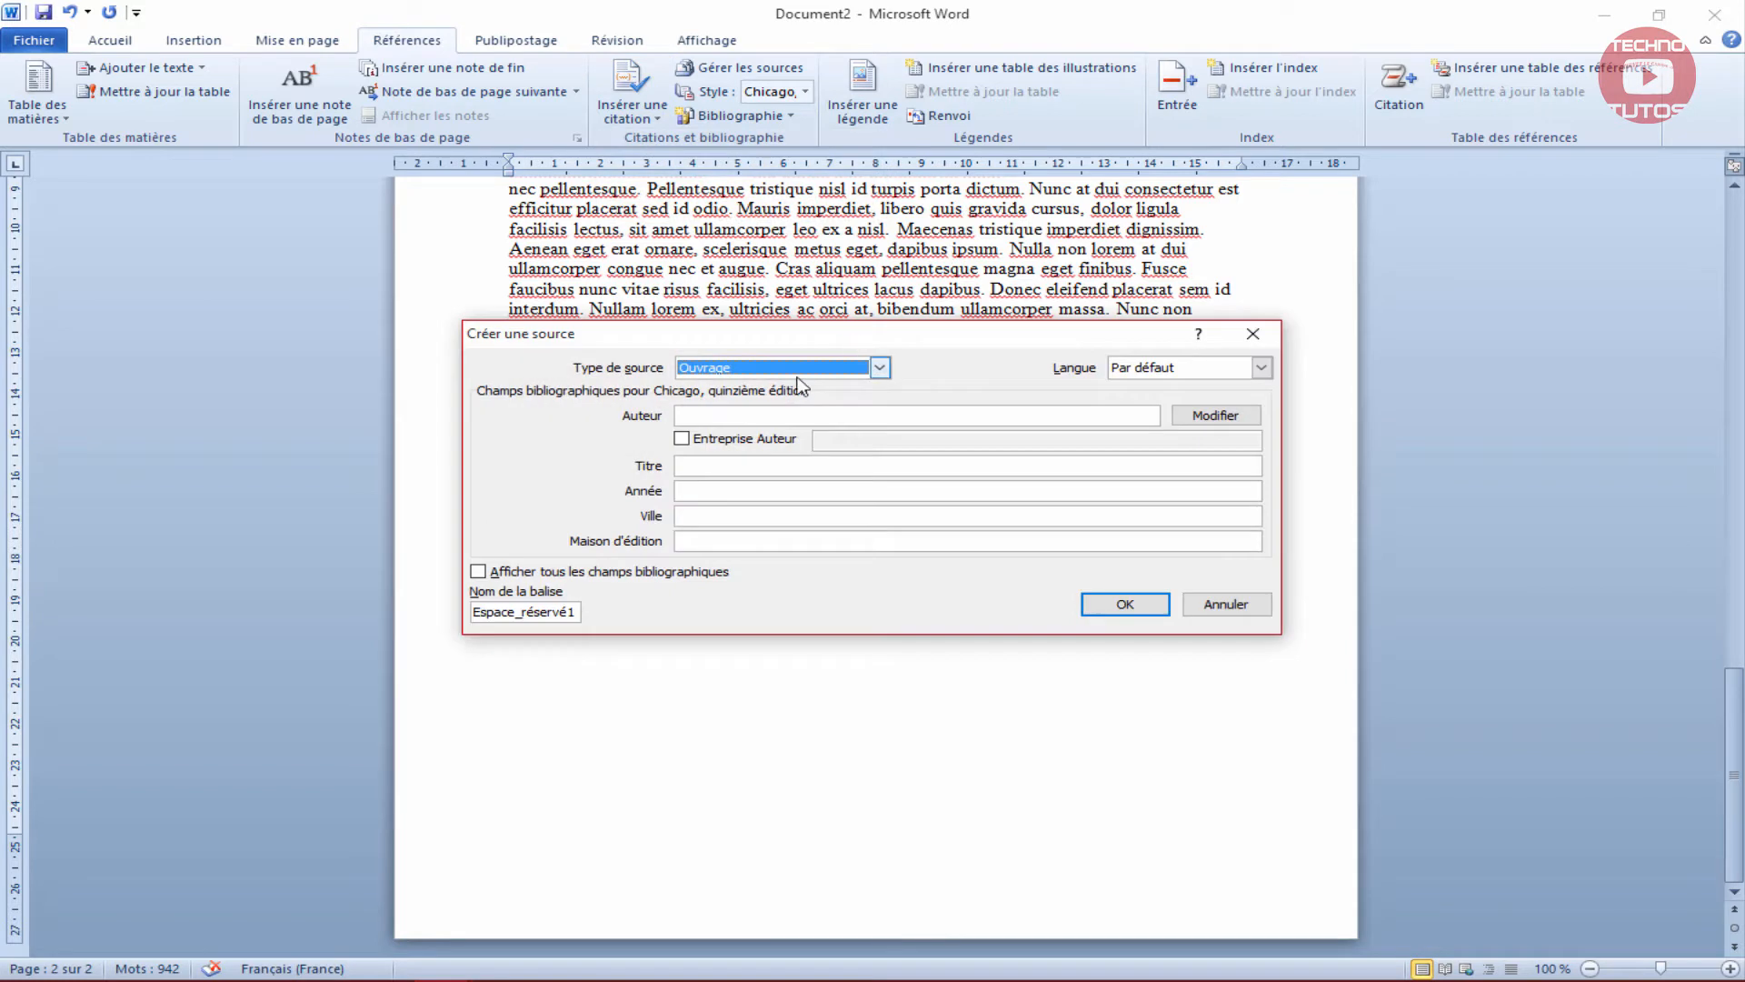
Enter Cicéron as the author and "L'énéide" as the title of the new Ouvrage source.
{"action": "left_click", "coordinate": [757, 417]}
{"action": "type", "text": "C"}
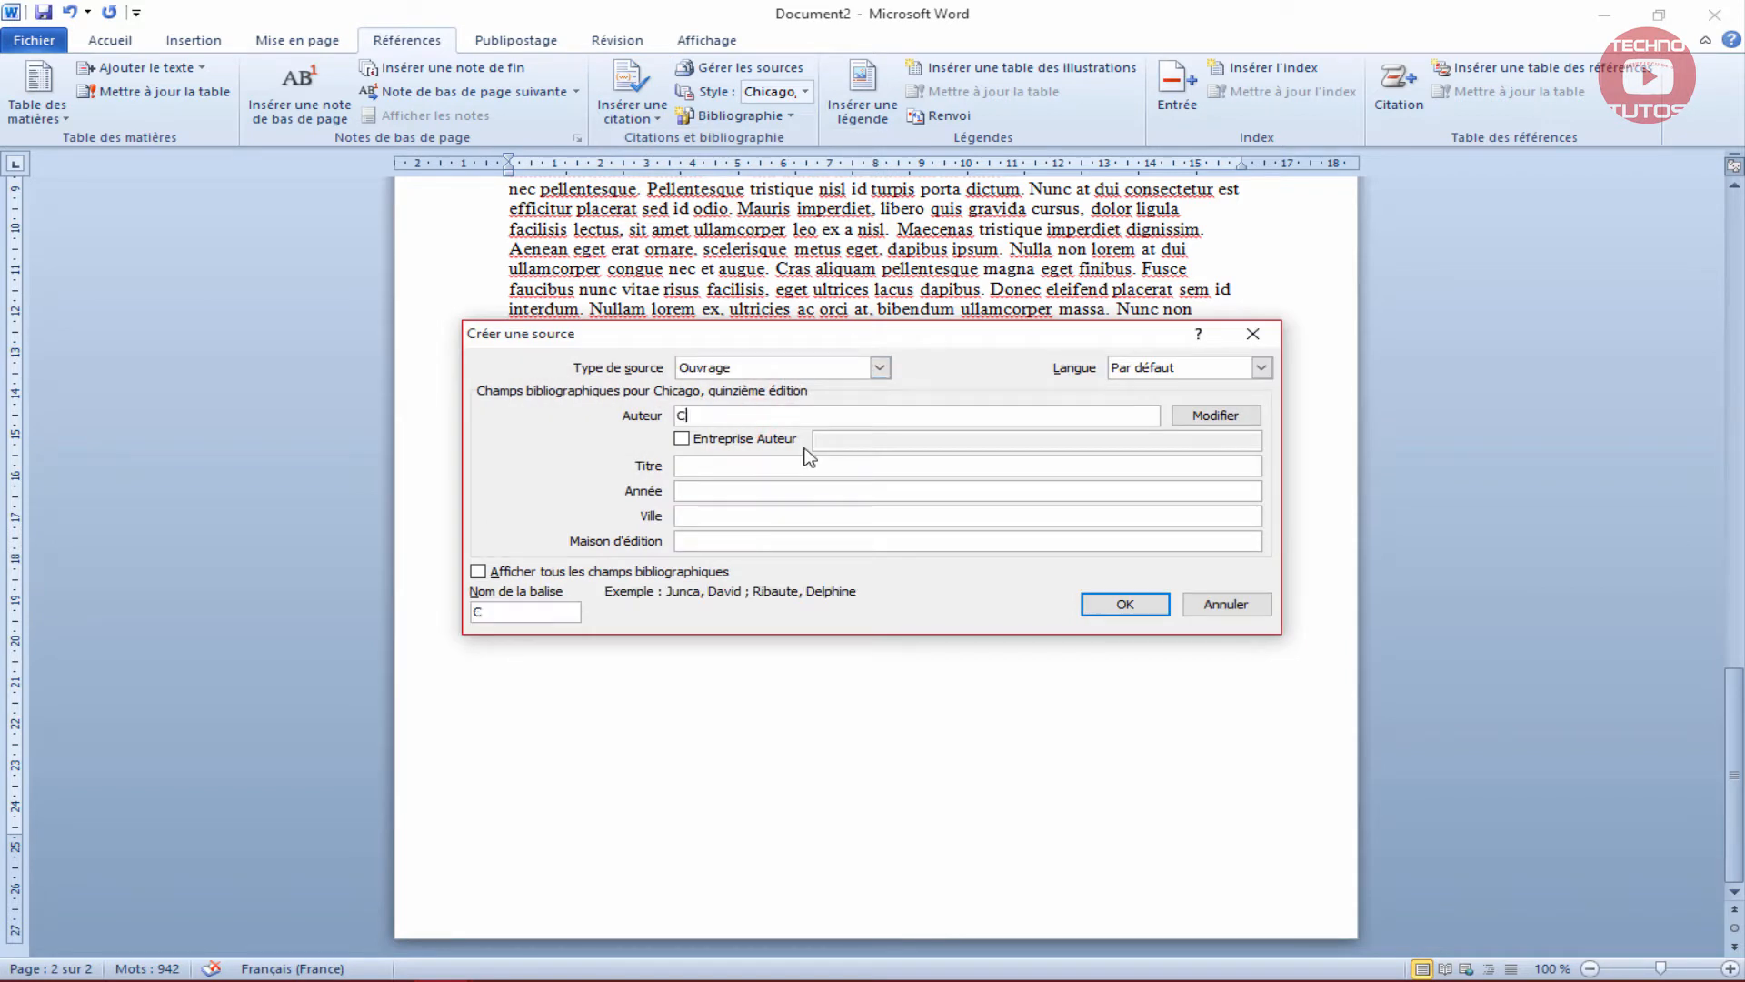
{"action": "type", "text": "icéron"}
{"action": "key", "text": "Tab"}
{"action": "key", "text": "Tab"}
{"action": "key", "text": "Tab"}
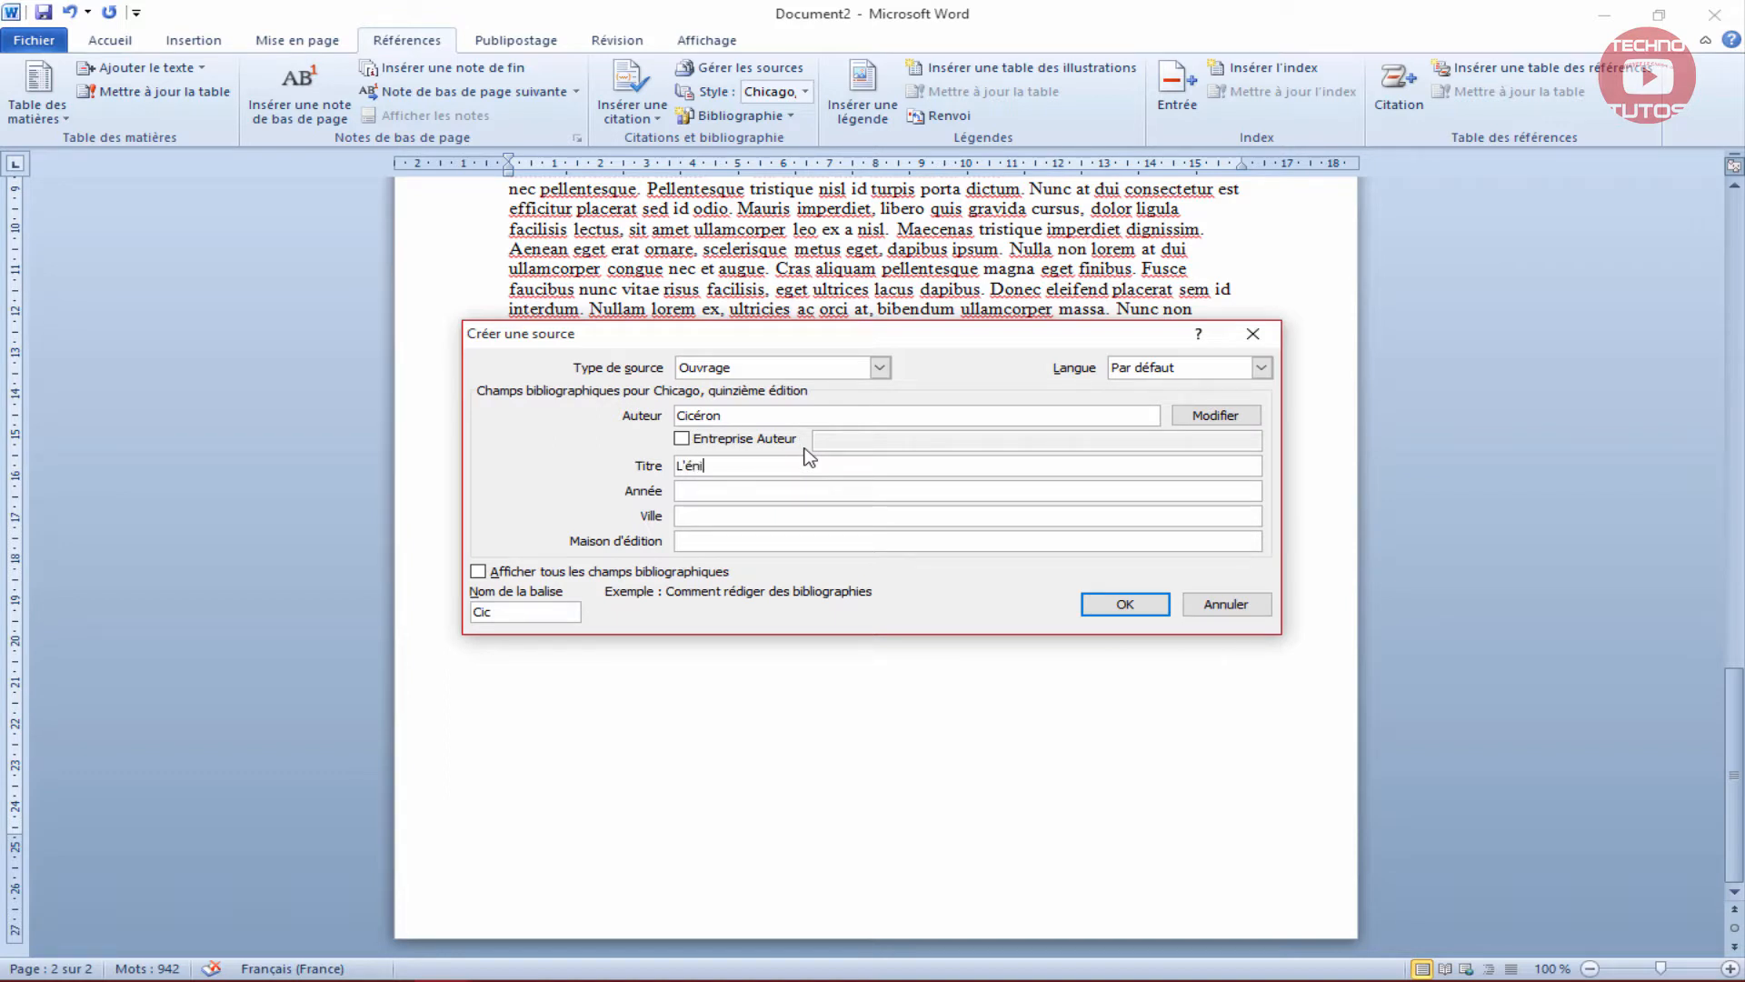
{"action": "left_click", "coordinate": [762, 491]}
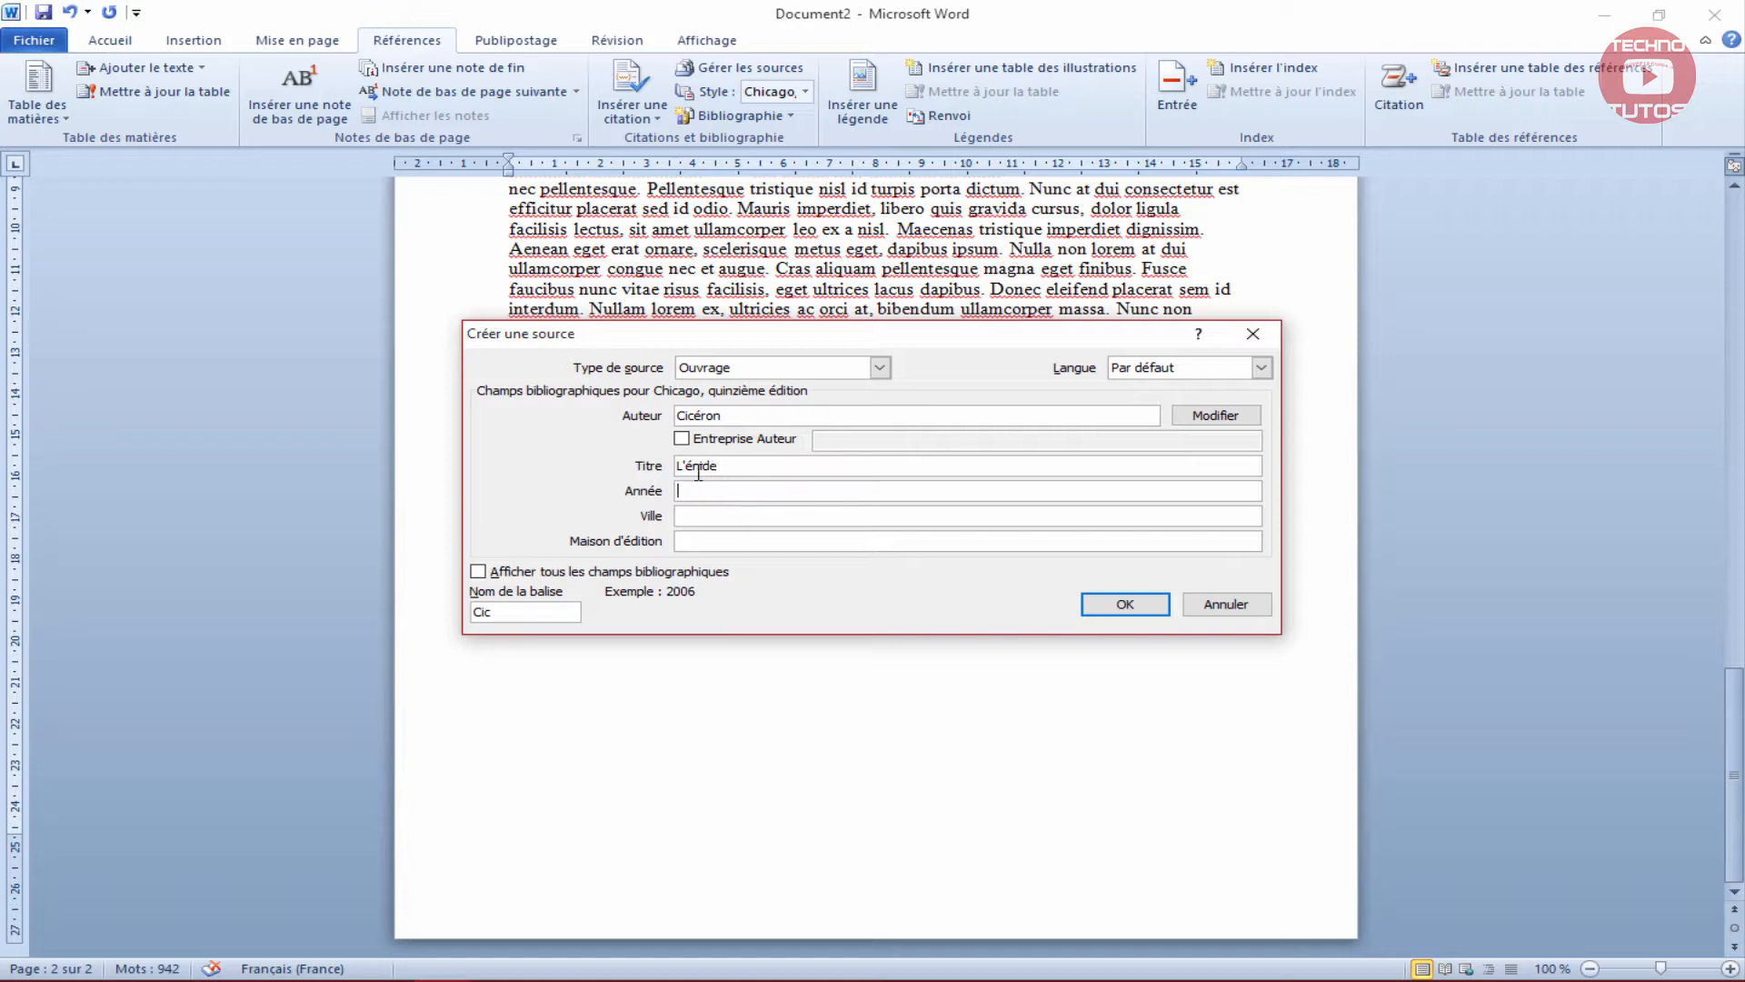
{"action": "left_click", "coordinate": [701, 466]}
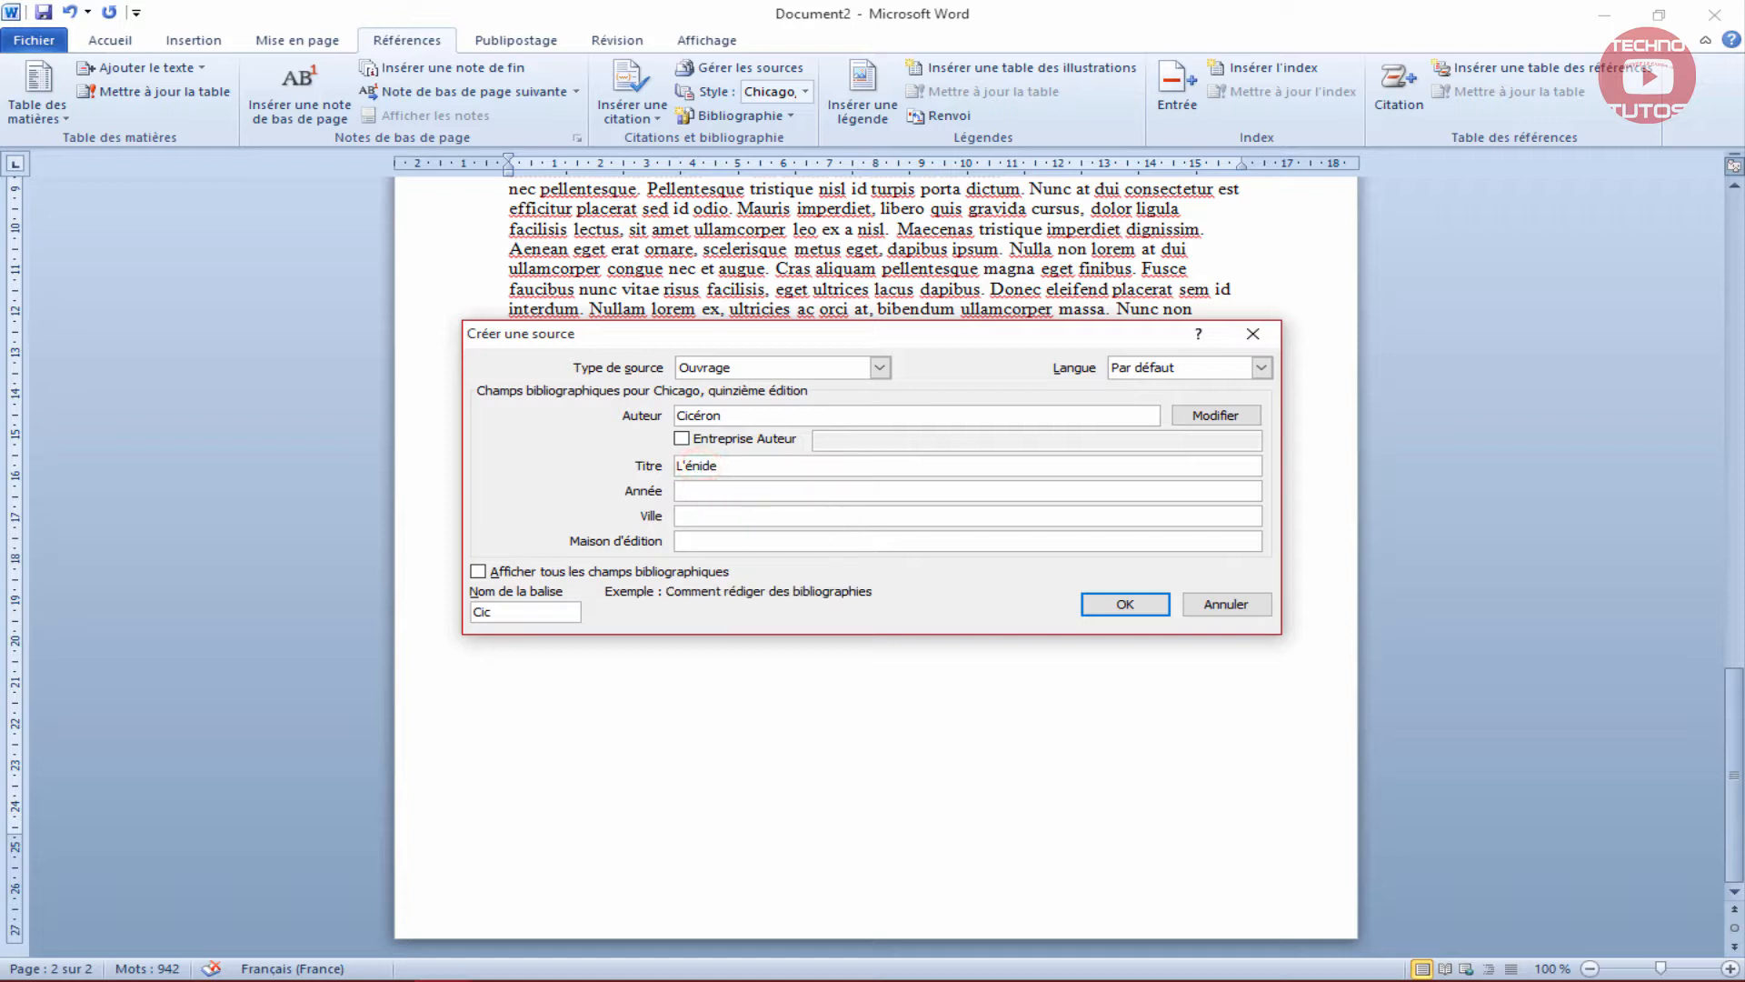
Fill in the source's year as -71, city as Rome and publisher as Delphine.
{"action": "left_click", "coordinate": [720, 491]}
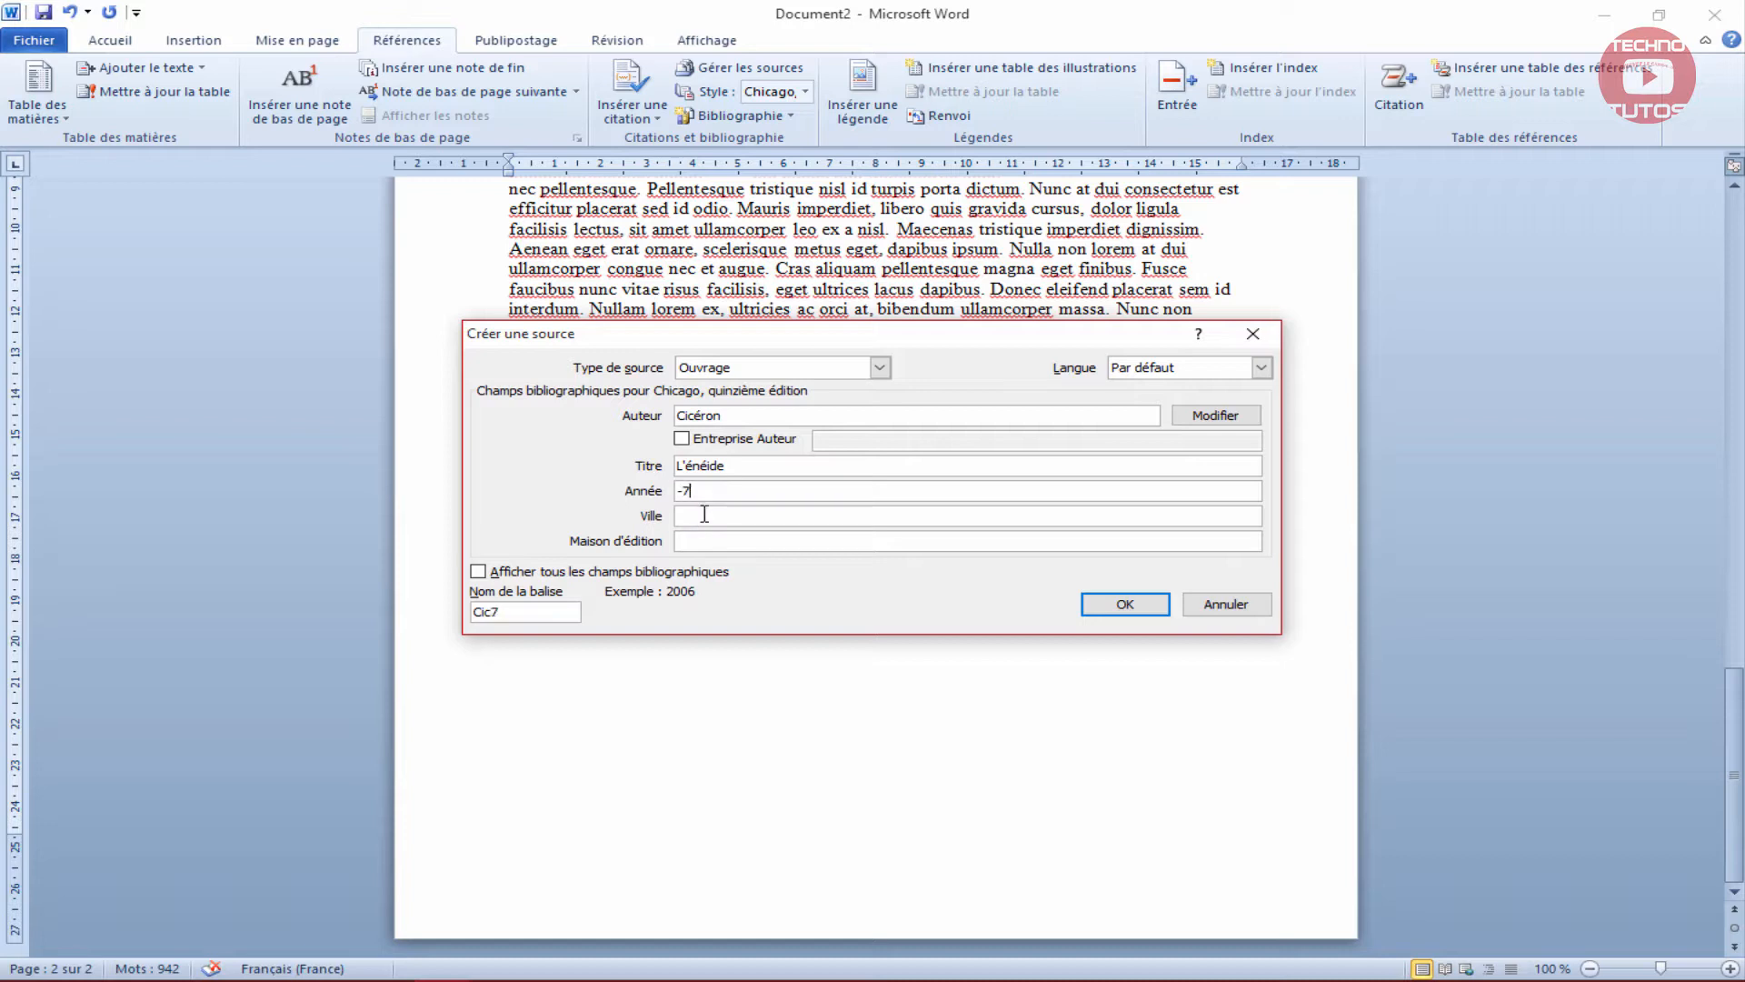
{"action": "left_click", "coordinate": [751, 518]}
{"action": "type", "text": "Rome"}
{"action": "left_click", "coordinate": [774, 544]}
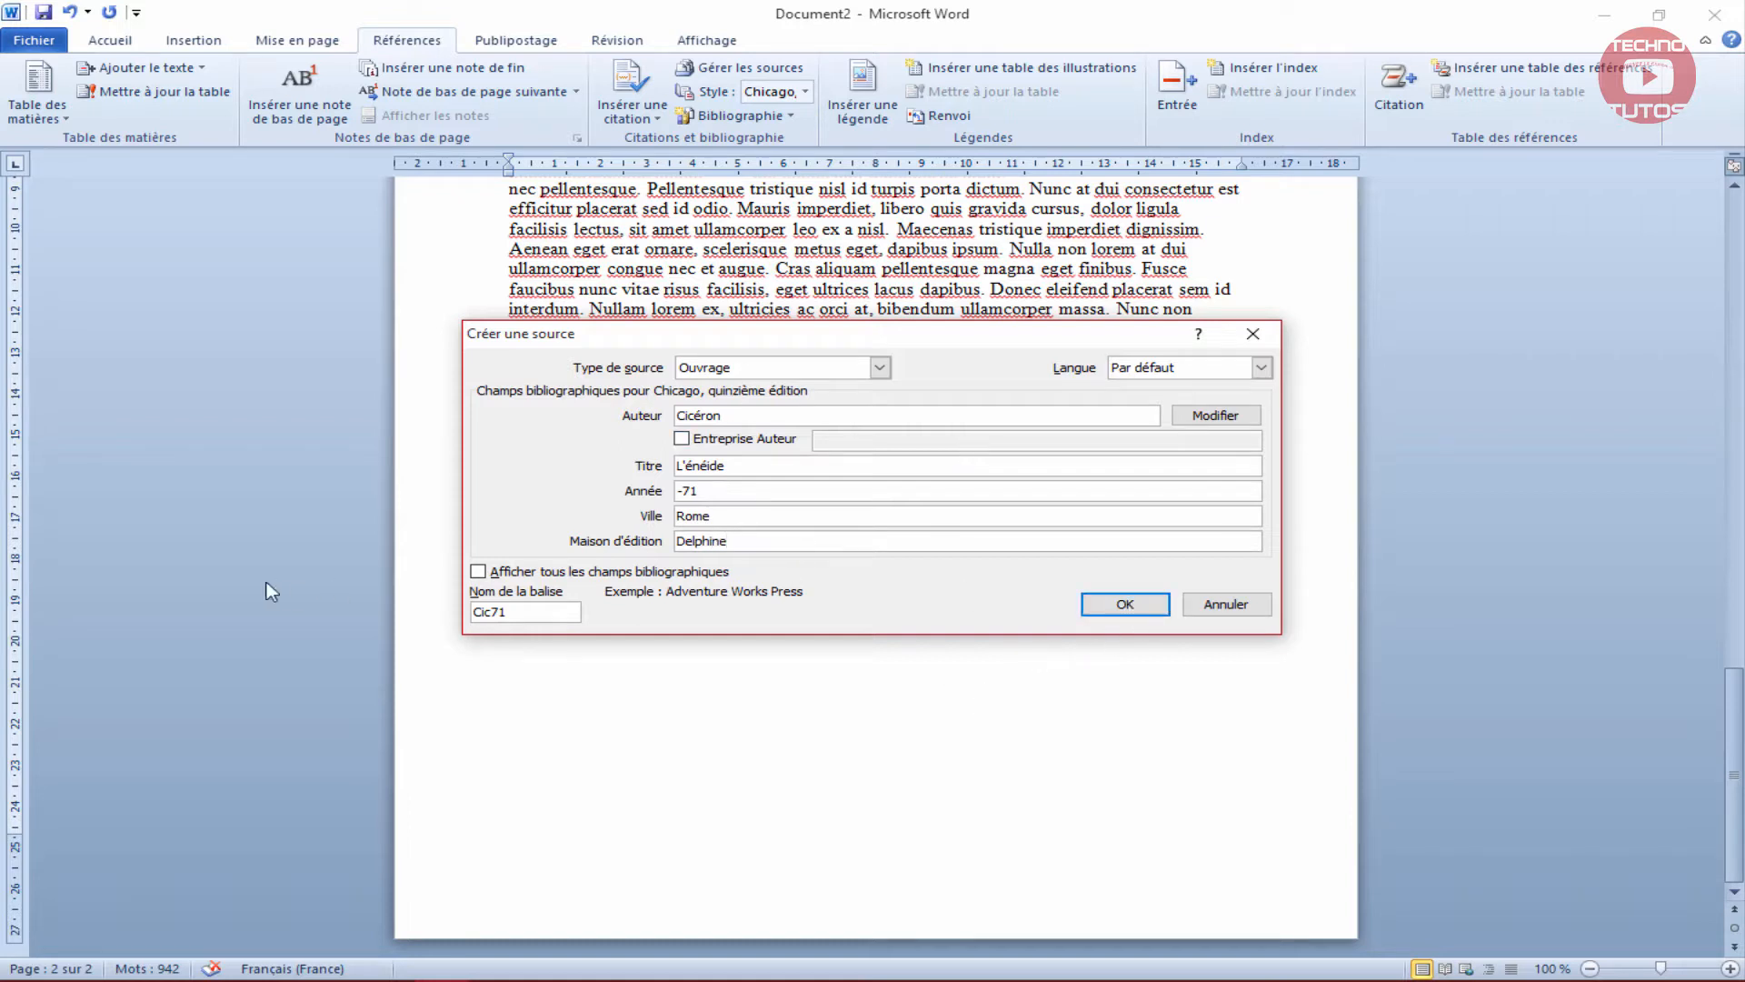
Show all bibliography fields, set the source language to Français (France) and save the source to insert its citation.
{"action": "left_click", "coordinate": [479, 573]}
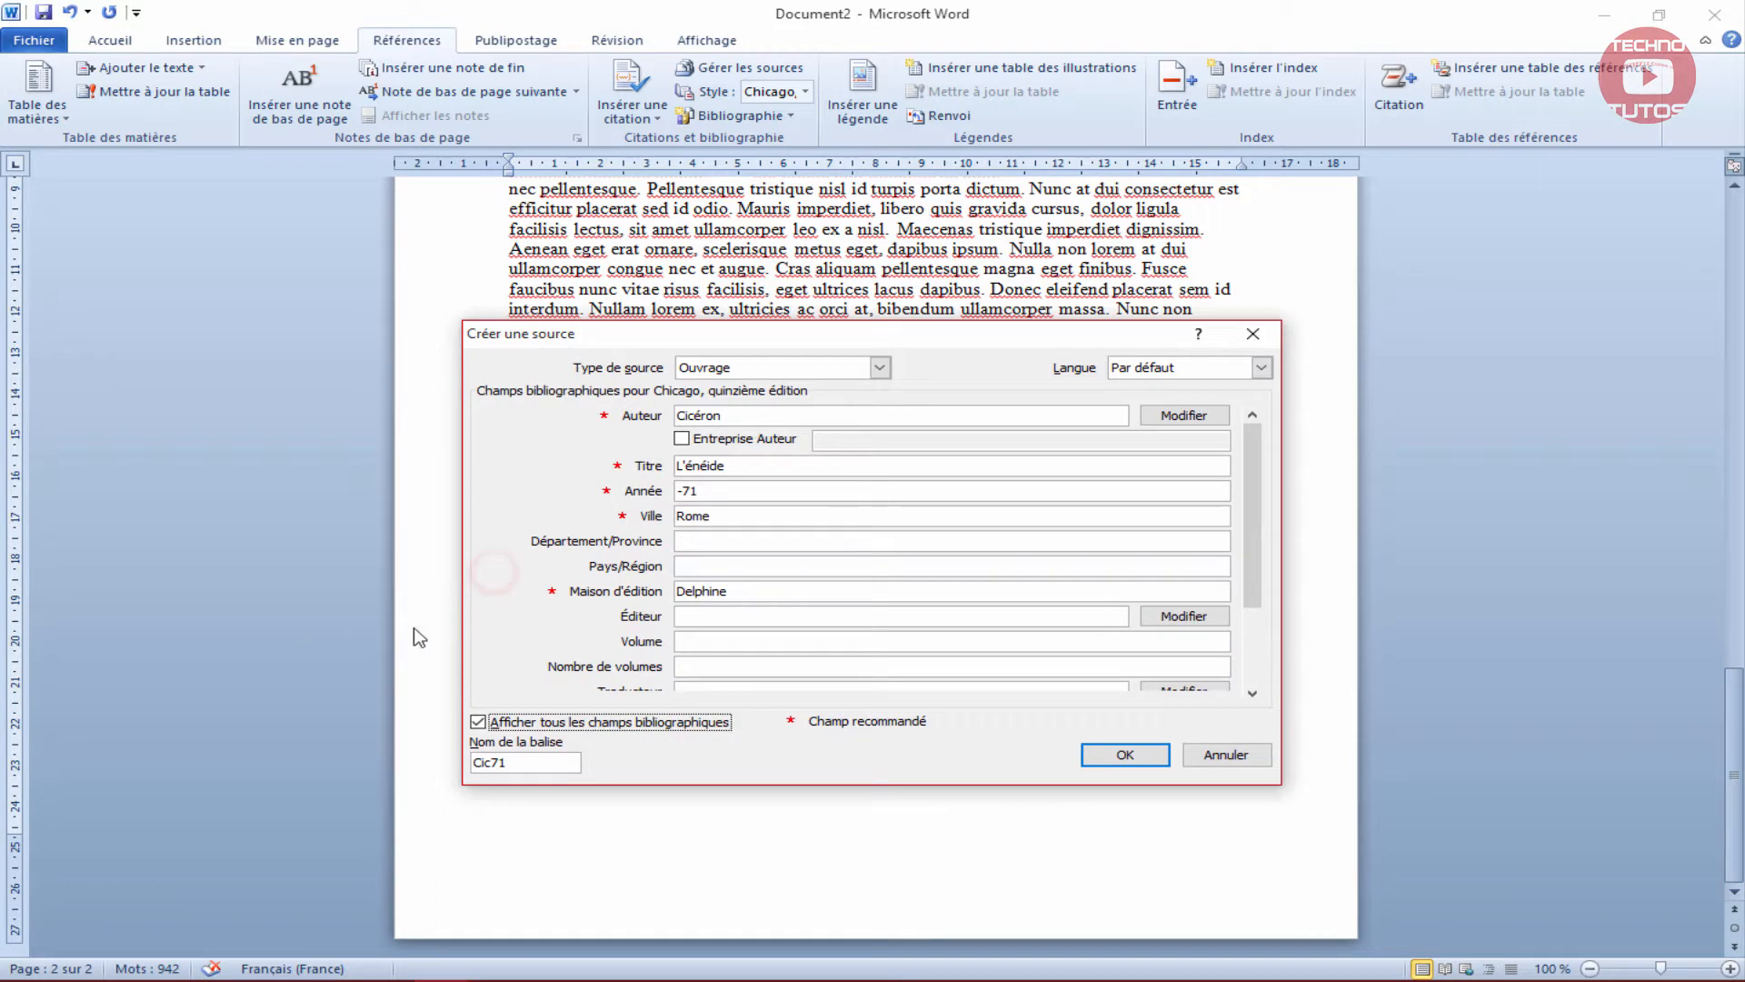
{"action": "left_click", "coordinate": [1262, 367]}
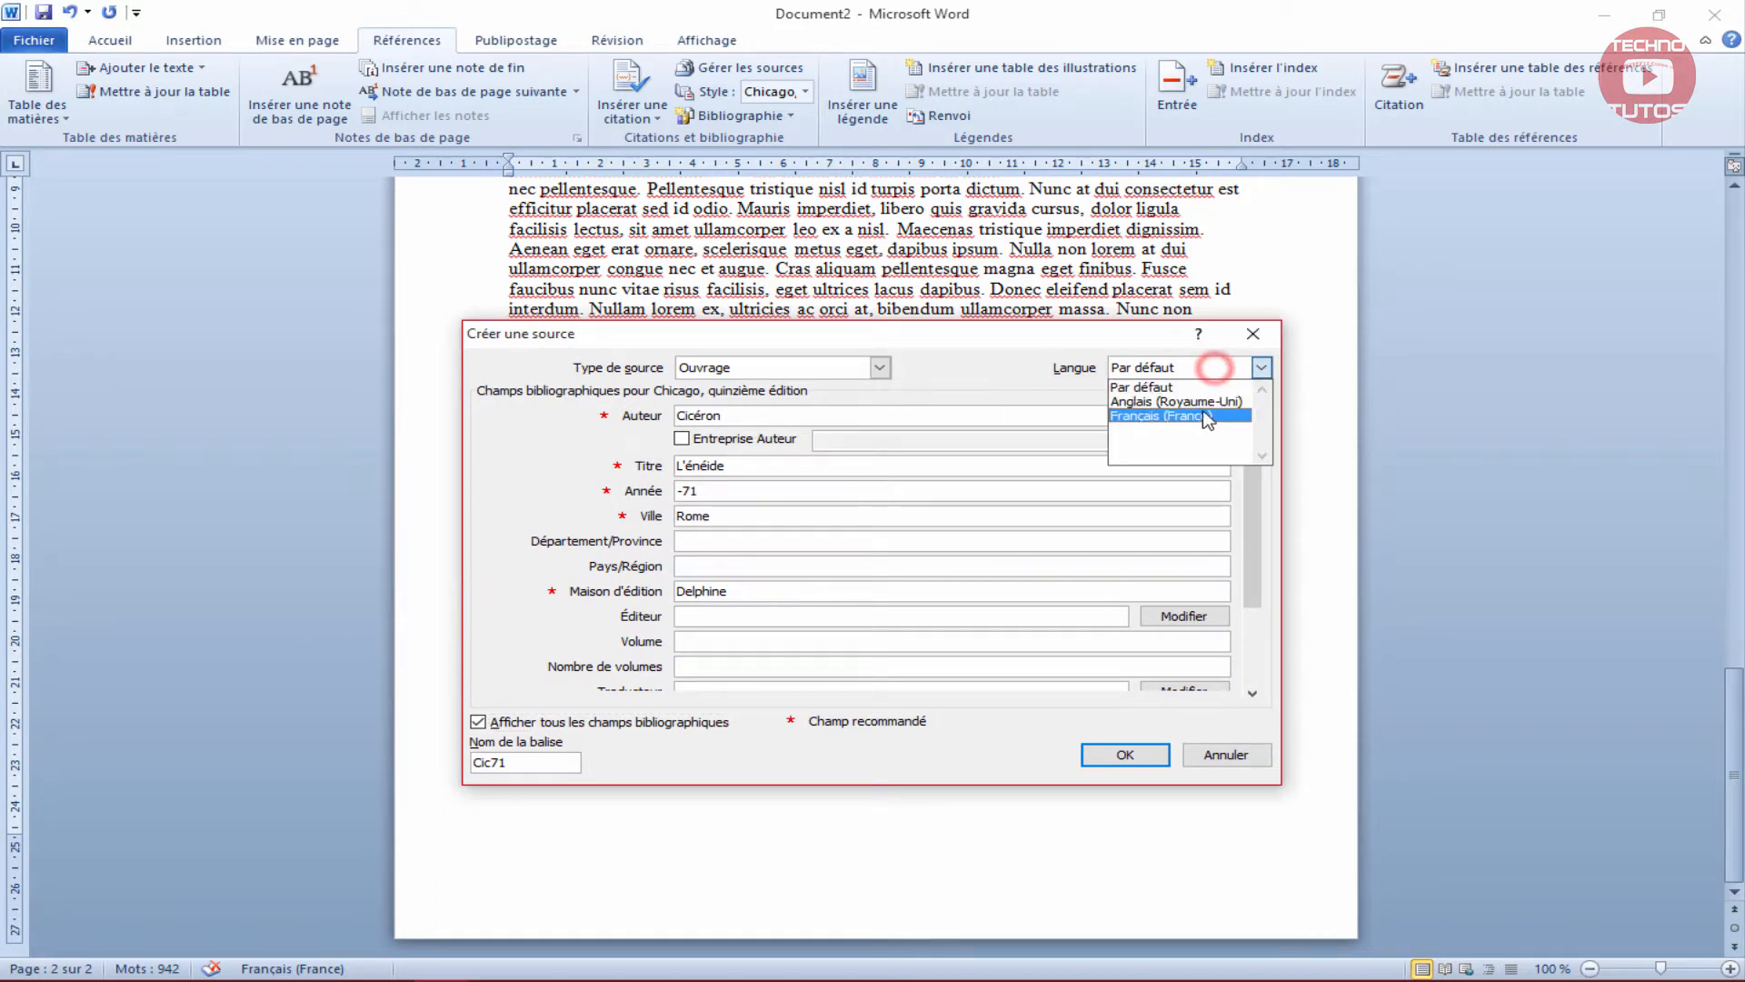
{"action": "left_click", "coordinate": [1197, 413]}
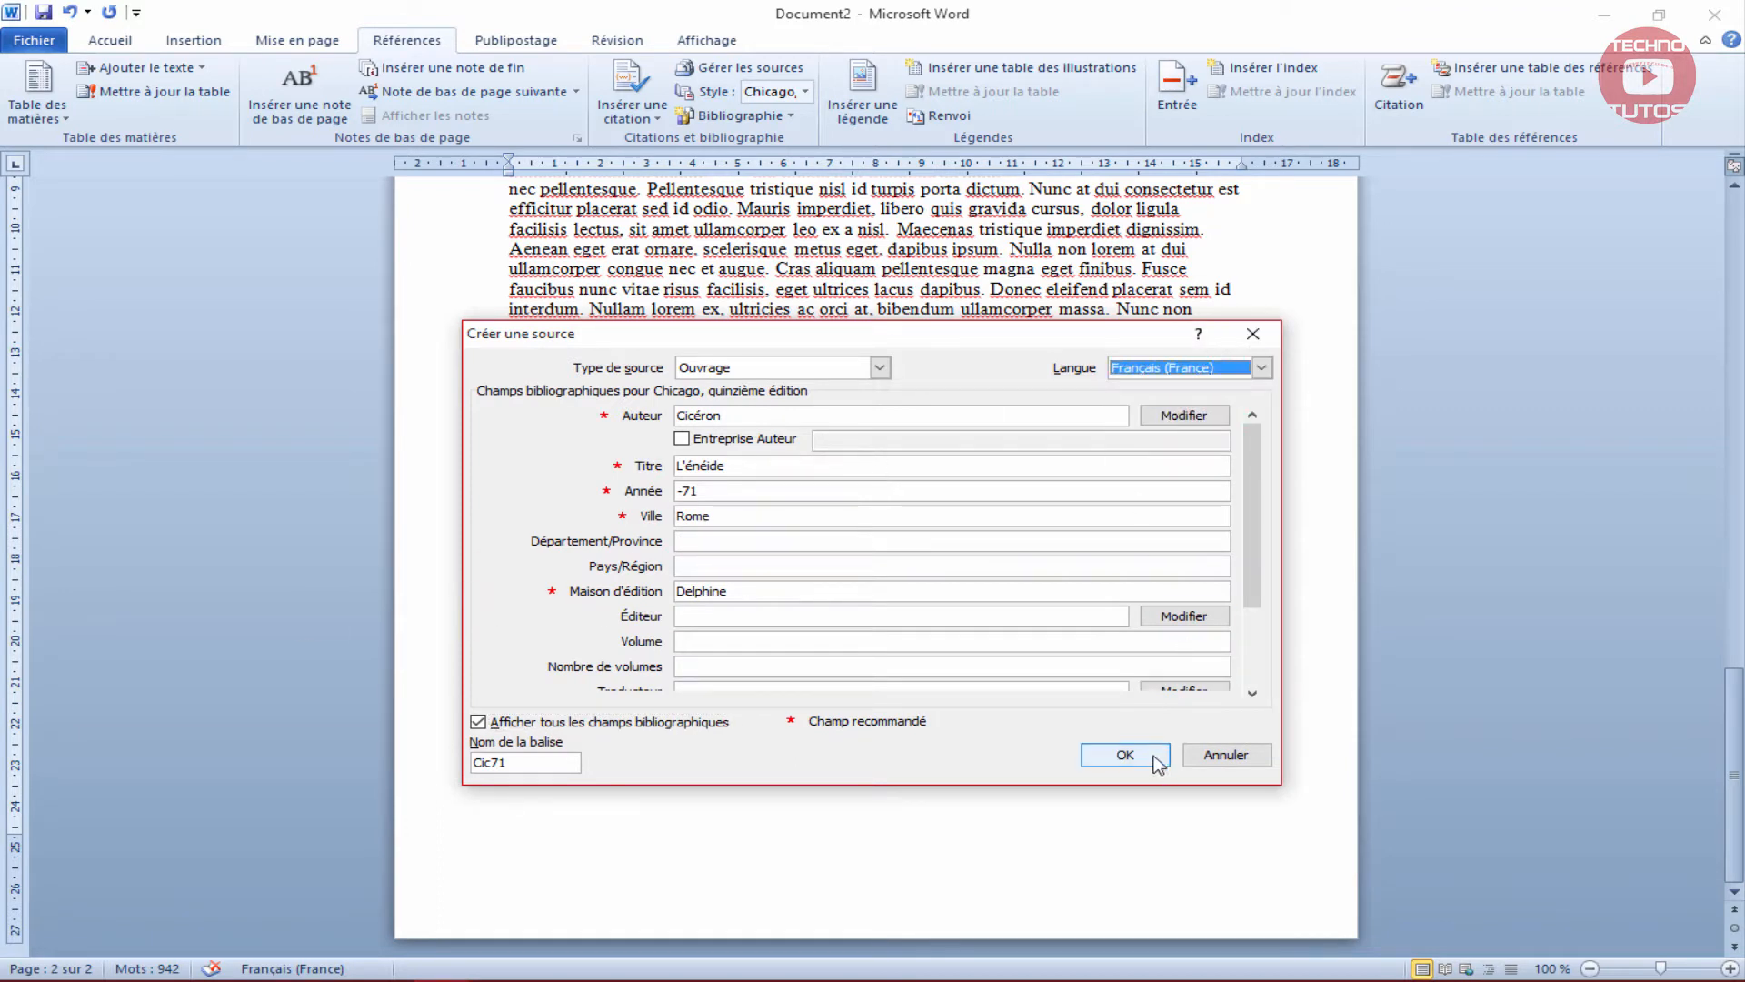
{"action": "left_click", "coordinate": [1126, 755]}
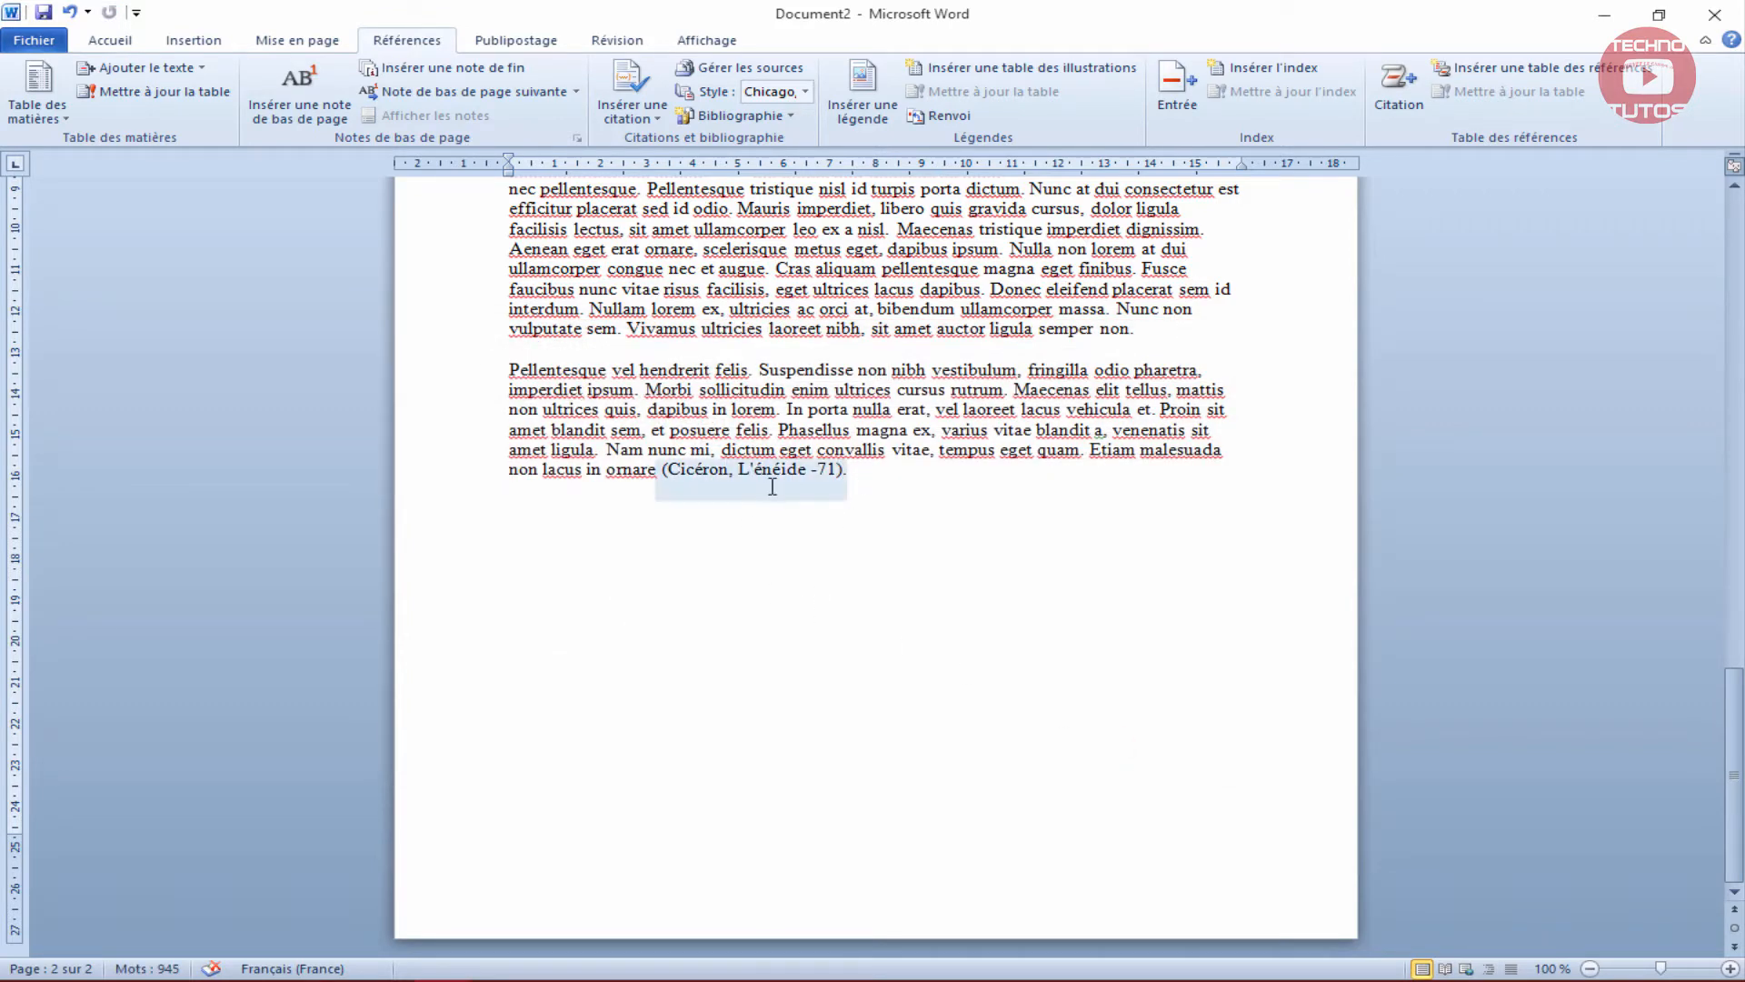
Select the citation after "vel condimentum" and switch the document's citation style to APA Sixth Edition.
{"action": "scroll", "coordinate": [853, 573], "scroll_direction": "up", "scroll_amount": 20}
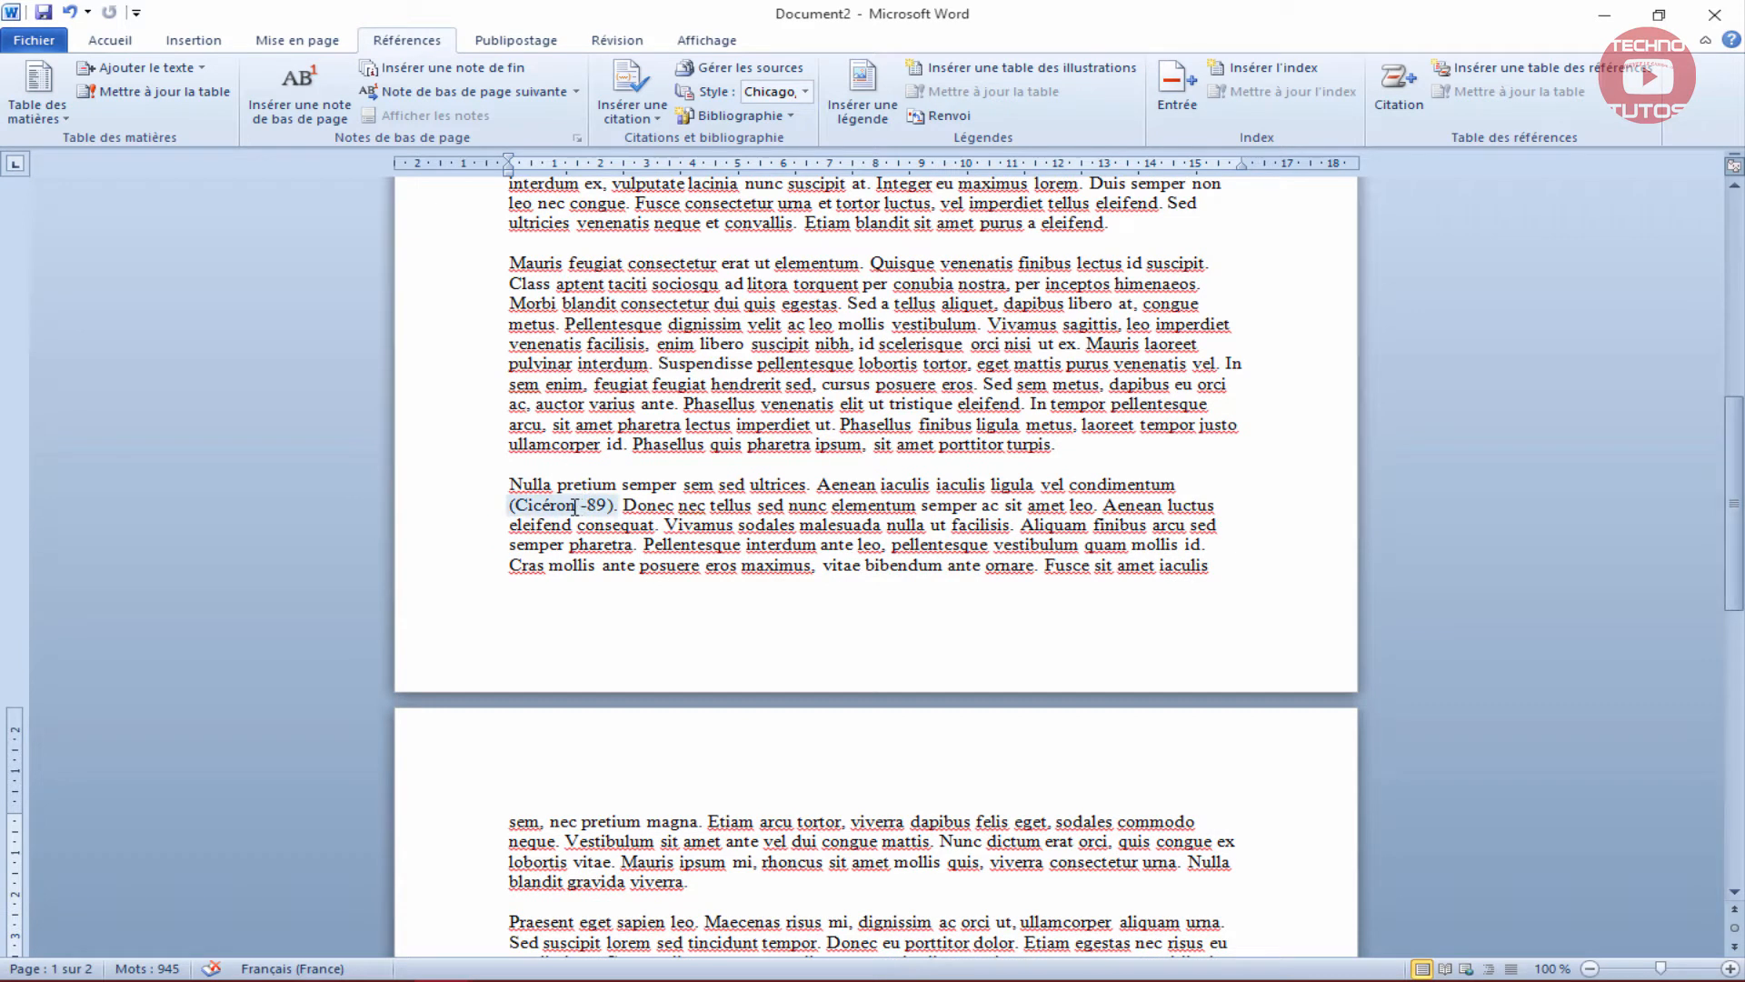
{"action": "left_click", "coordinate": [575, 506]}
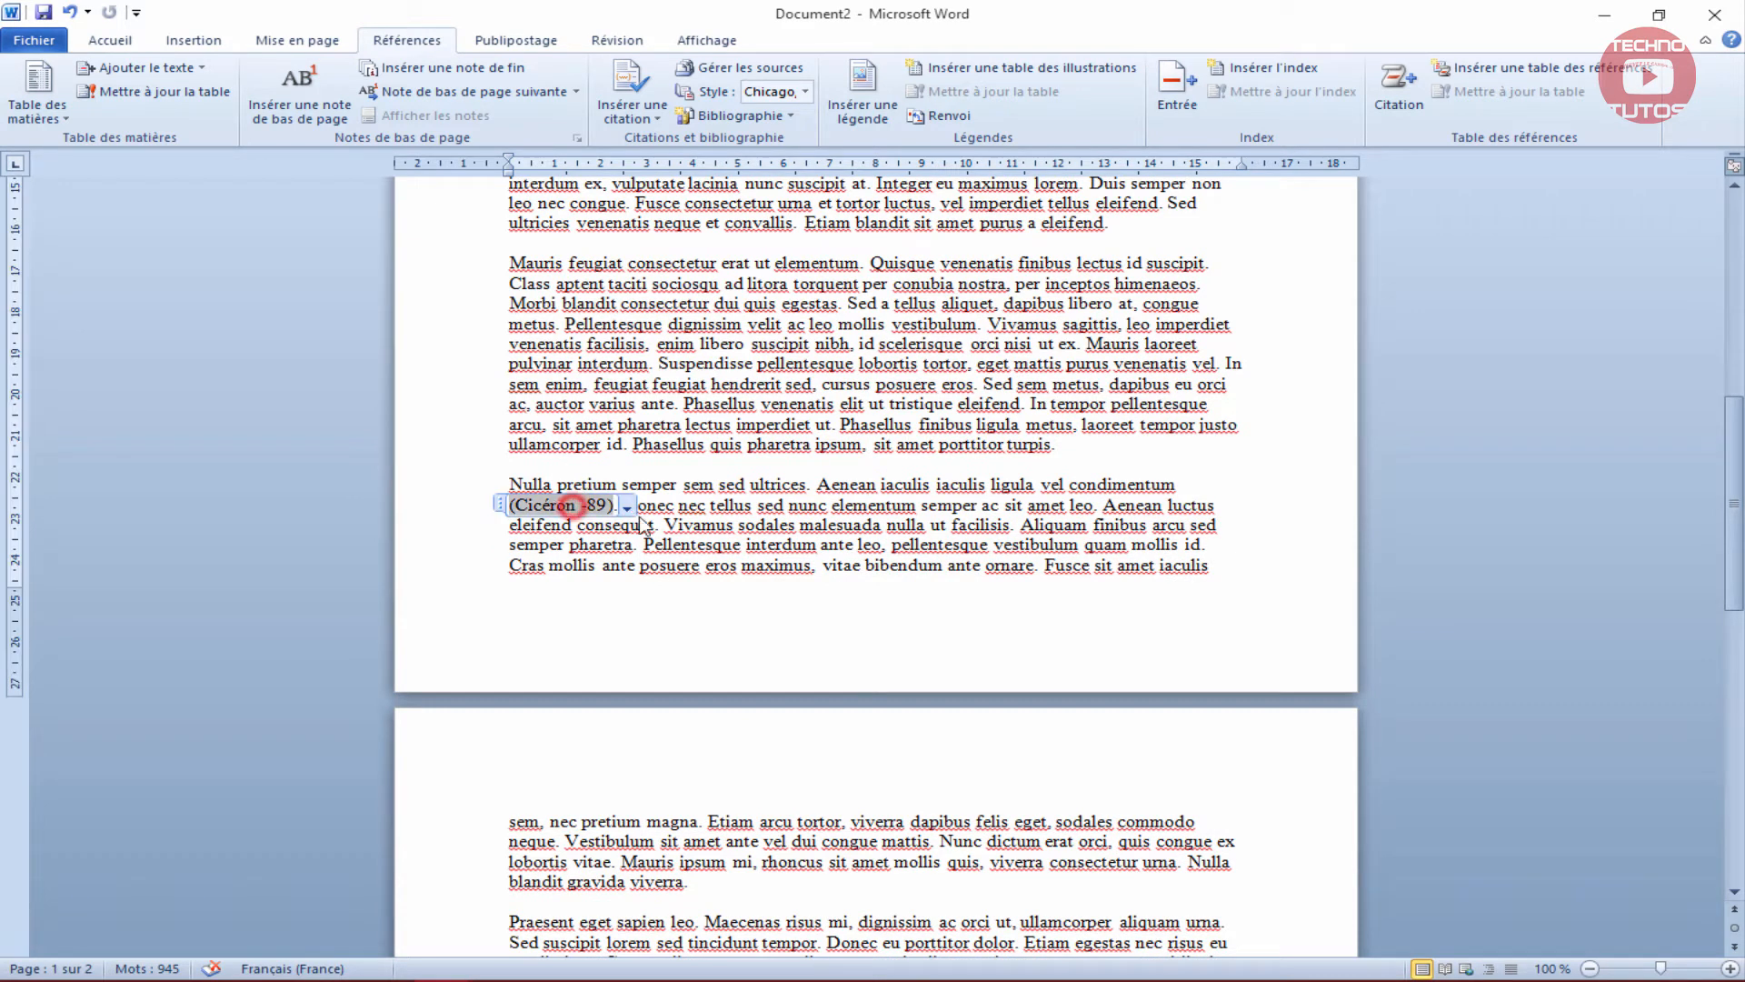
{"action": "left_click", "coordinate": [804, 92]}
{"action": "left_click", "coordinate": [800, 128]}
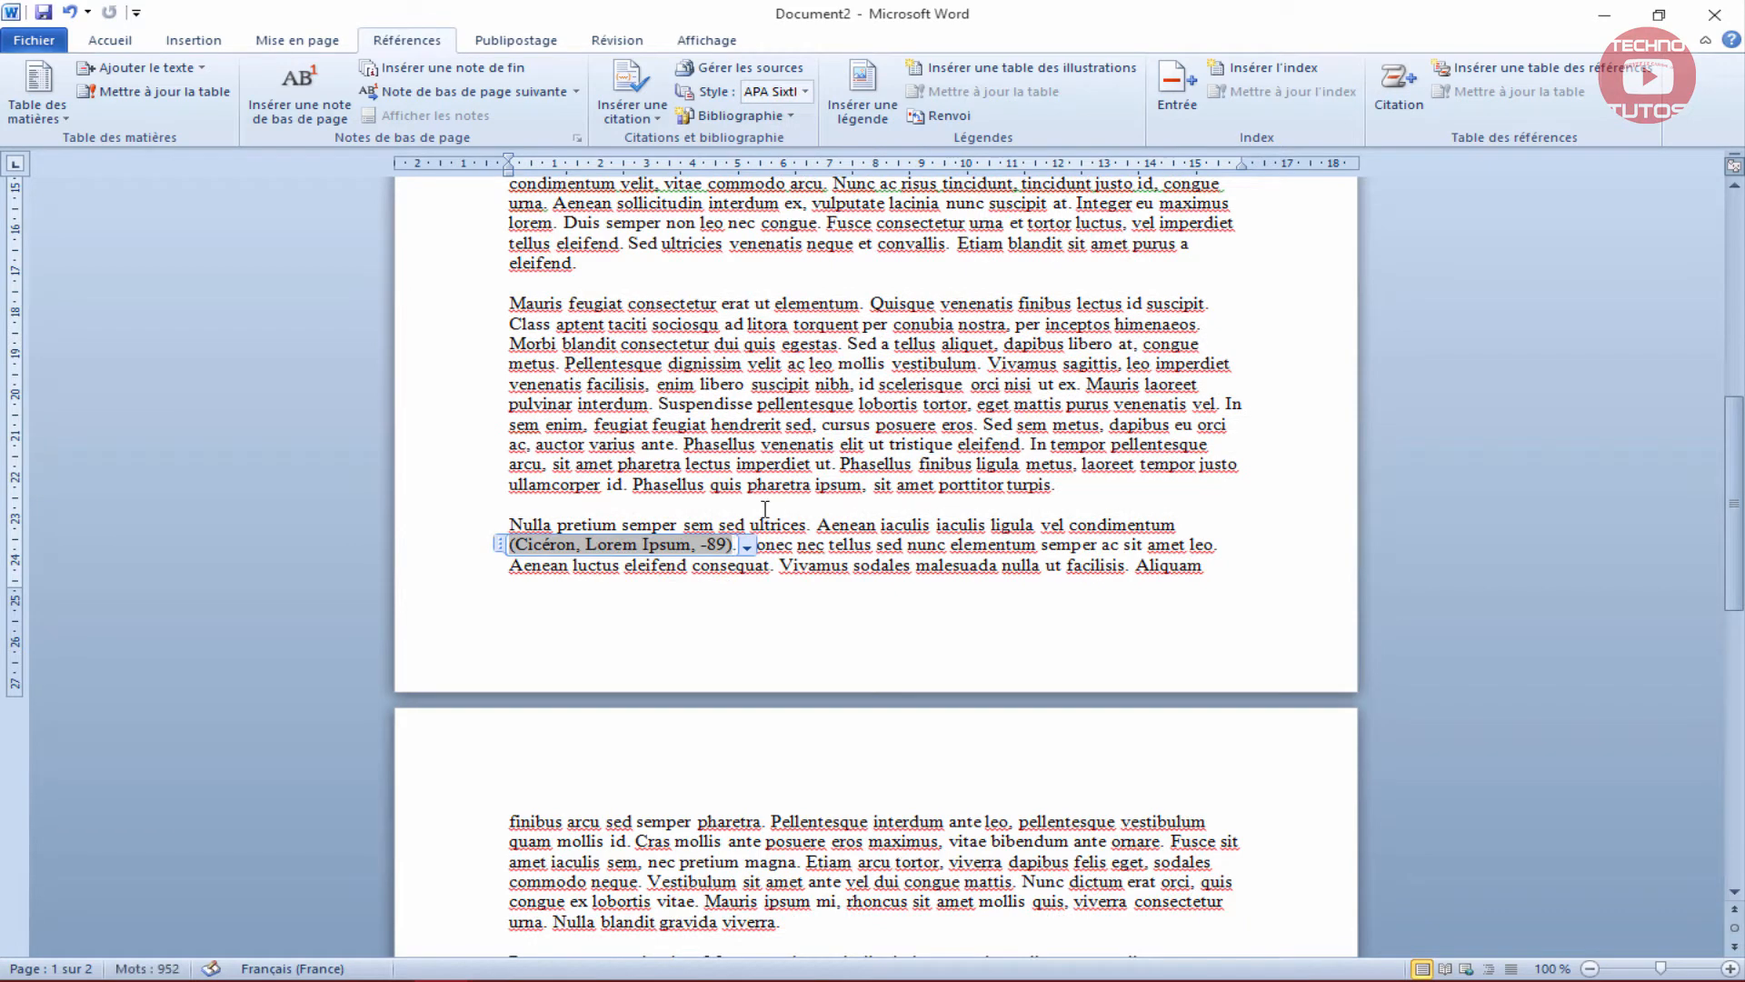
Check how the Lorem Ipsum and L'énéide citations throughout the document are displayed in the APA style.
{"action": "left_click", "coordinate": [787, 543]}
{"action": "scroll", "coordinate": [720, 524], "scroll_direction": "down", "scroll_amount": 15}
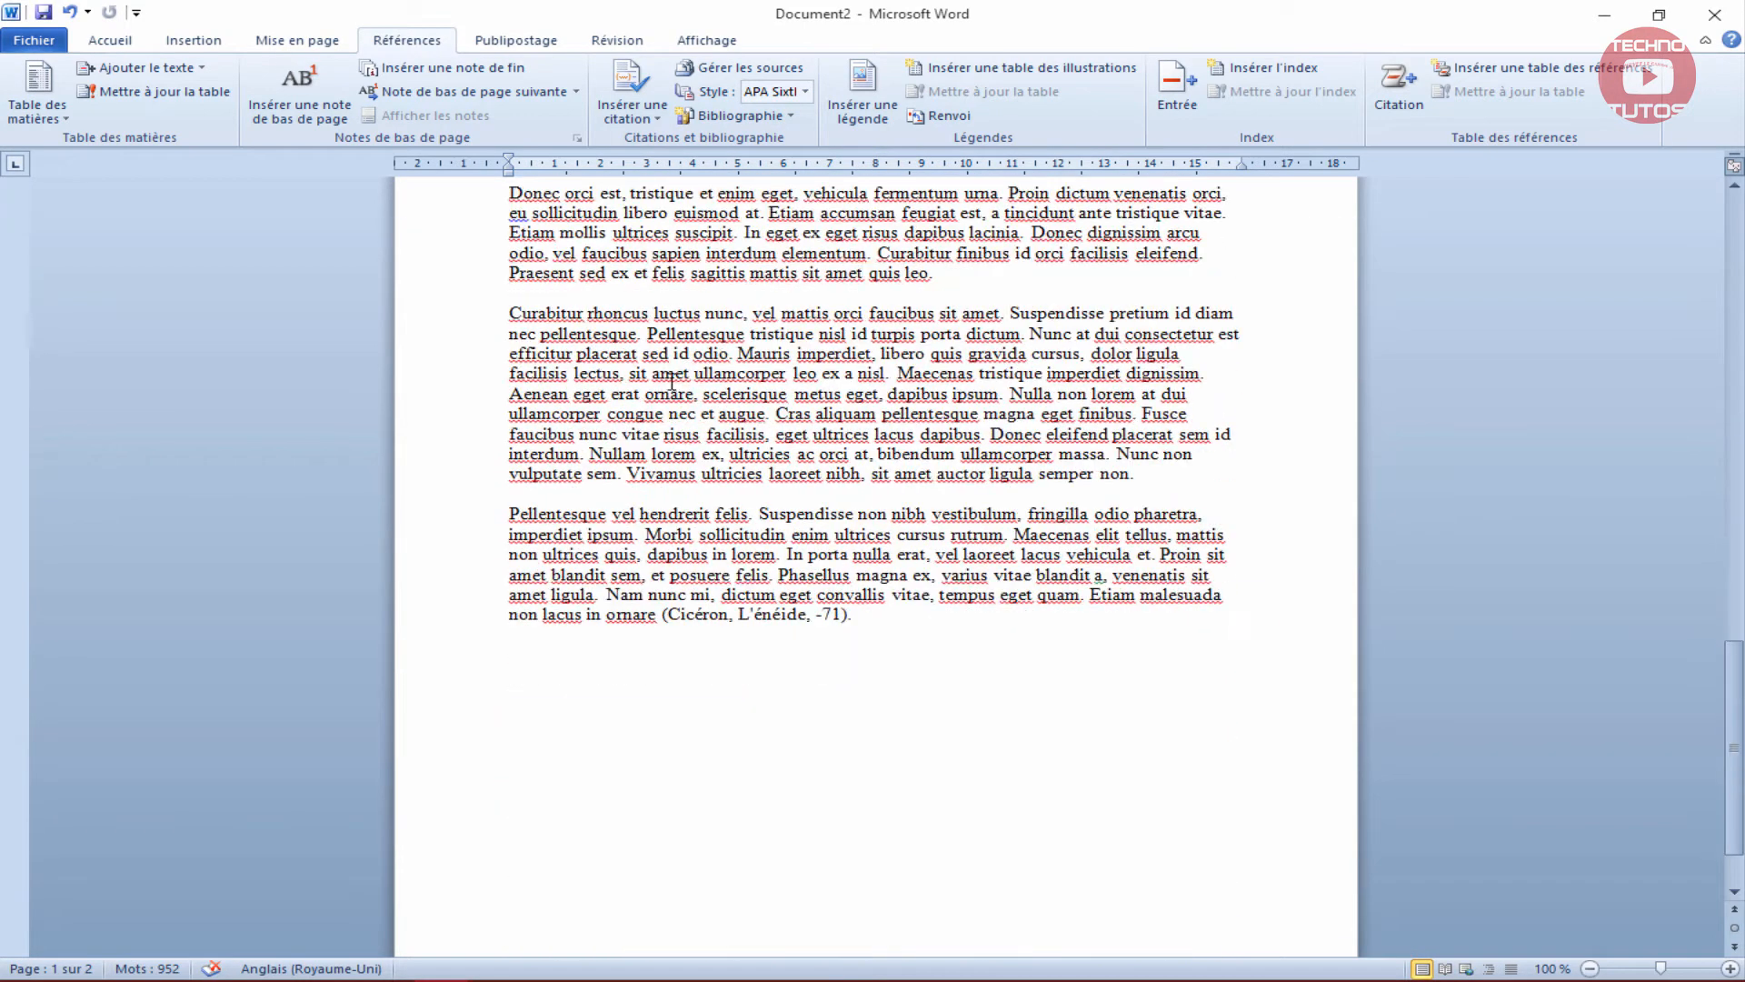
{"action": "left_click", "coordinate": [720, 523]}
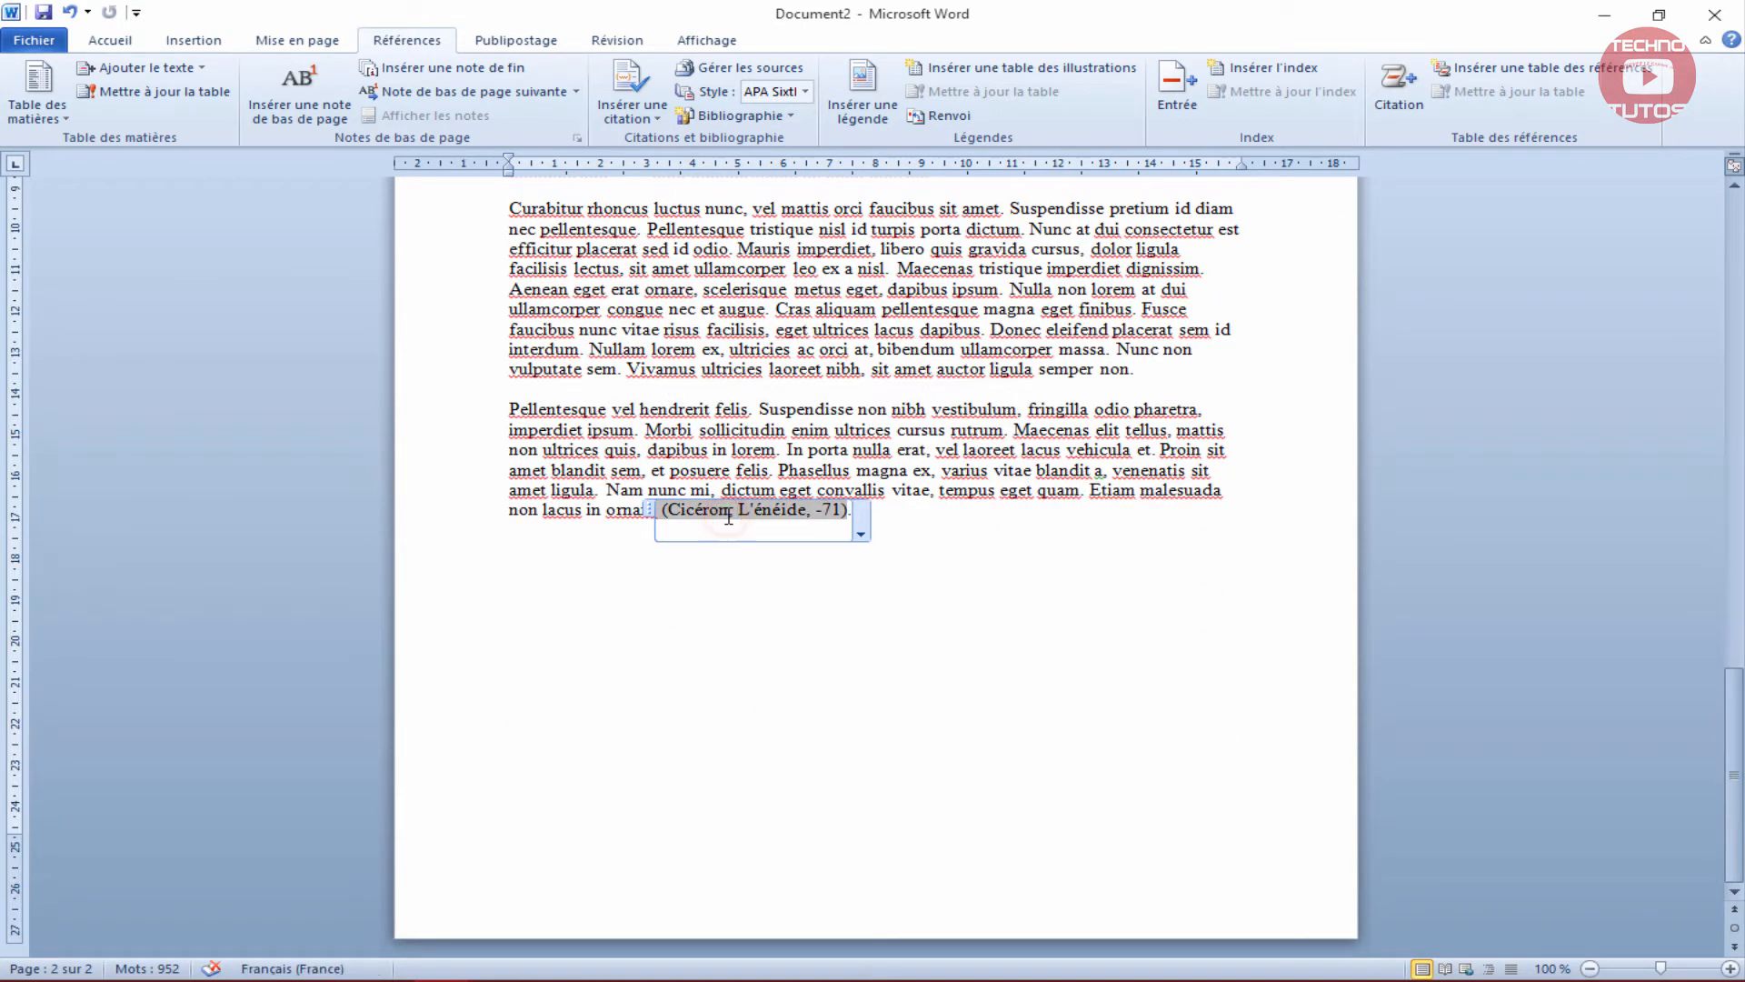
{"action": "scroll", "coordinate": [727, 509], "scroll_direction": "up", "scroll_amount": 6}
{"action": "scroll", "coordinate": [729, 498], "scroll_direction": "up", "scroll_amount": 8}
{"action": "left_click", "coordinate": [648, 386]}
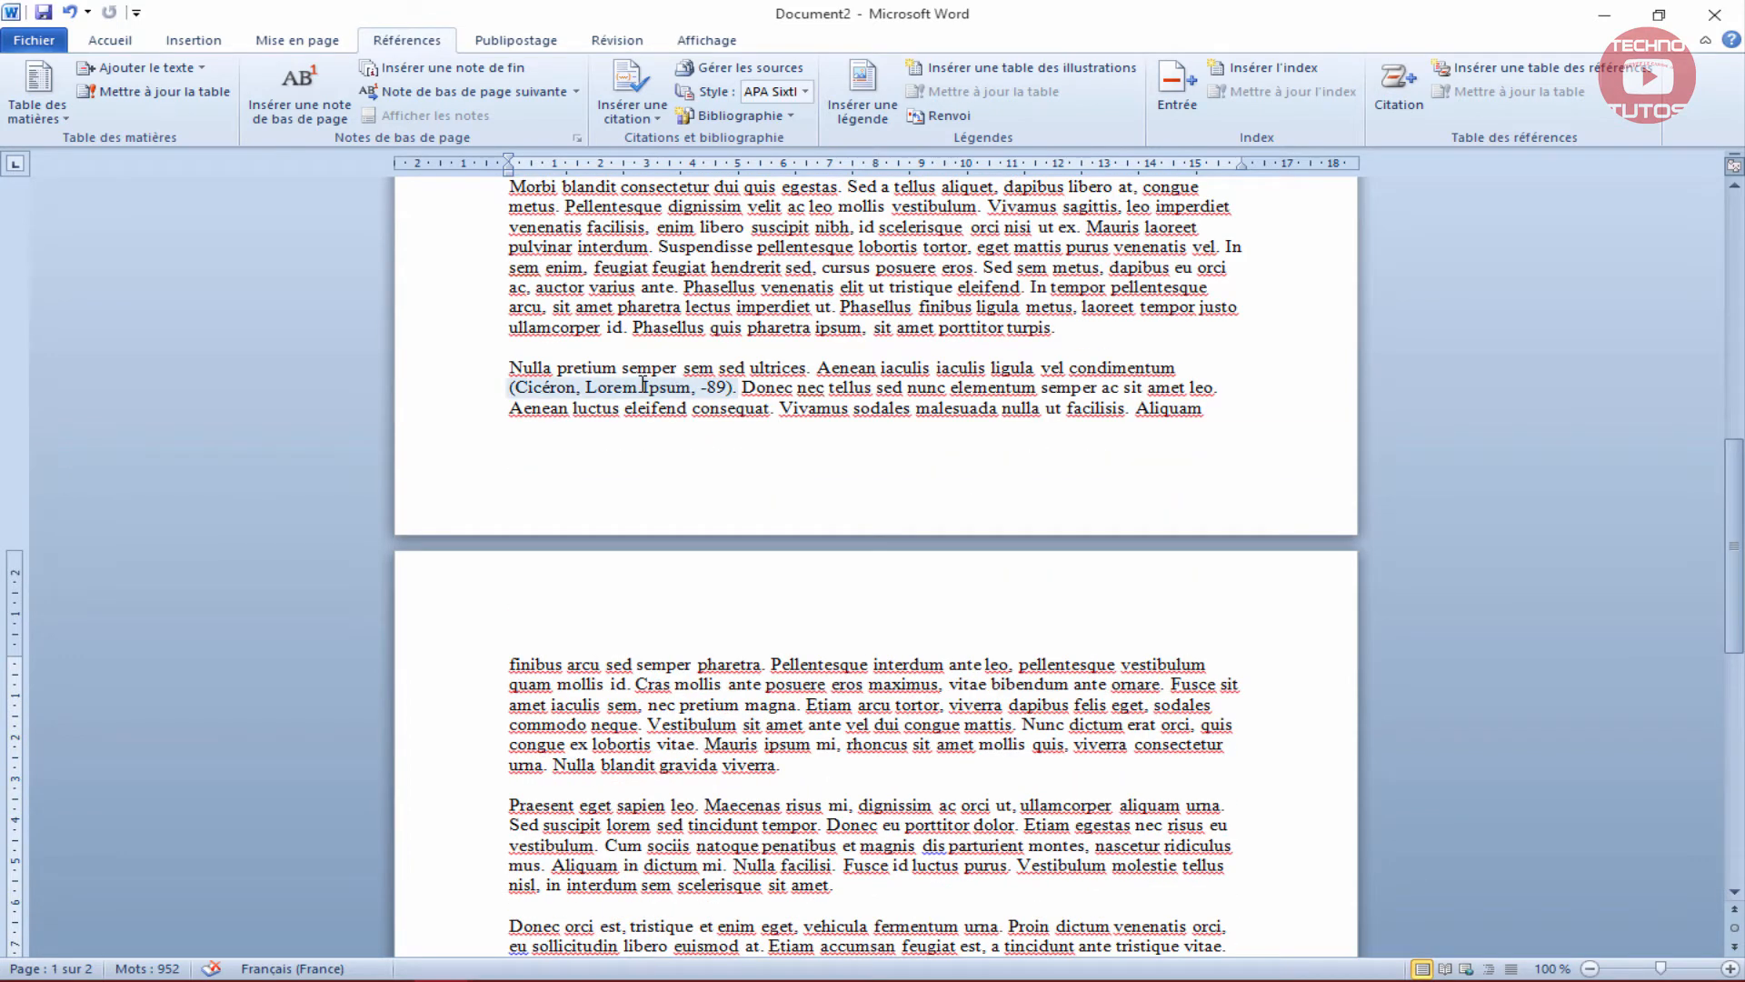
{"action": "scroll", "coordinate": [709, 382], "scroll_direction": "up", "scroll_amount": 14}
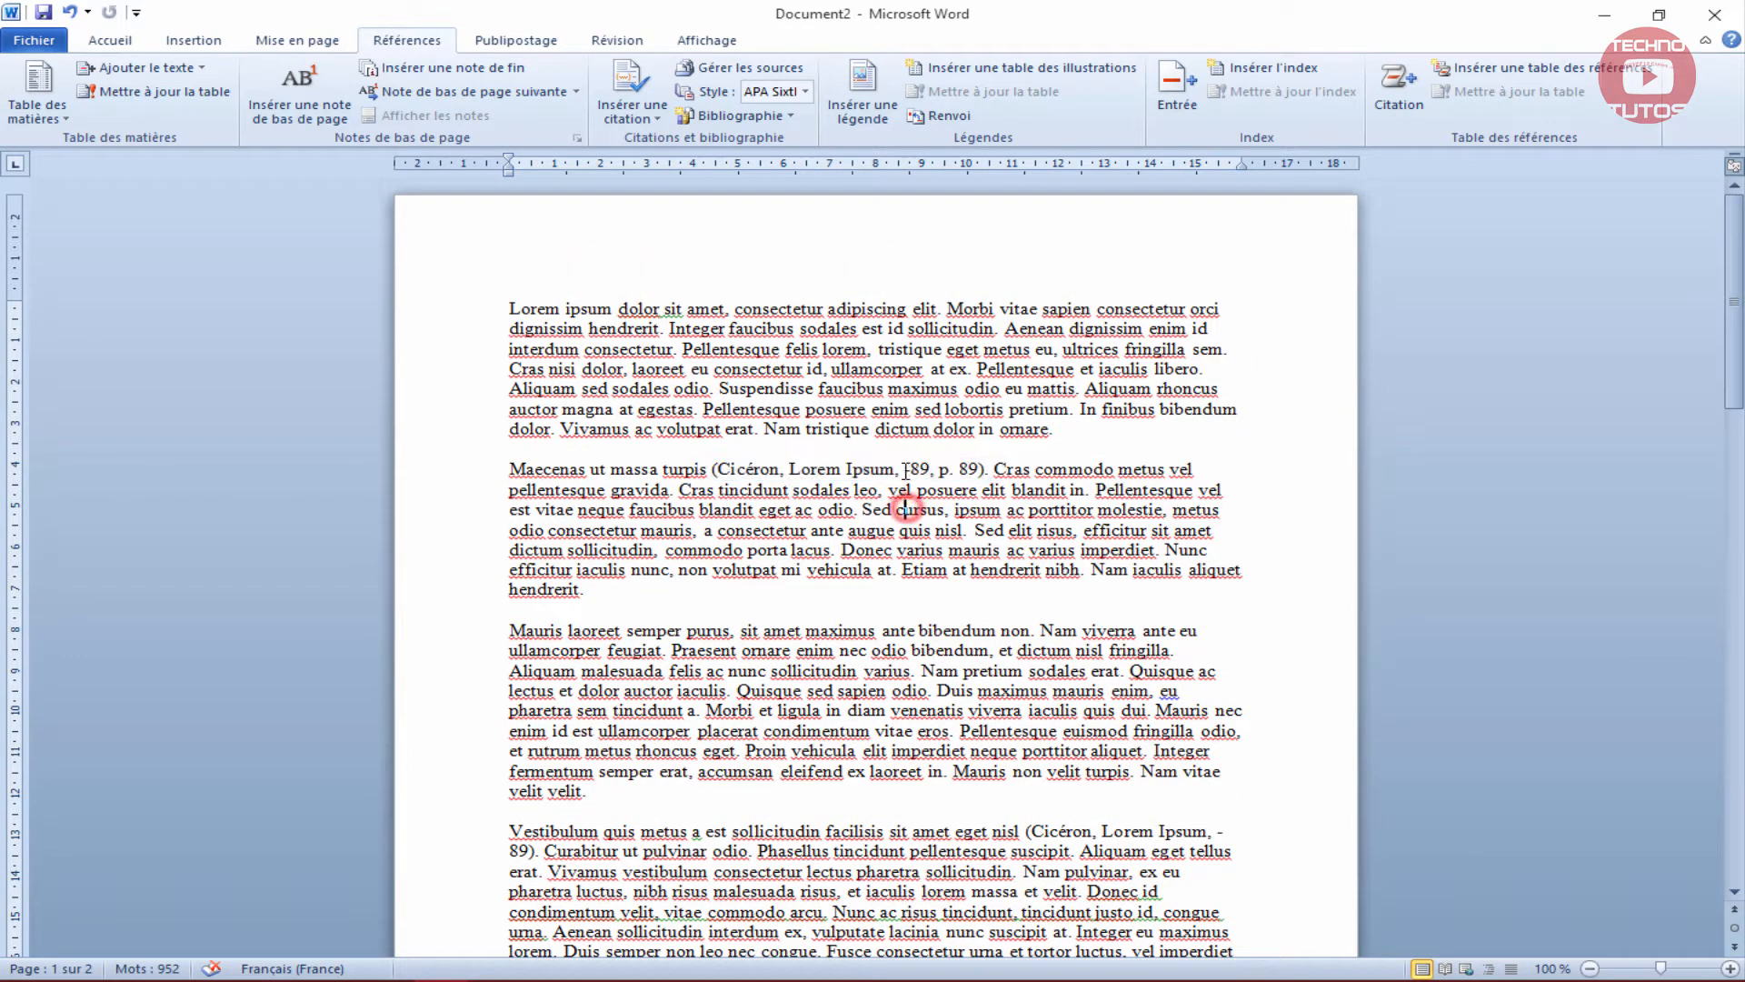
{"action": "scroll", "coordinate": [870, 433], "scroll_direction": "down", "scroll_amount": 15}
{"action": "scroll", "coordinate": [870, 433], "scroll_direction": "down", "scroll_amount": 10}
Copy the source "La technologie (2014)" from the master list to the document's active source list.
{"action": "left_click", "coordinate": [888, 552]}
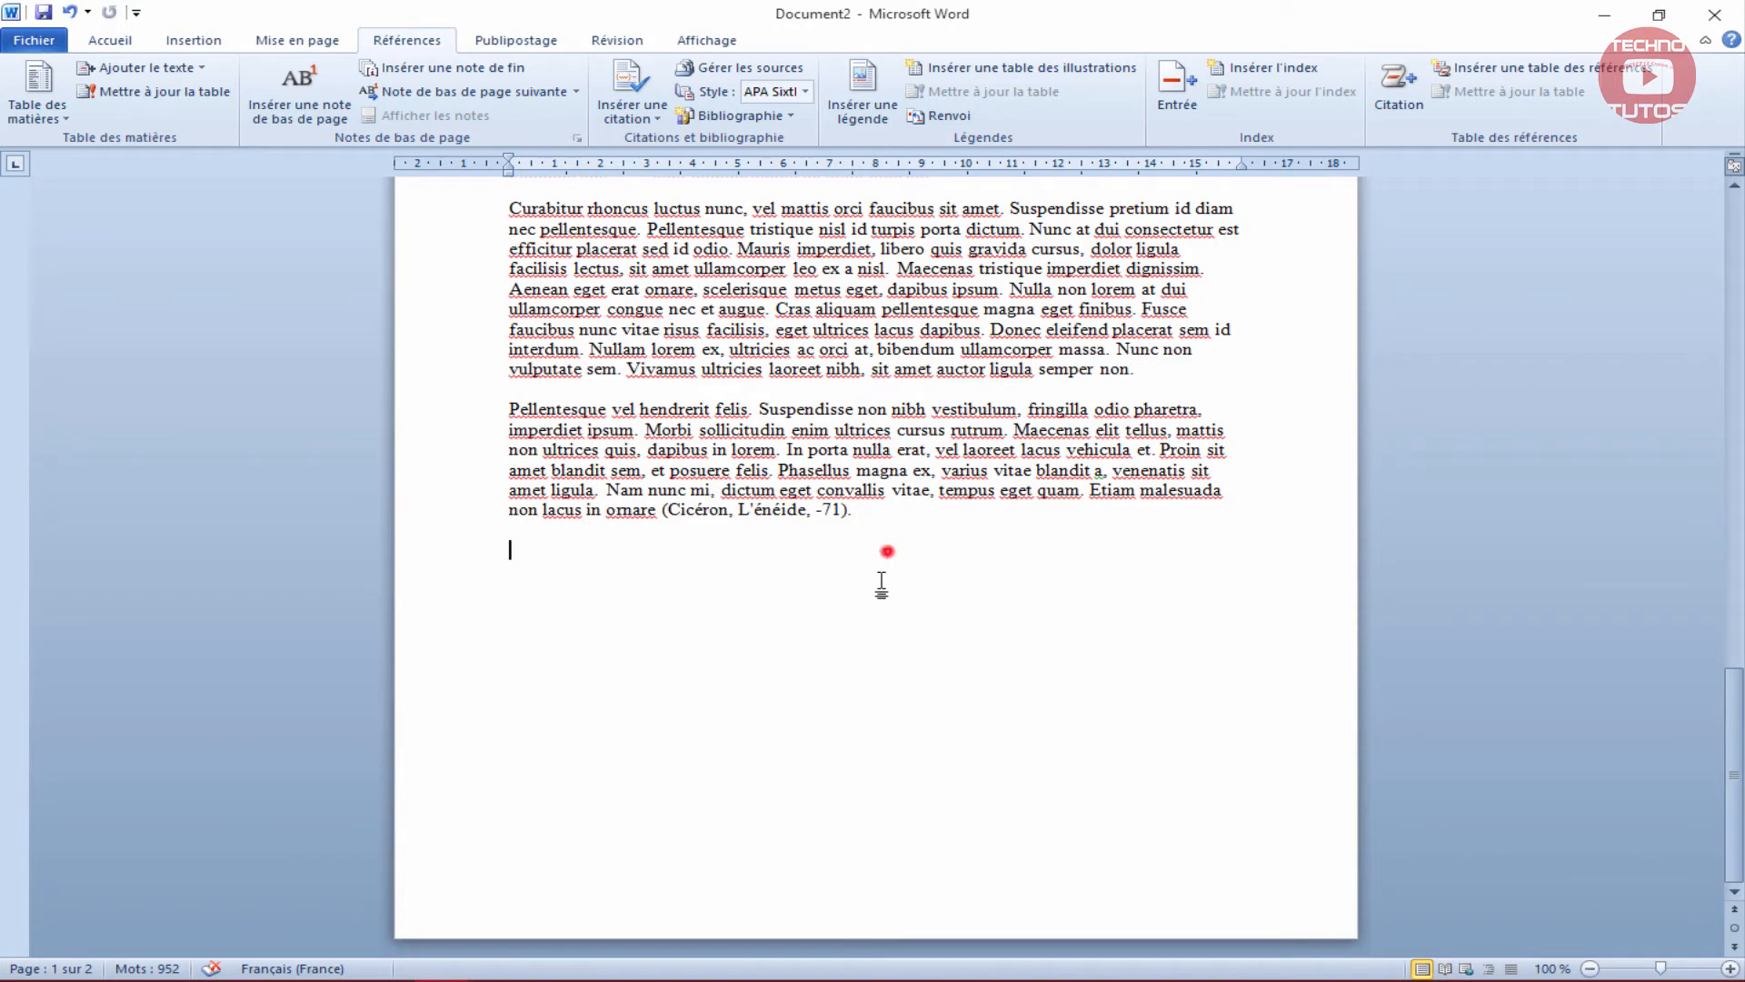
{"action": "left_click", "coordinate": [900, 695]}
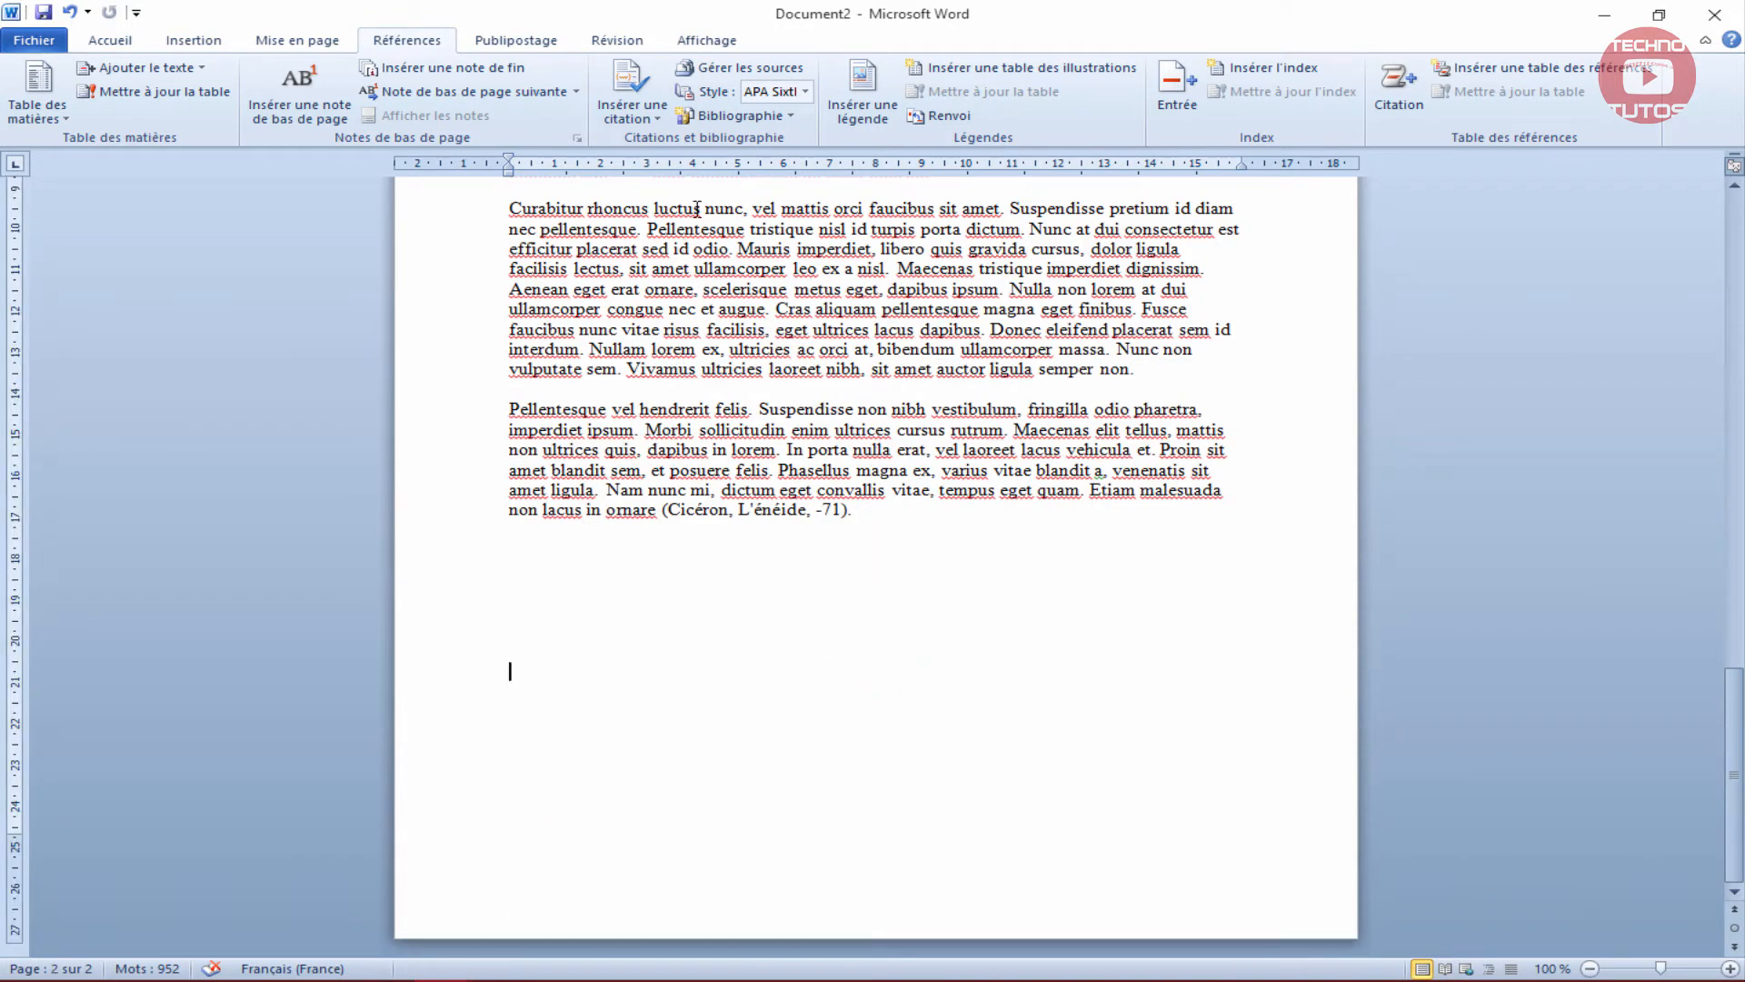
{"action": "left_click", "coordinate": [727, 67]}
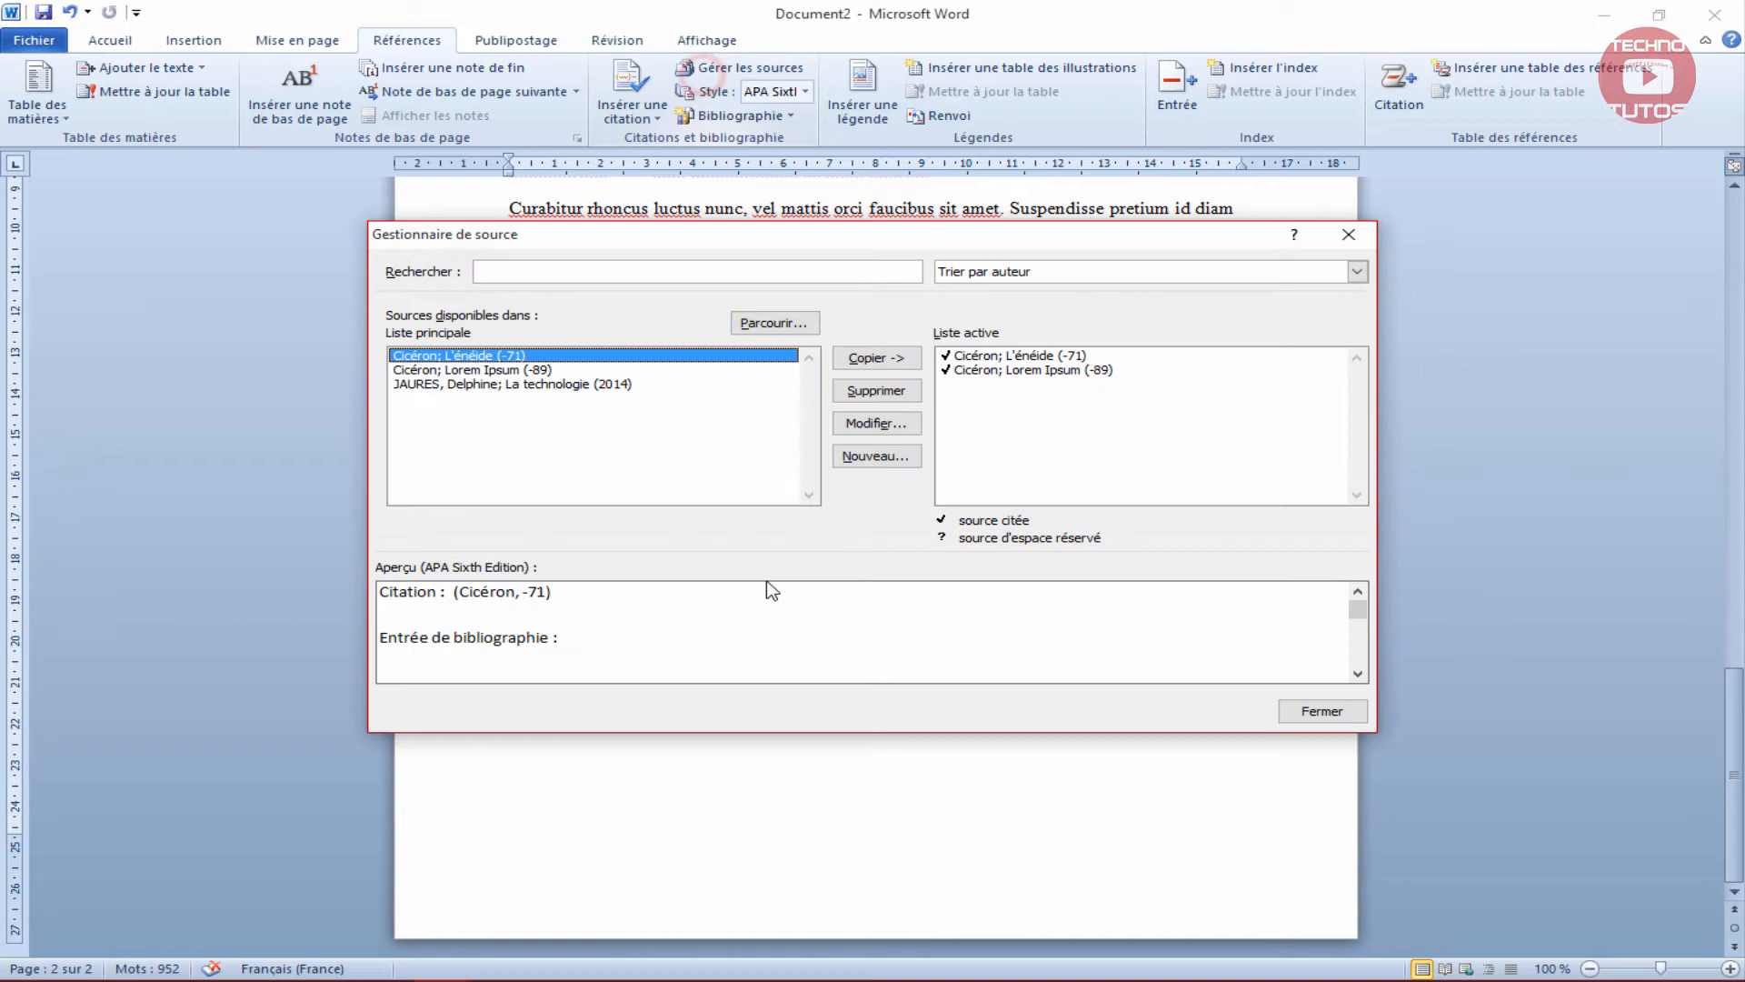
{"action": "left_click", "coordinate": [464, 384]}
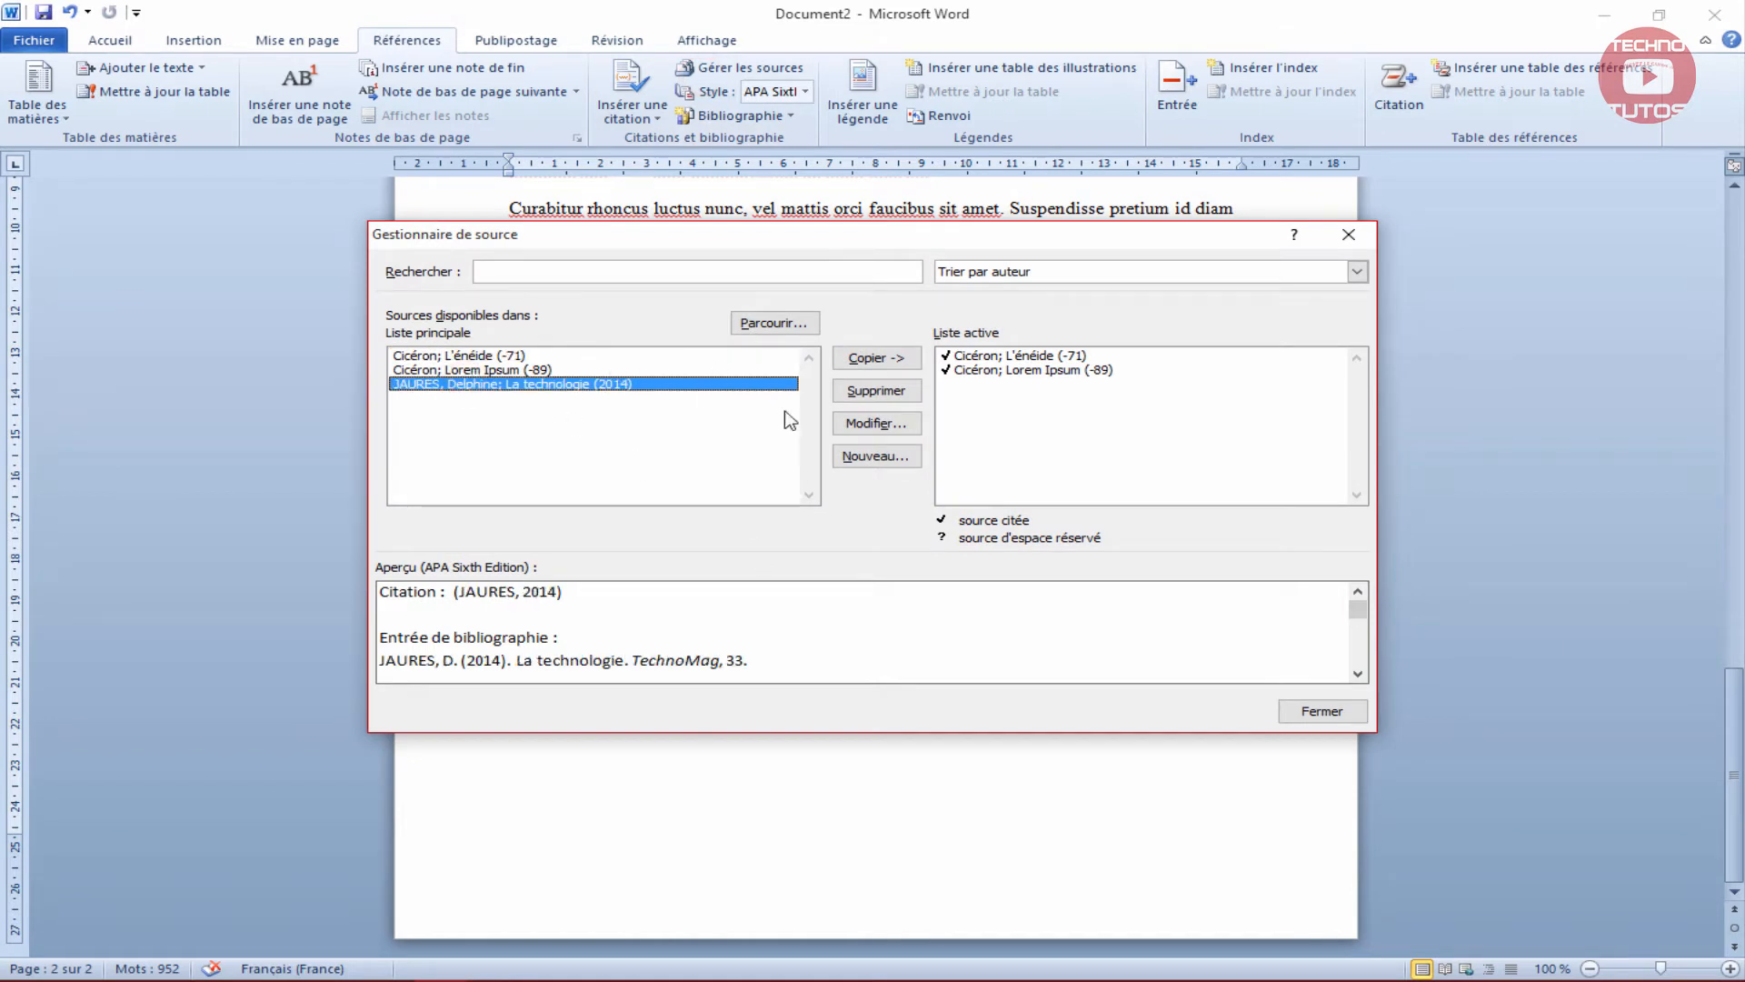
{"action": "left_click", "coordinate": [898, 360]}
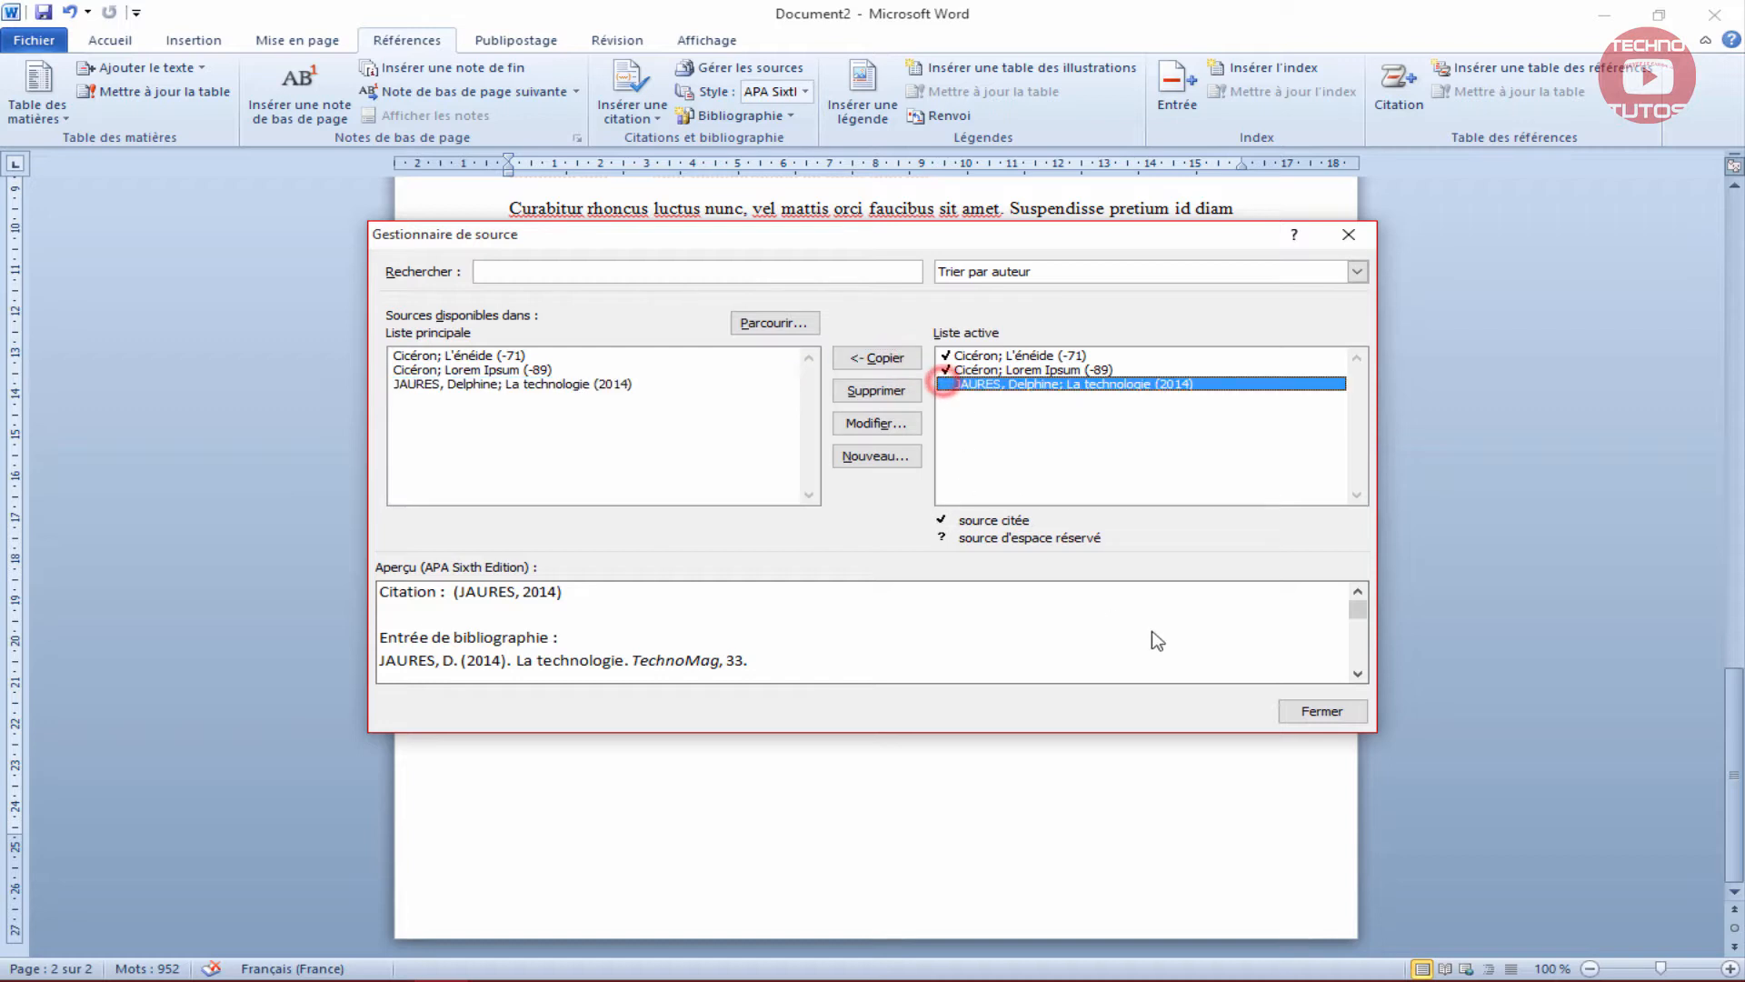
{"action": "left_click", "coordinate": [1325, 713]}
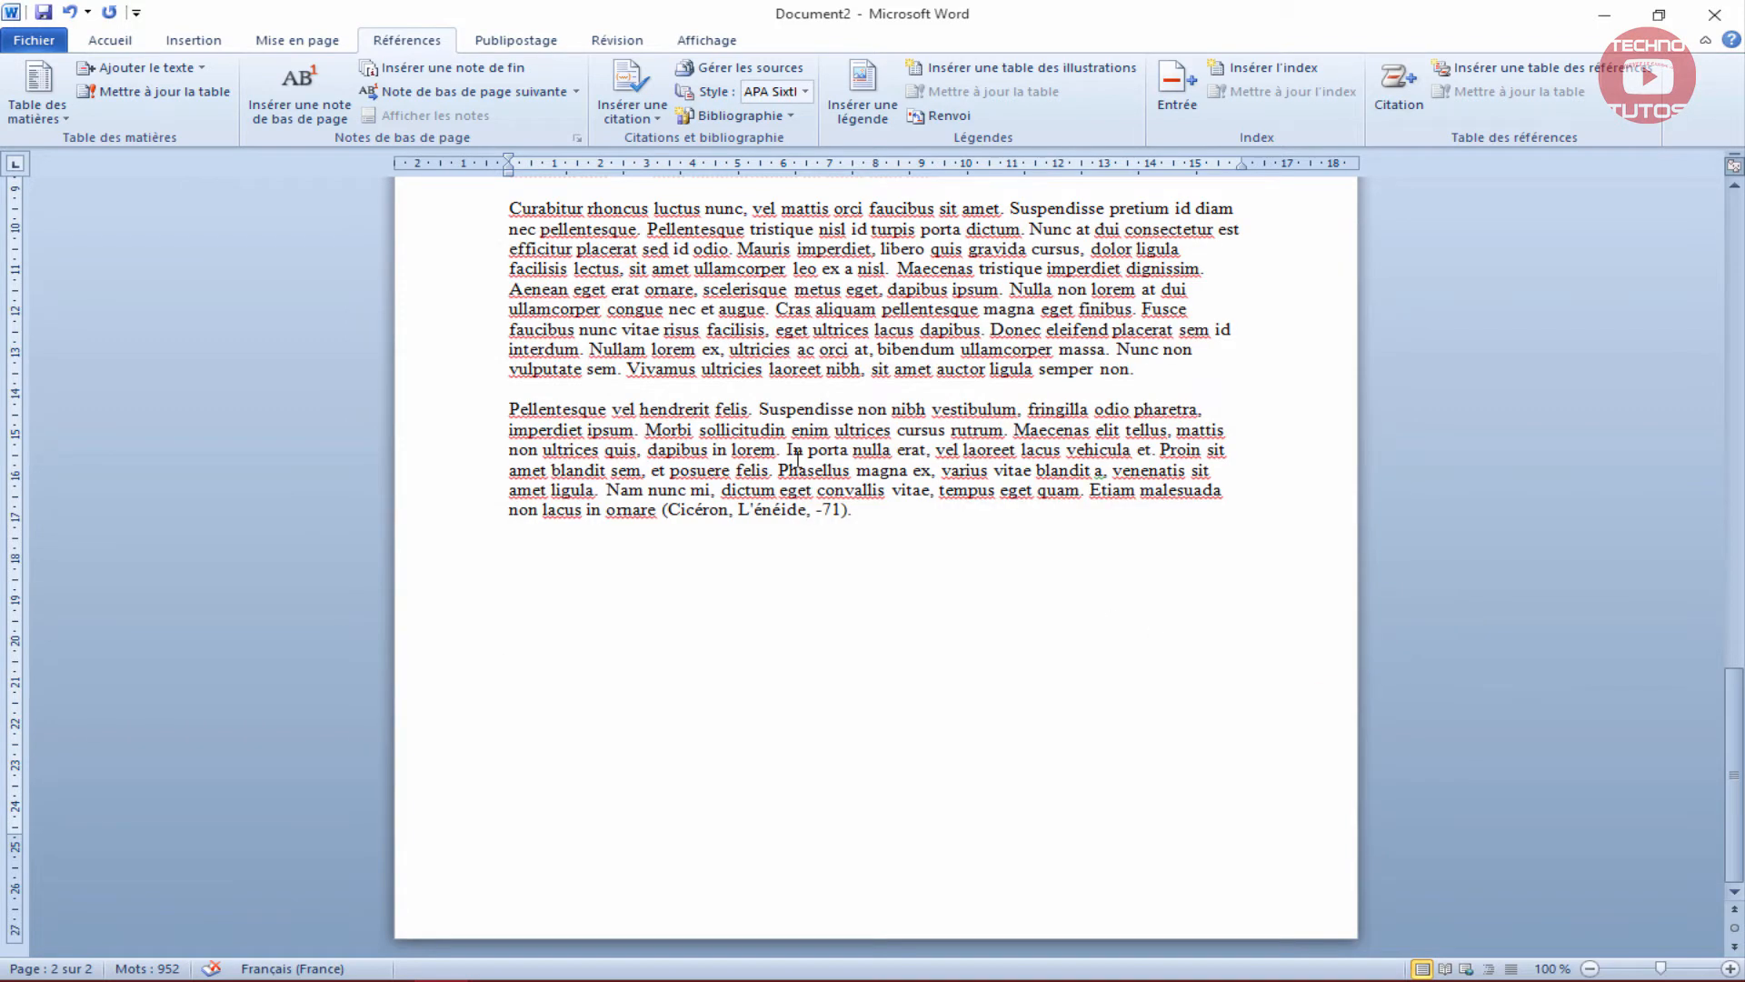
Insert a citation placeholder named Espace_réservé1 on a new line below the last paragraph.
{"action": "left_click", "coordinate": [866, 538]}
{"action": "key", "text": "Return"}
{"action": "left_click", "coordinate": [615, 116]}
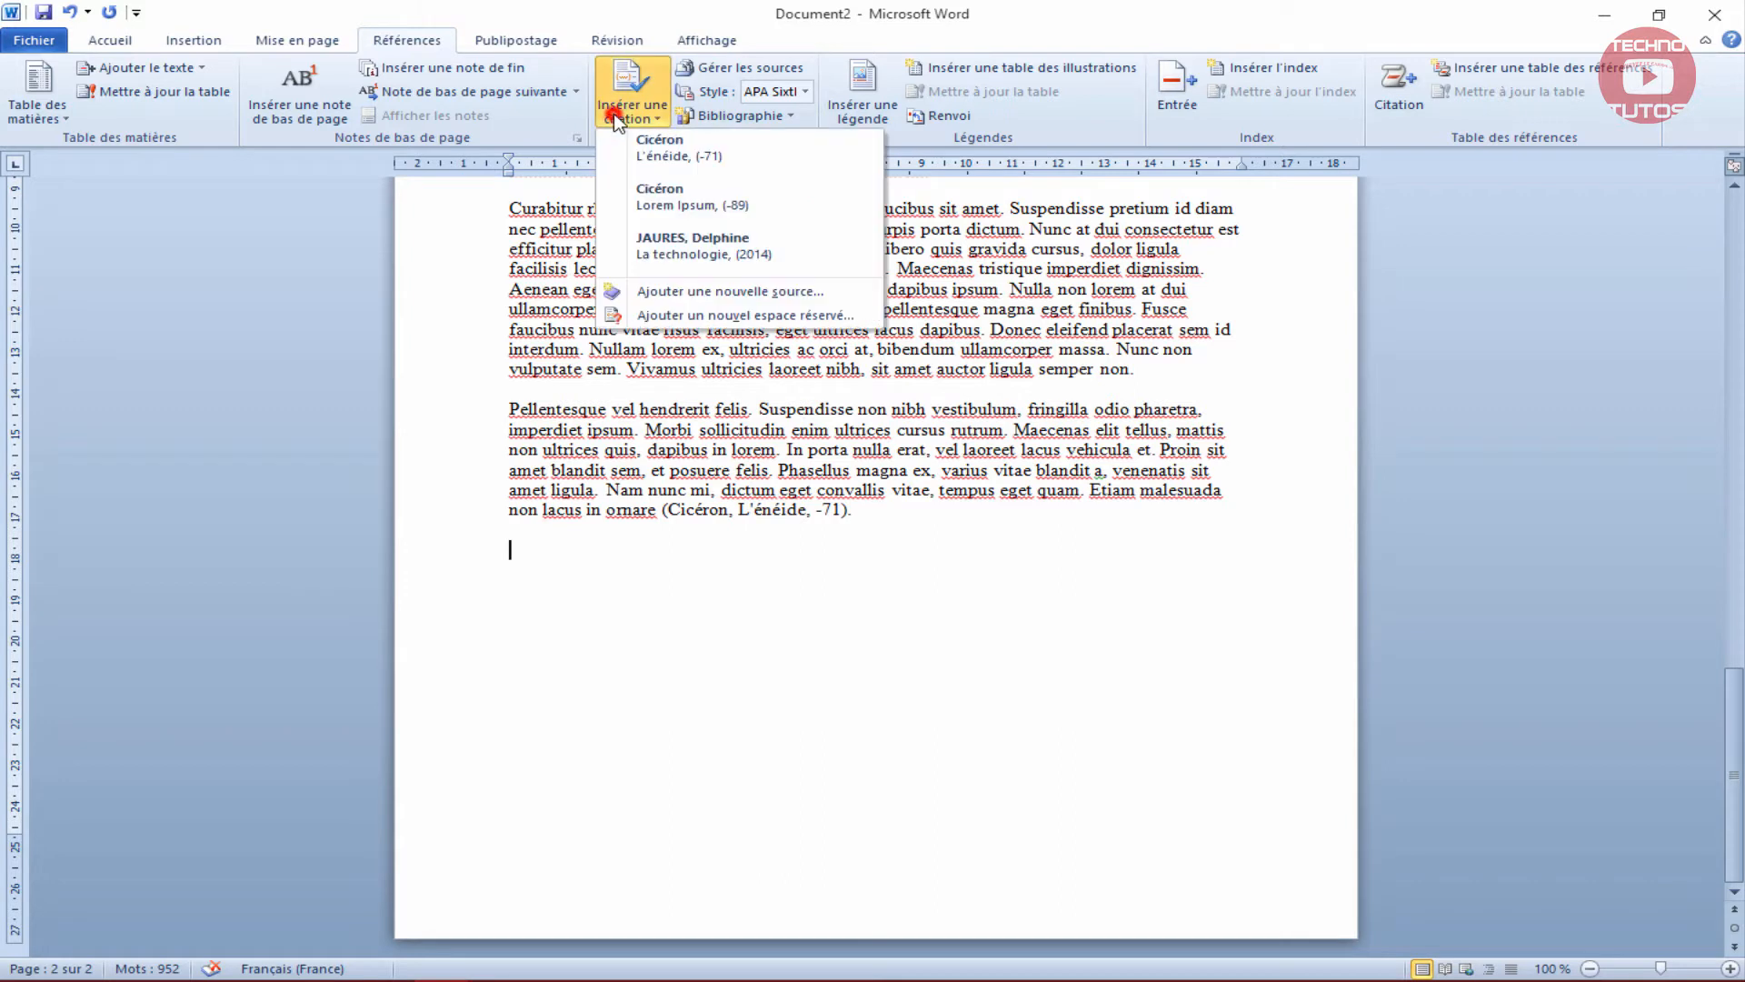
{"action": "left_click", "coordinate": [684, 314]}
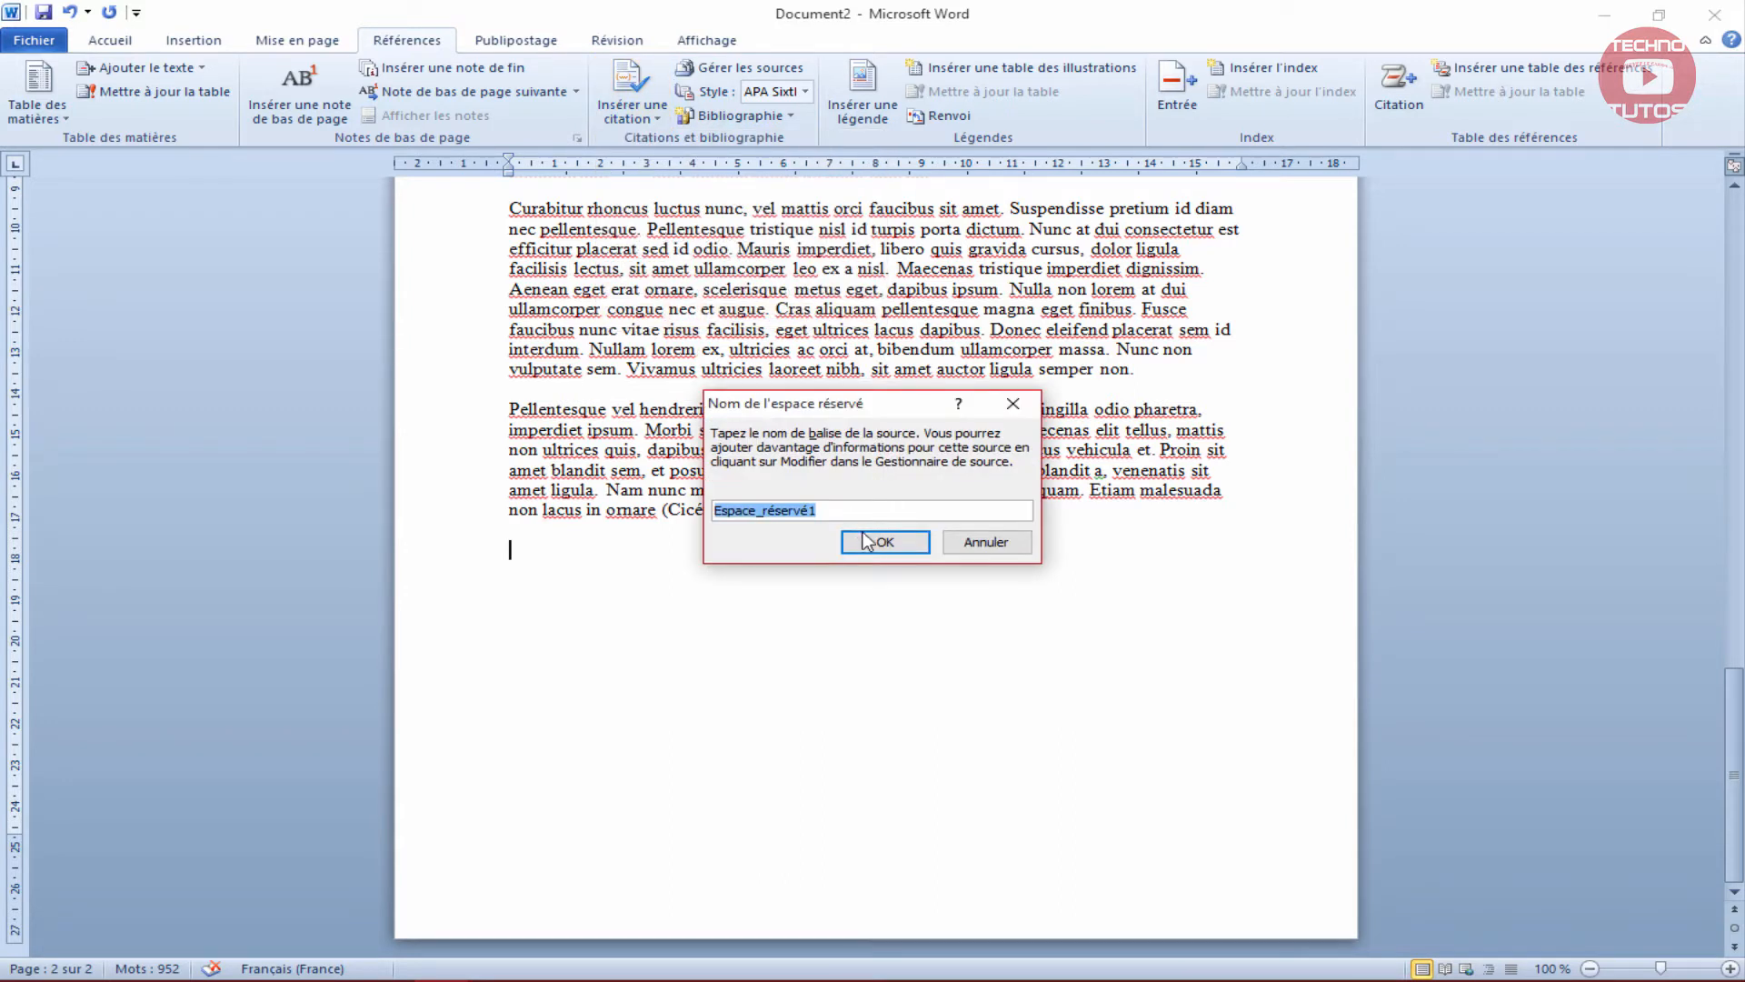
{"action": "left_click", "coordinate": [866, 542]}
Examine the source details available for the Espace_réservé1 placeholder: source types, author names and the full set of bibliography fields.
{"action": "left_click", "coordinate": [514, 554]}
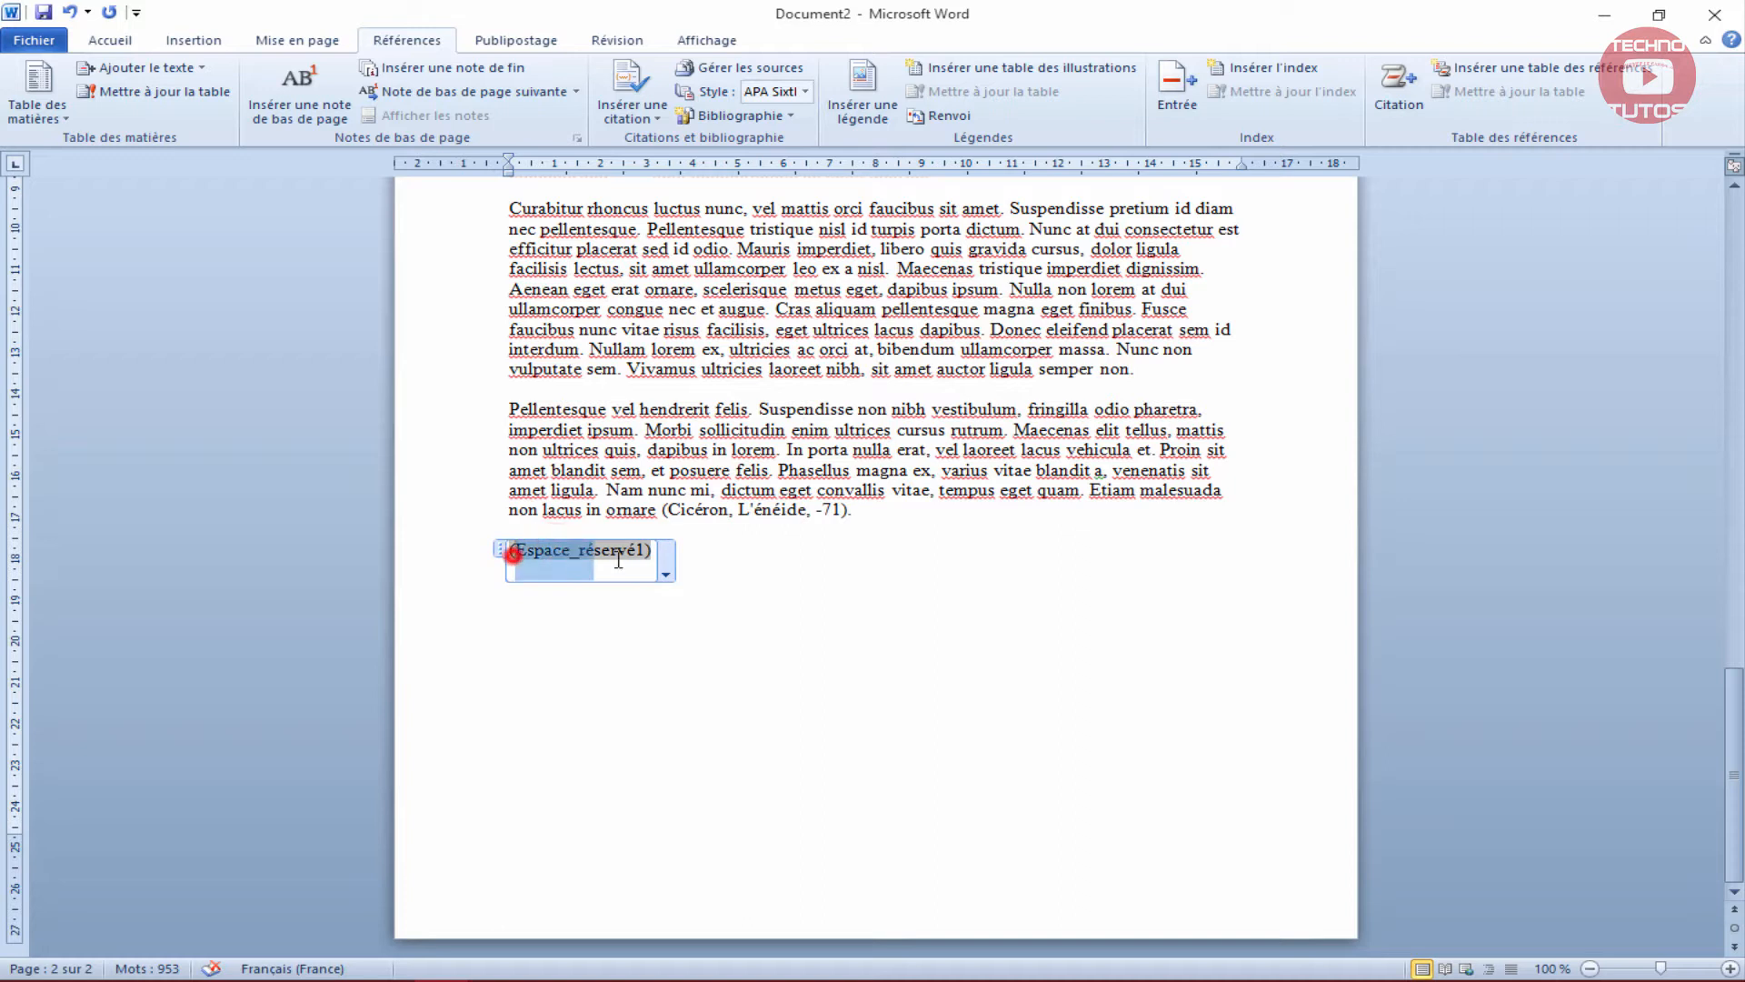
{"action": "left_click", "coordinate": [666, 573]}
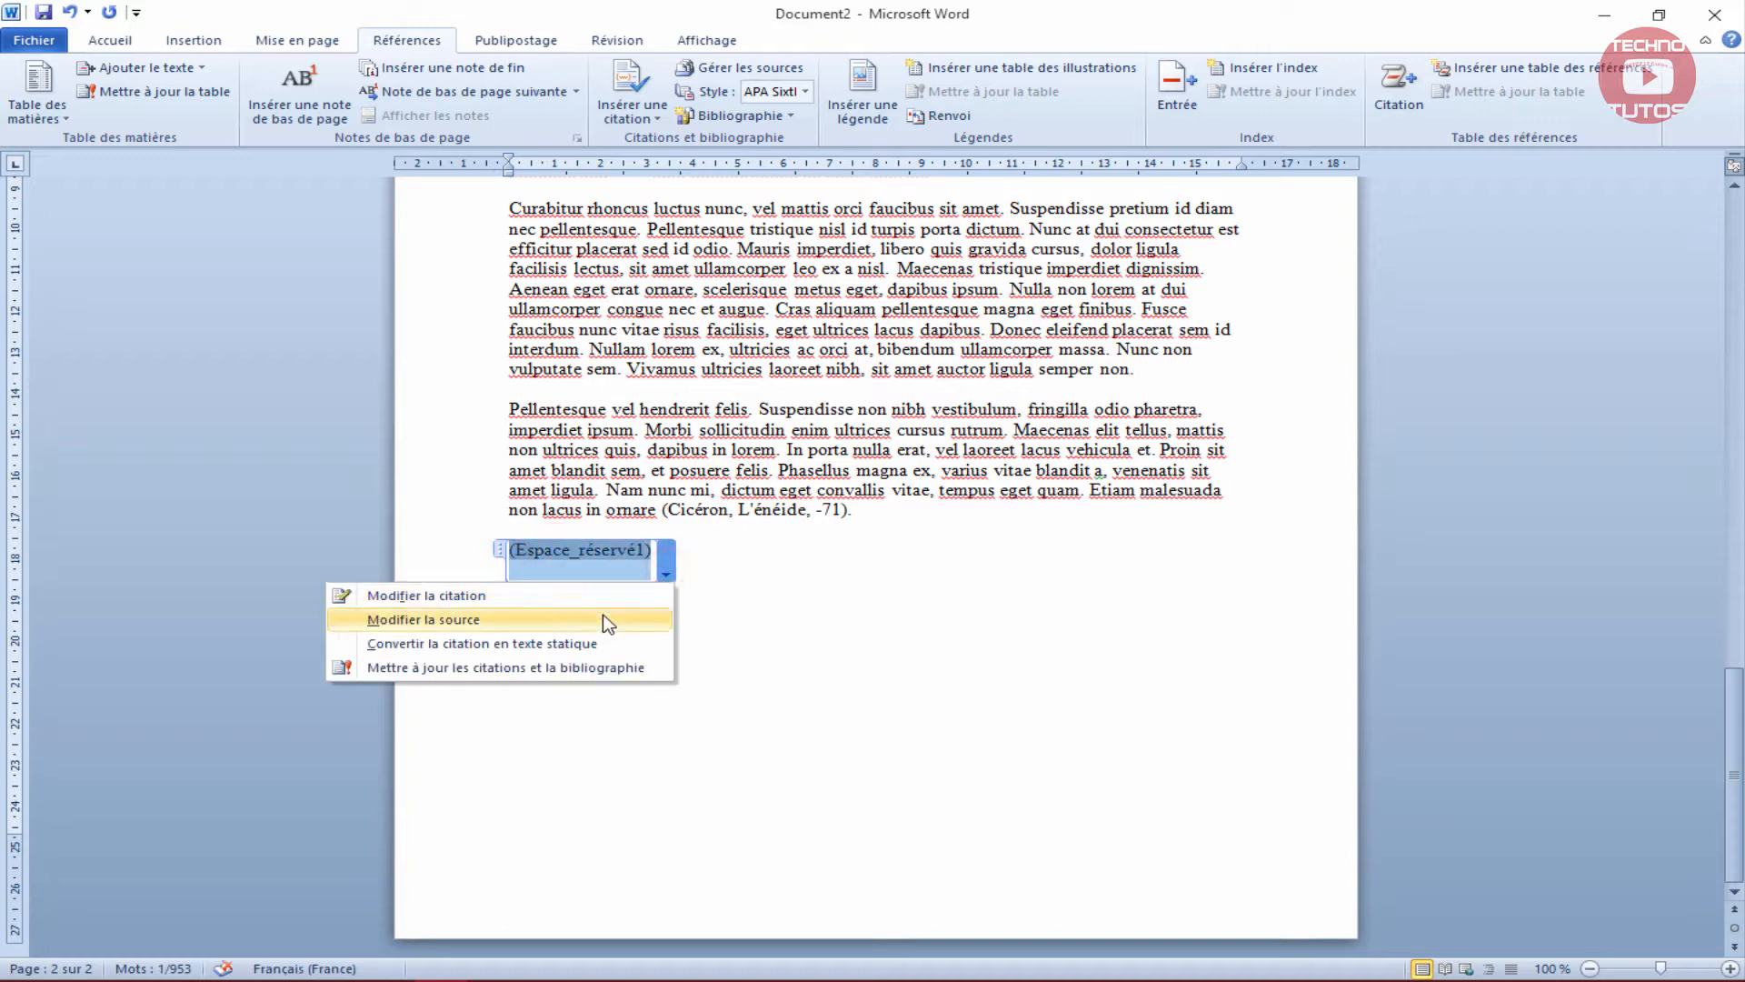
{"action": "left_click", "coordinate": [600, 618]}
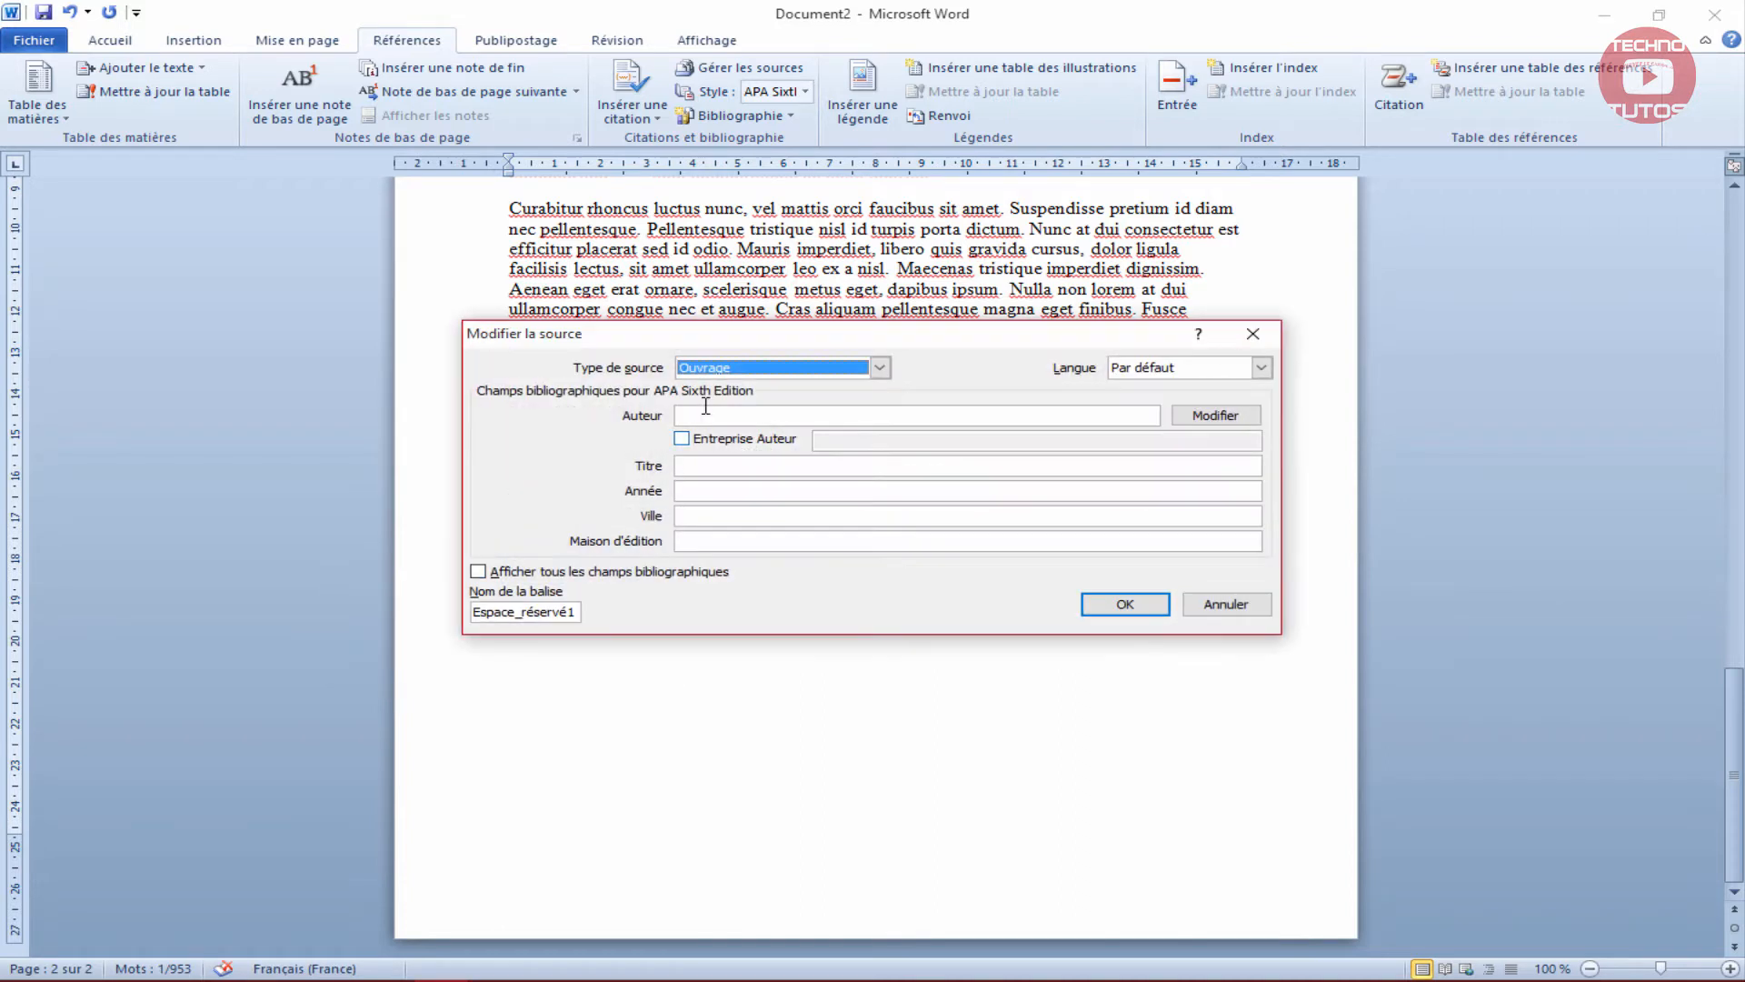
{"action": "left_click", "coordinate": [743, 369]}
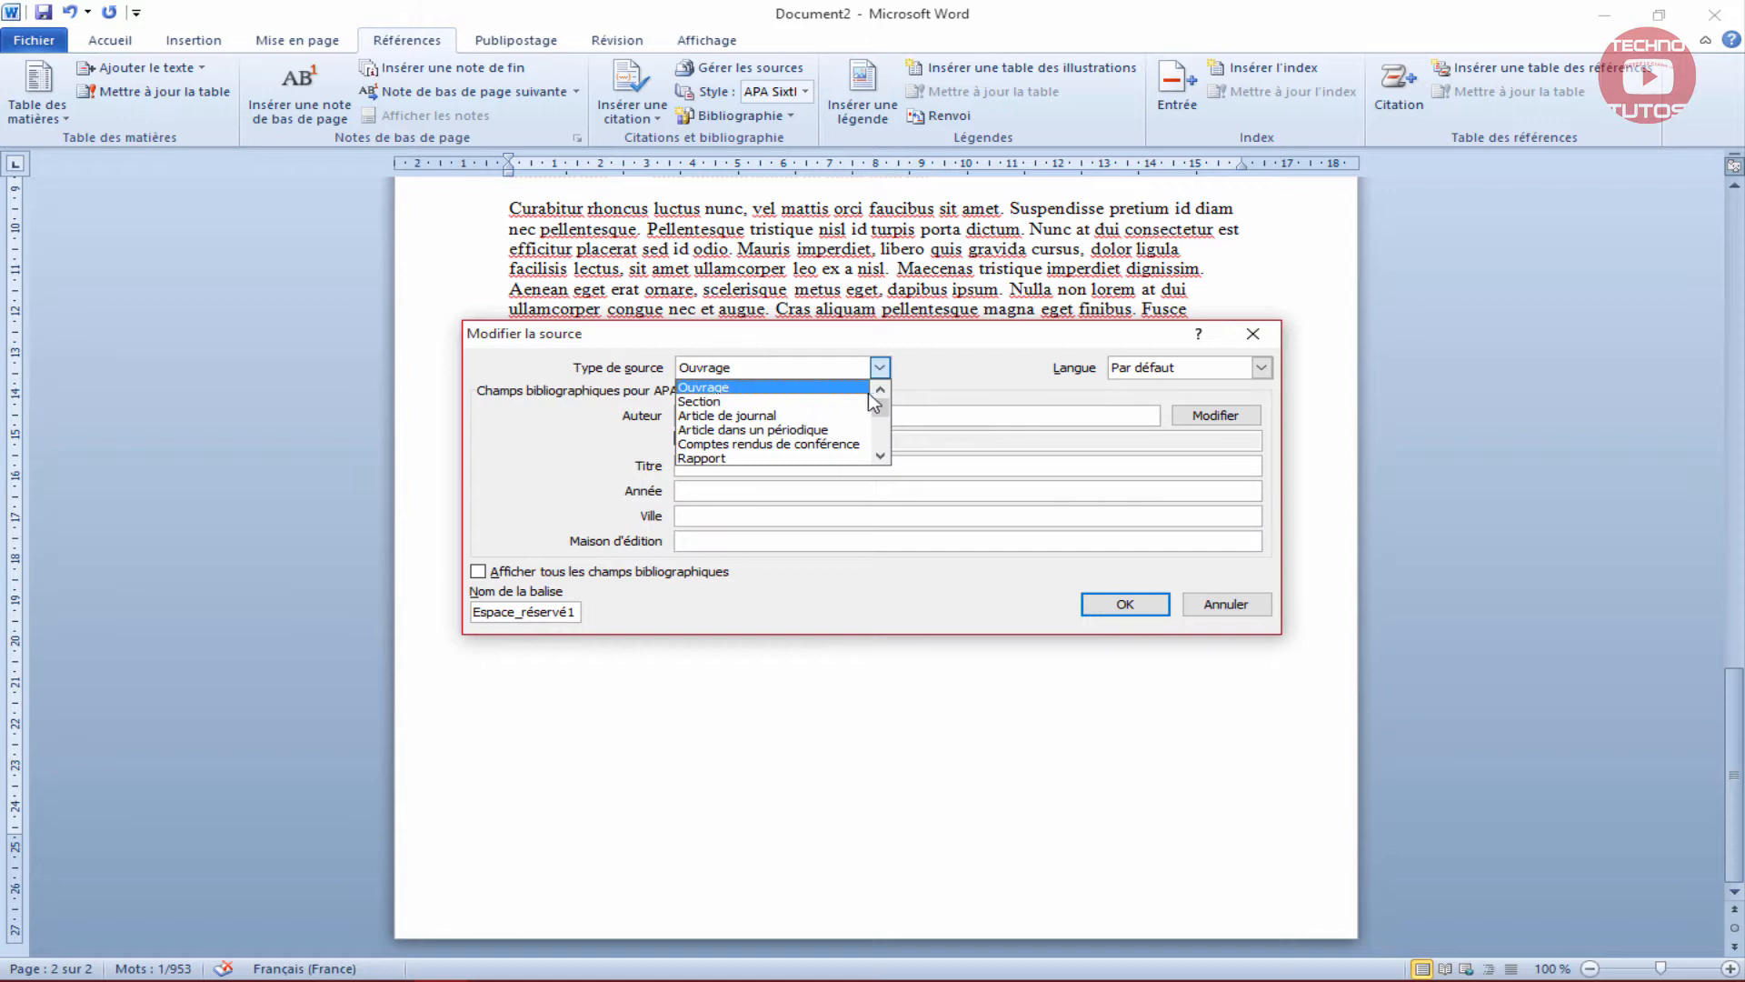
{"action": "scroll", "coordinate": [855, 405], "scroll_direction": "down", "scroll_amount": 2}
{"action": "left_click", "coordinate": [1239, 414]}
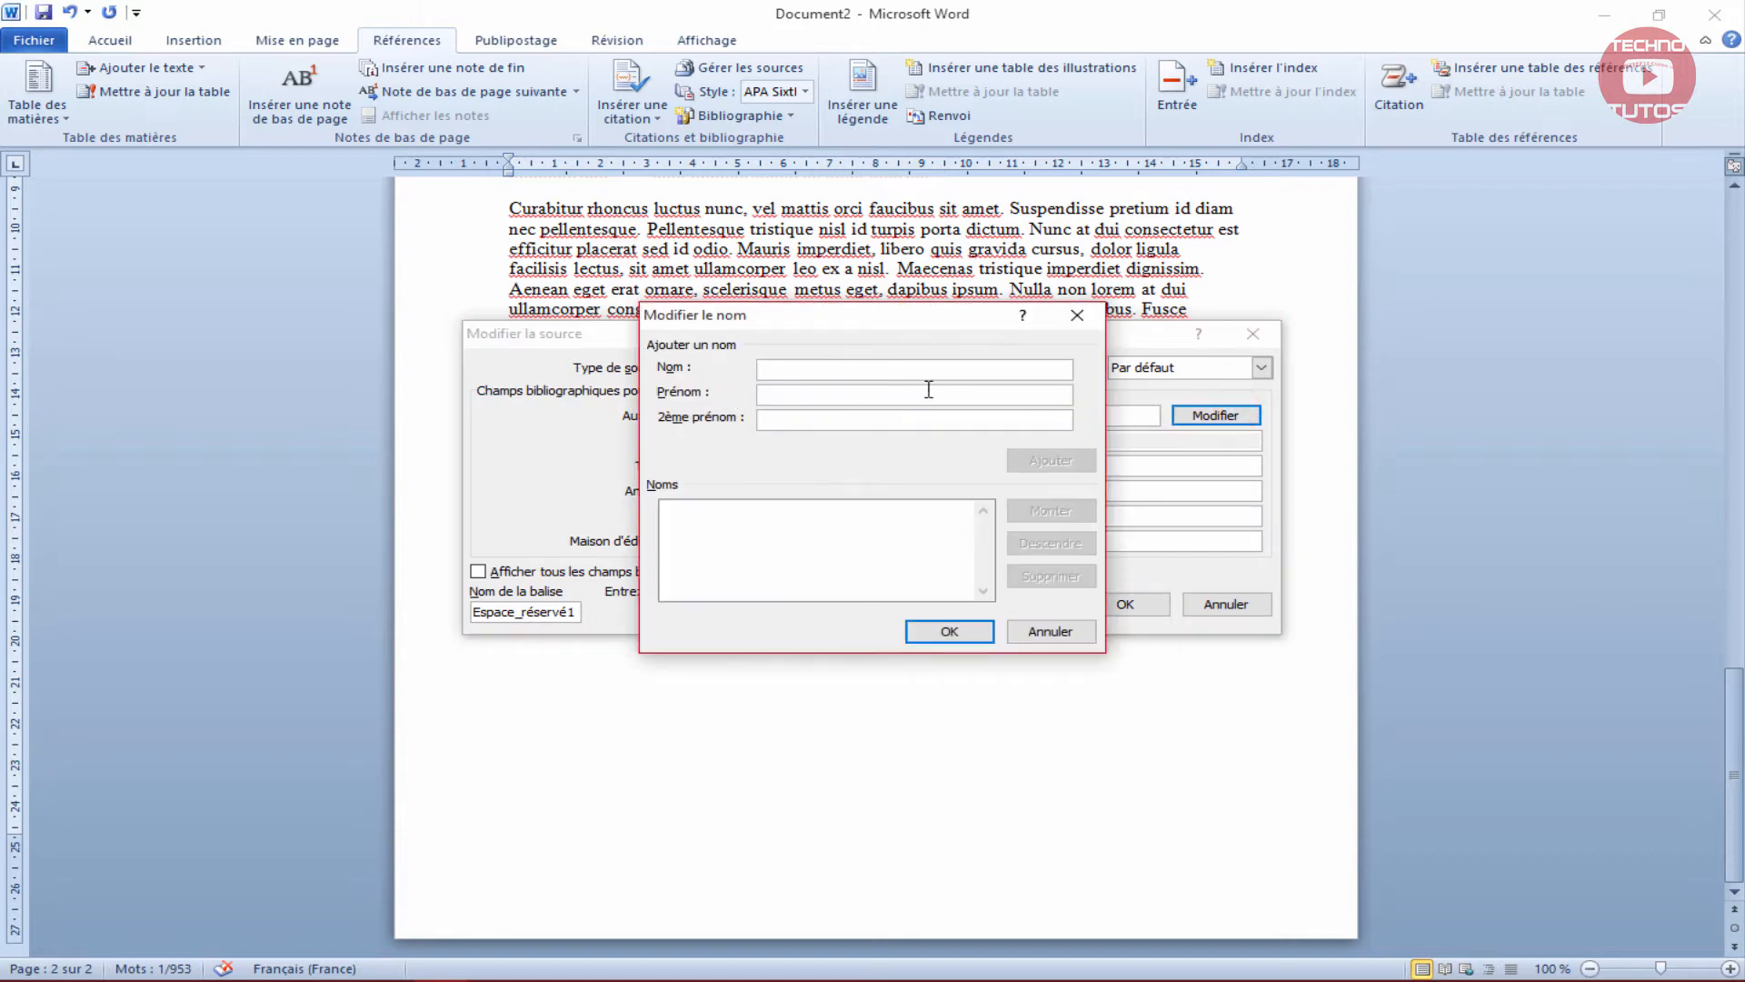
{"action": "left_click", "coordinate": [1046, 634]}
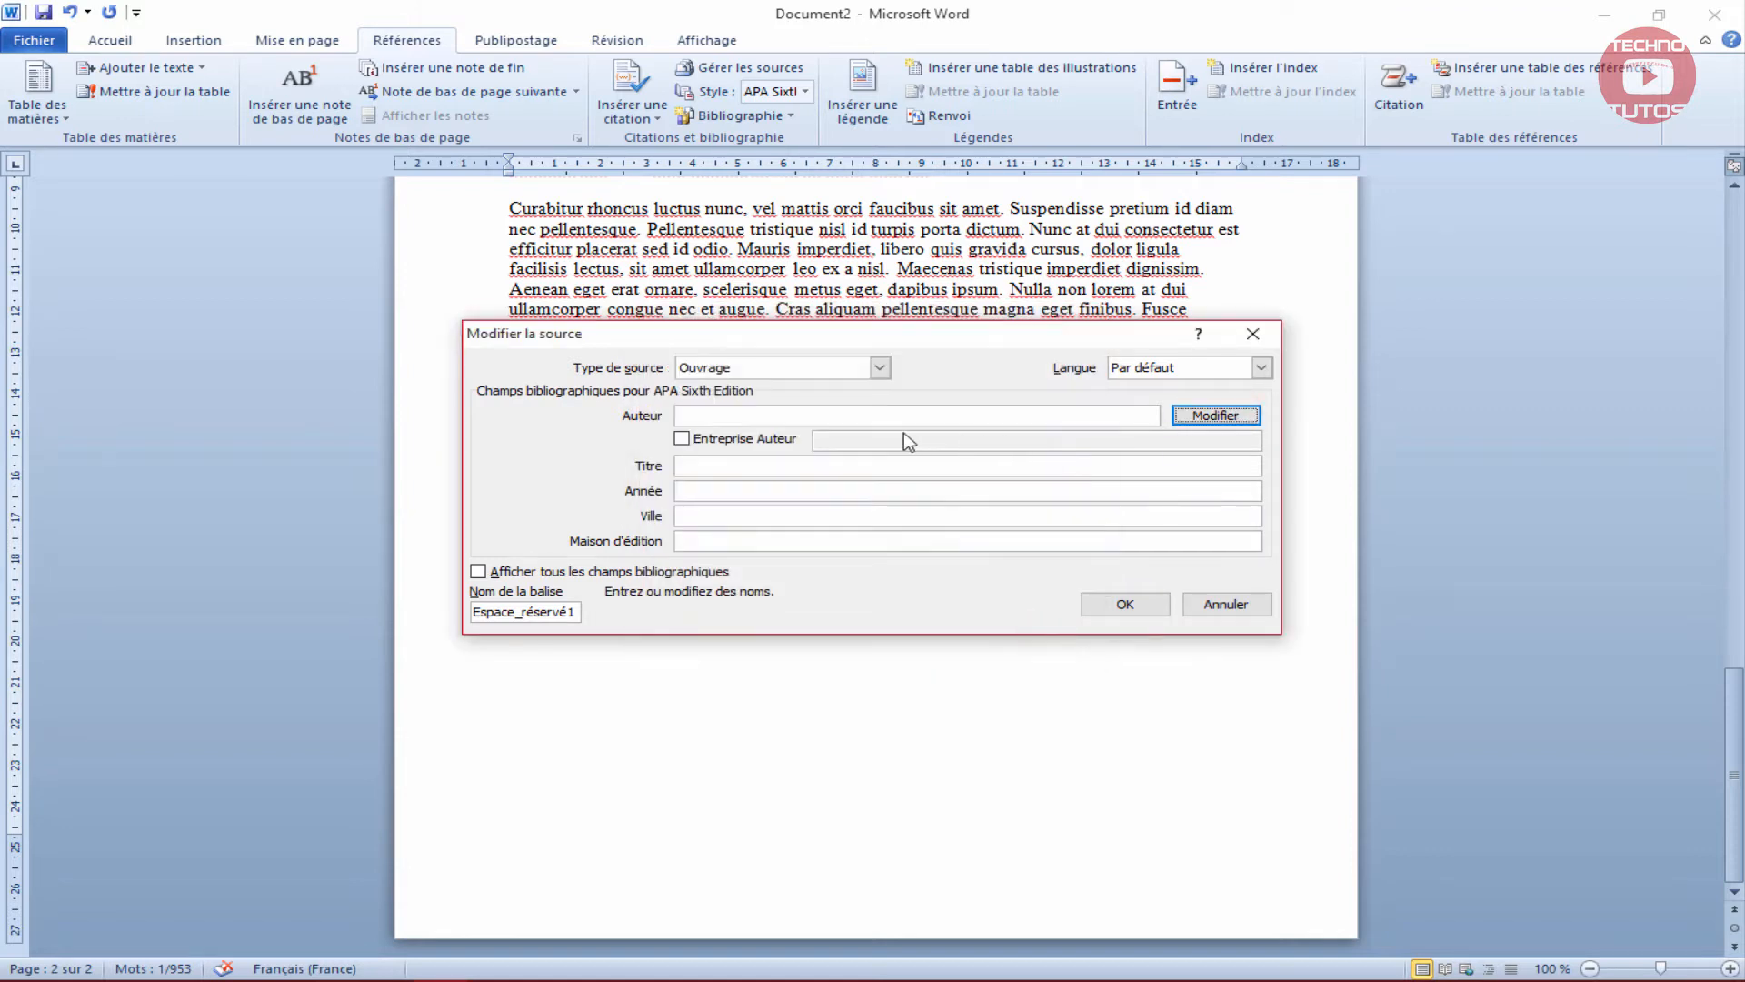
{"action": "left_click", "coordinate": [480, 571]}
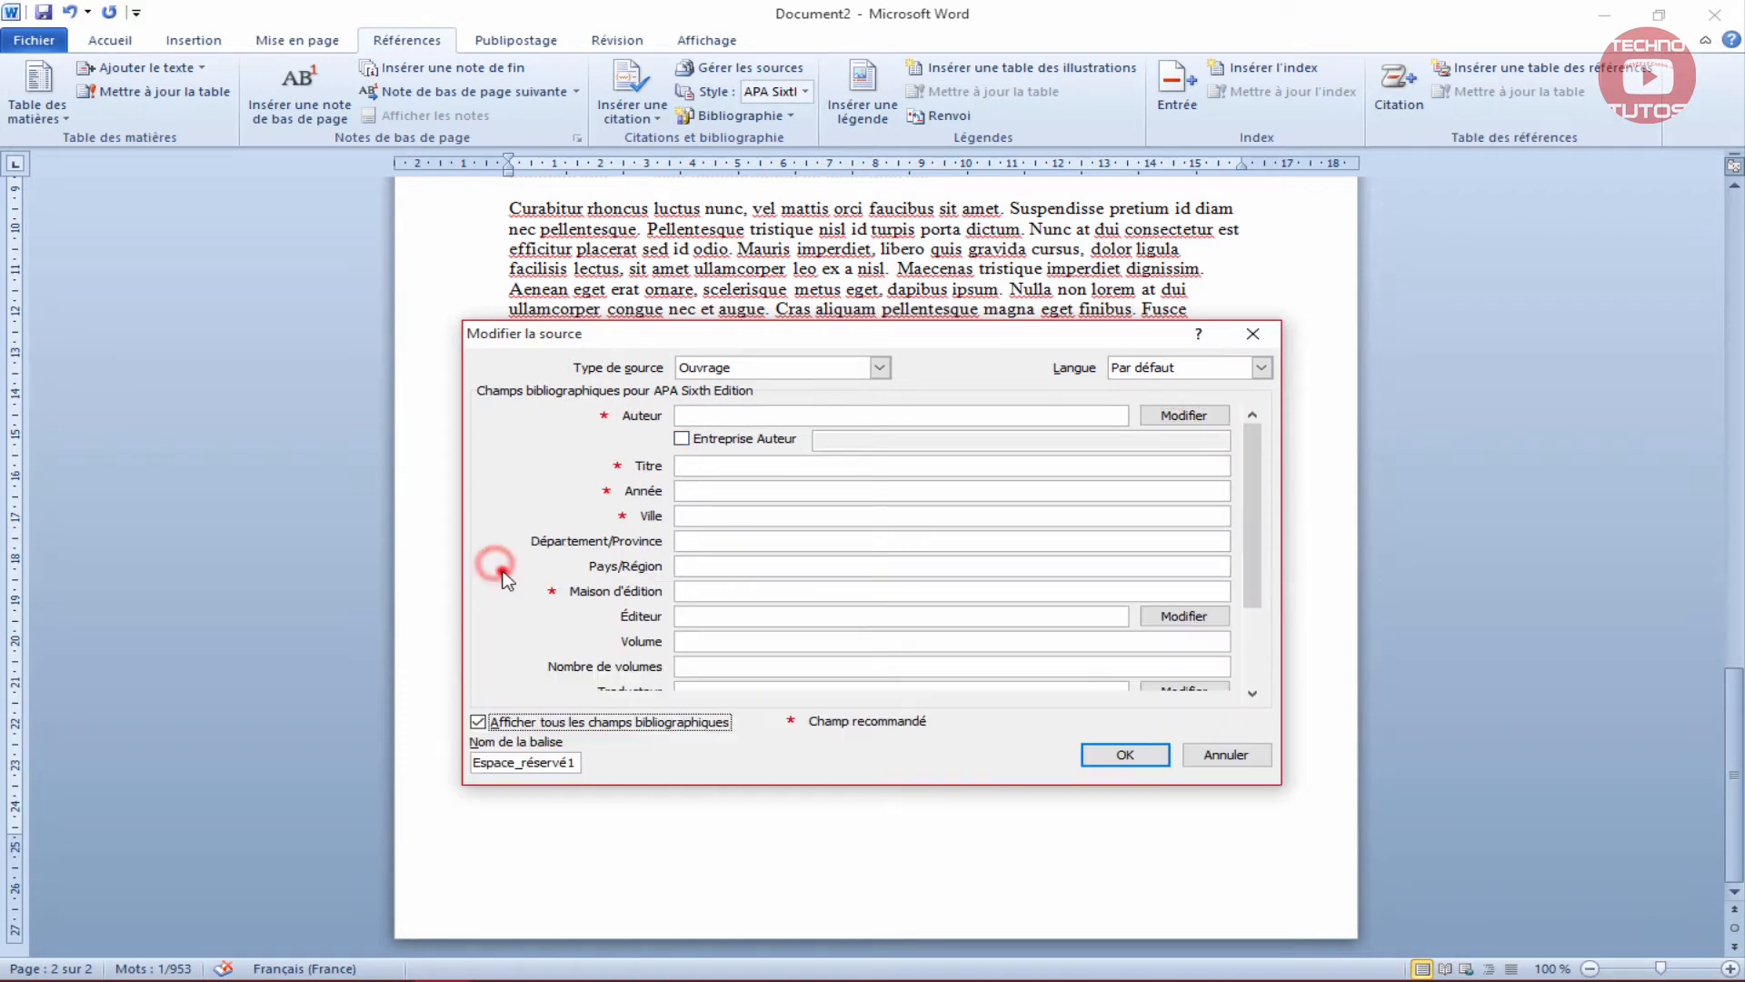
{"action": "left_click", "coordinate": [1226, 755]}
Replace the Espace_réservé1 placeholder below the last paragraph with a citation of the source "La technologie (2014)".
{"action": "left_click", "coordinate": [697, 550]}
{"action": "left_click", "coordinate": [468, 547]}
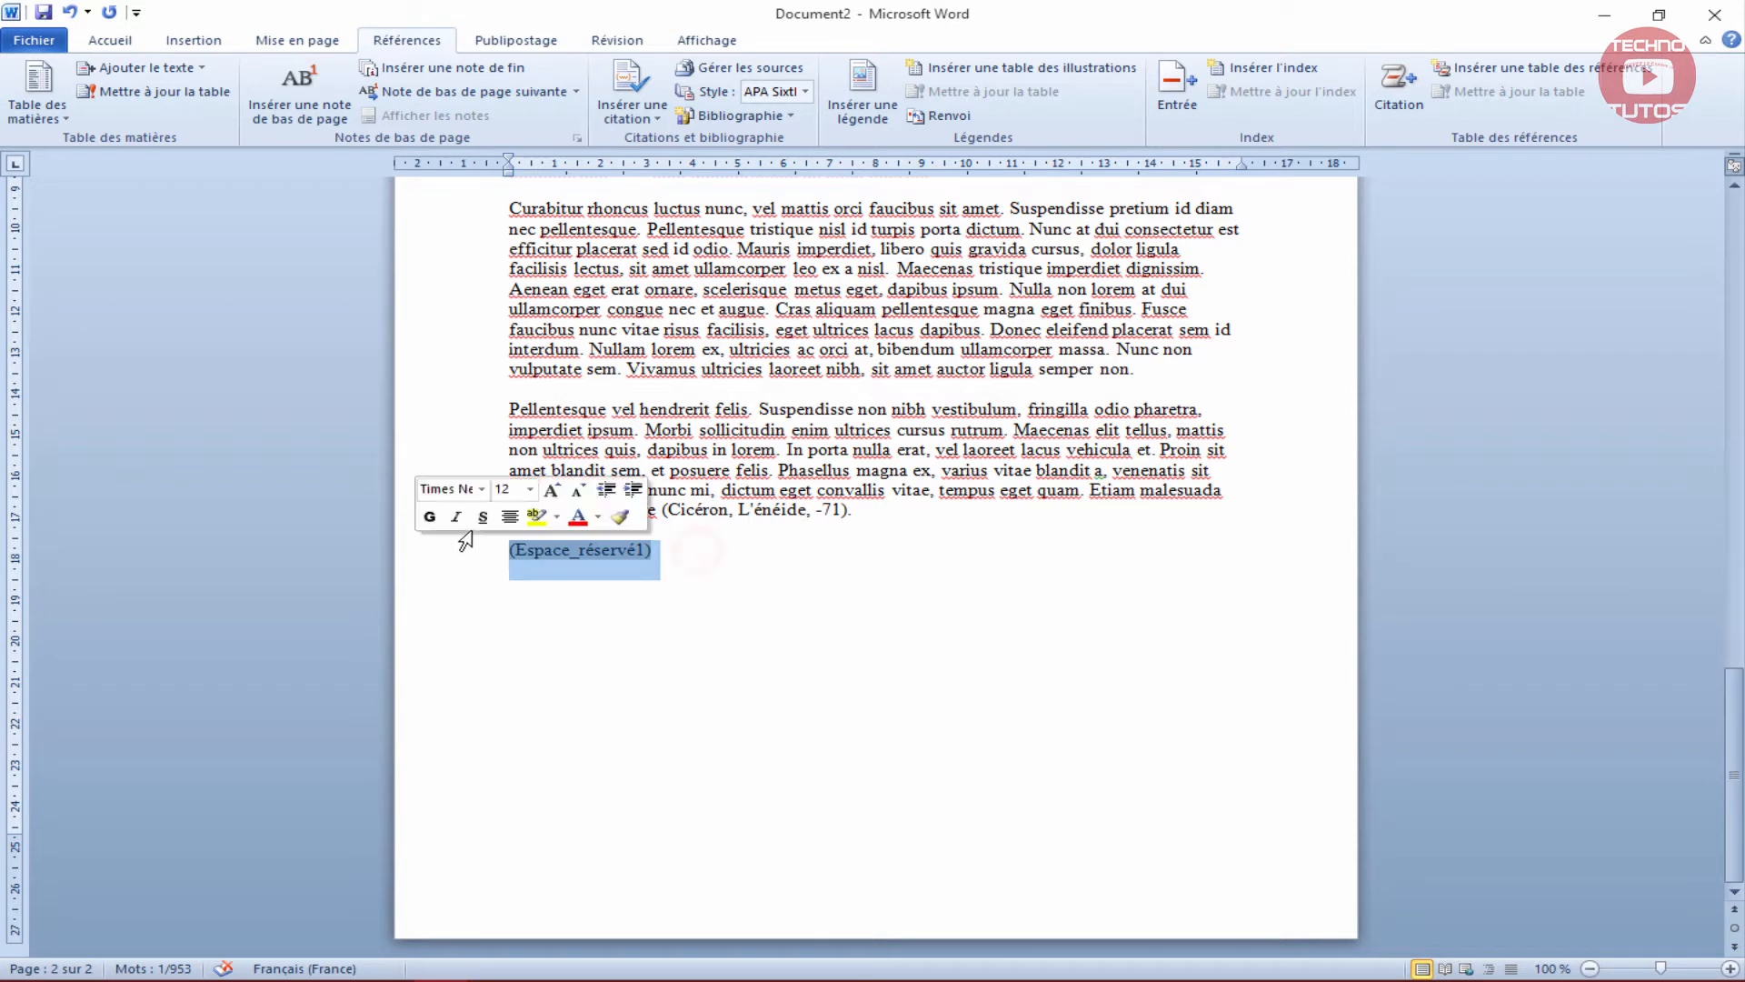
{"action": "key", "text": "Delete"}
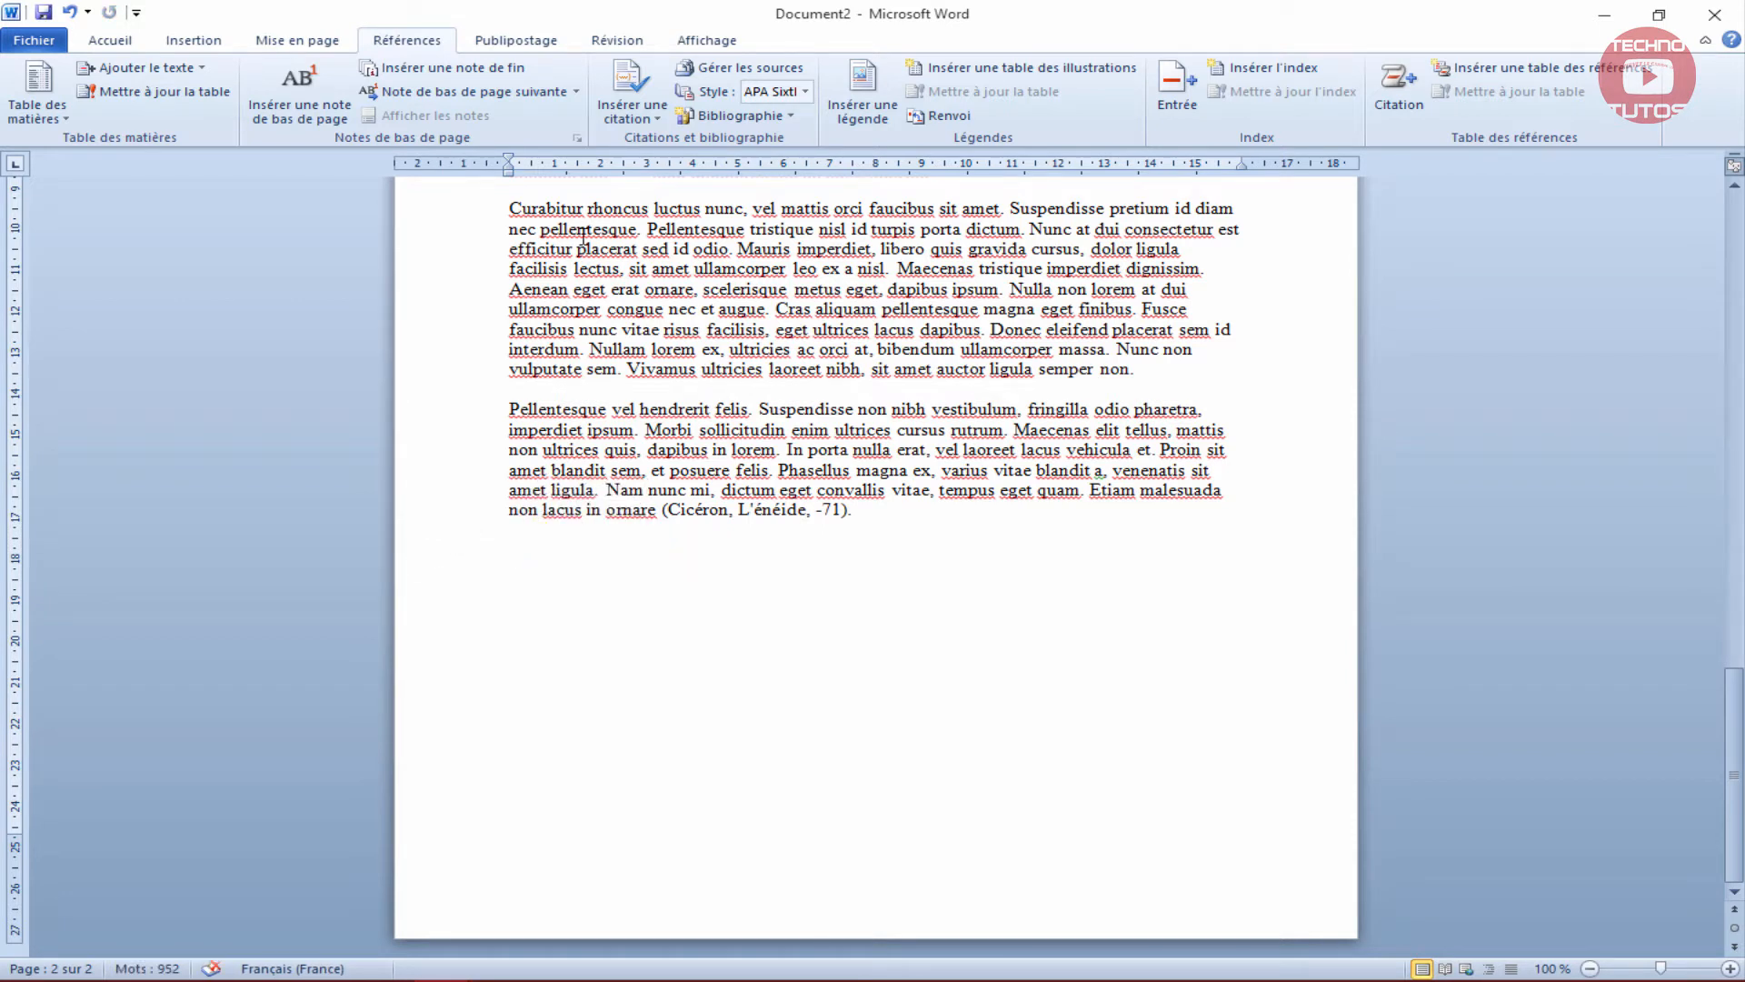
{"action": "left_click", "coordinate": [632, 91]}
{"action": "left_click", "coordinate": [684, 280]}
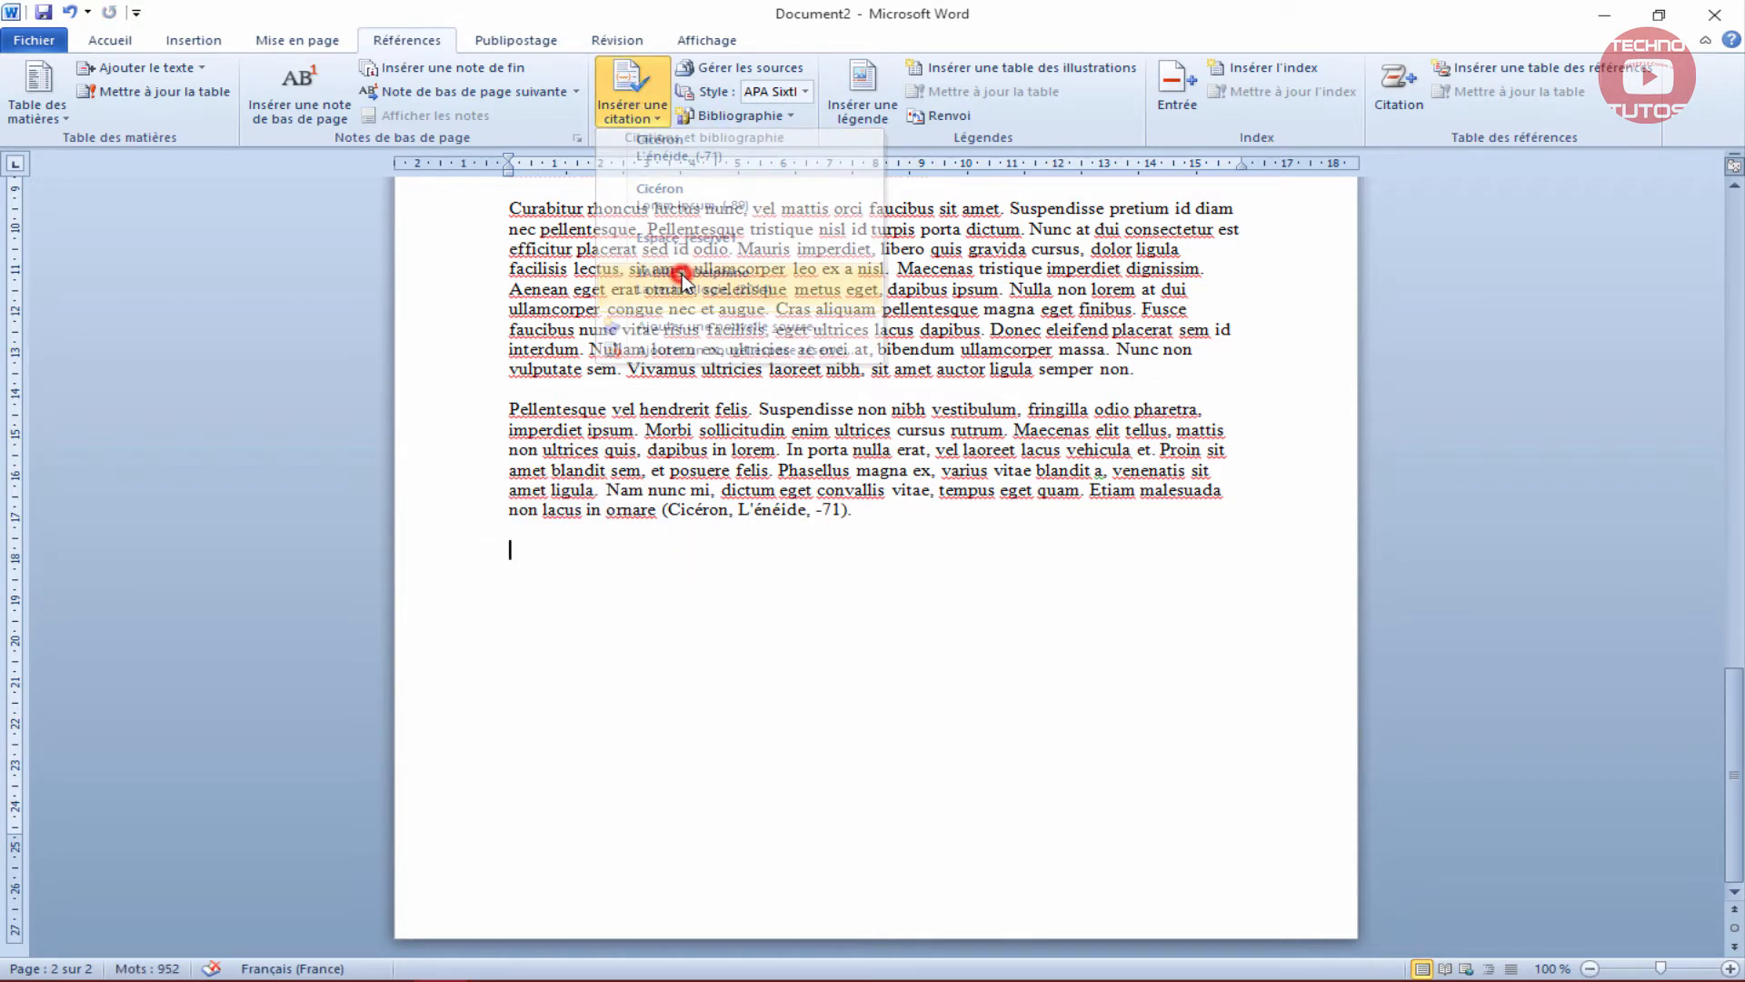
Select the new citation below the last paragraph and reapply the APA Sixth Edition citation style.
{"action": "left_click", "coordinate": [498, 548]}
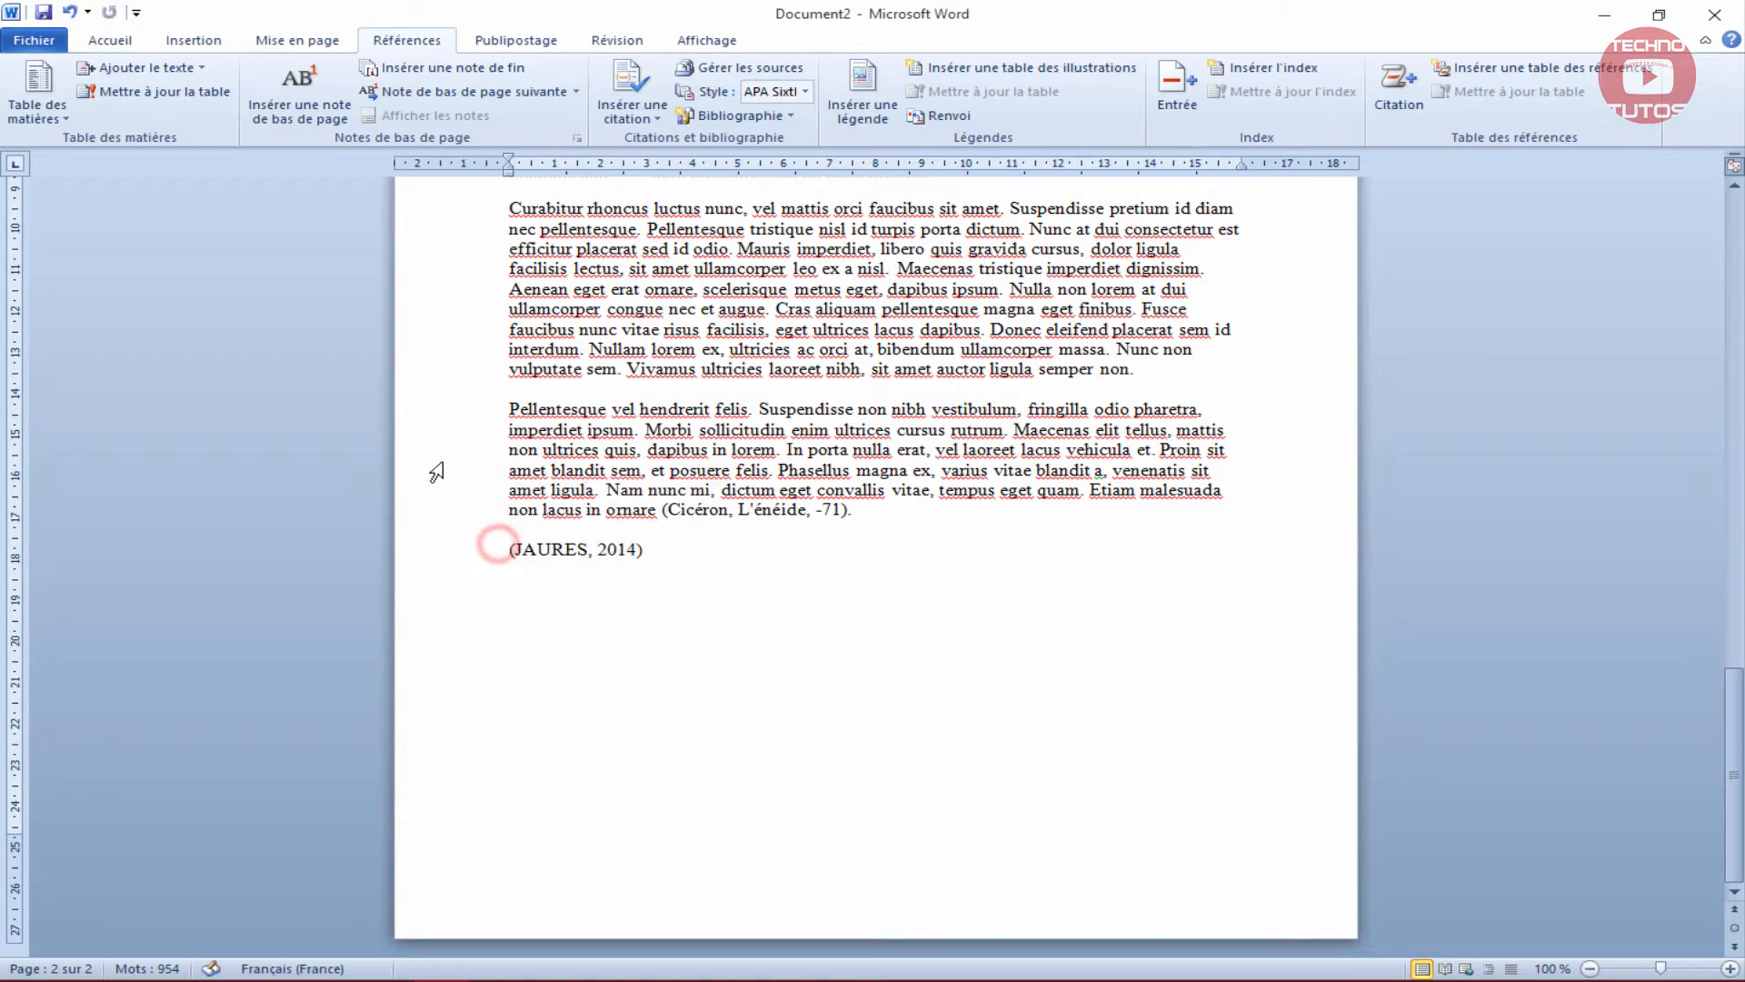
{"action": "left_click", "coordinate": [440, 549]}
{"action": "left_click", "coordinate": [806, 91]}
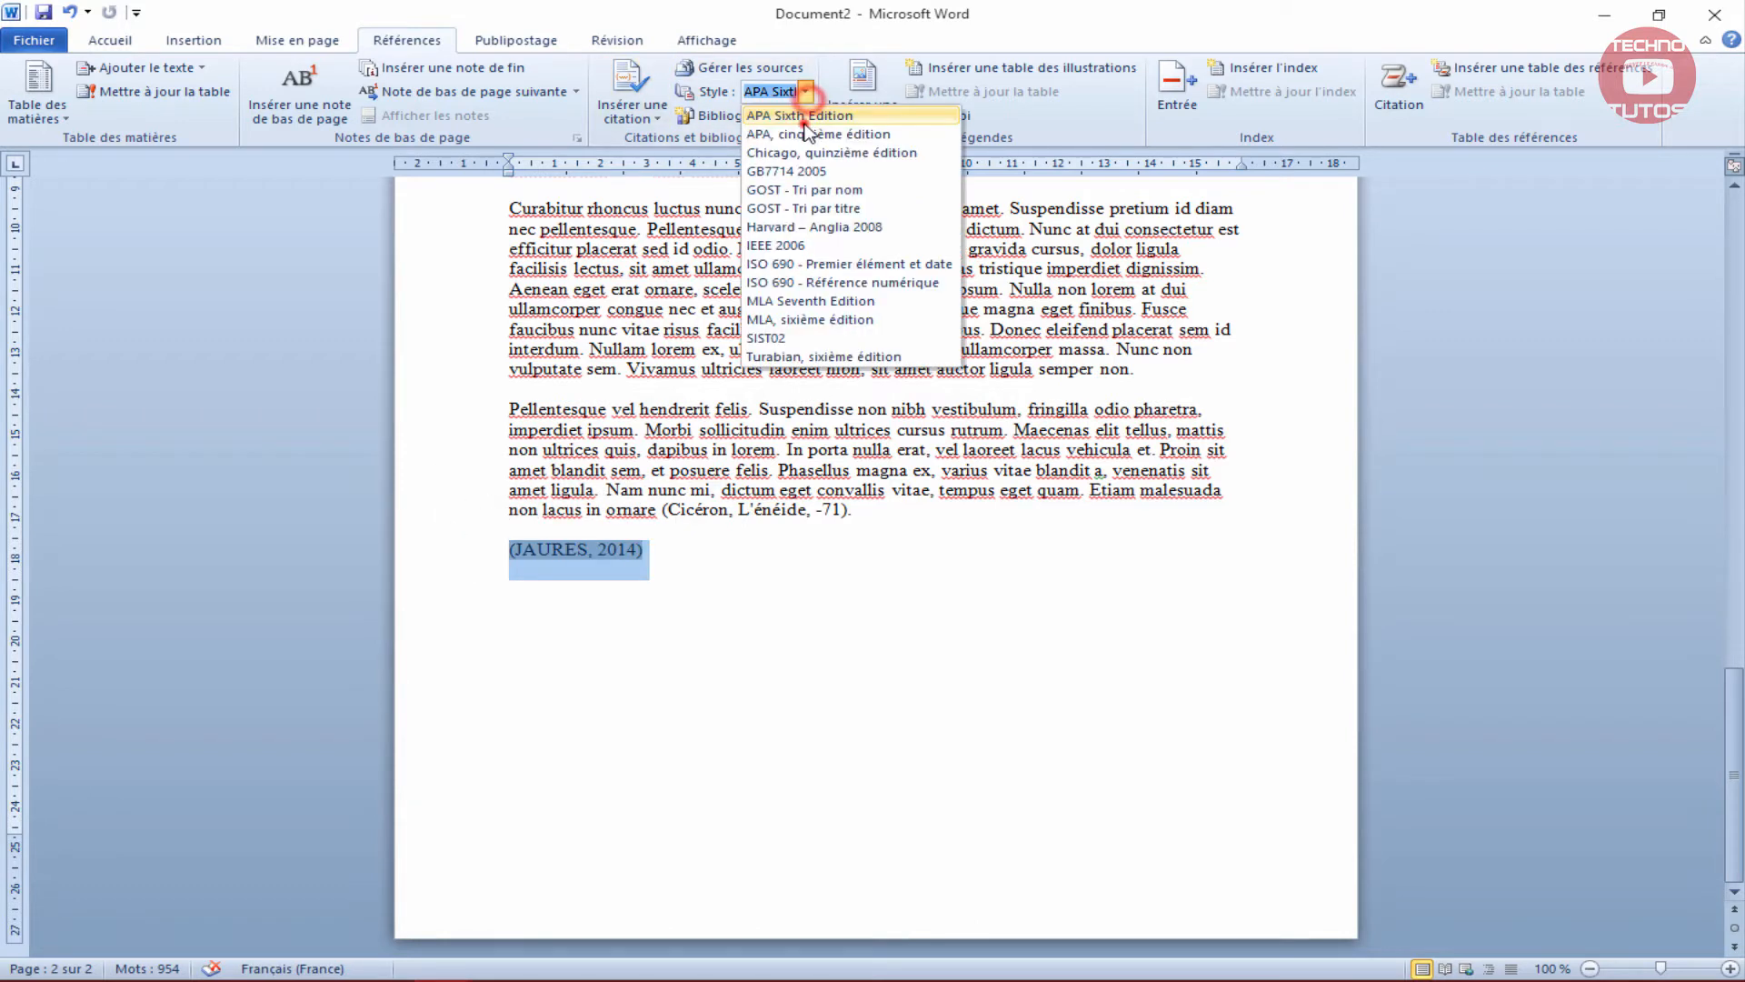
{"action": "left_click", "coordinate": [798, 116]}
Insert an untitled bibliography below the last citation and replace it with the predefined "Bibliographie" layout.
{"action": "left_click", "coordinate": [535, 666]}
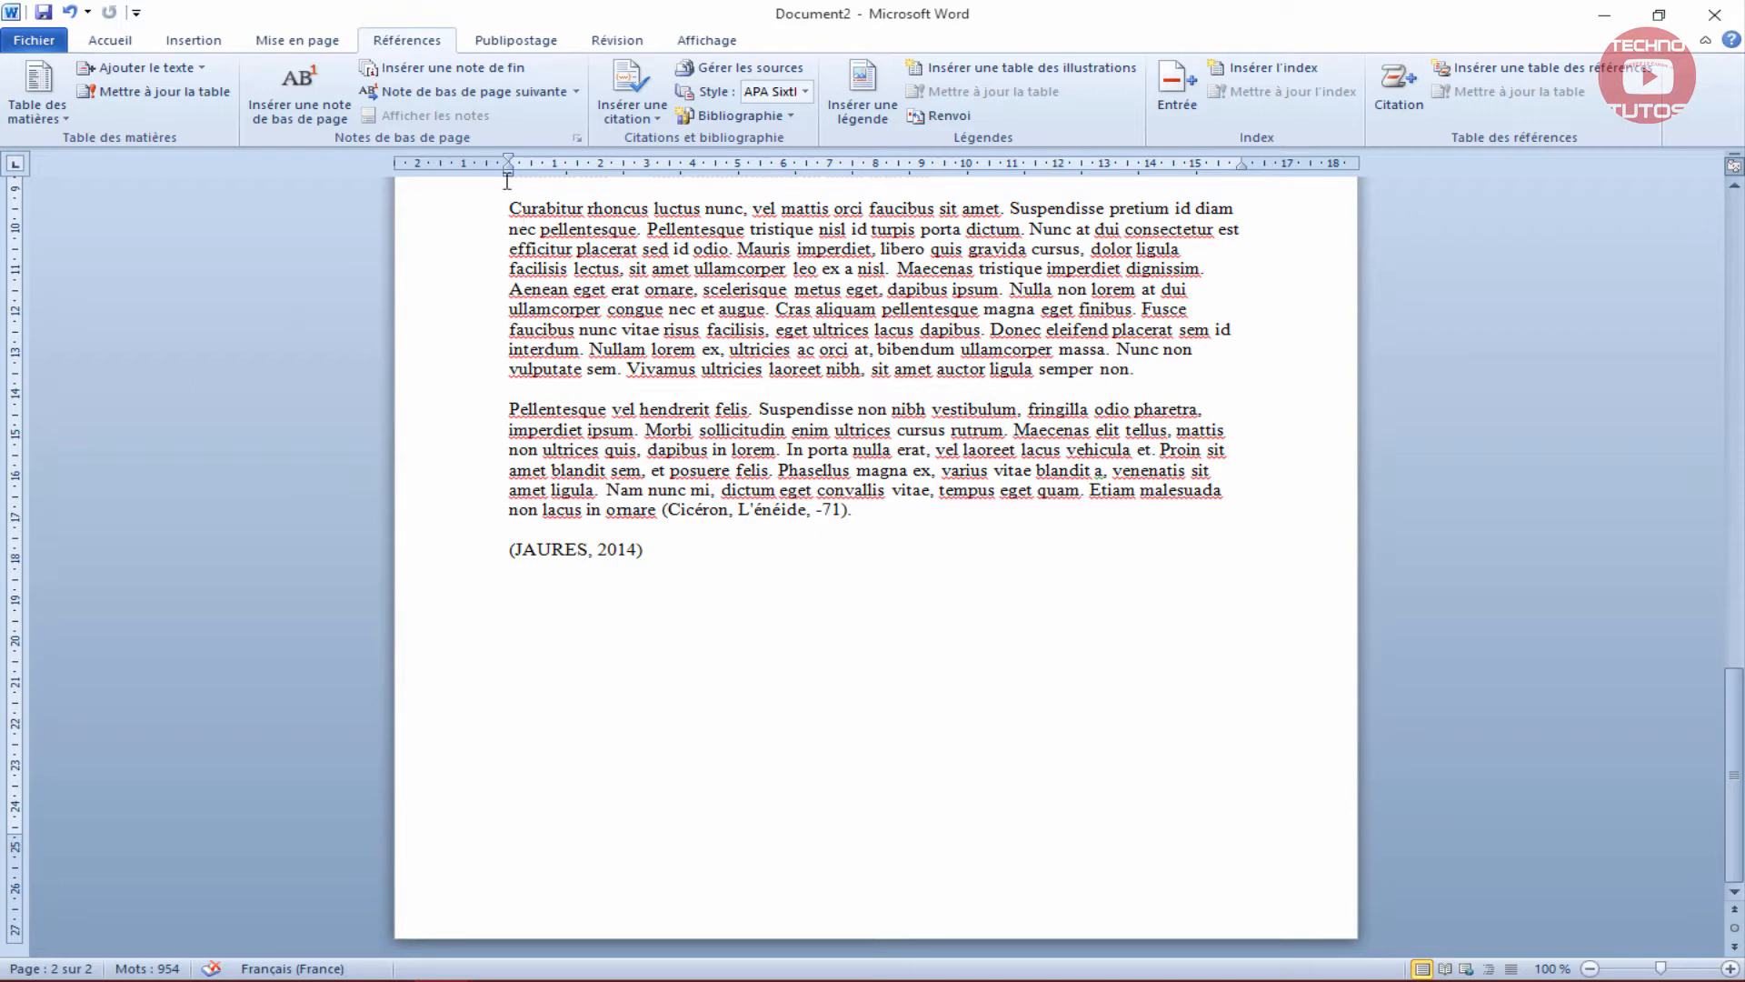
{"action": "left_click", "coordinate": [703, 116]}
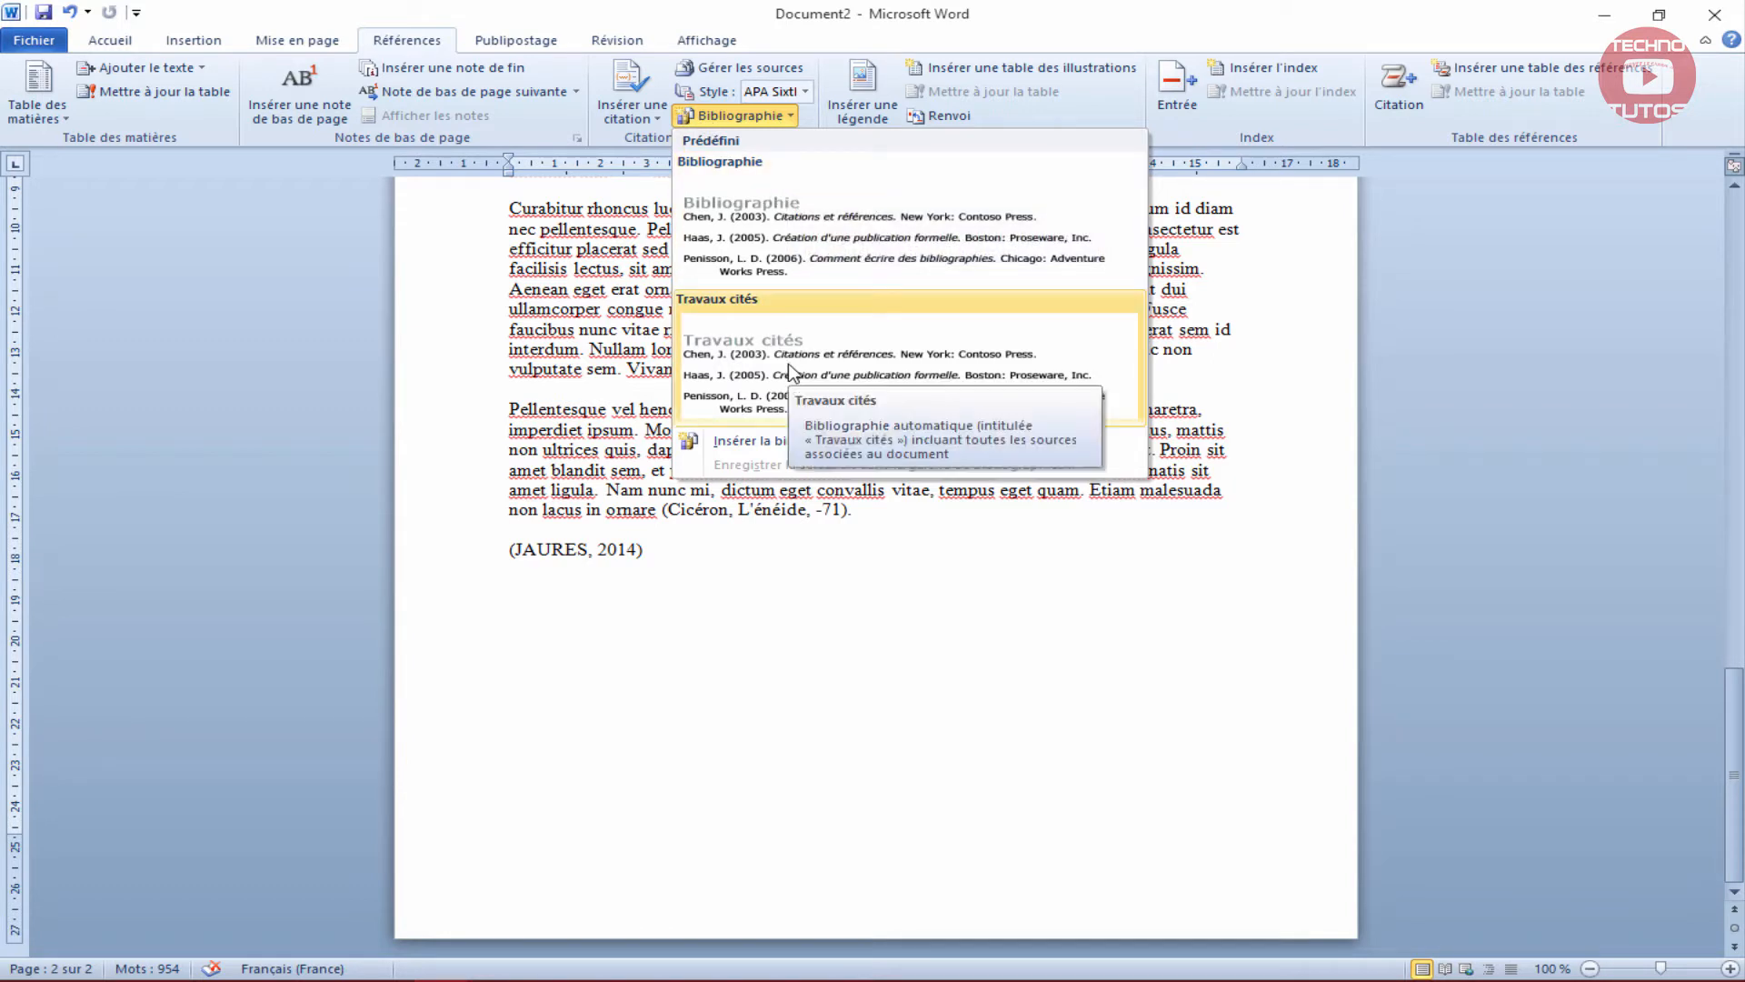
{"action": "left_click", "coordinate": [763, 441]}
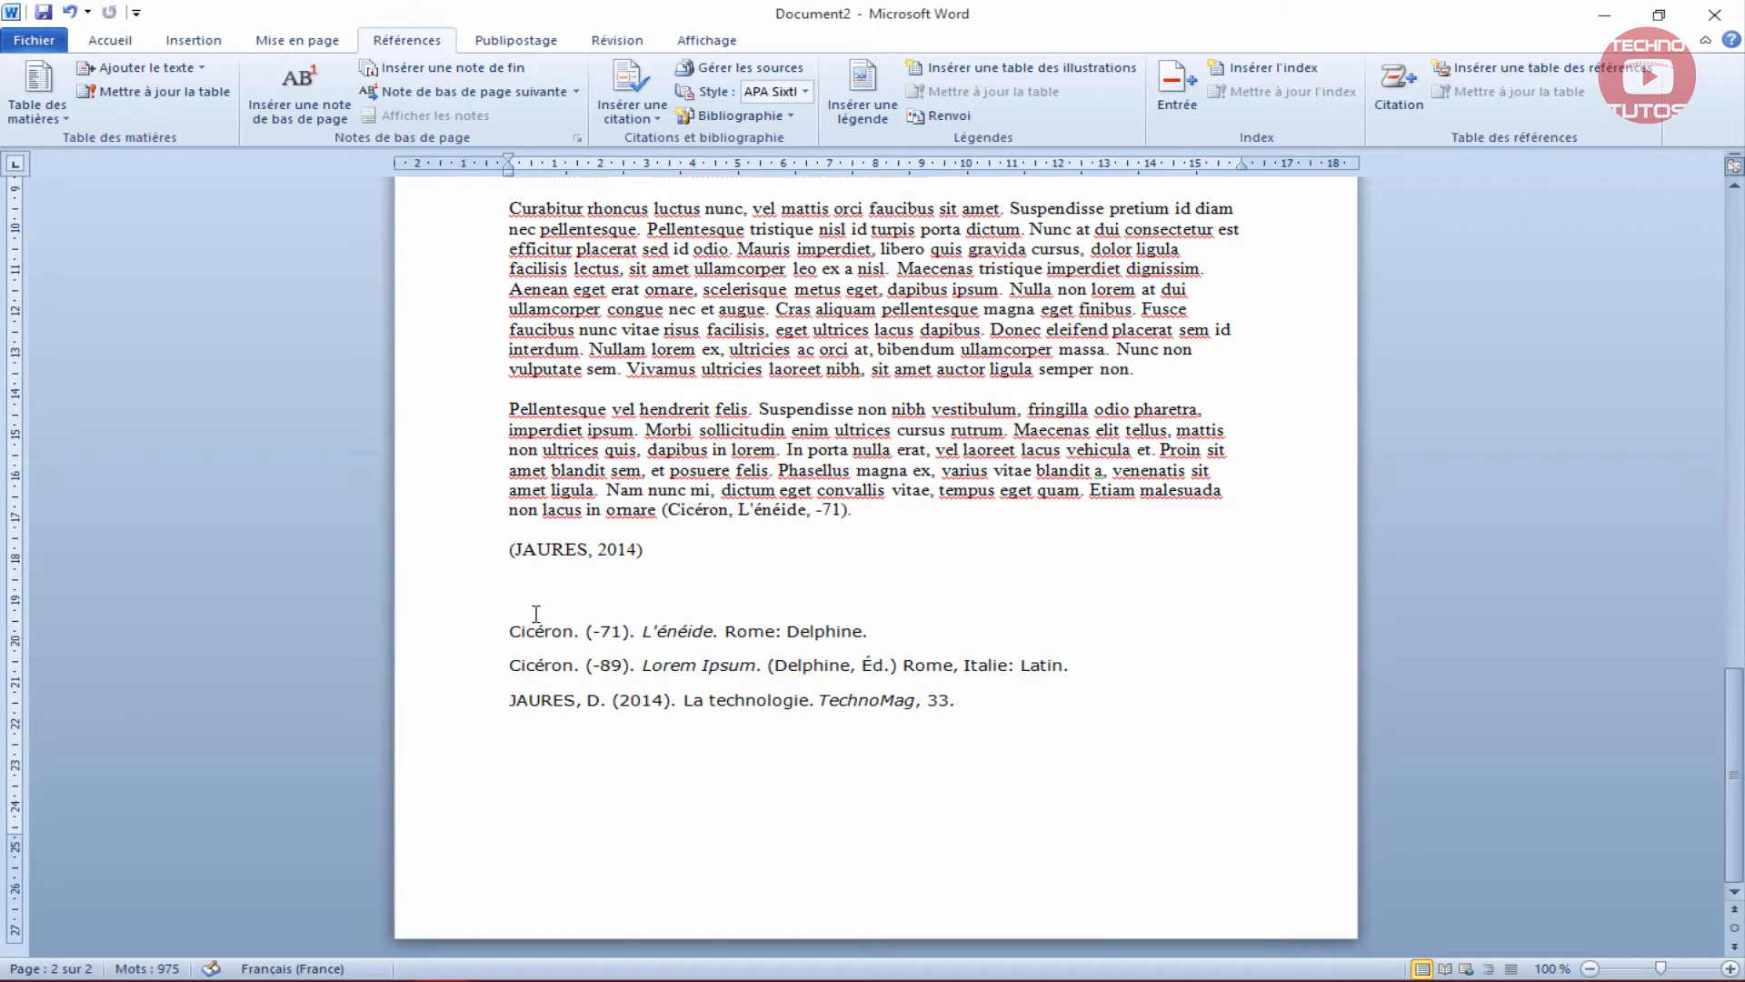
{"action": "left_click_drag", "start_coordinate": [468, 637], "coordinate": [681, 705]}
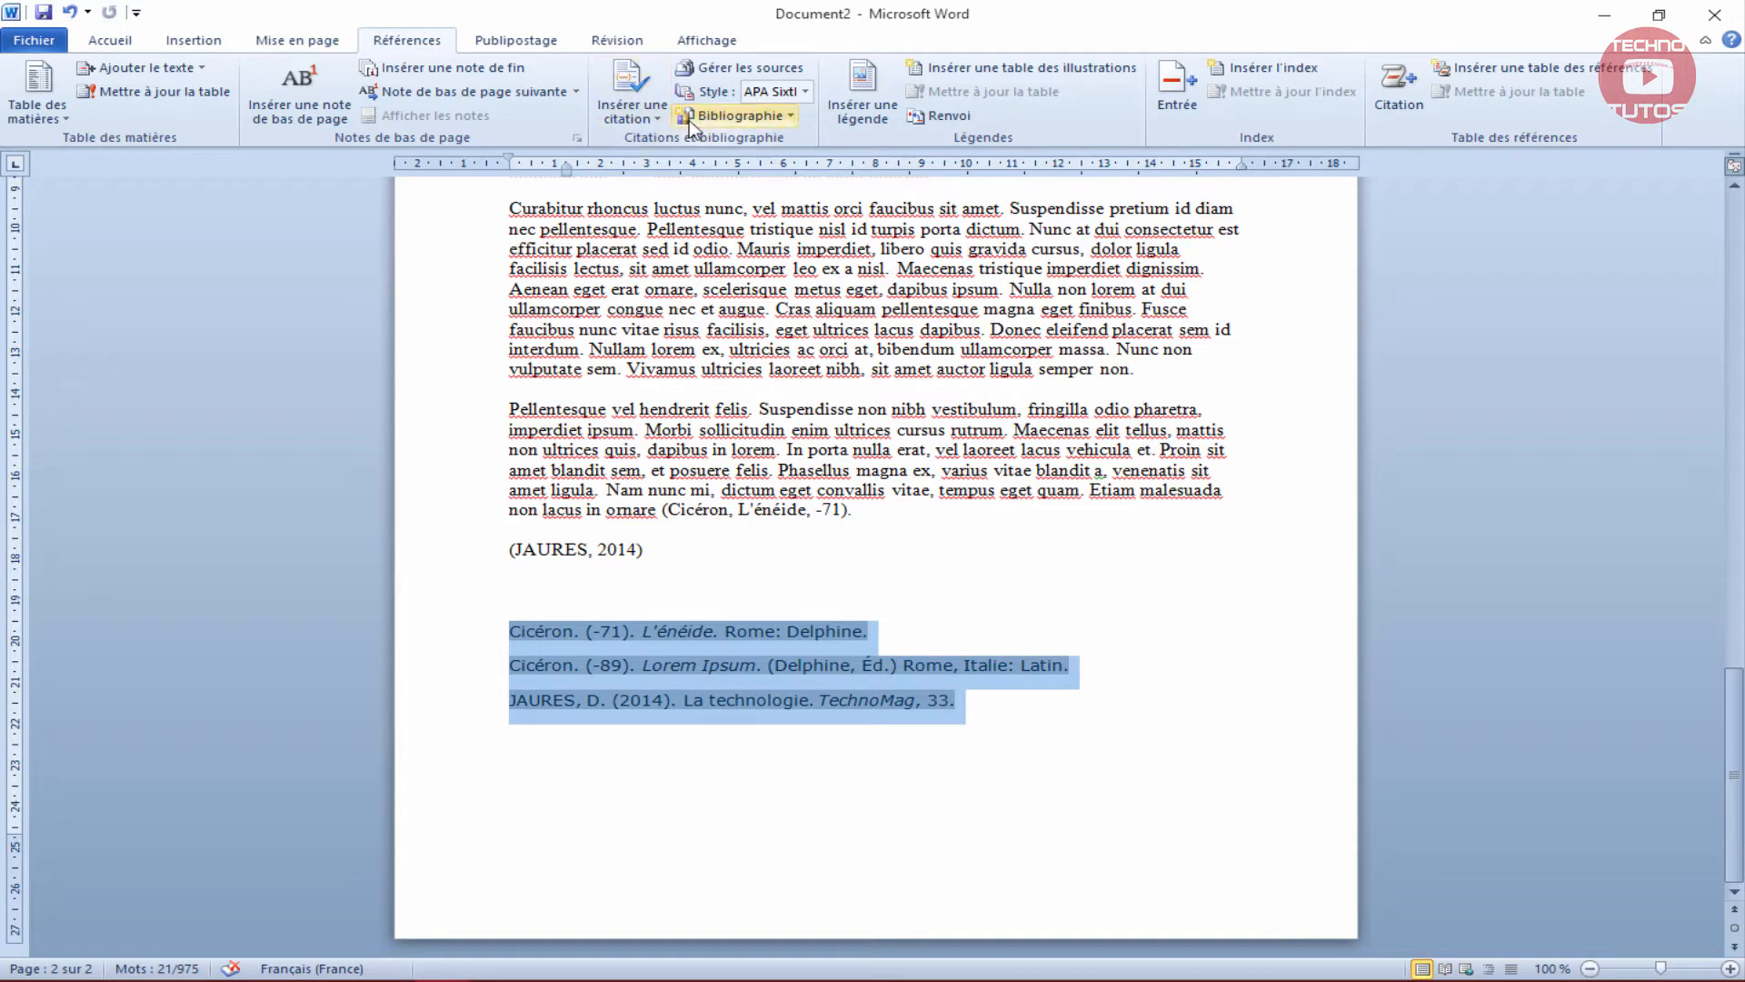
{"action": "left_click", "coordinate": [732, 115]}
{"action": "left_click", "coordinate": [728, 219]}
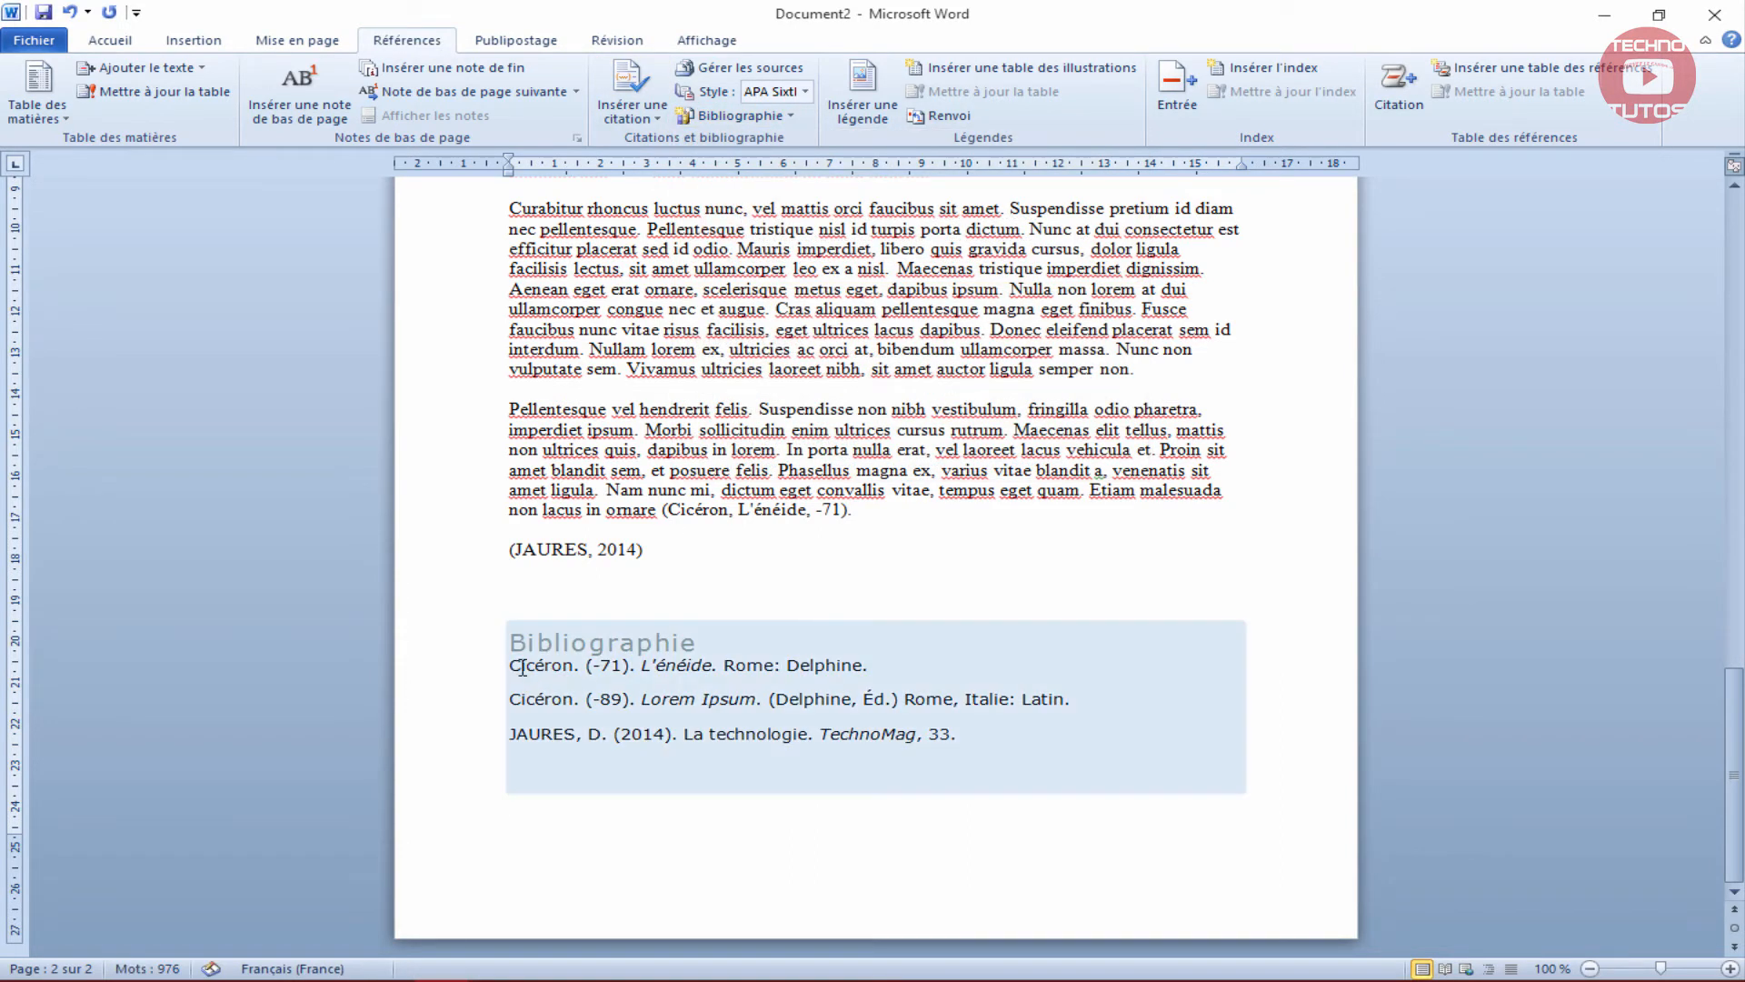
Review the inserted bibliography's entries and switch the block to the predefined "Travaux cités" layout.
{"action": "left_click_drag", "start_coordinate": [514, 646], "coordinate": [1033, 769]}
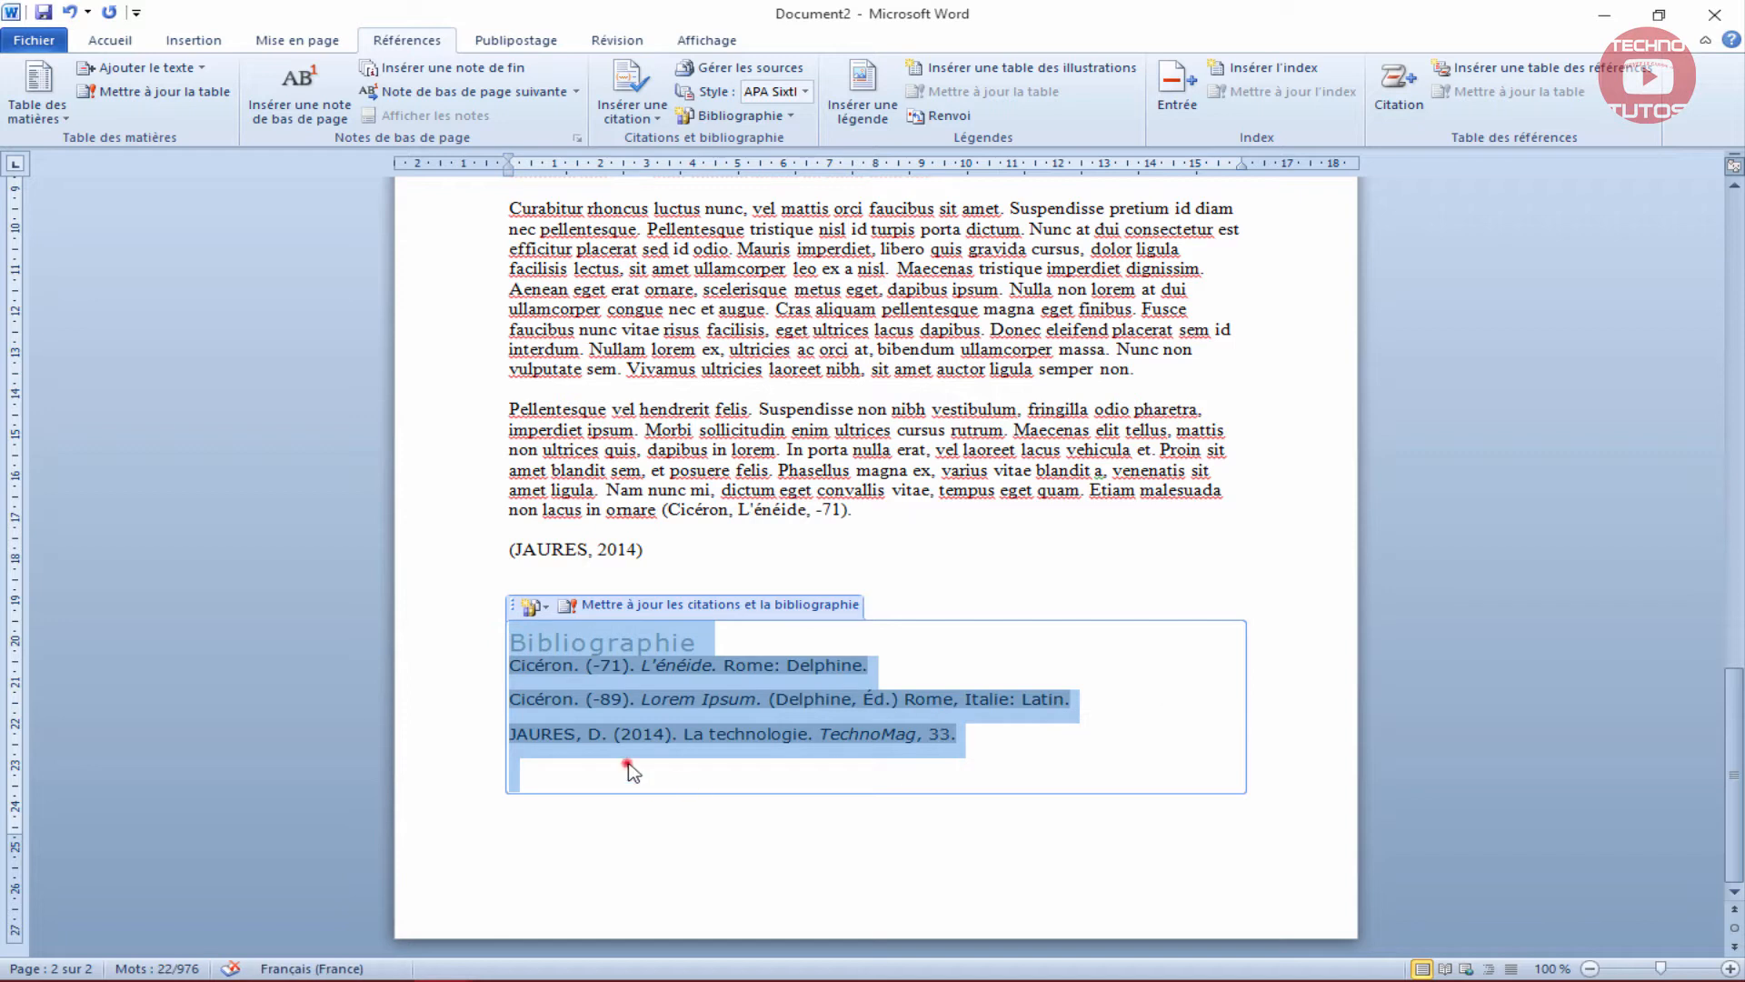
{"action": "left_click", "coordinate": [627, 764]}
{"action": "left_click_drag", "start_coordinate": [502, 732], "coordinate": [579, 661]}
{"action": "left_click", "coordinate": [994, 732]}
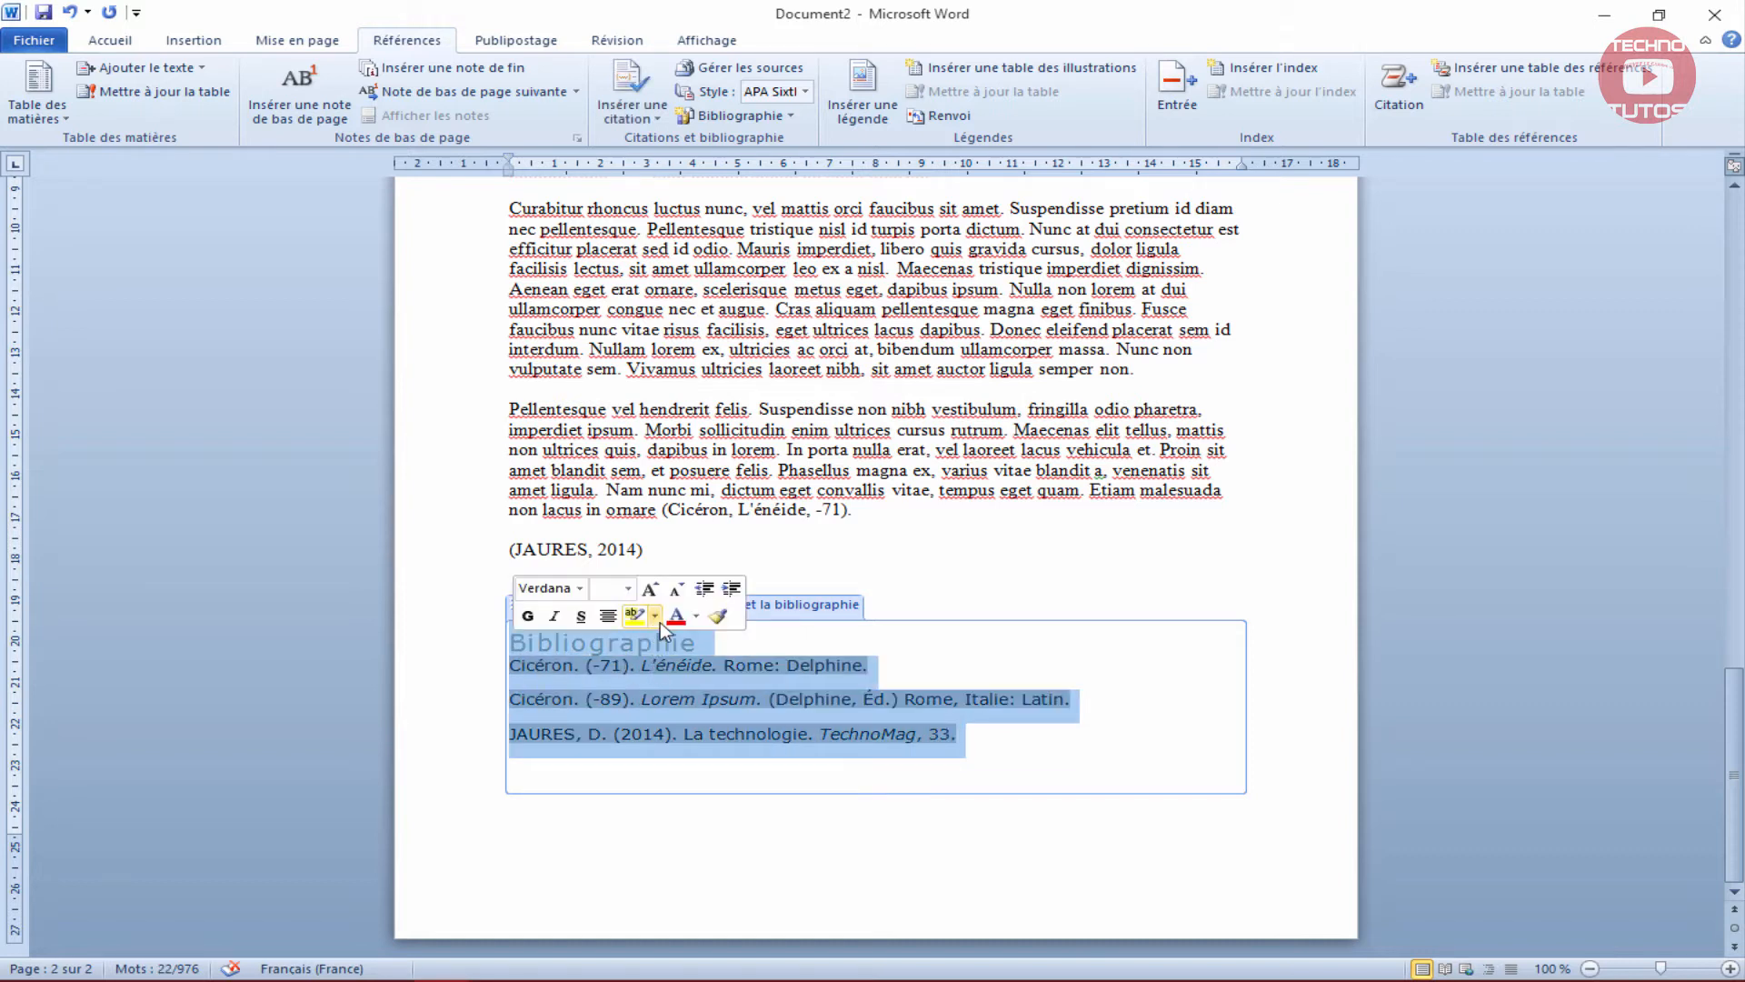
{"action": "left_click", "coordinate": [488, 526]}
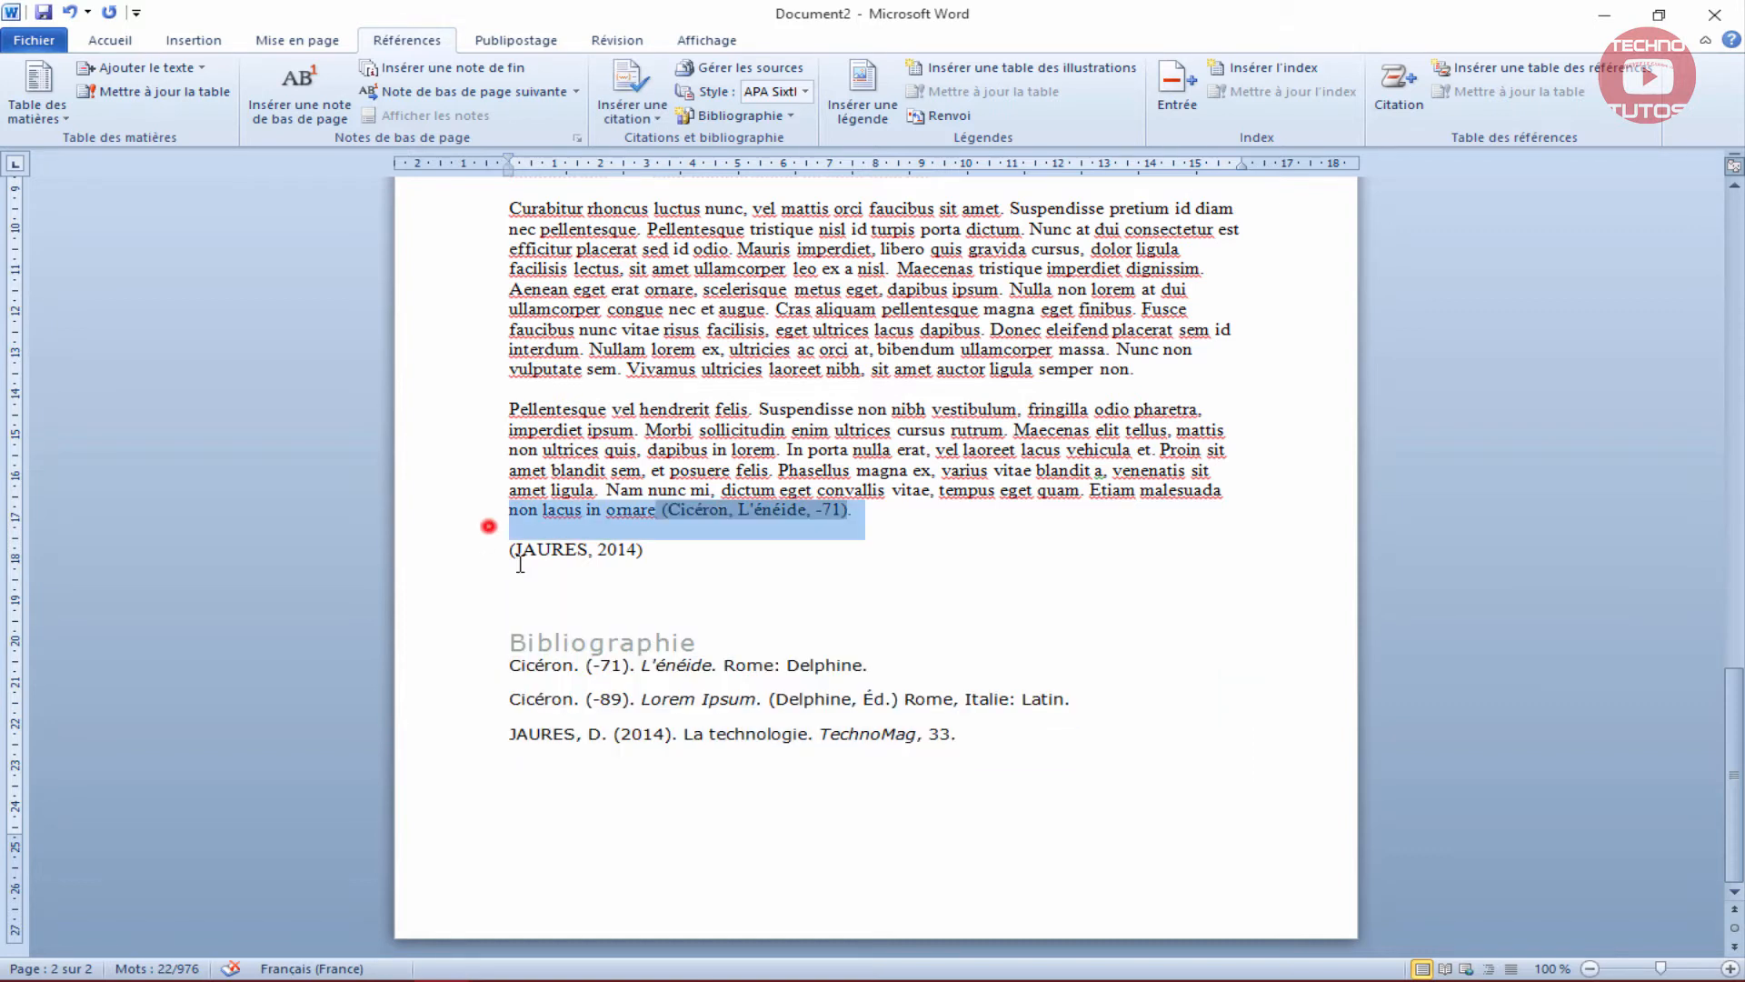
{"action": "left_click", "coordinate": [536, 642]}
{"action": "left_click", "coordinate": [534, 606]}
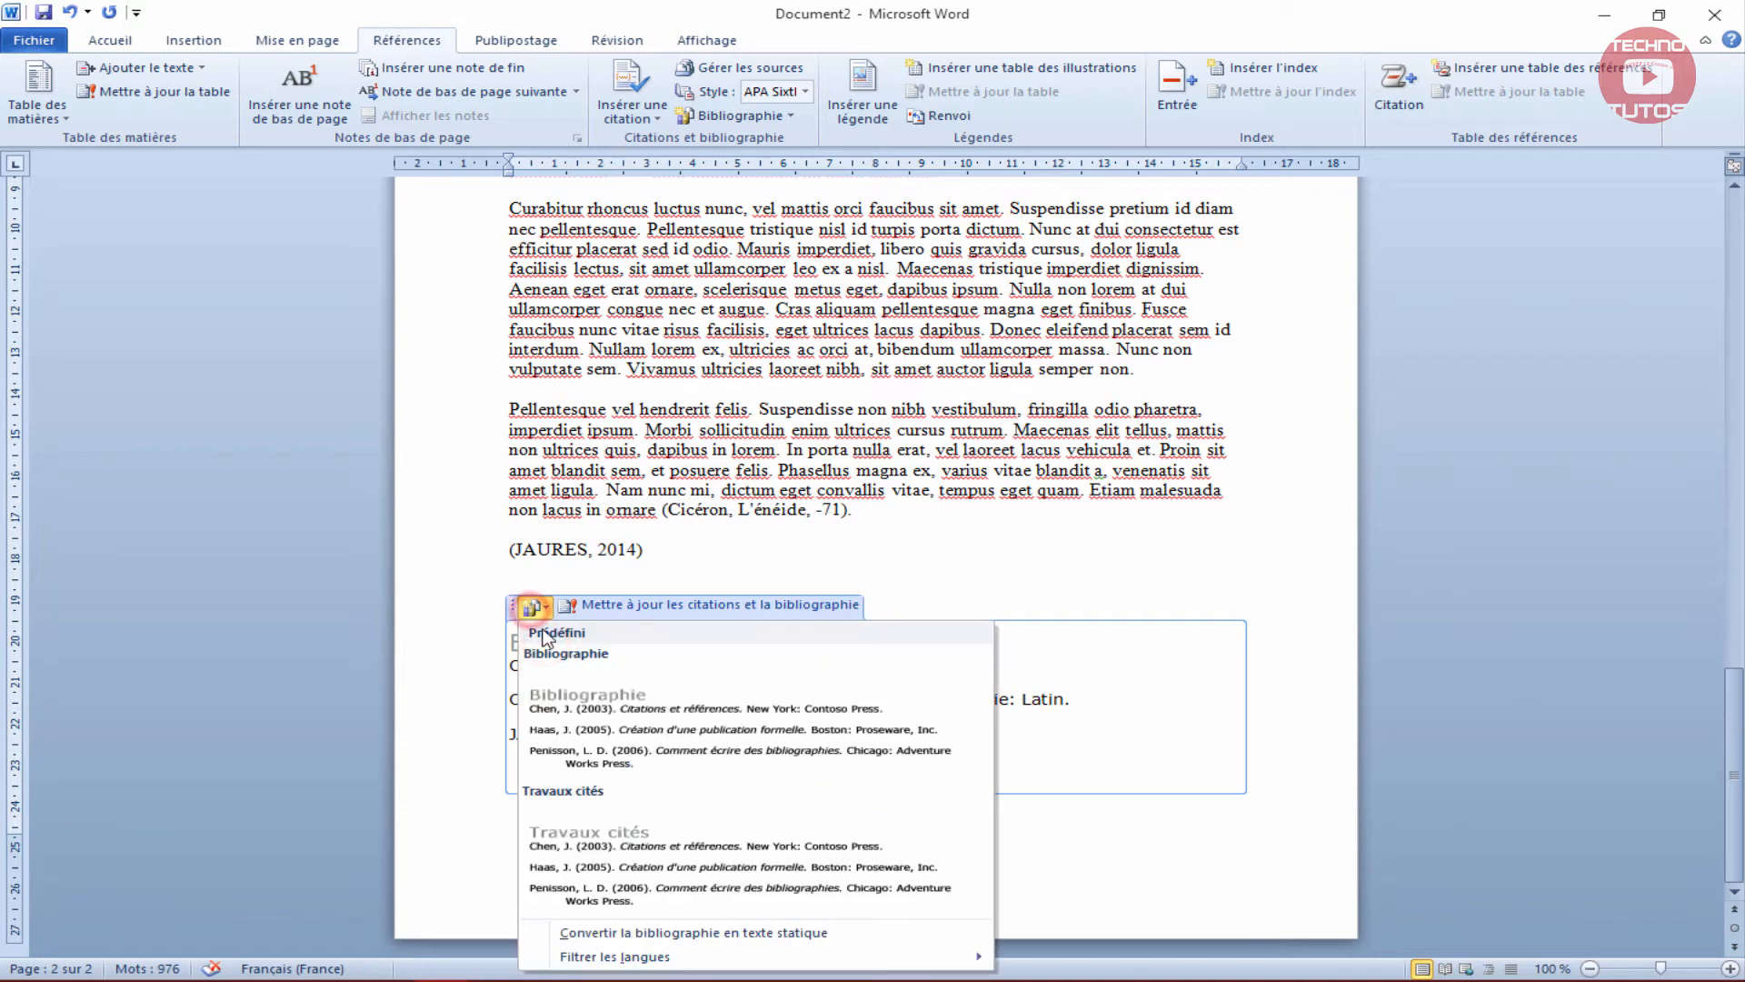
{"action": "left_click", "coordinate": [602, 829]}
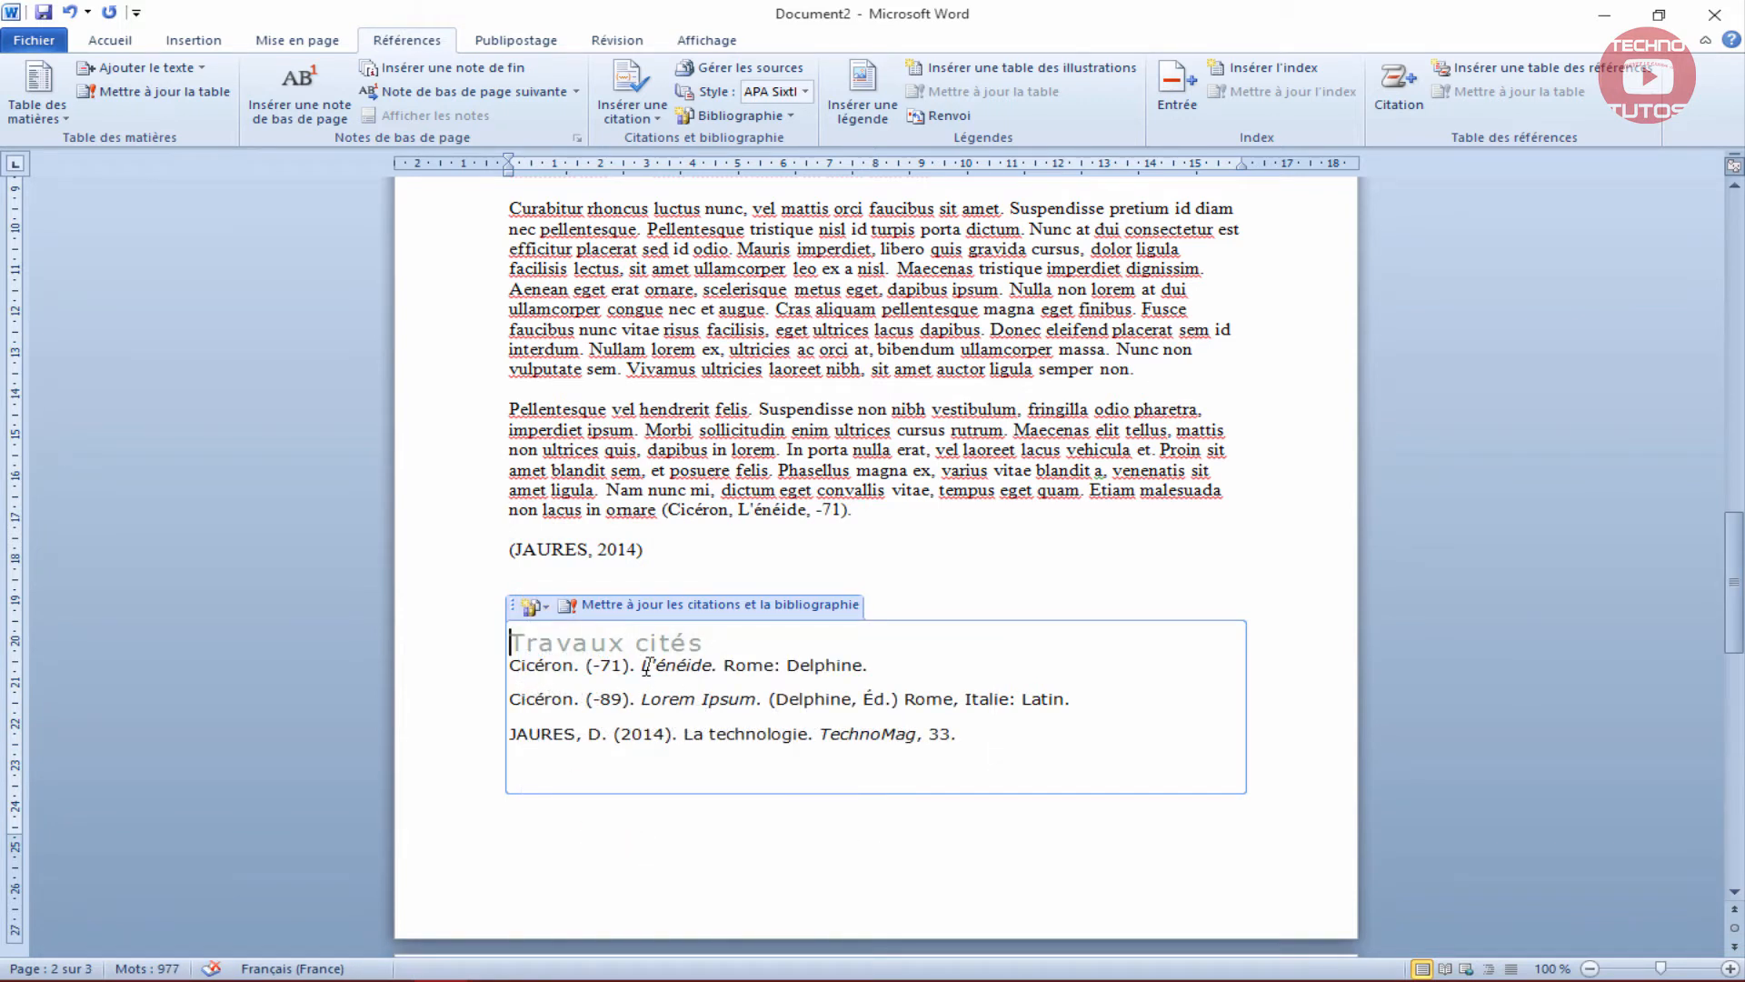
Select the "Travaux cités" block and switch the document's citation style to IEEE 2006.
{"action": "left_click_drag", "start_coordinate": [511, 648], "coordinate": [832, 694]}
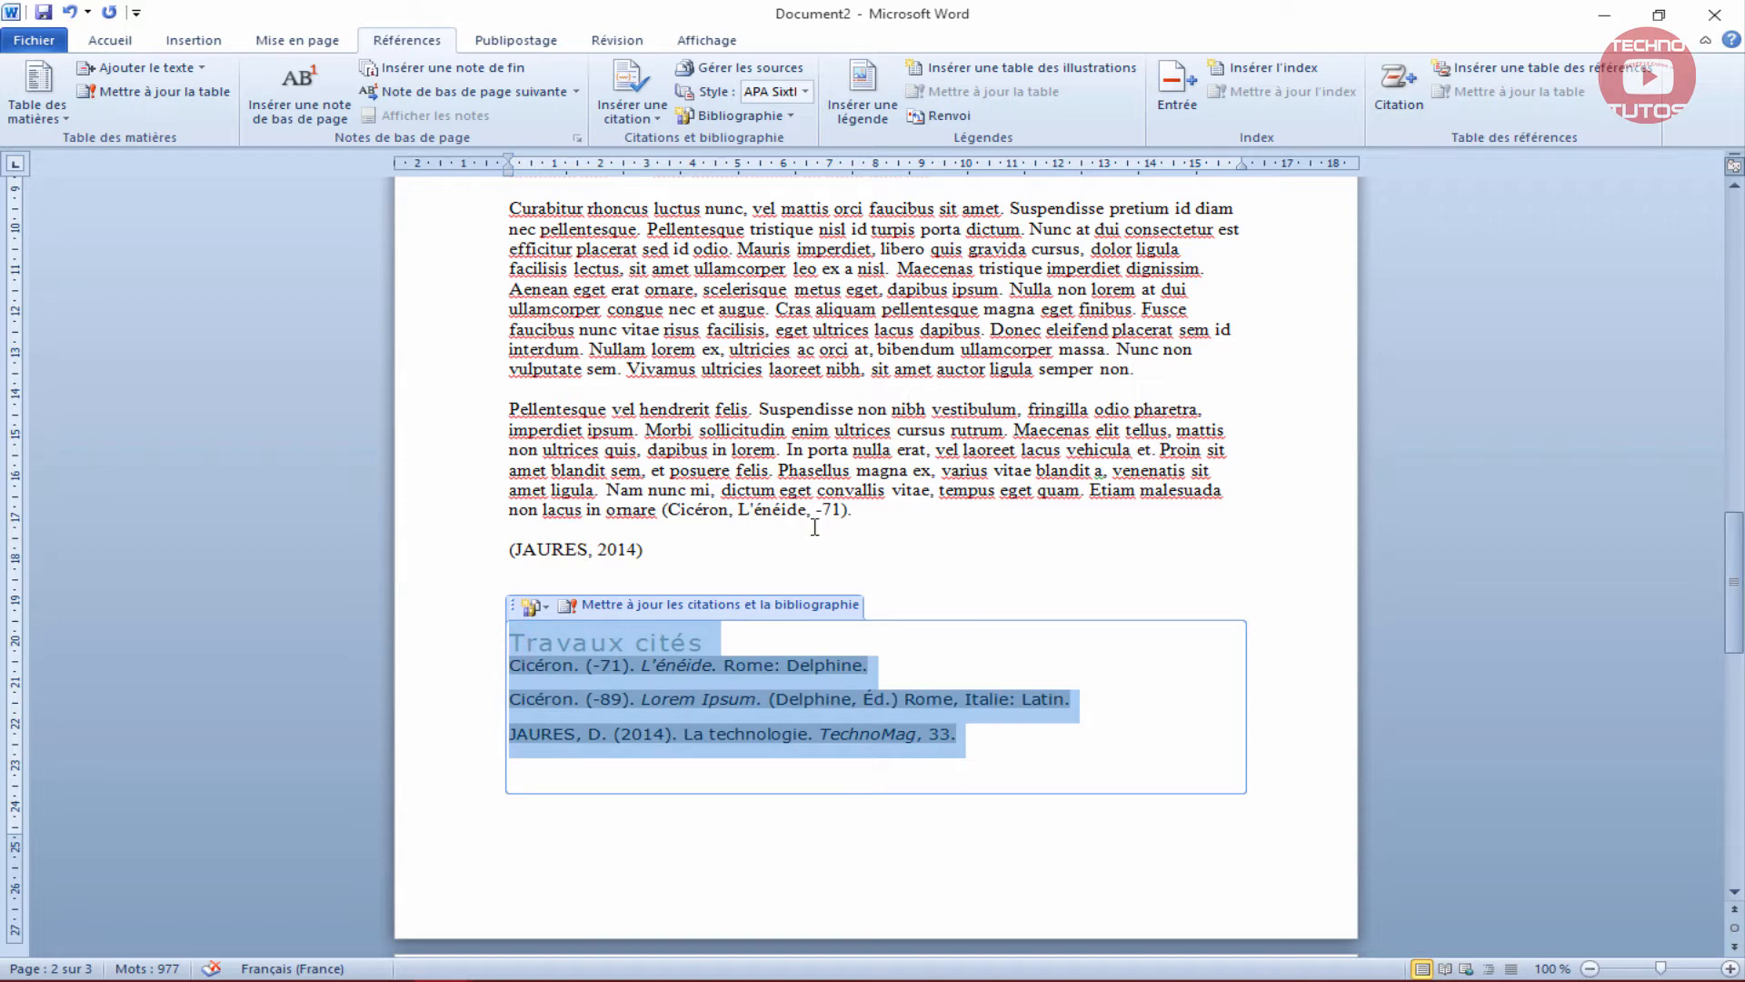
{"action": "left_click", "coordinate": [805, 92]}
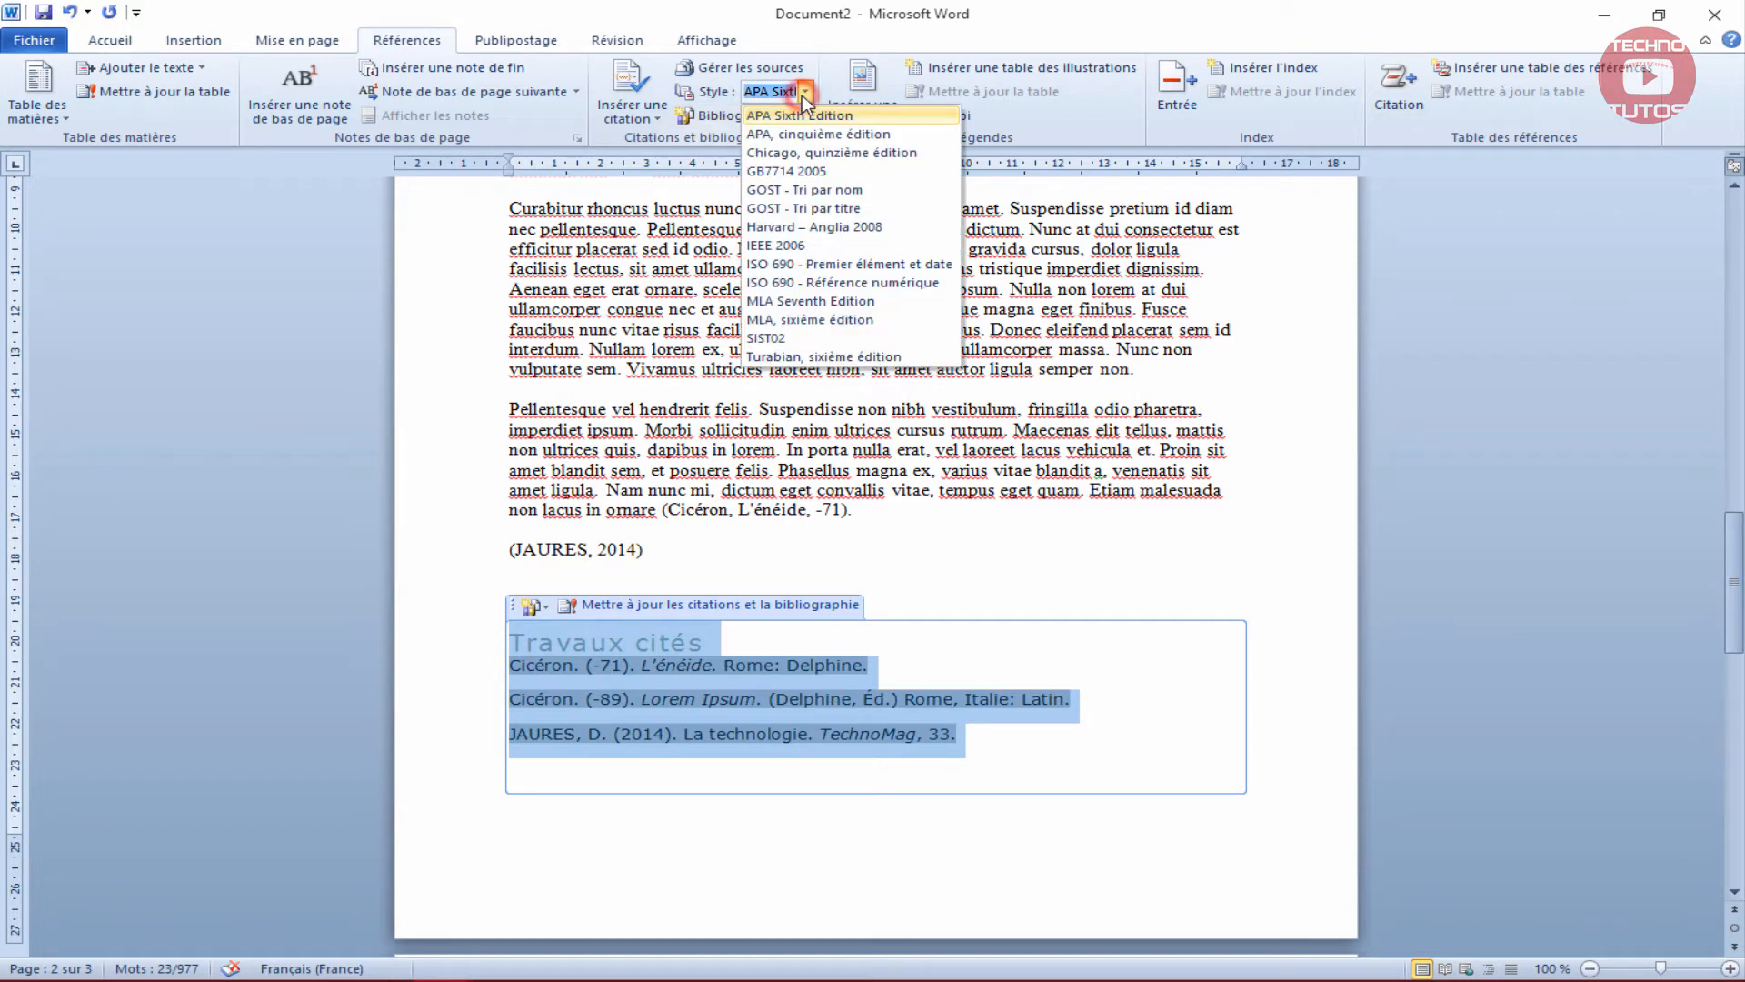
{"action": "left_click", "coordinate": [820, 244]}
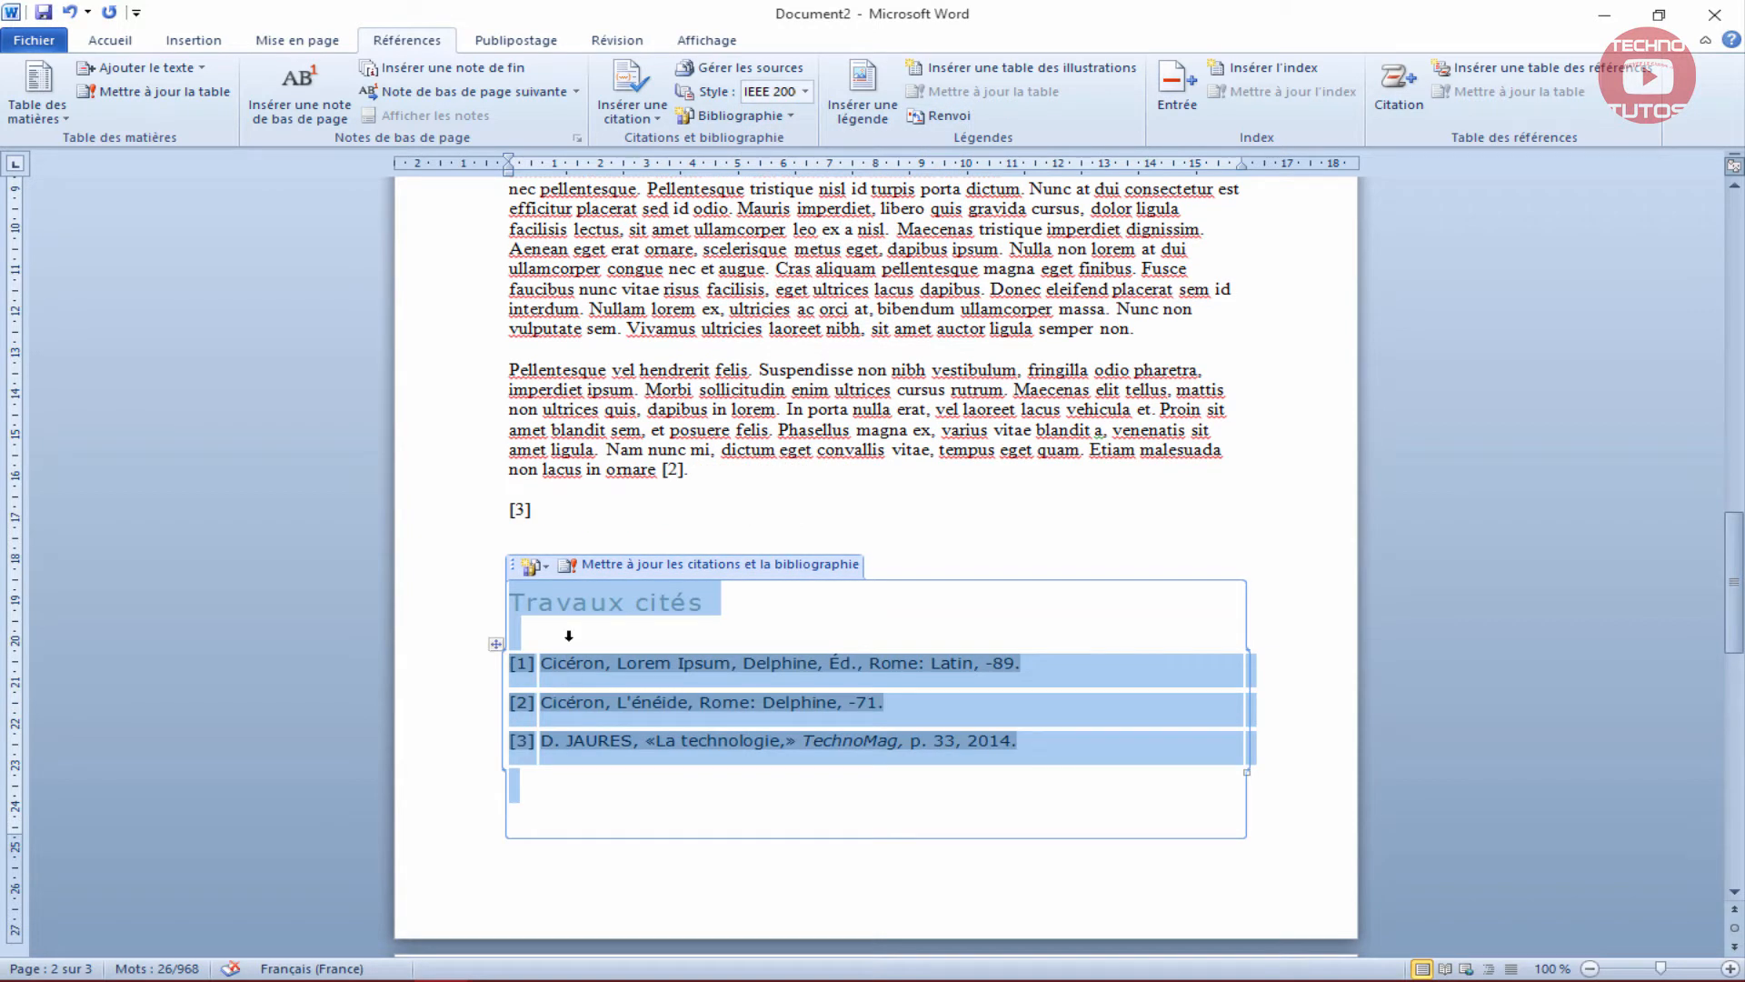
Check how the citation after "non lacus in ornare" and the "Travaux cités" entries are displayed in the IEEE 2006 style.
{"action": "left_click", "coordinate": [673, 470]}
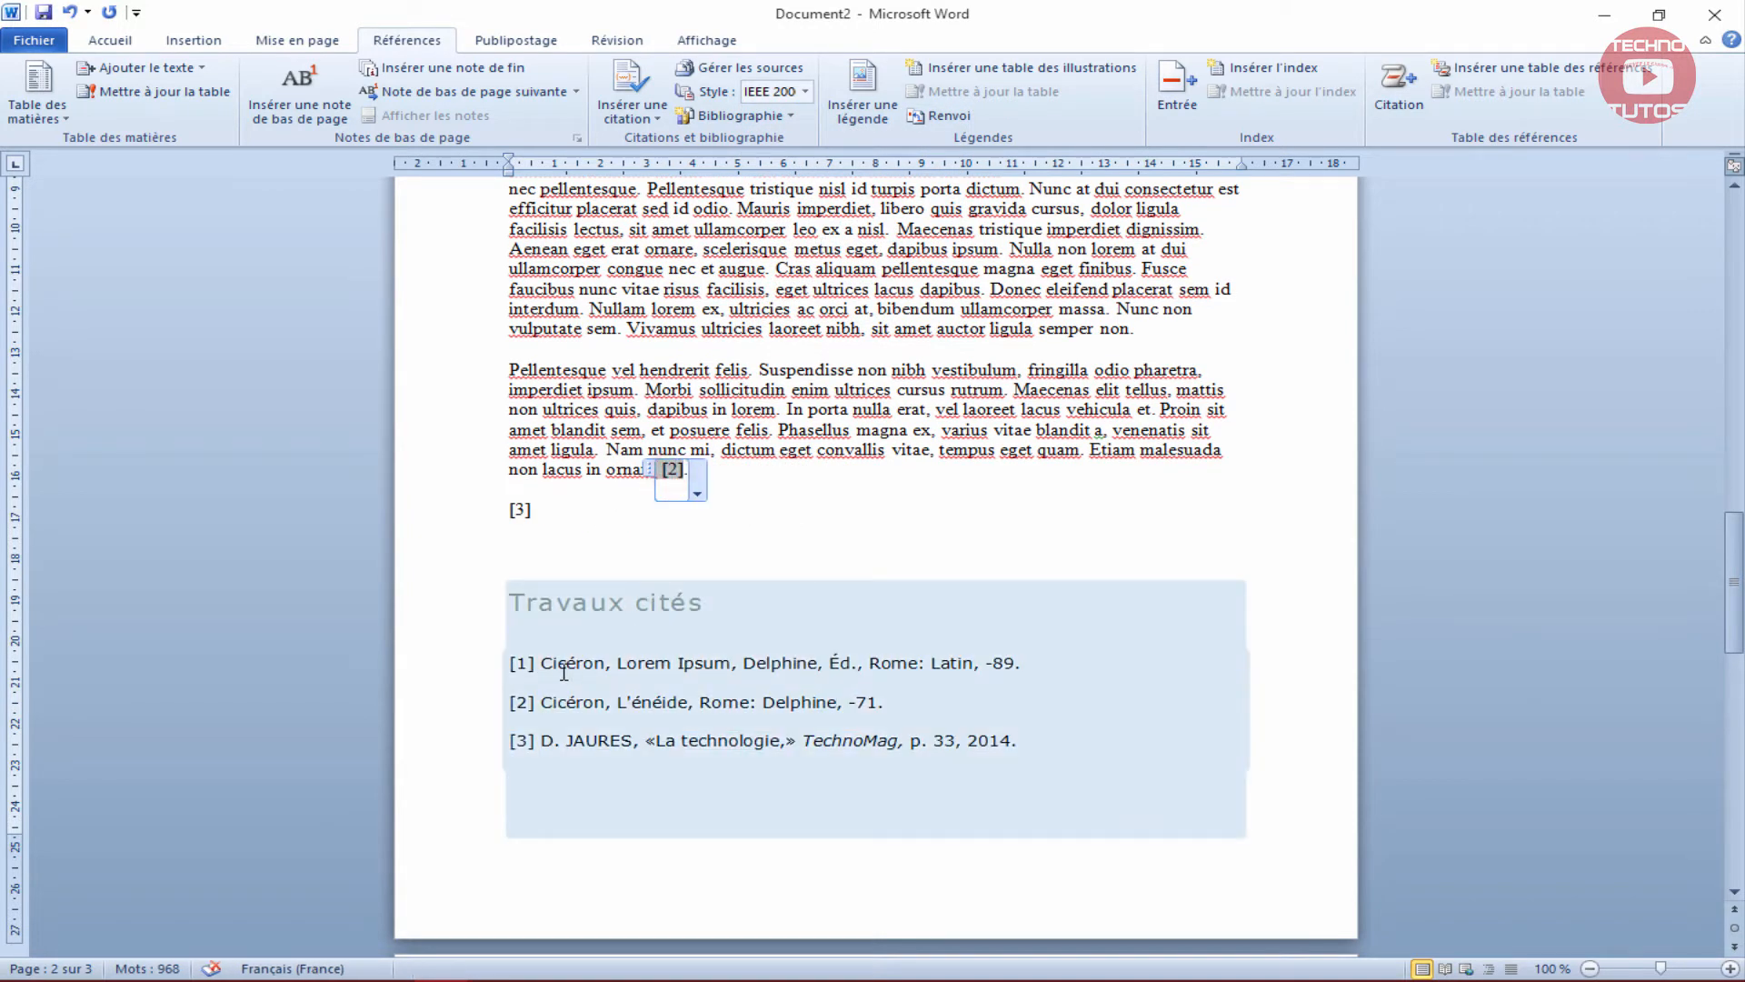
{"action": "left_click_drag", "start_coordinate": [564, 672], "coordinate": [1020, 666]}
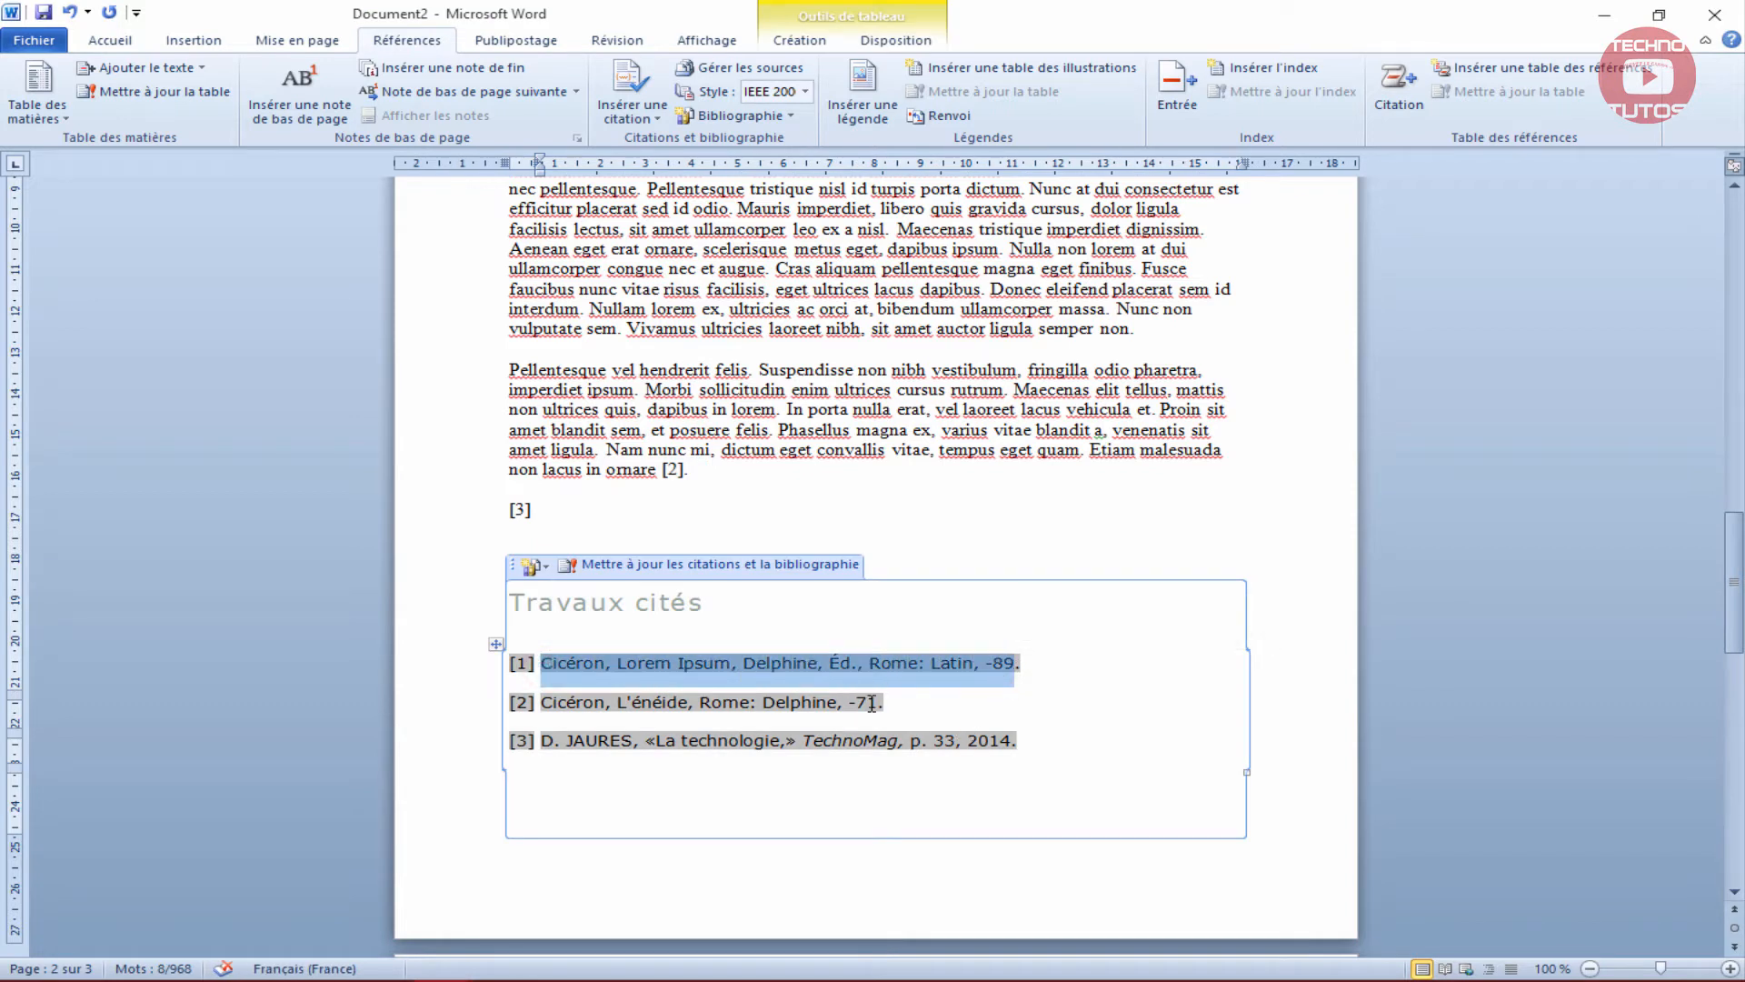
{"action": "left_click_drag", "start_coordinate": [1032, 738], "coordinate": [555, 768]}
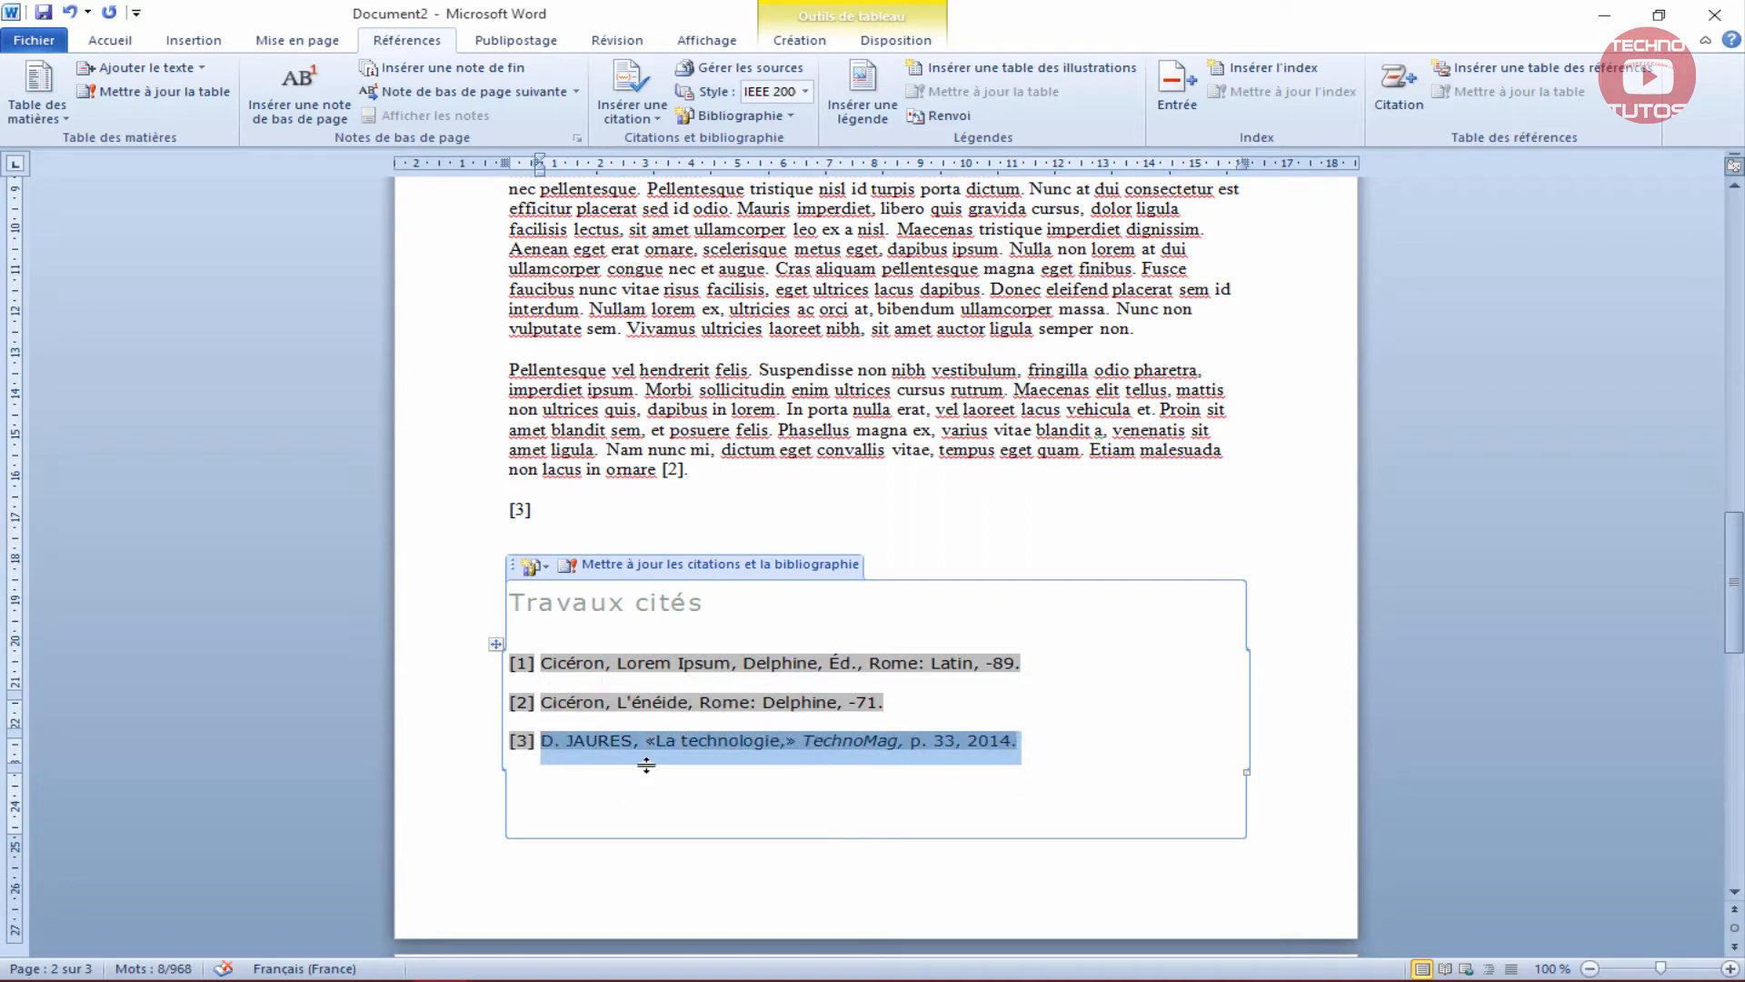
{"action": "left_click", "coordinate": [661, 741]}
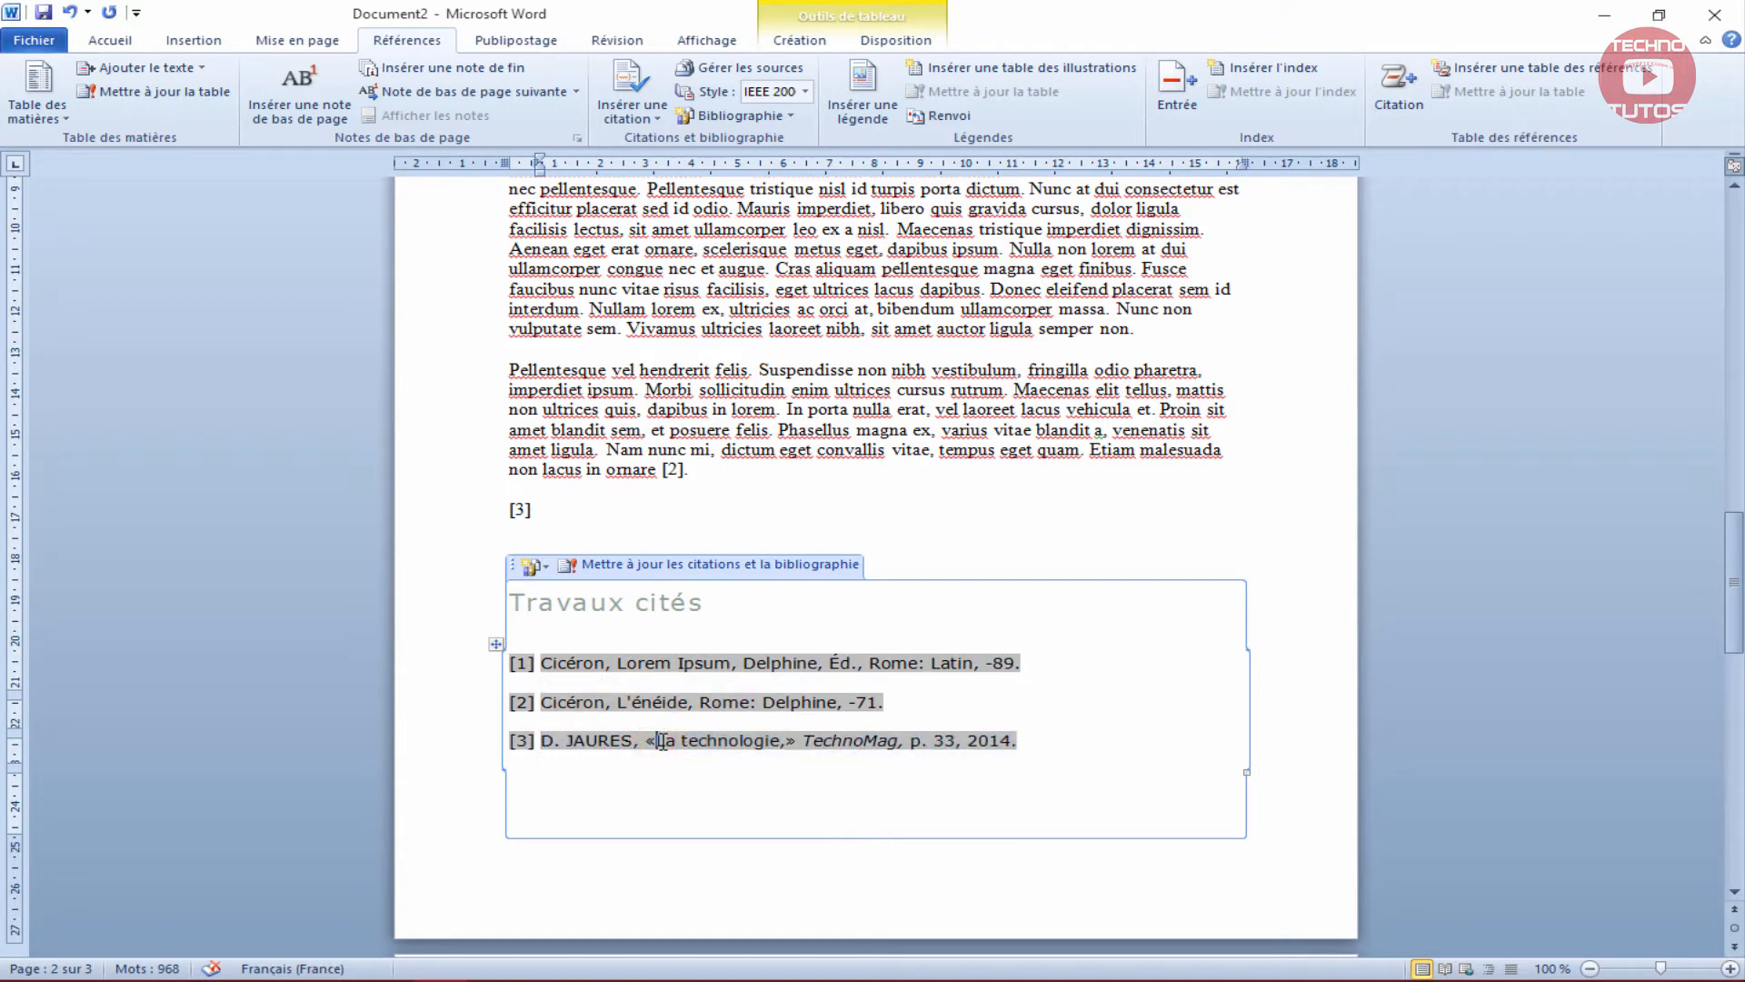
{"action": "left_click_drag", "start_coordinate": [664, 741], "coordinate": [792, 746]}
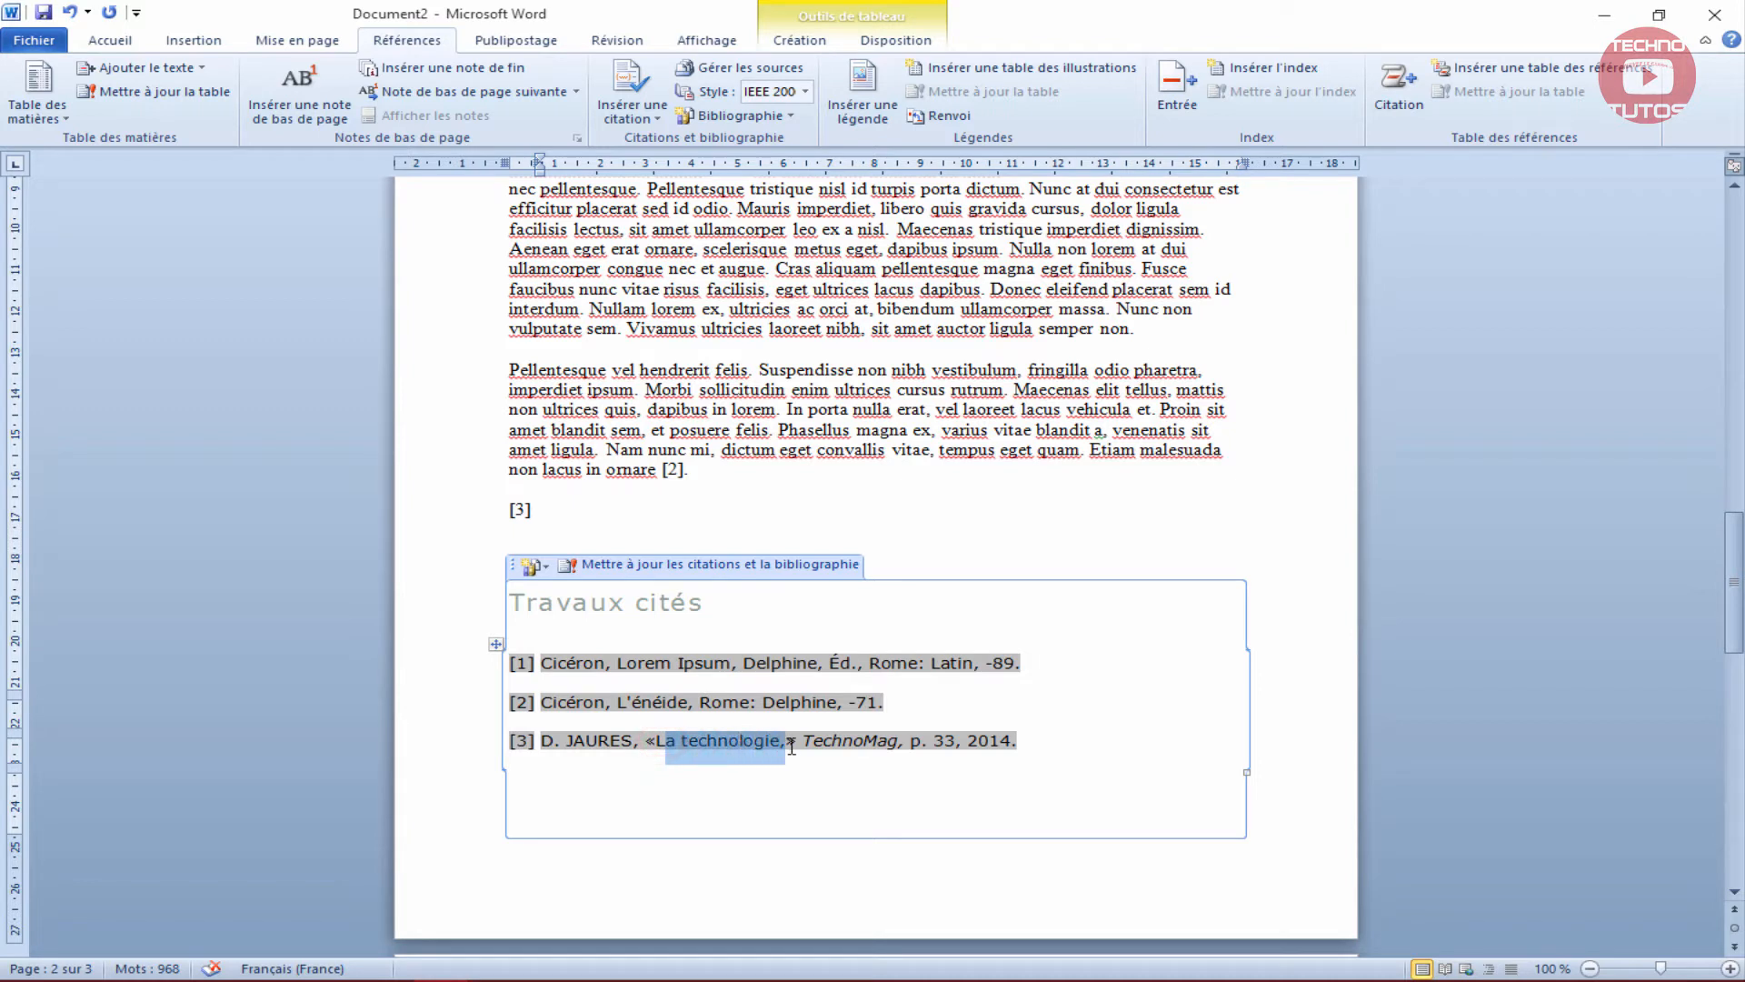
{"action": "left_click", "coordinate": [1030, 742]}
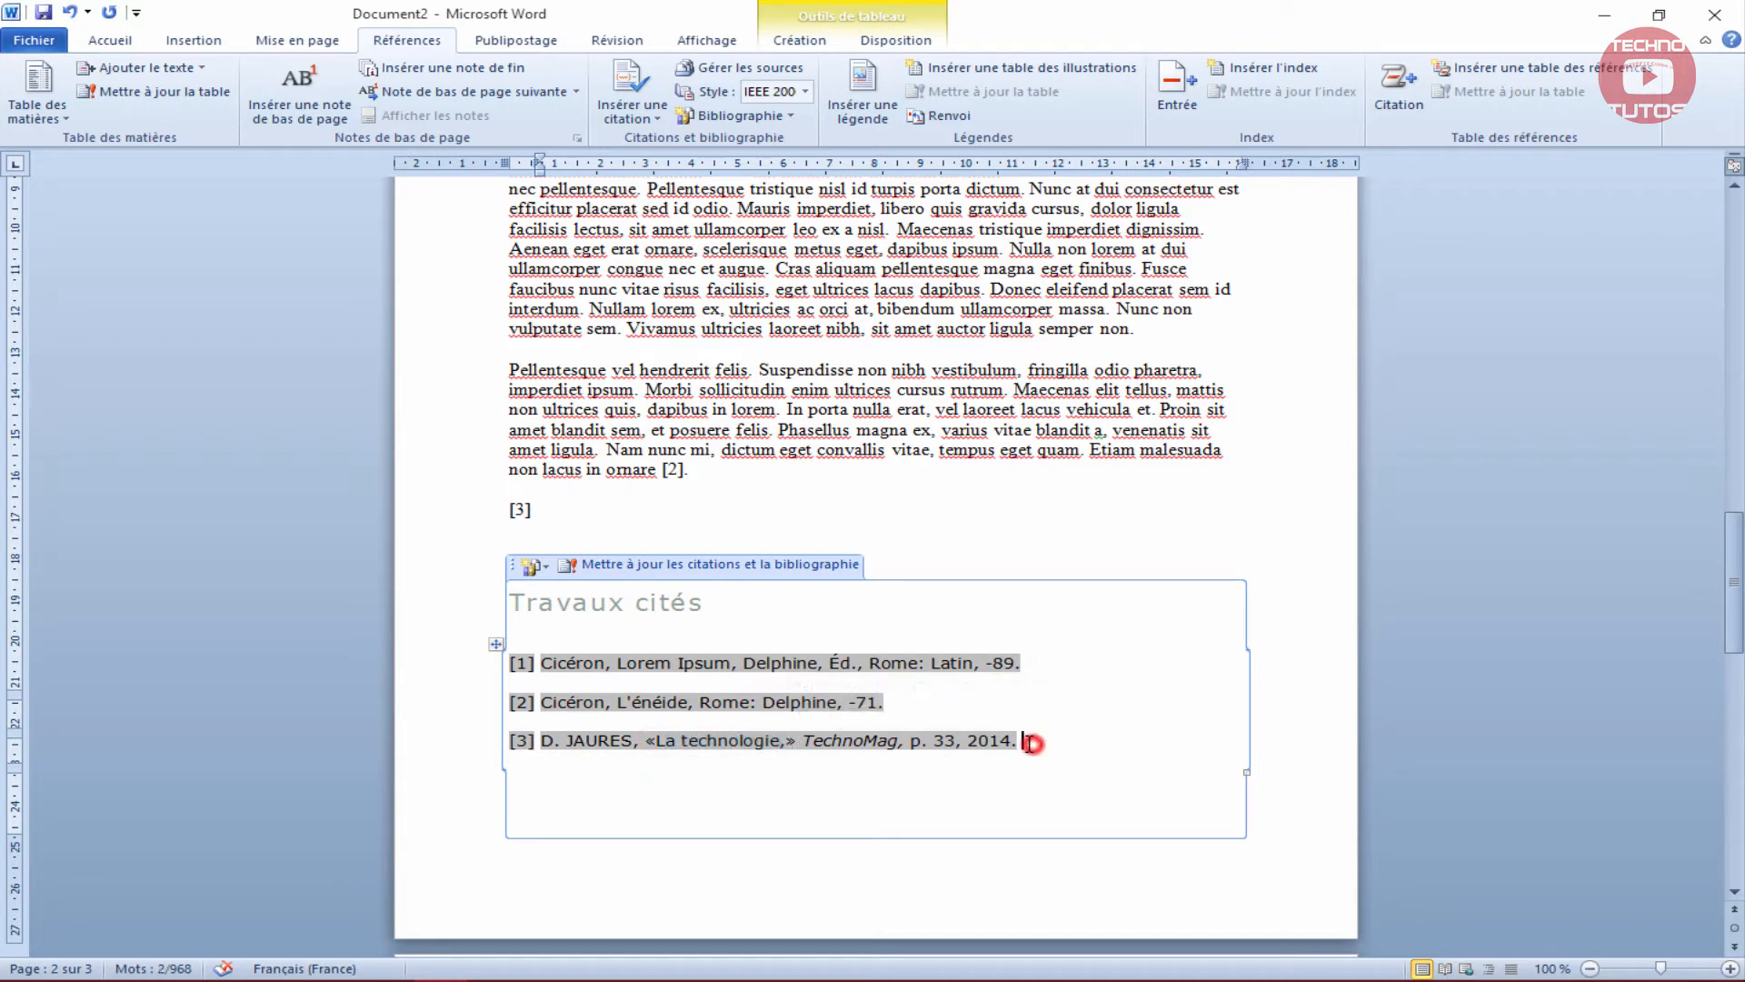
Switch the "Travaux cités" block and the document's citations to the "GOST - Tri par nom" style and check the L'énéide citation.
{"action": "left_click_drag", "start_coordinate": [1030, 742], "coordinate": [453, 597]}
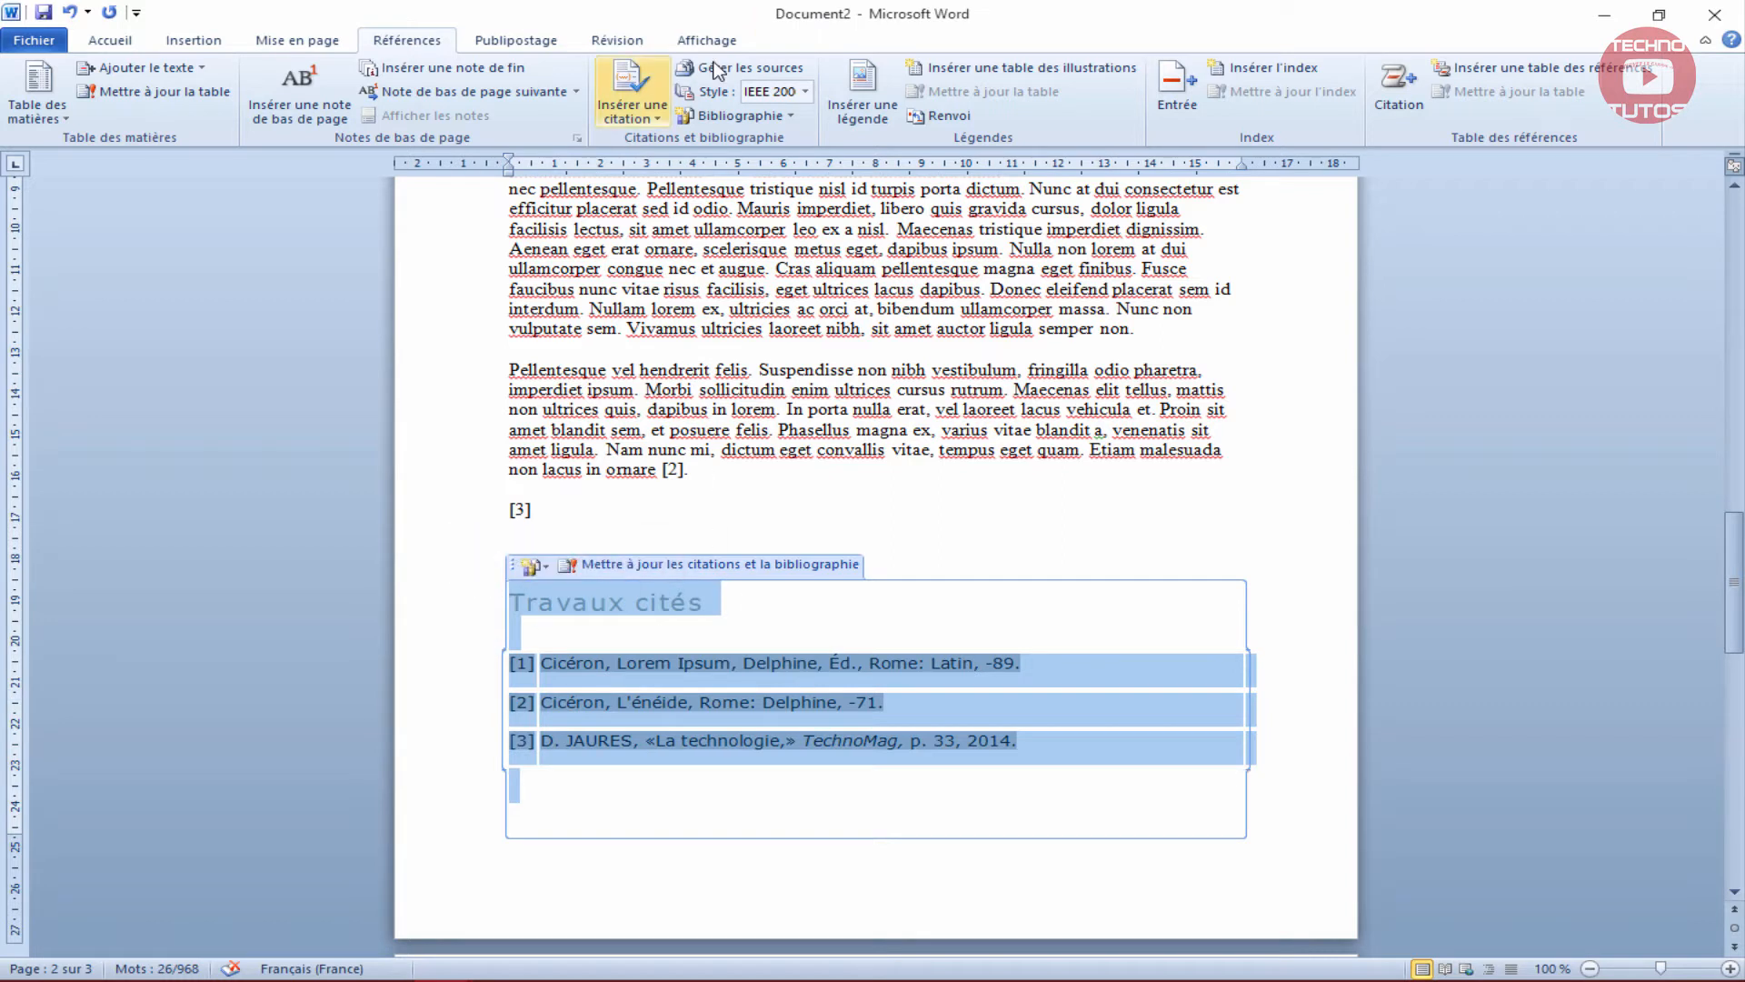
{"action": "left_click", "coordinate": [805, 92]}
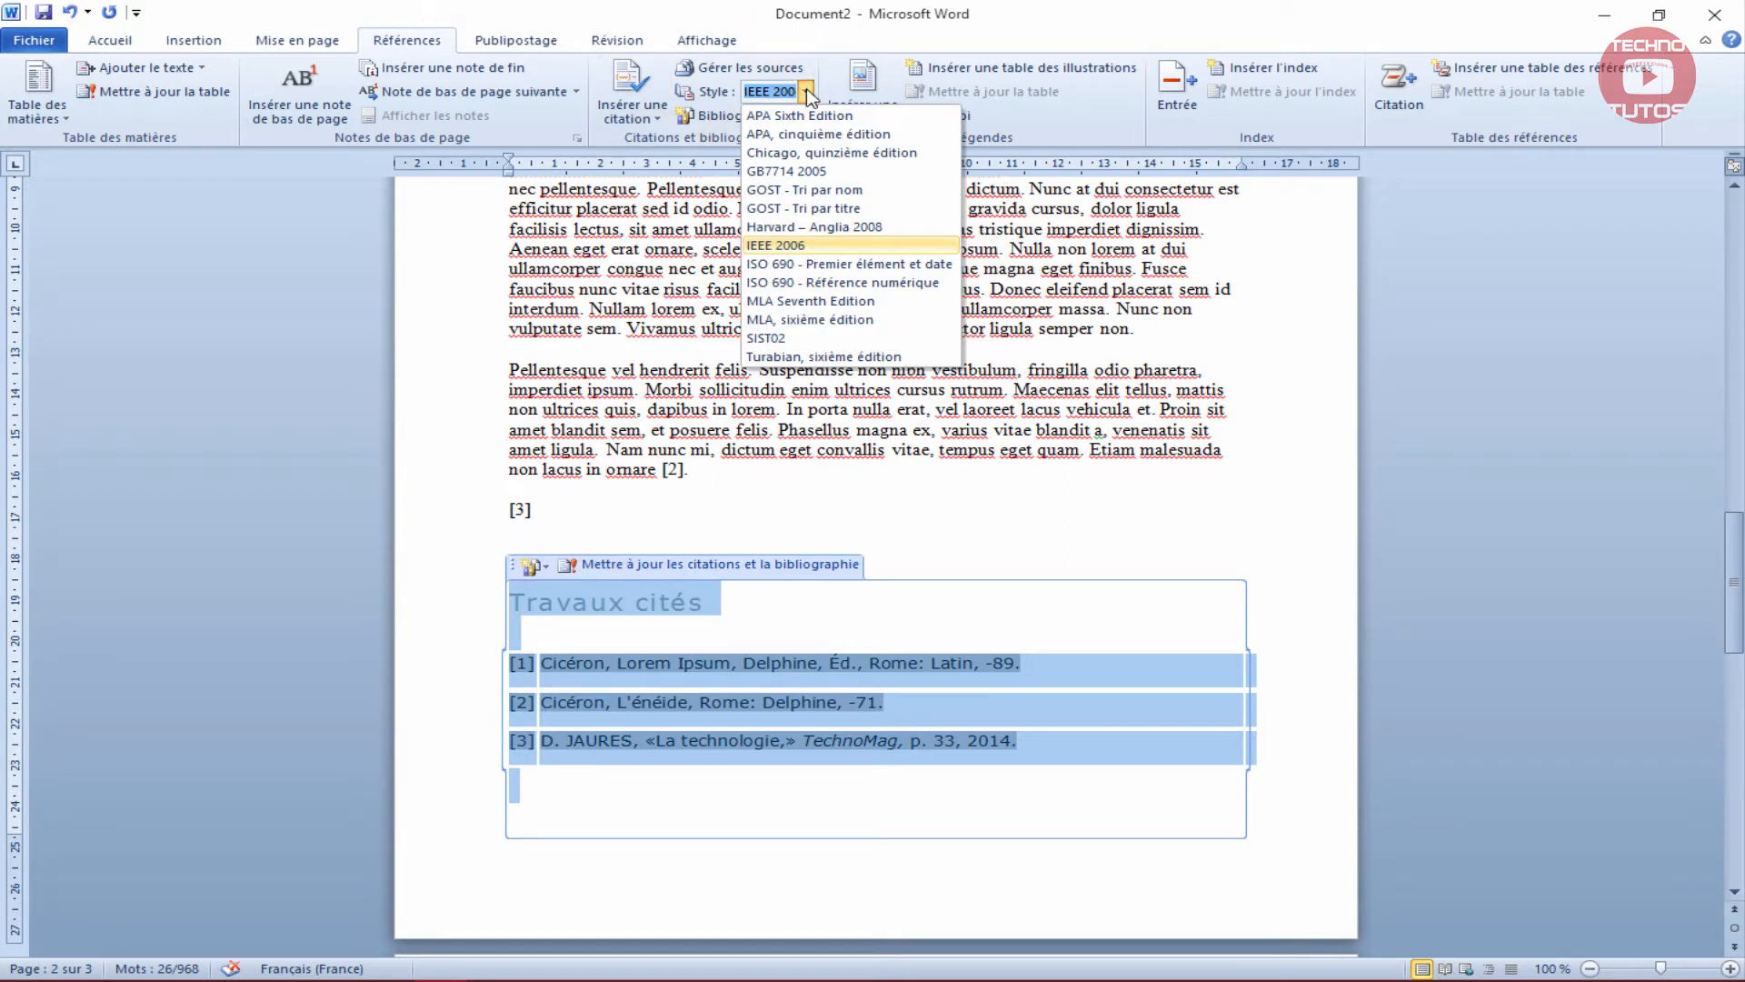
{"action": "left_click", "coordinate": [867, 190]}
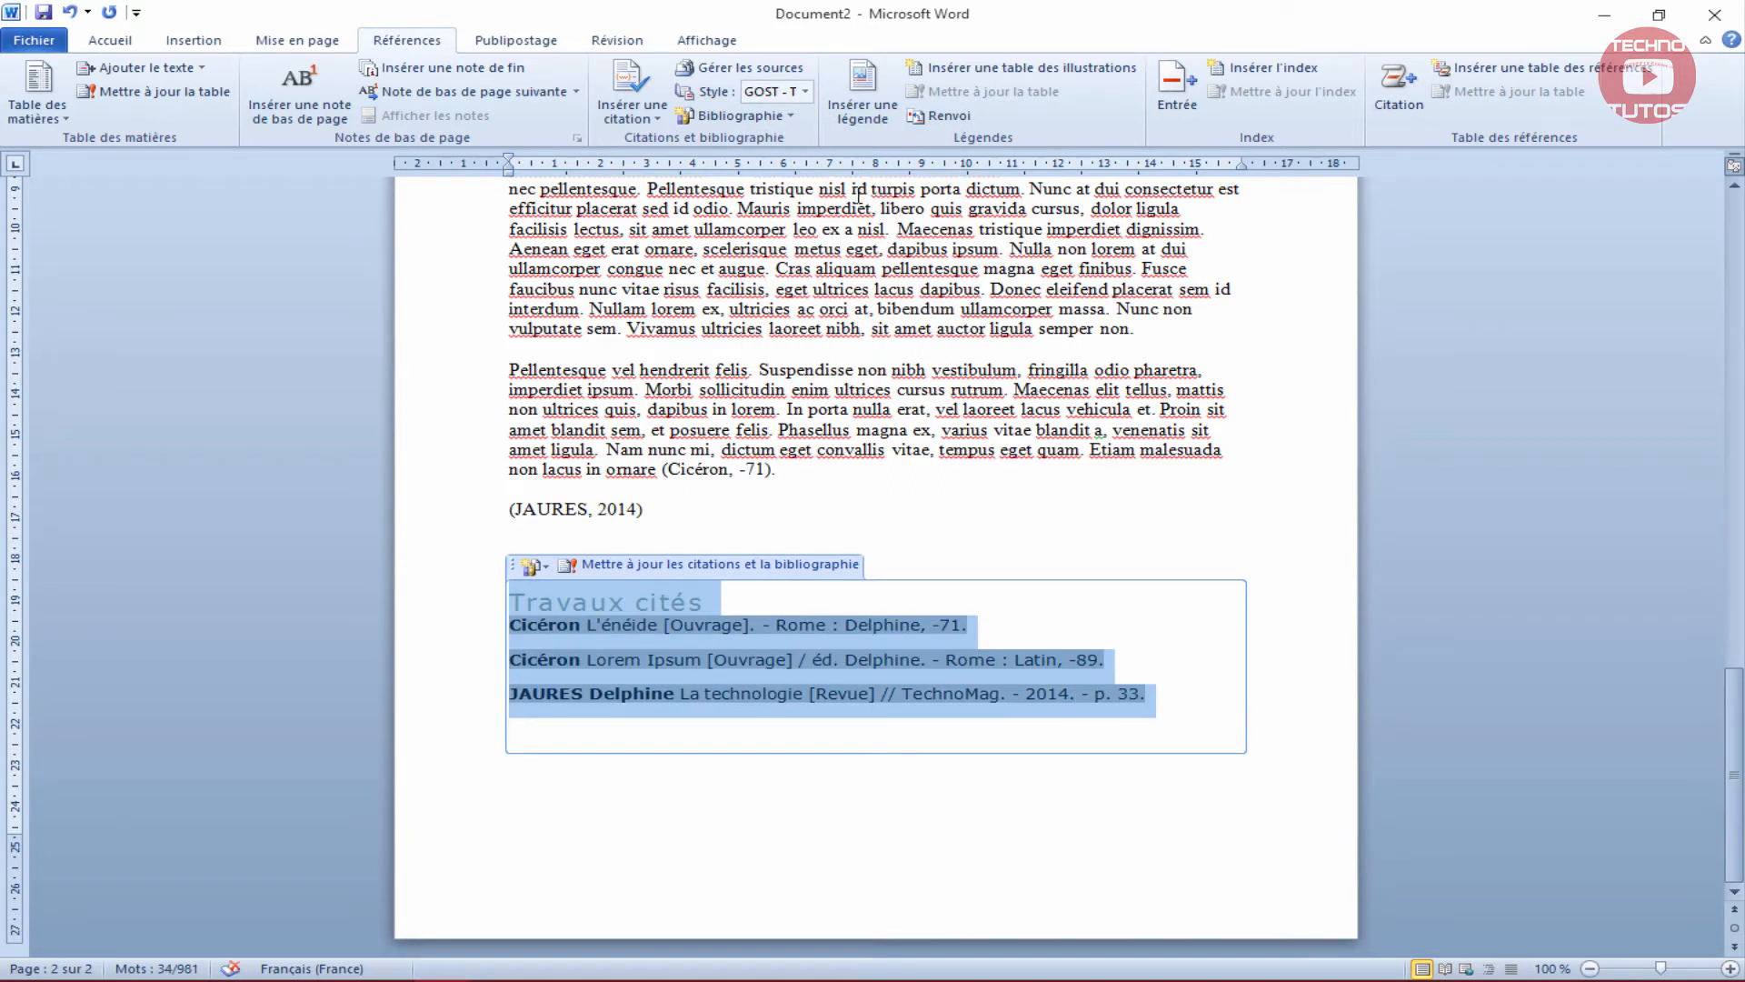
{"action": "left_click", "coordinate": [698, 473]}
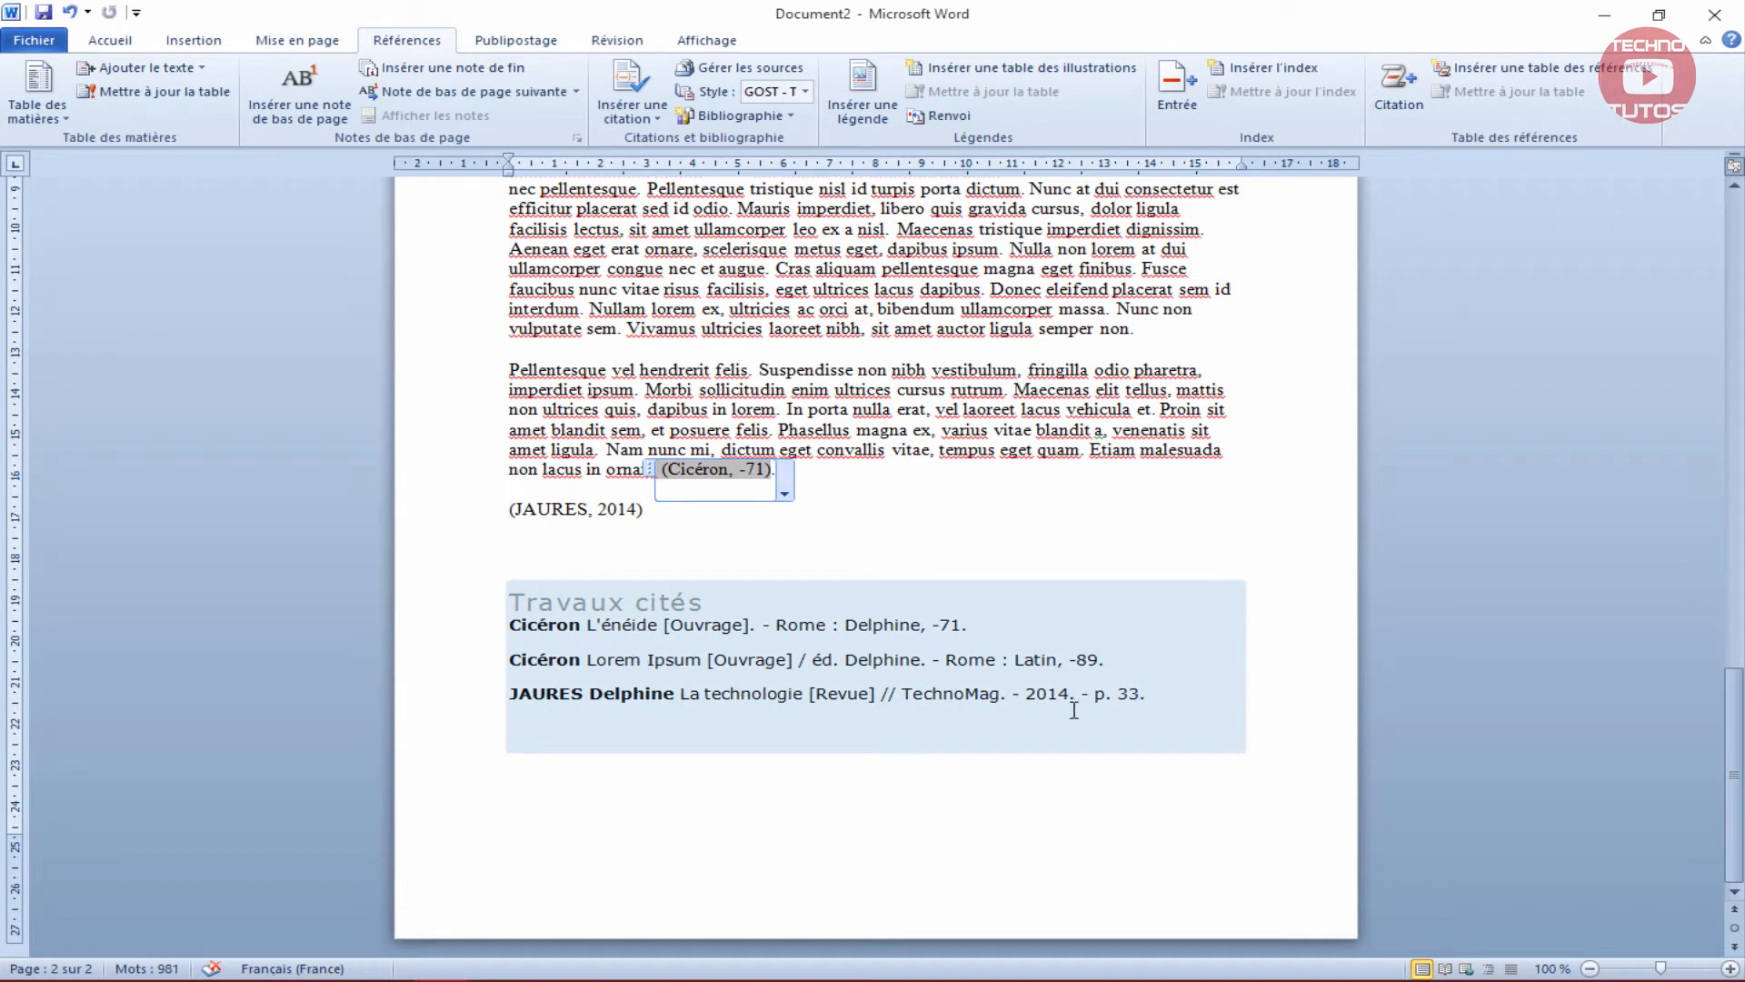
Select the "Travaux cités" entries and switch the document's citation style to "Chicago, quinzième édition".
{"action": "left_click_drag", "start_coordinate": [1154, 693], "coordinate": [488, 636]}
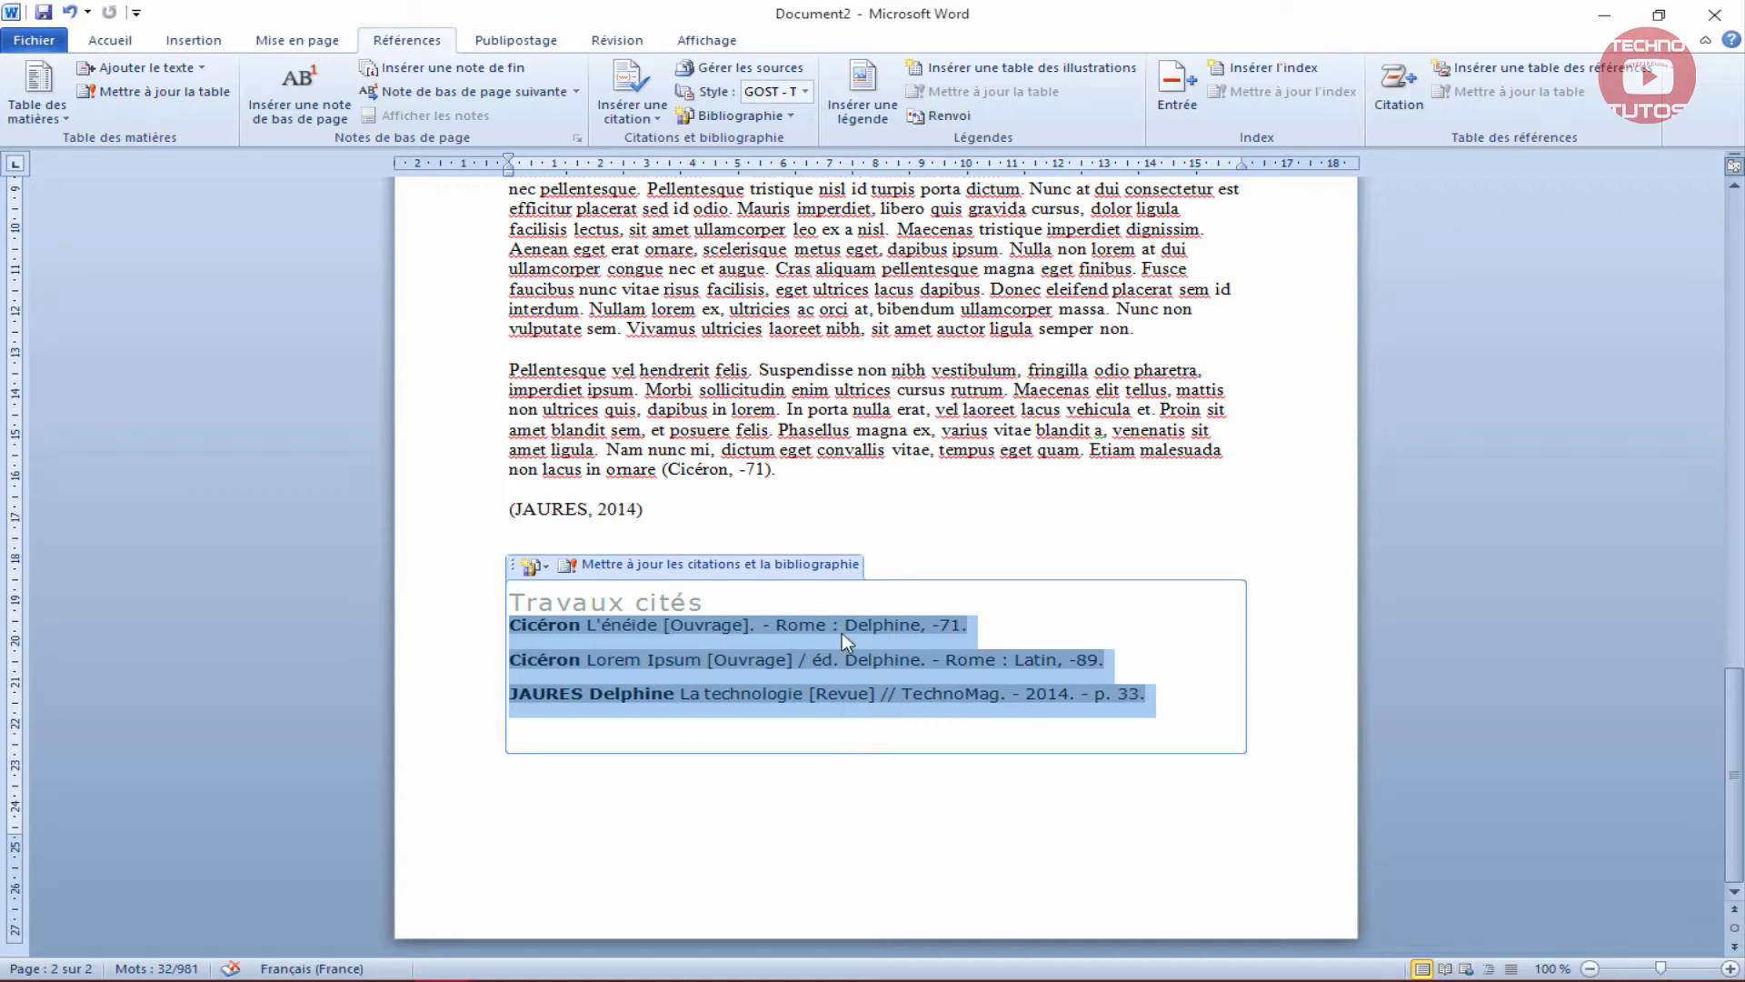
{"action": "left_click", "coordinate": [805, 91]}
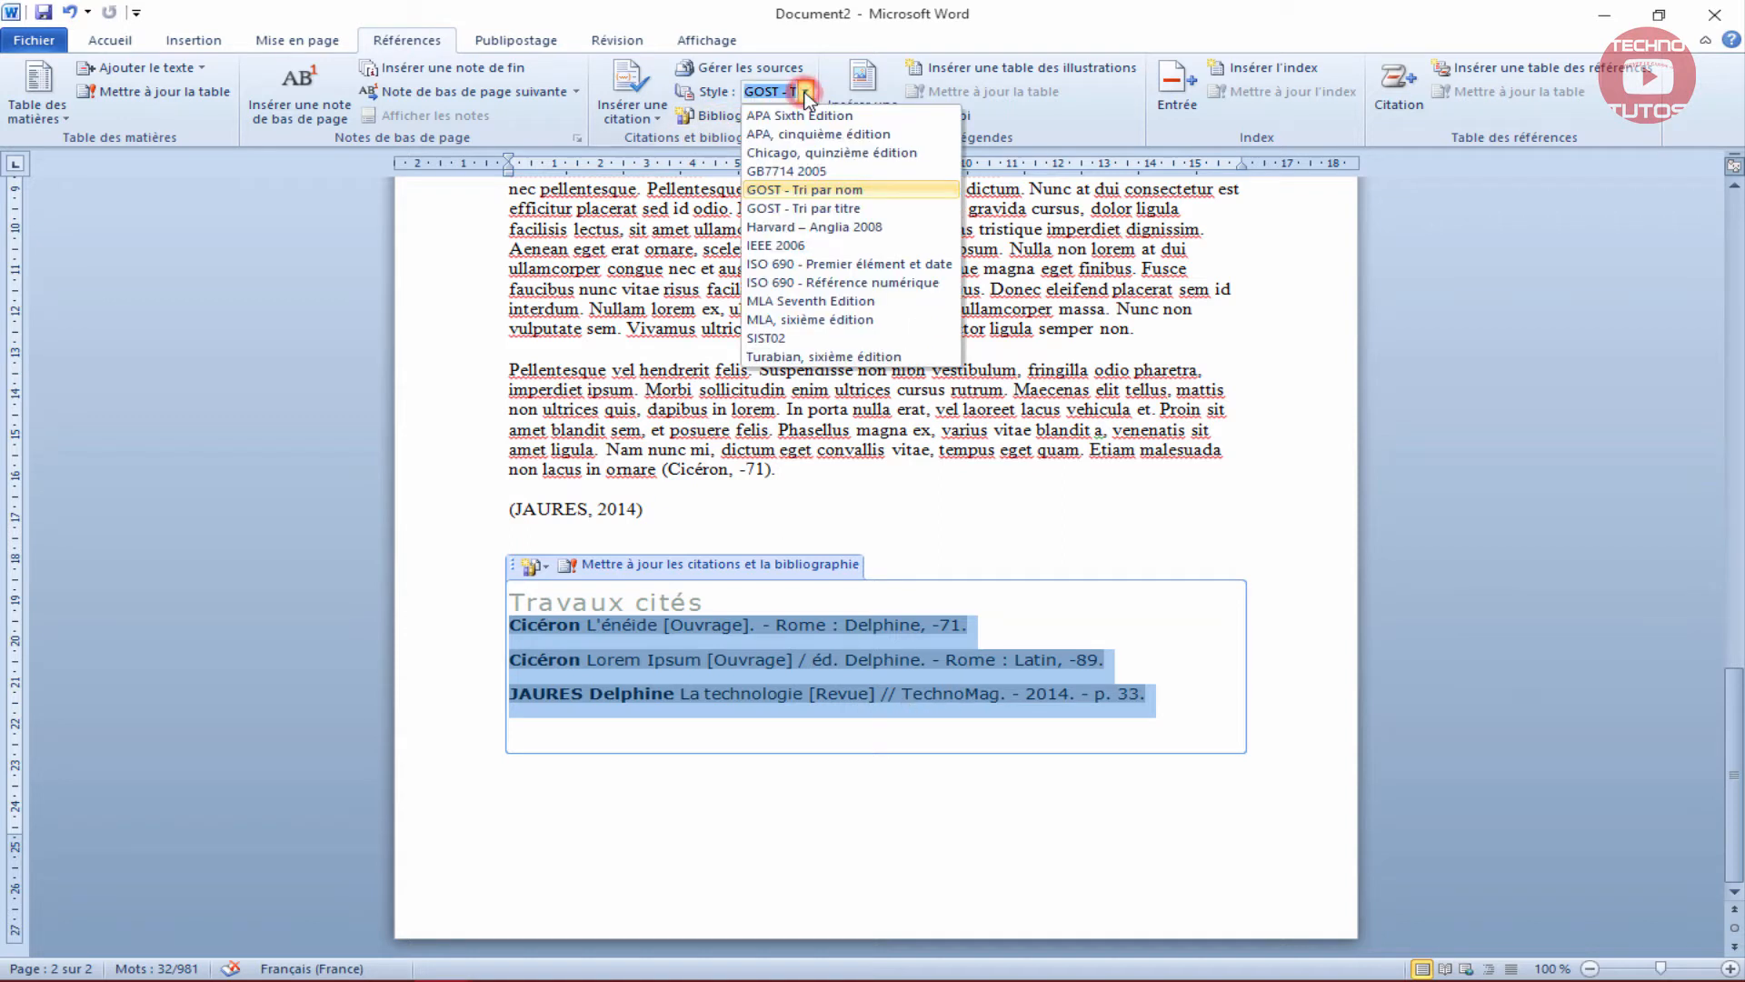
{"action": "left_click", "coordinate": [813, 151]}
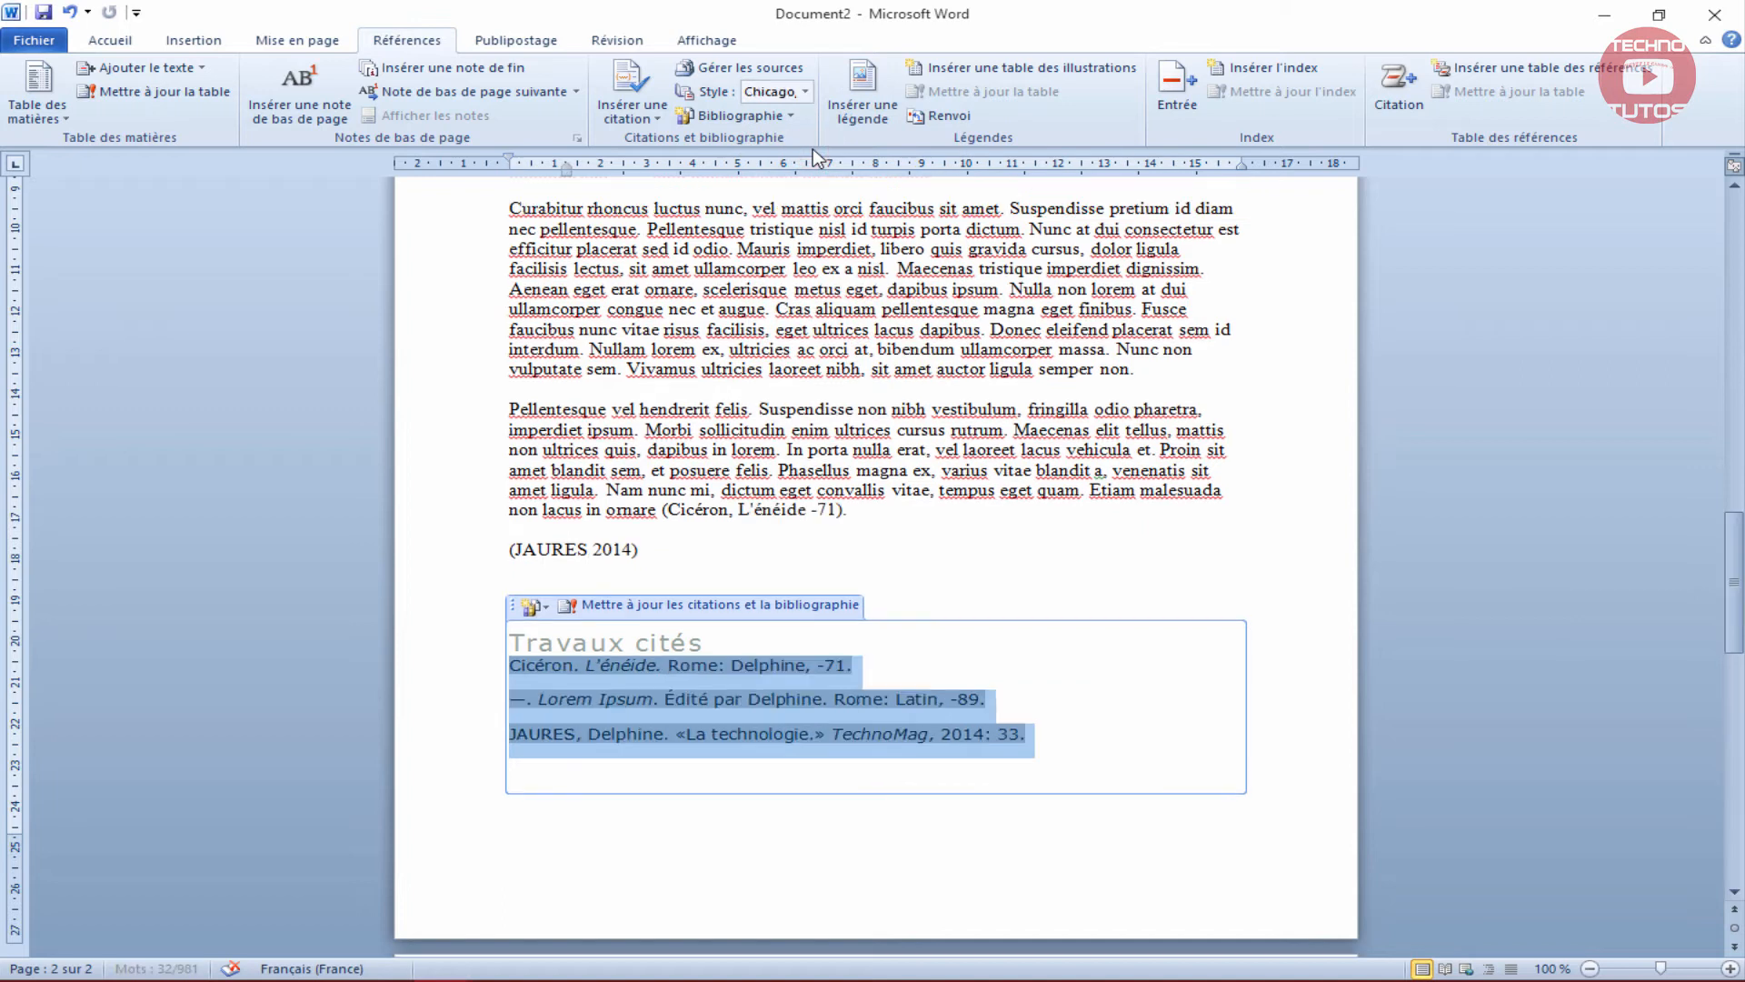
Examine how the "Travaux cités" entries and the citation after "non lacus in ornare" are displayed in the Chicago style.
{"action": "left_click", "coordinate": [523, 665]}
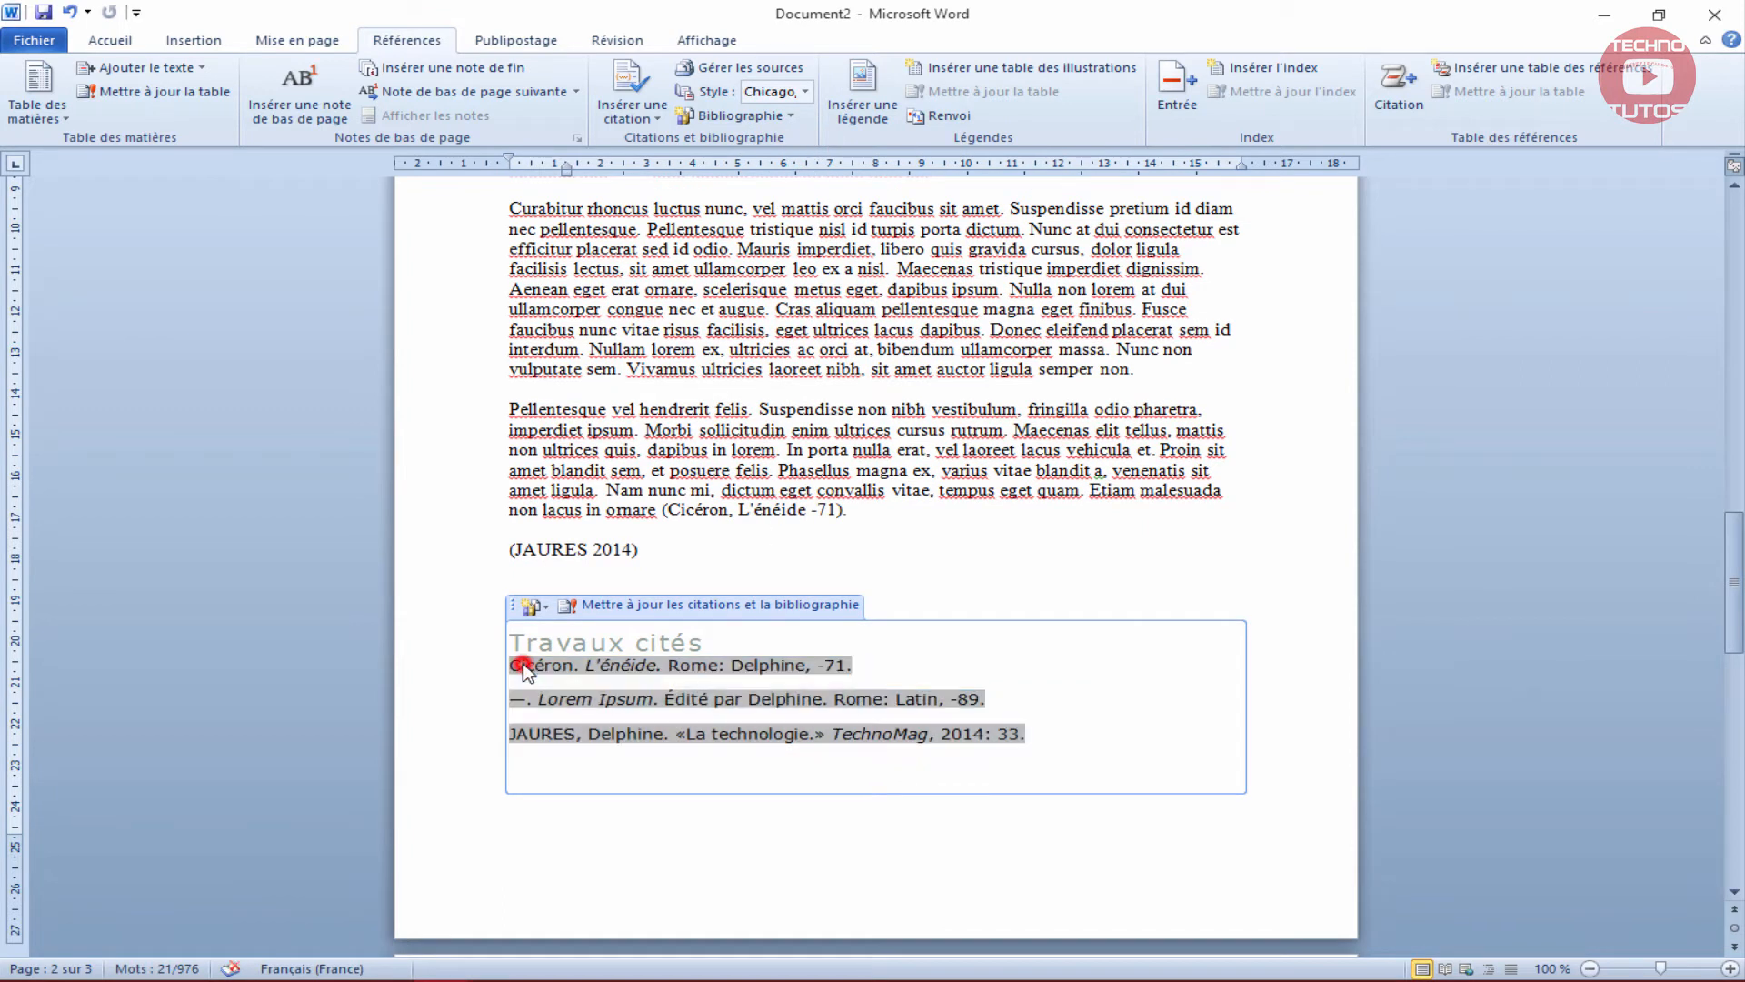
{"action": "double_click", "coordinate": [510, 665]}
{"action": "left_click", "coordinate": [521, 696]}
{"action": "left_click", "coordinate": [667, 699]}
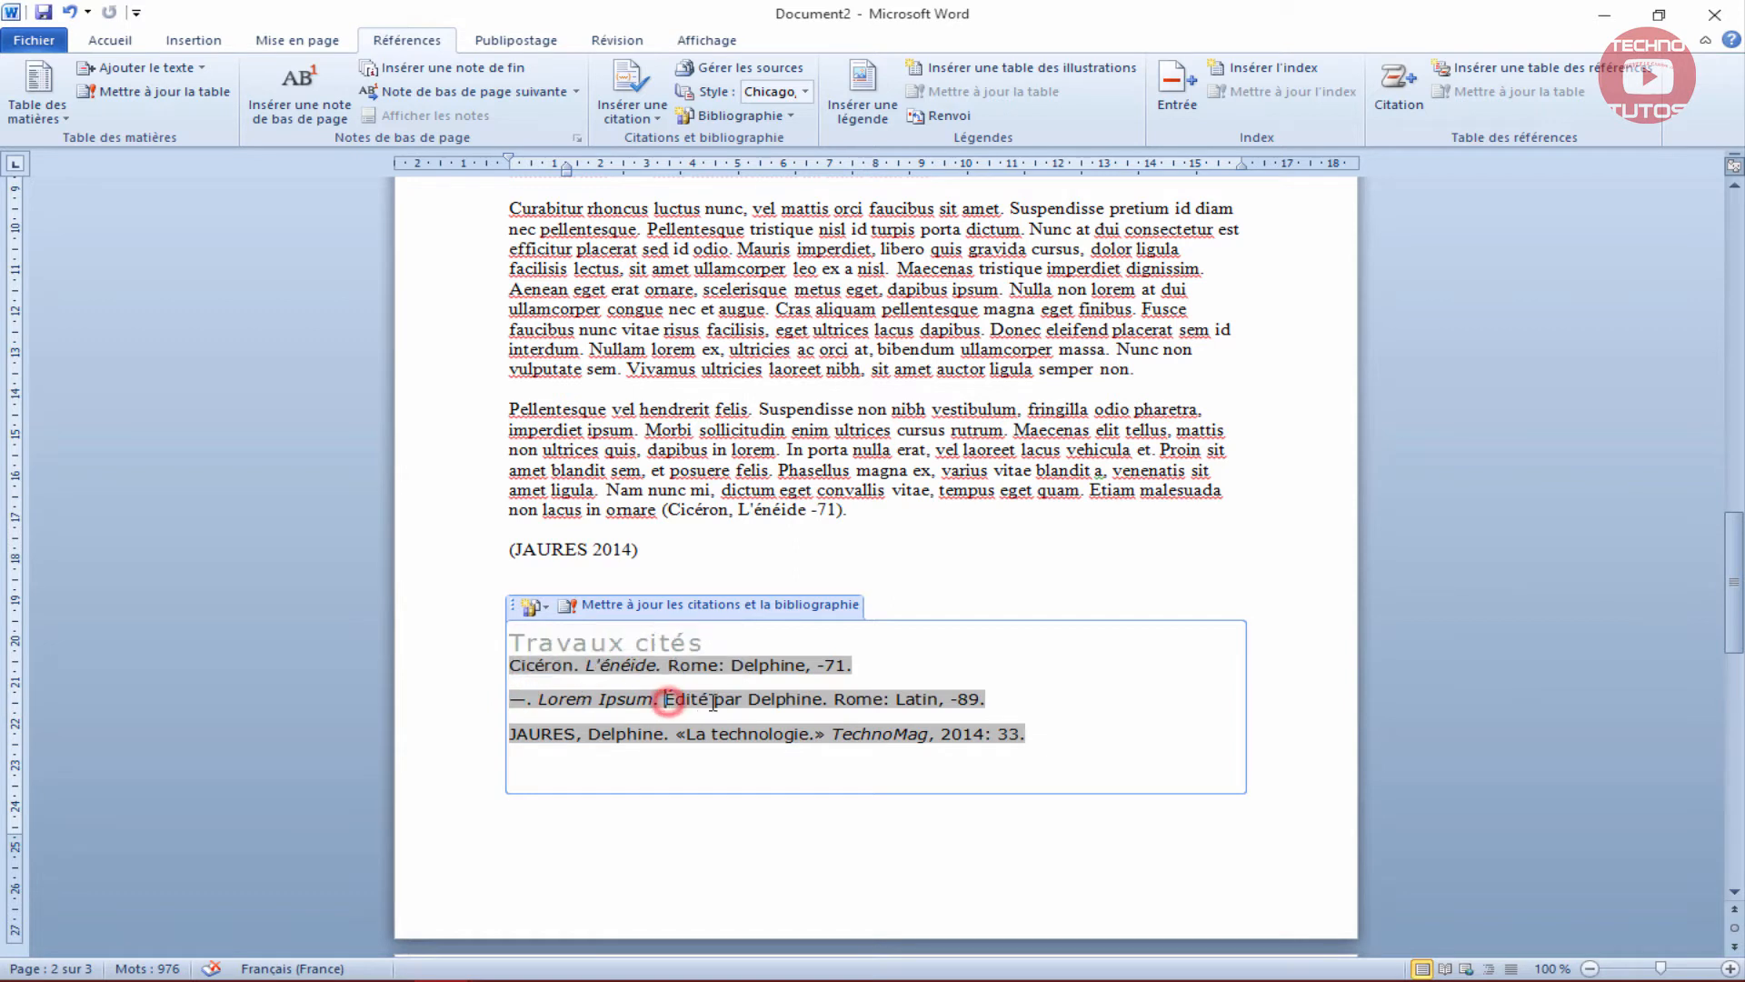
{"action": "left_click_drag", "start_coordinate": [666, 699], "coordinate": [811, 700]}
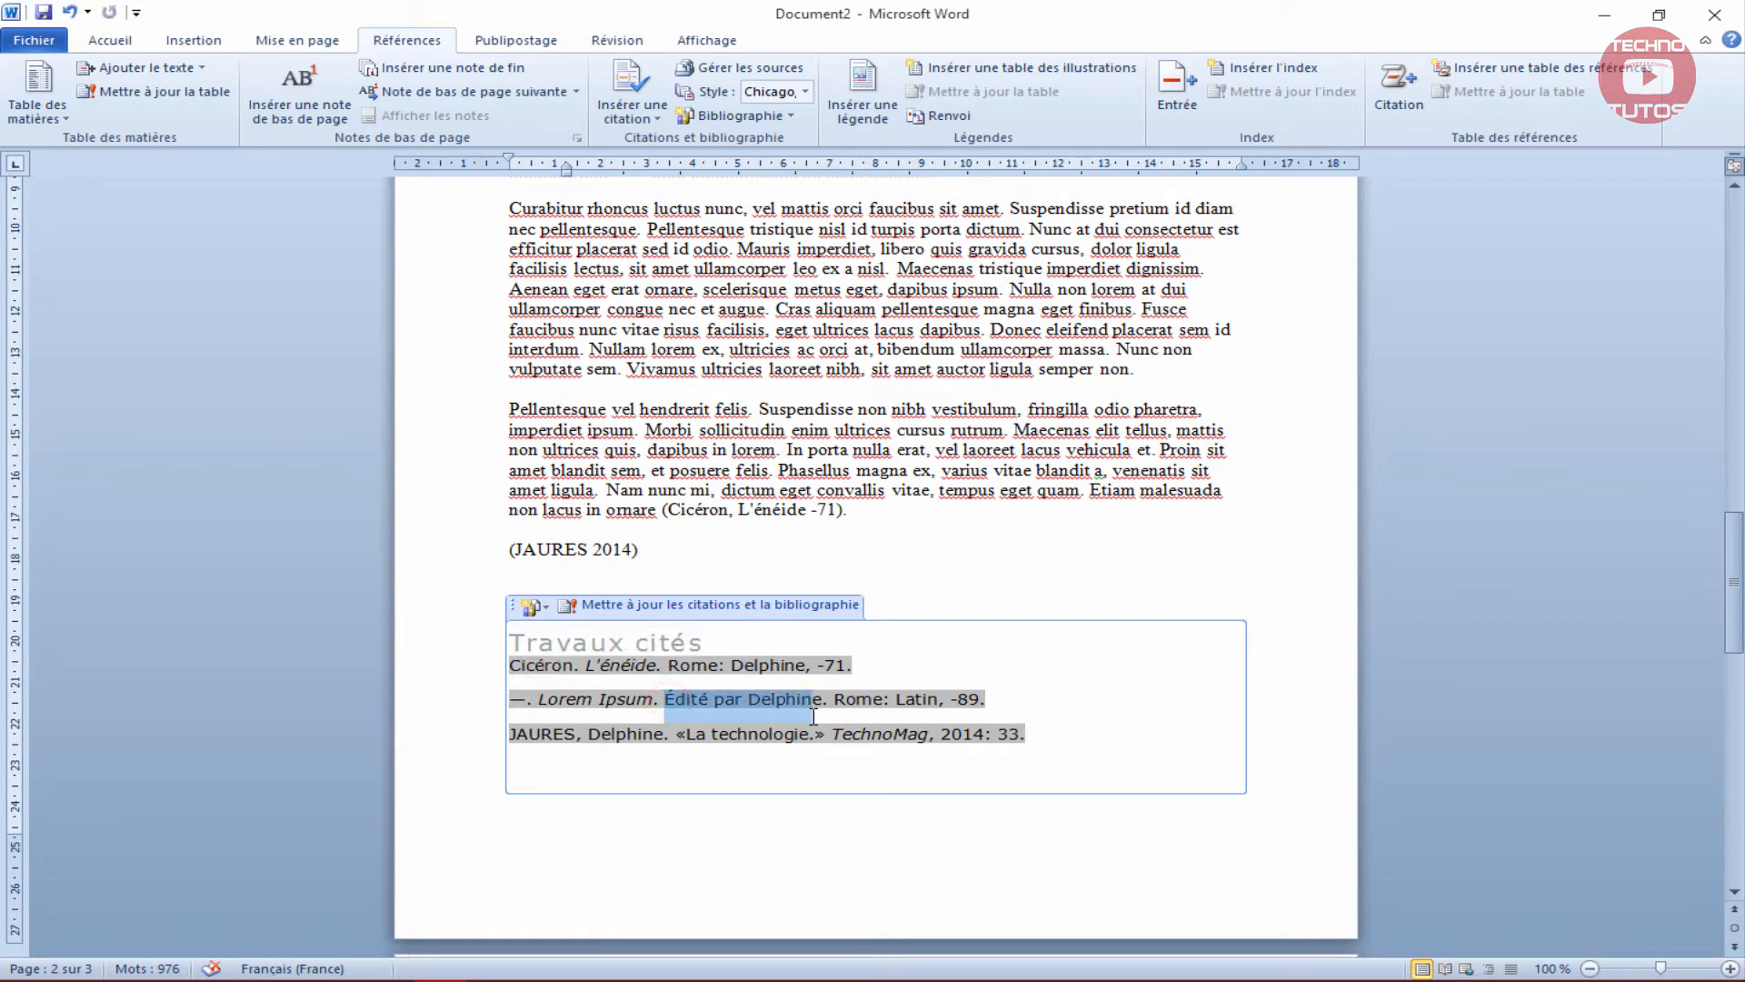
{"action": "double_click", "coordinate": [735, 666]}
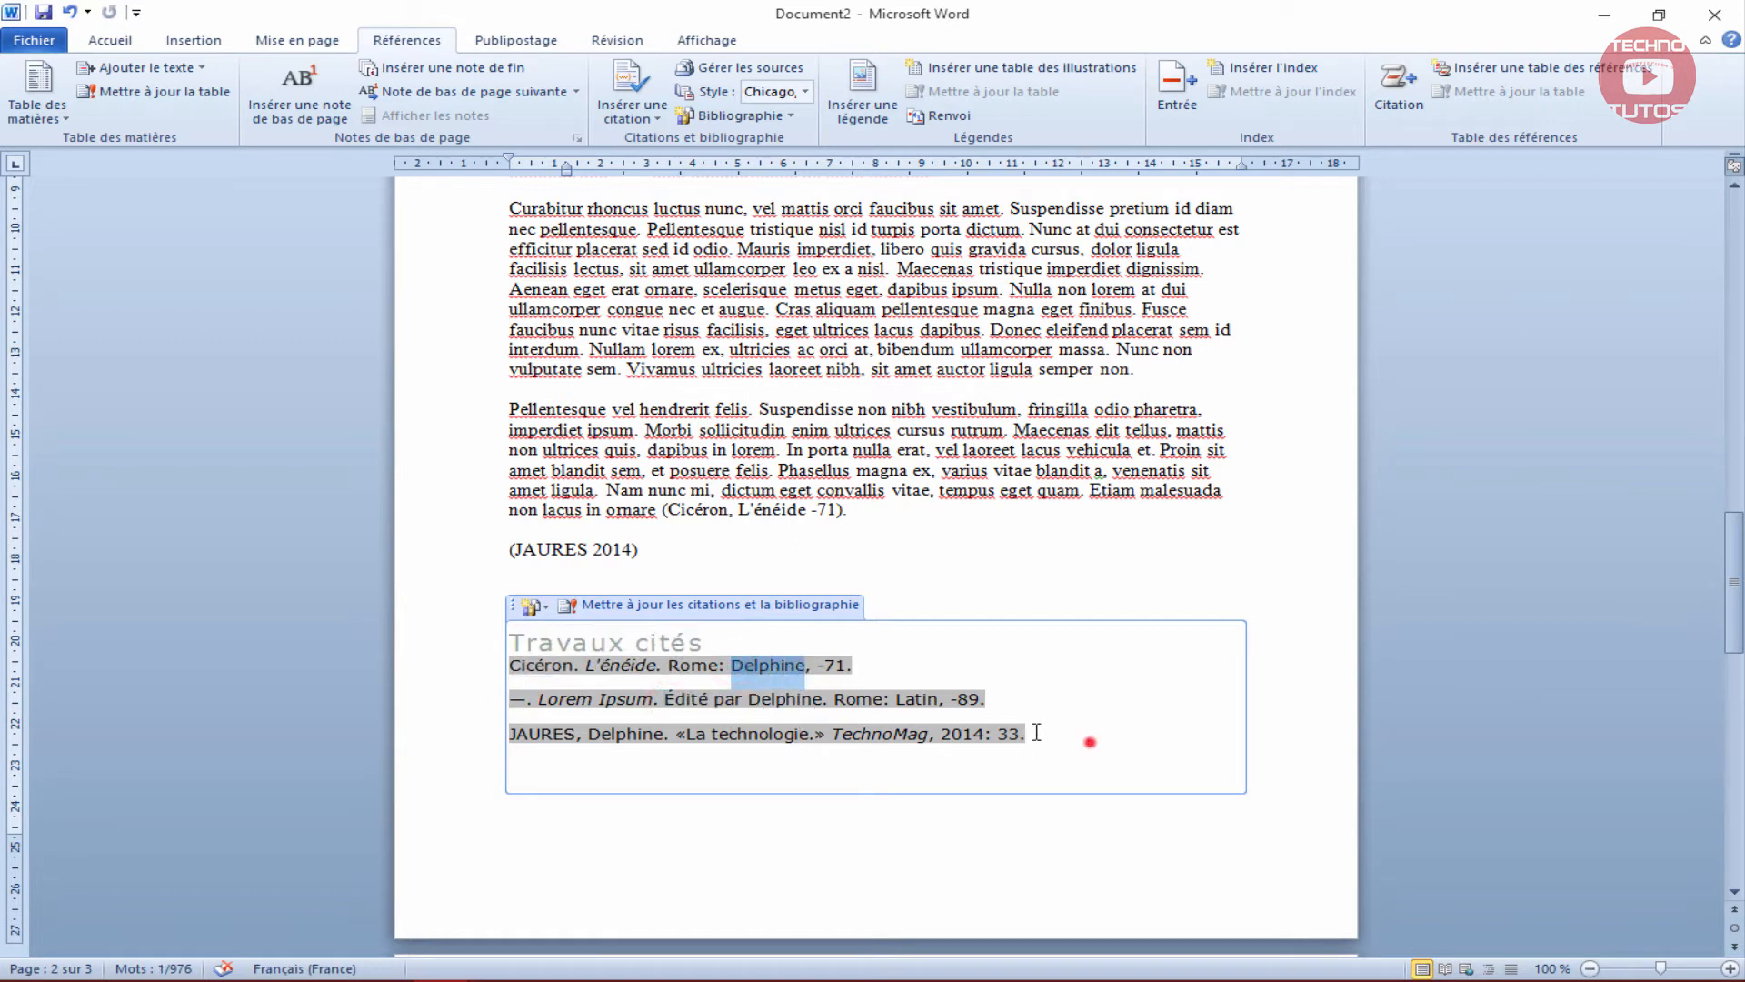
{"action": "left_click_drag", "start_coordinate": [1090, 742], "coordinate": [473, 671]}
{"action": "scroll", "coordinate": [627, 437], "scroll_direction": "up", "scroll_amount": 3}
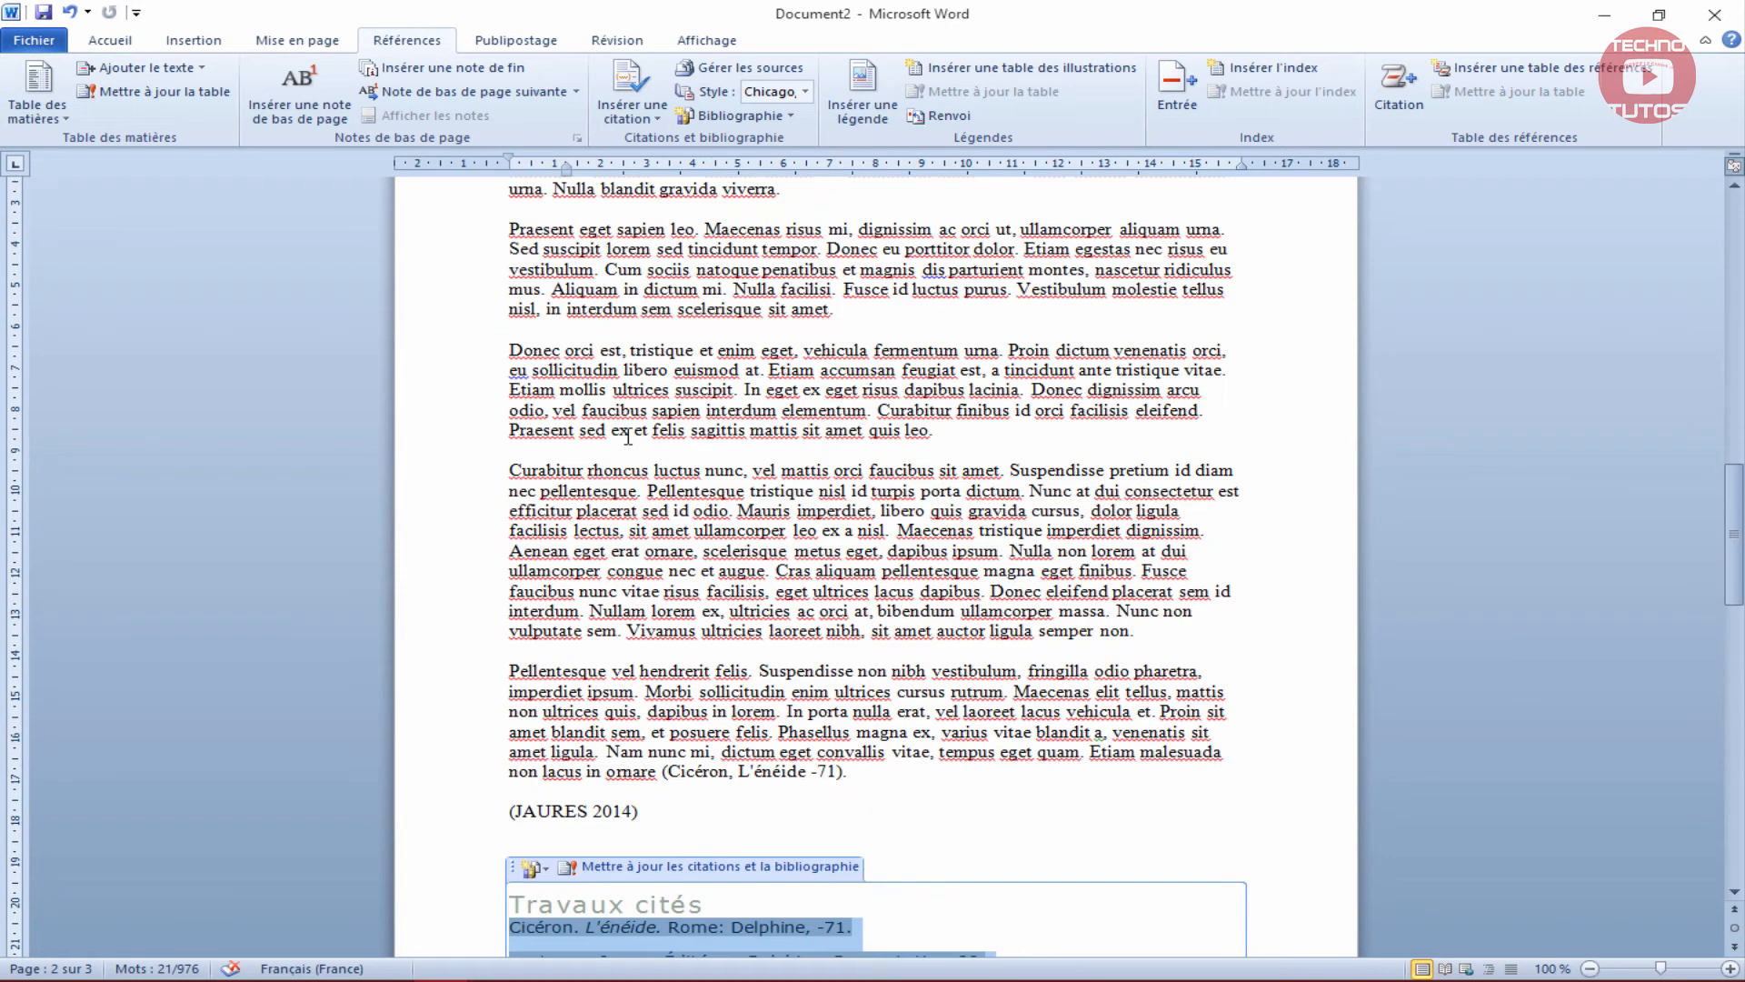
{"action": "scroll", "coordinate": [627, 437], "scroll_direction": "down", "scroll_amount": 1}
{"action": "left_click", "coordinate": [787, 719]}
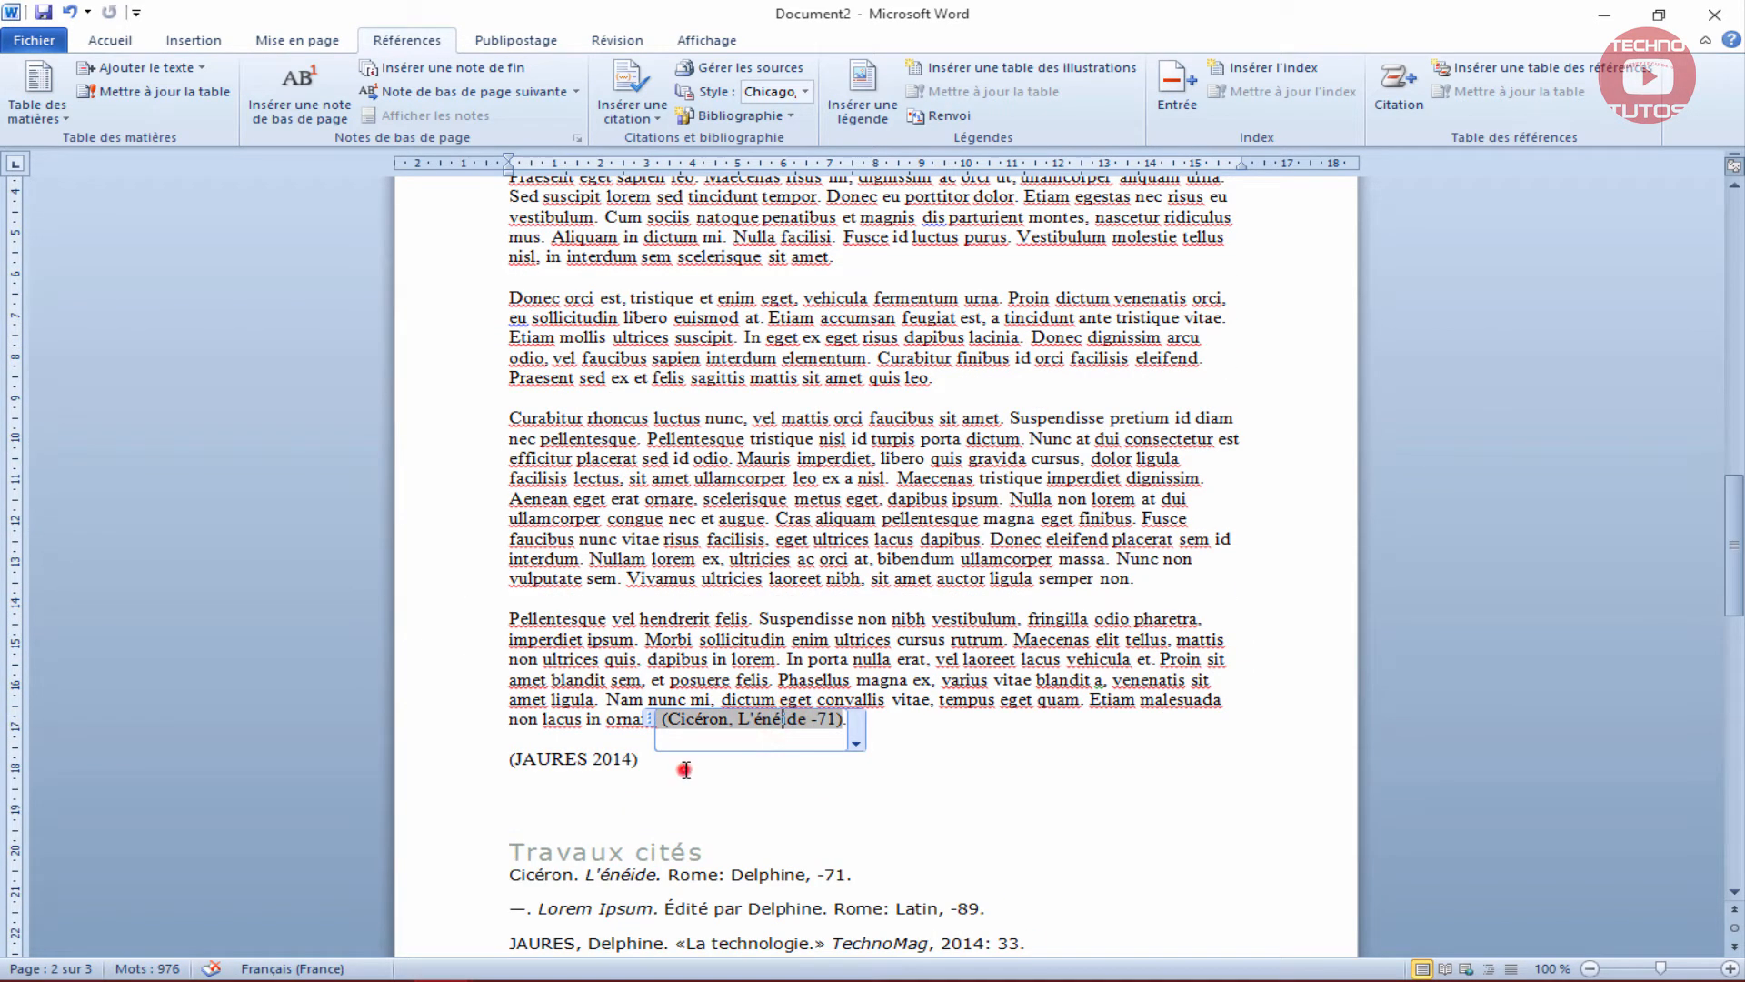
Reapply "Chicago, quinzième édition" with the body text selected and check the page reference in the citation after "Maecenas ut massa turpis".
{"action": "left_click_drag", "start_coordinate": [685, 769], "coordinate": [434, 100]}
{"action": "left_click", "coordinate": [806, 91]}
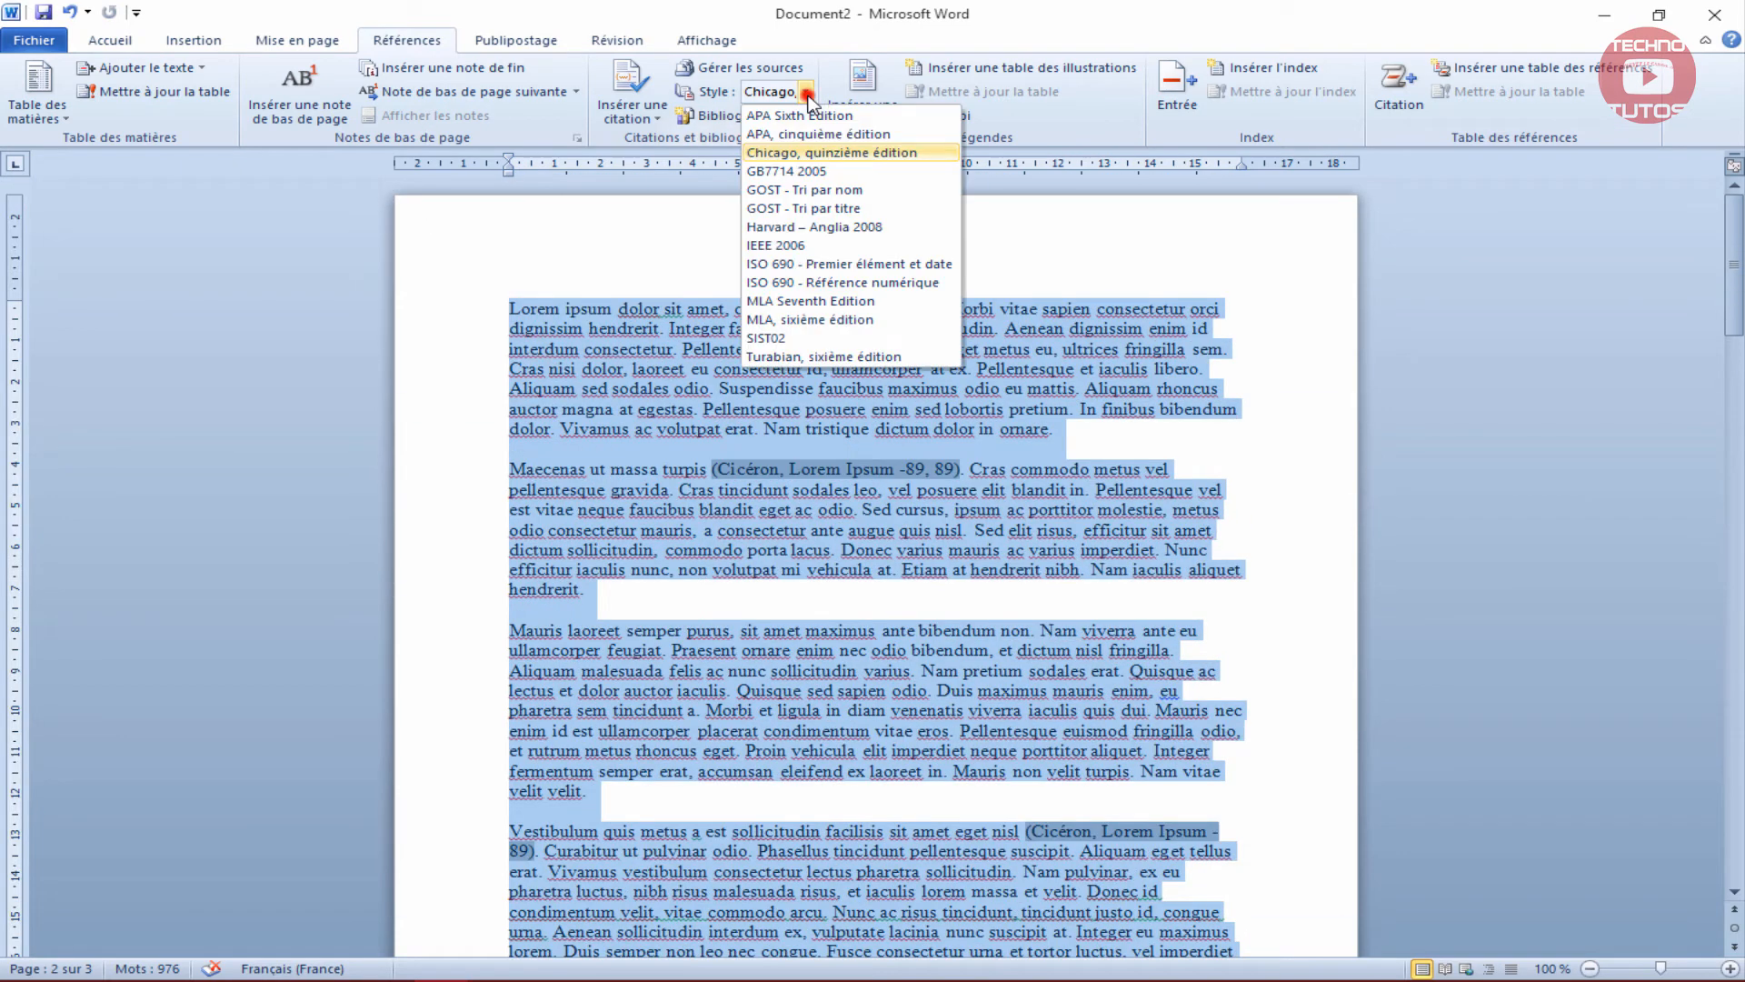
{"action": "left_click", "coordinate": [815, 152]}
{"action": "left_click", "coordinate": [791, 491]}
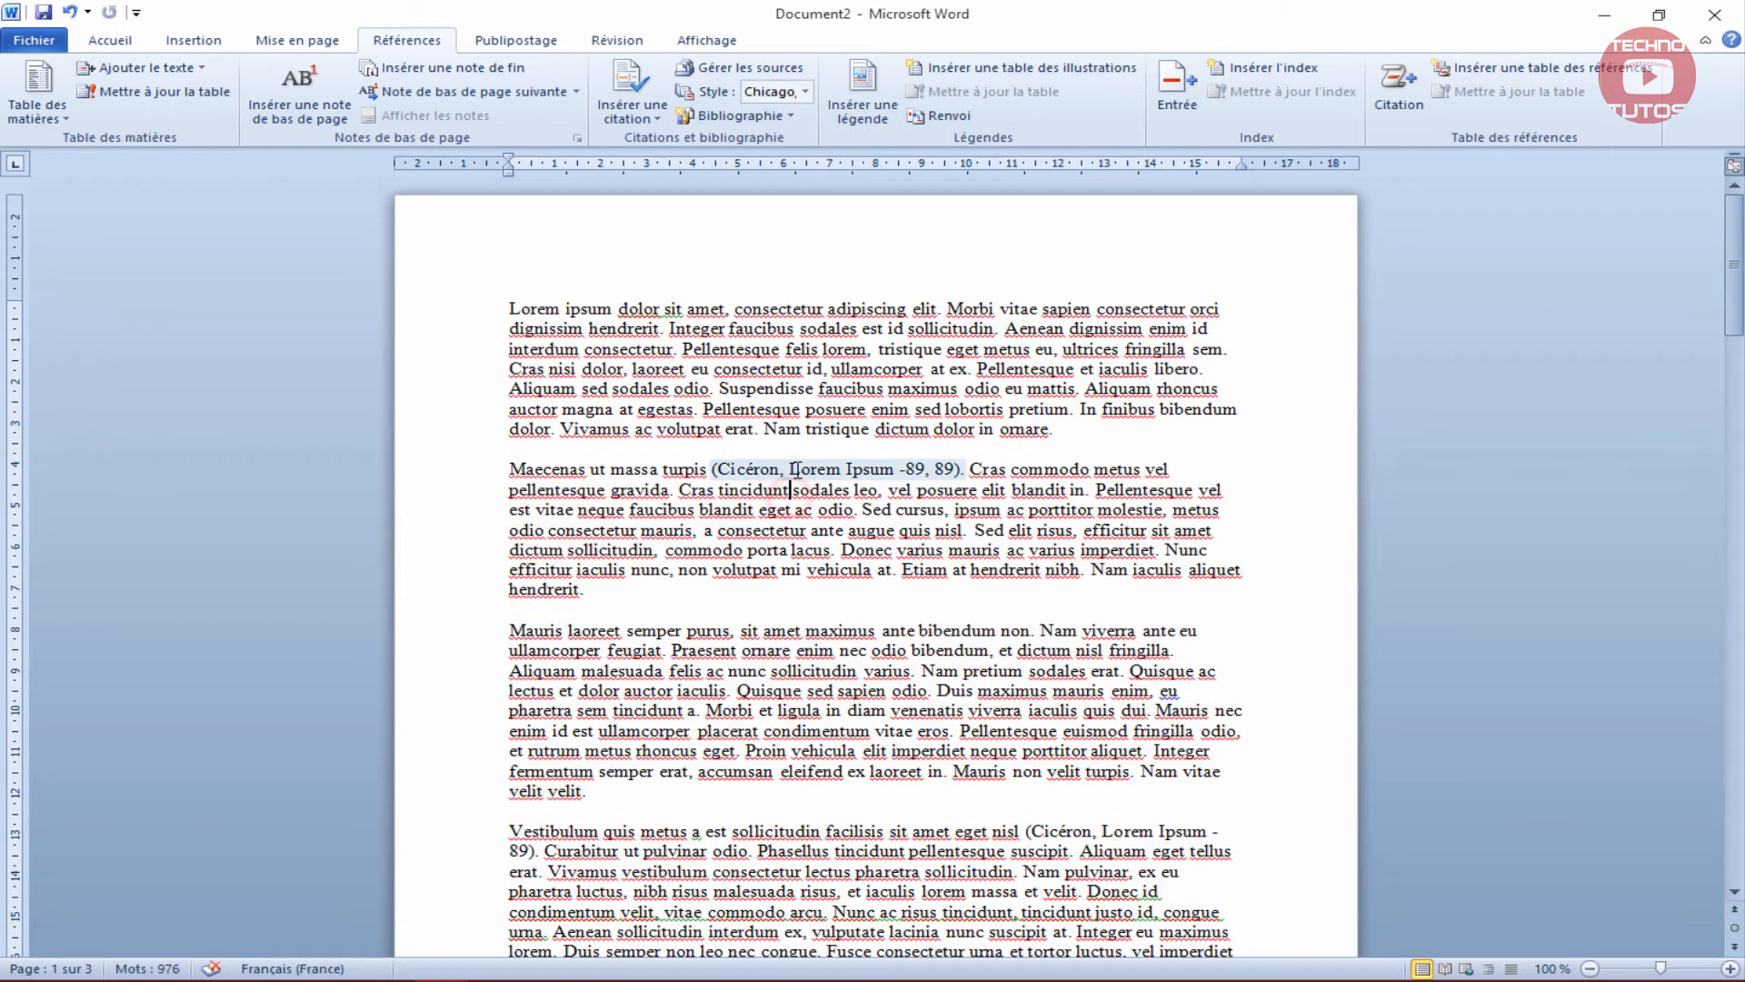
{"action": "left_click", "coordinate": [798, 469]}
{"action": "left_click_drag", "start_coordinate": [900, 470], "coordinate": [955, 471]}
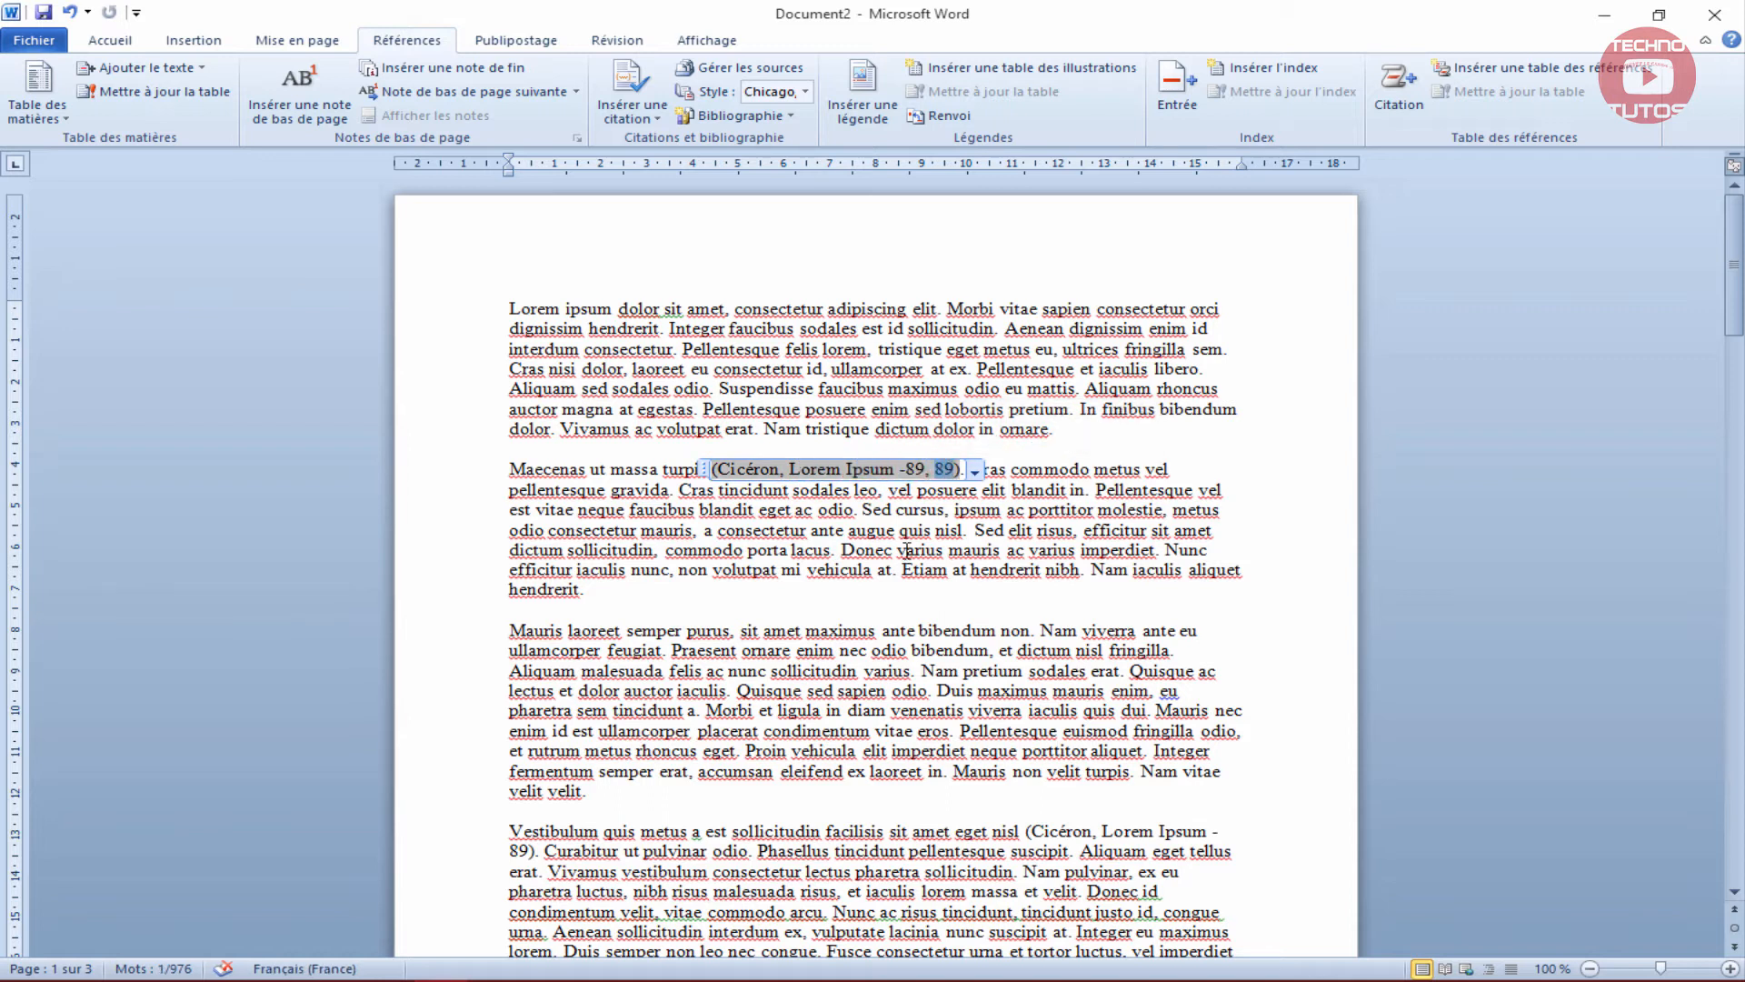
Select the whole "Travaux cités" block and try the citation styles "ISO 690 - Référence numérique" and "Turabian, sixième édition".
{"action": "scroll", "coordinate": [906, 550], "scroll_direction": "down", "scroll_amount": 10}
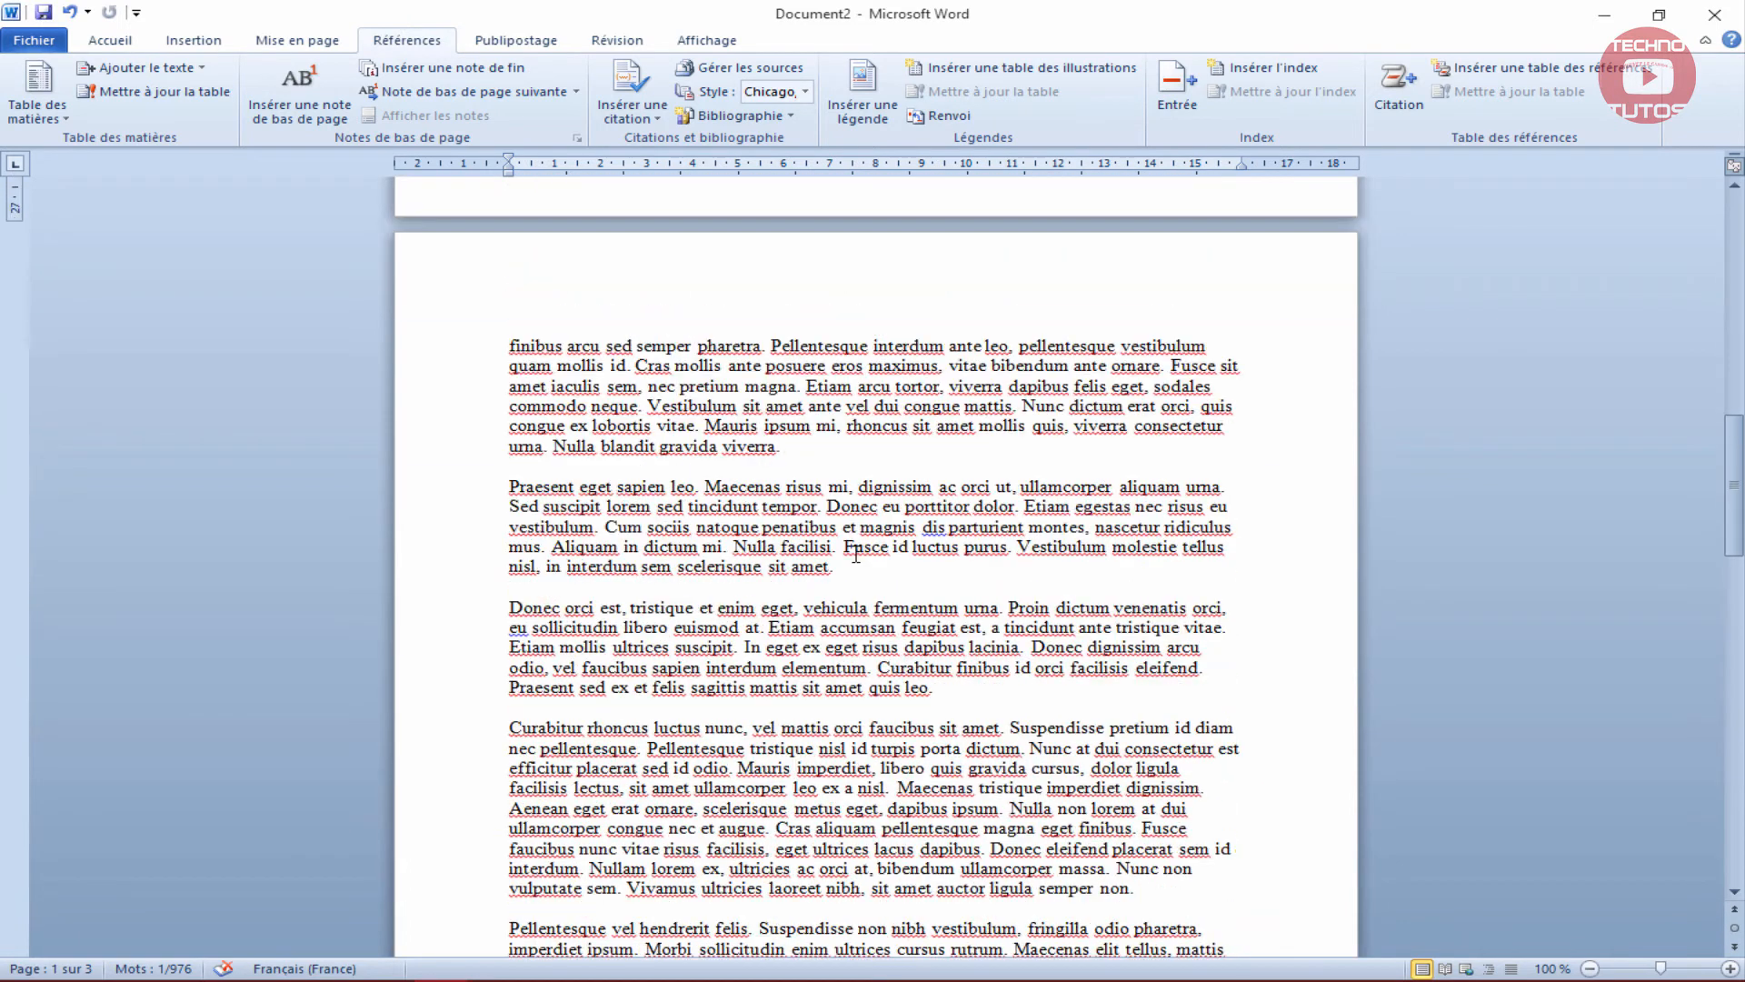
{"action": "scroll", "coordinate": [831, 569], "scroll_direction": "down", "scroll_amount": 8}
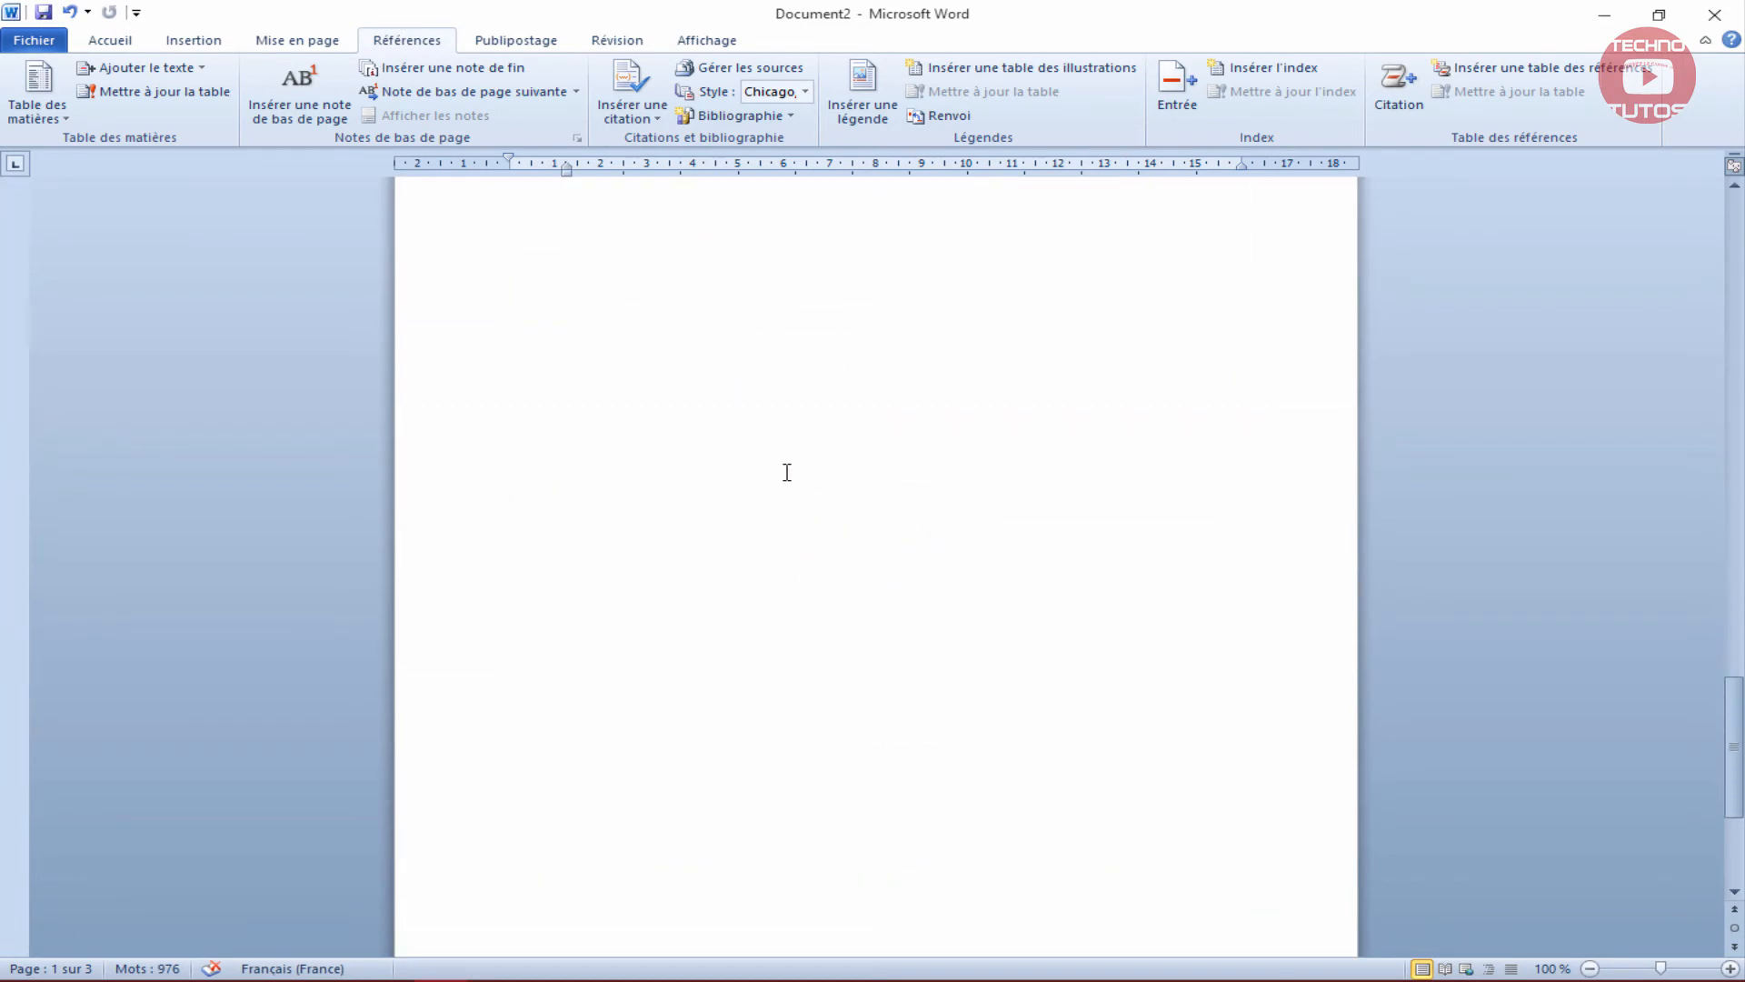
{"action": "scroll", "coordinate": [812, 485], "scroll_direction": "up", "scroll_amount": 8}
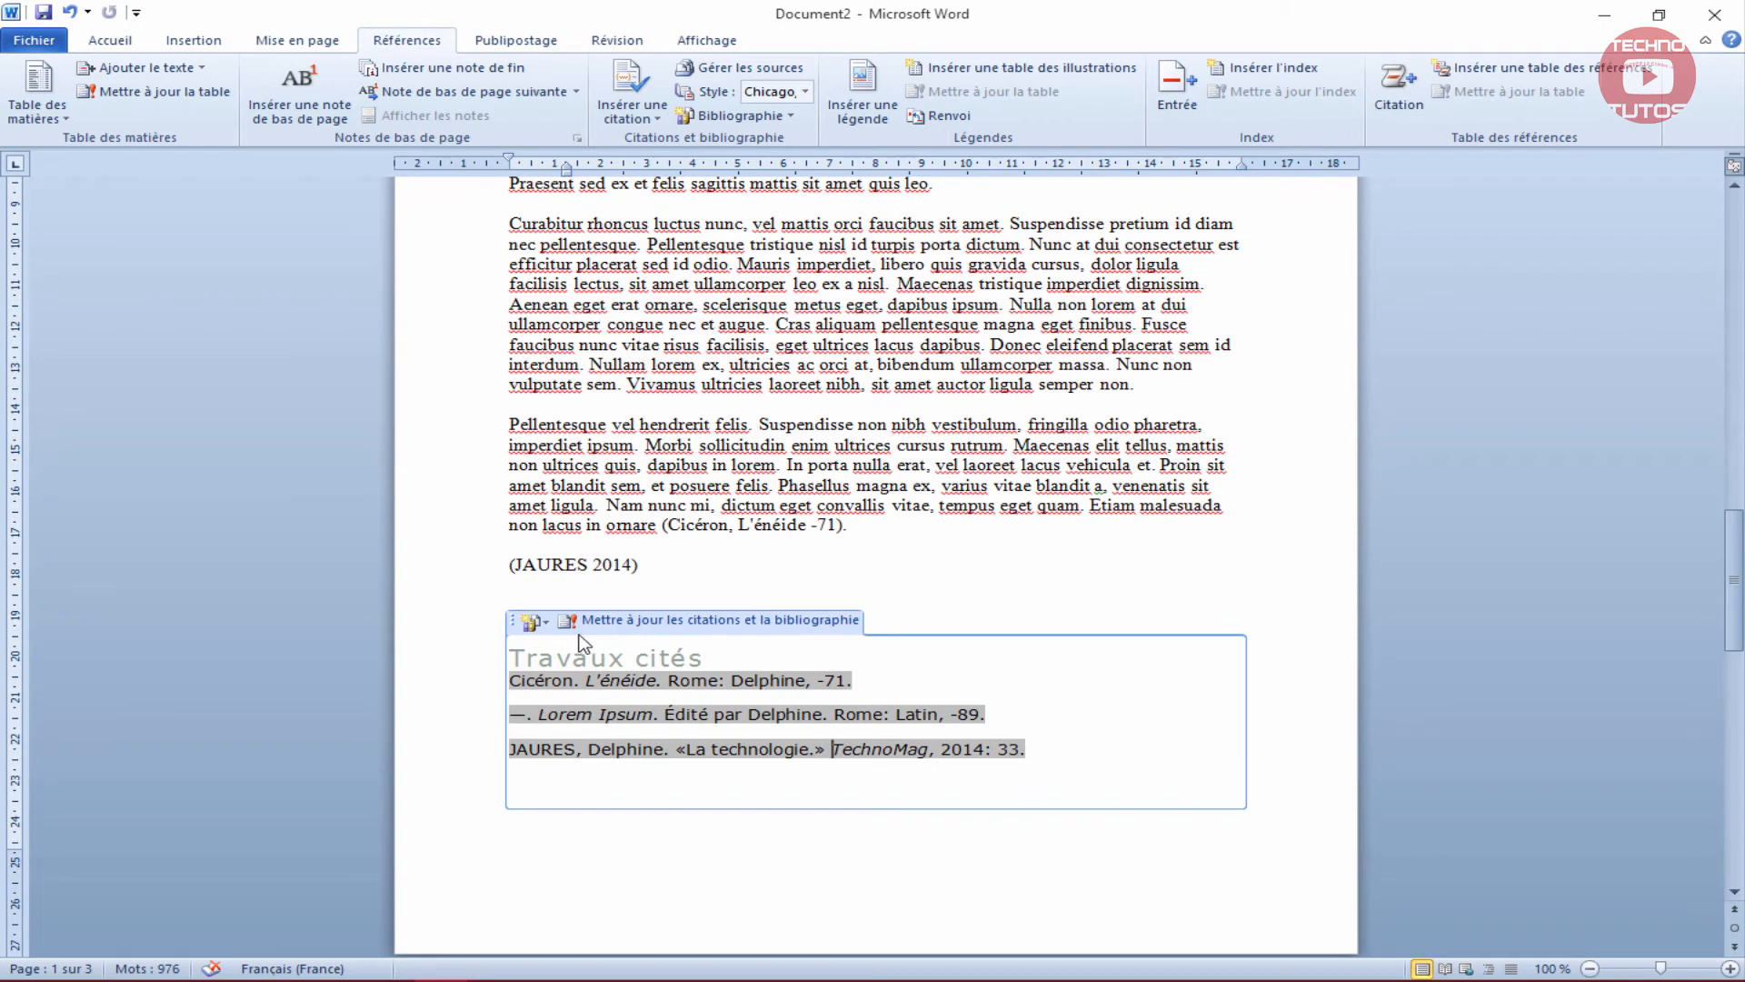
{"action": "left_click_drag", "start_coordinate": [722, 655], "coordinate": [451, 653]}
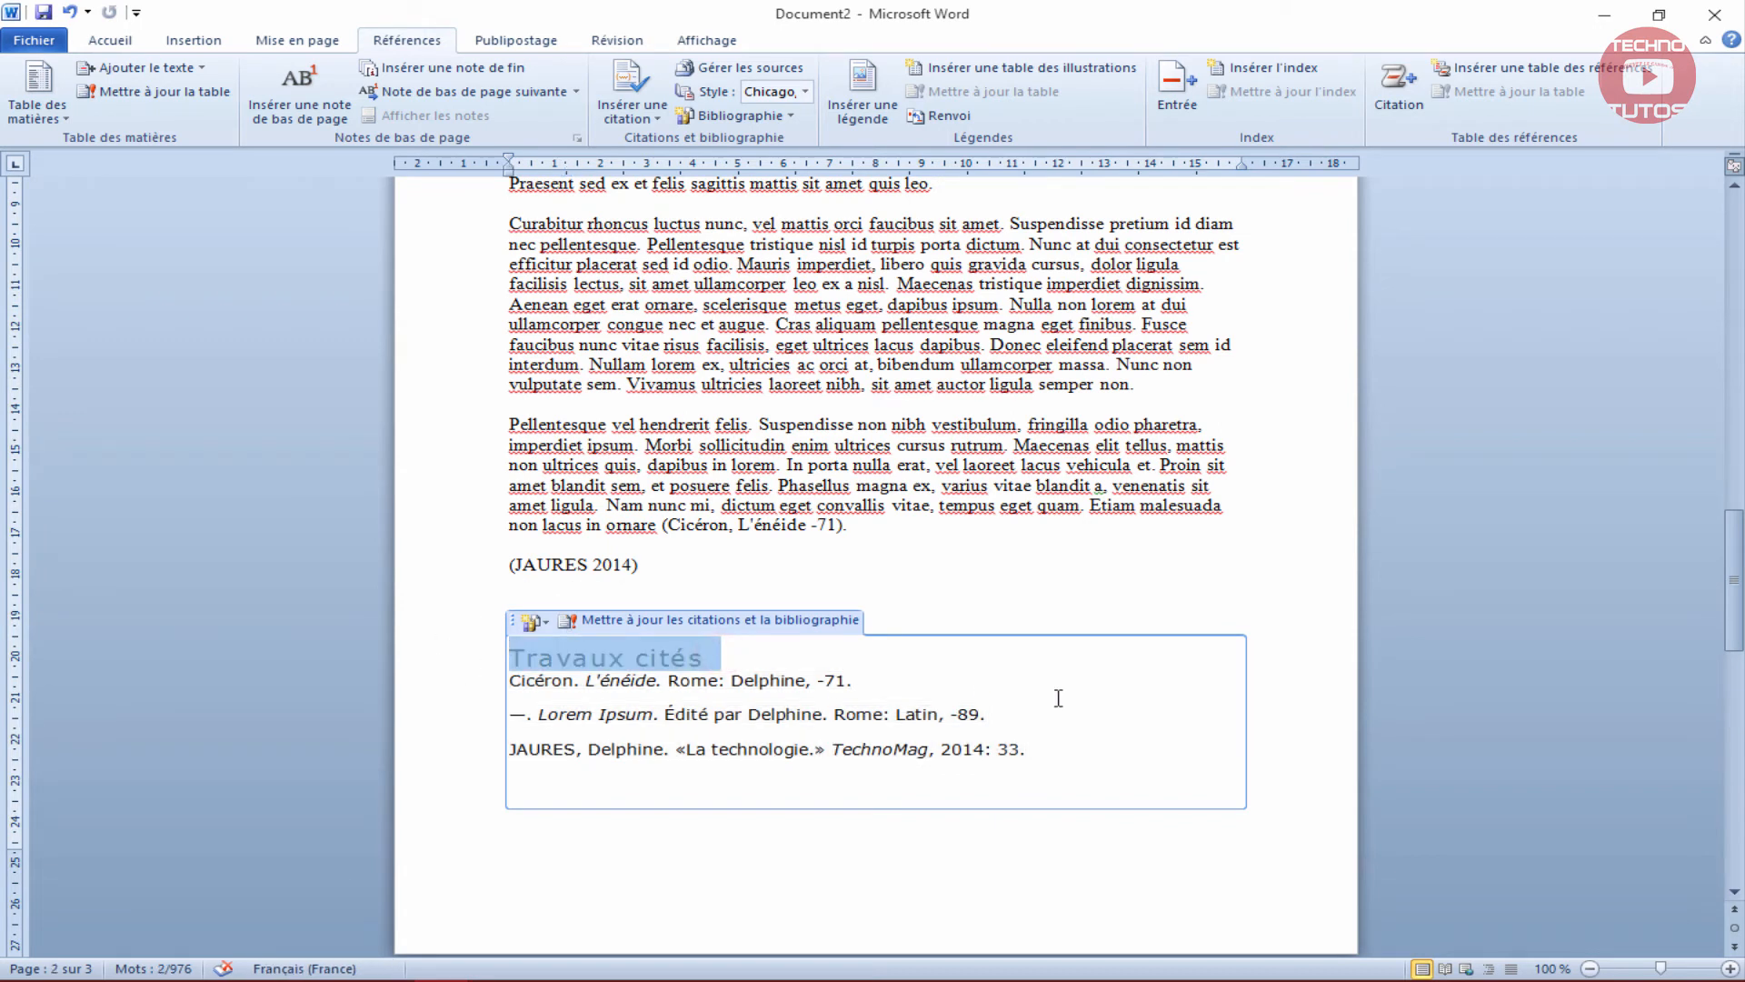
{"action": "left_click_drag", "start_coordinate": [1075, 743], "coordinate": [450, 651]}
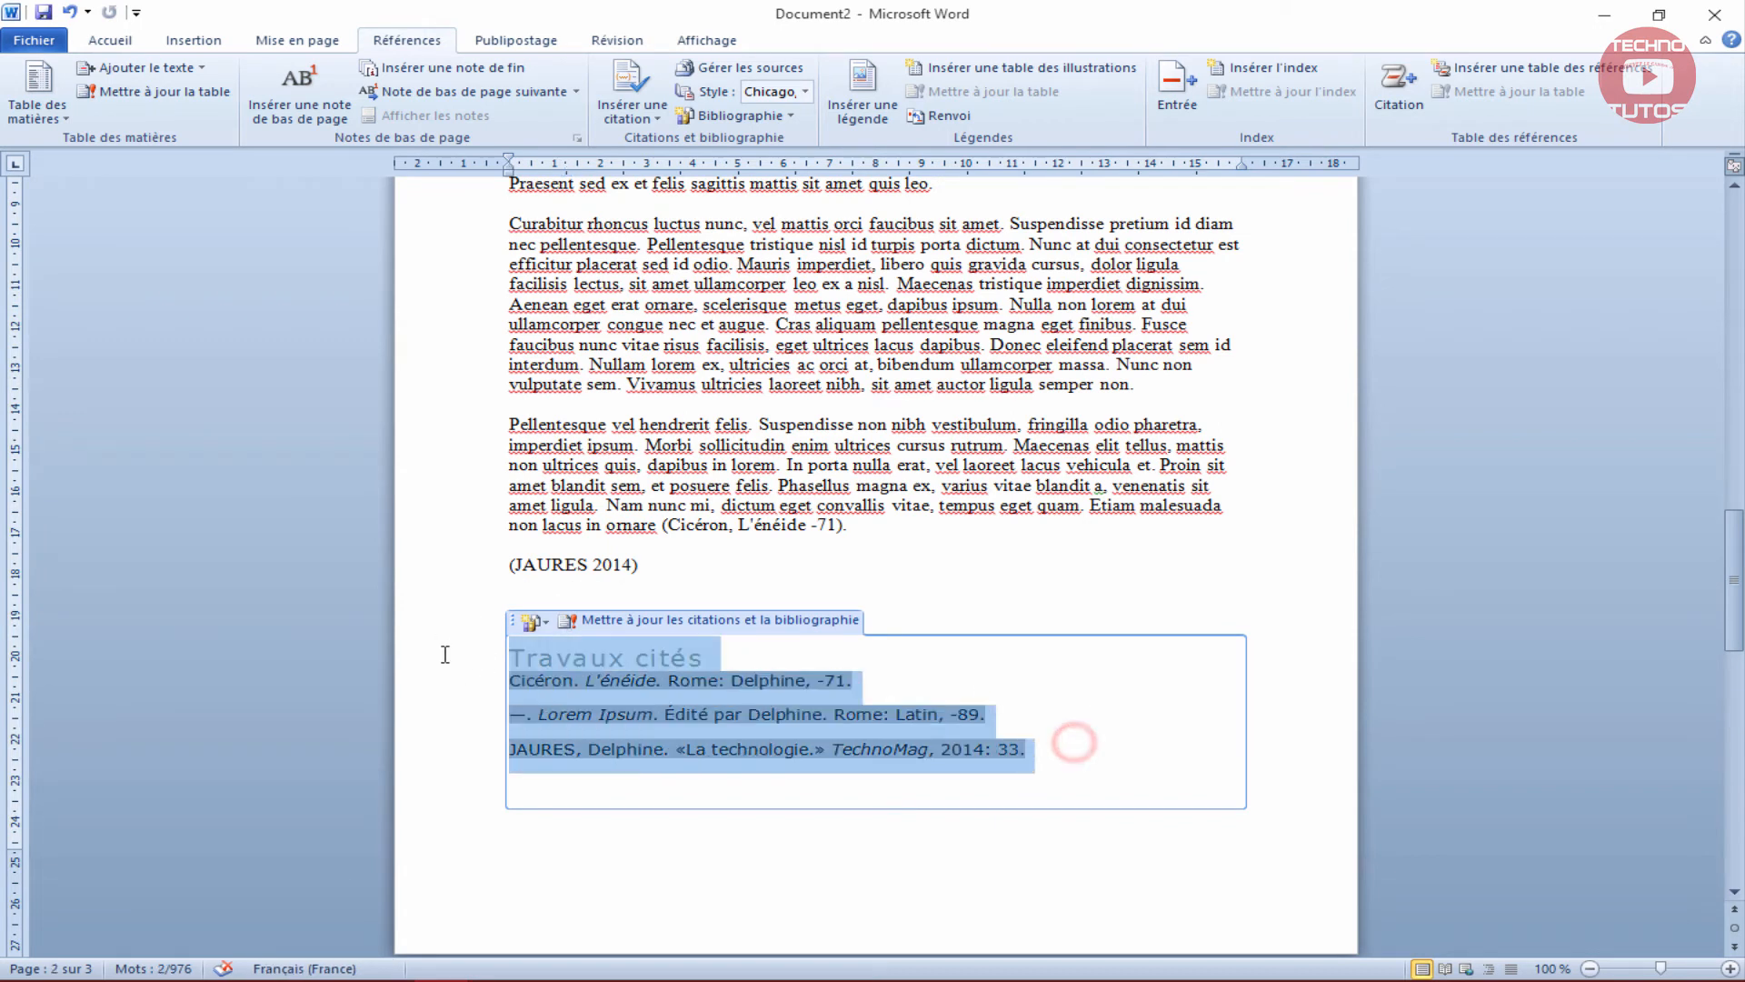
{"action": "left_click", "coordinate": [805, 91]}
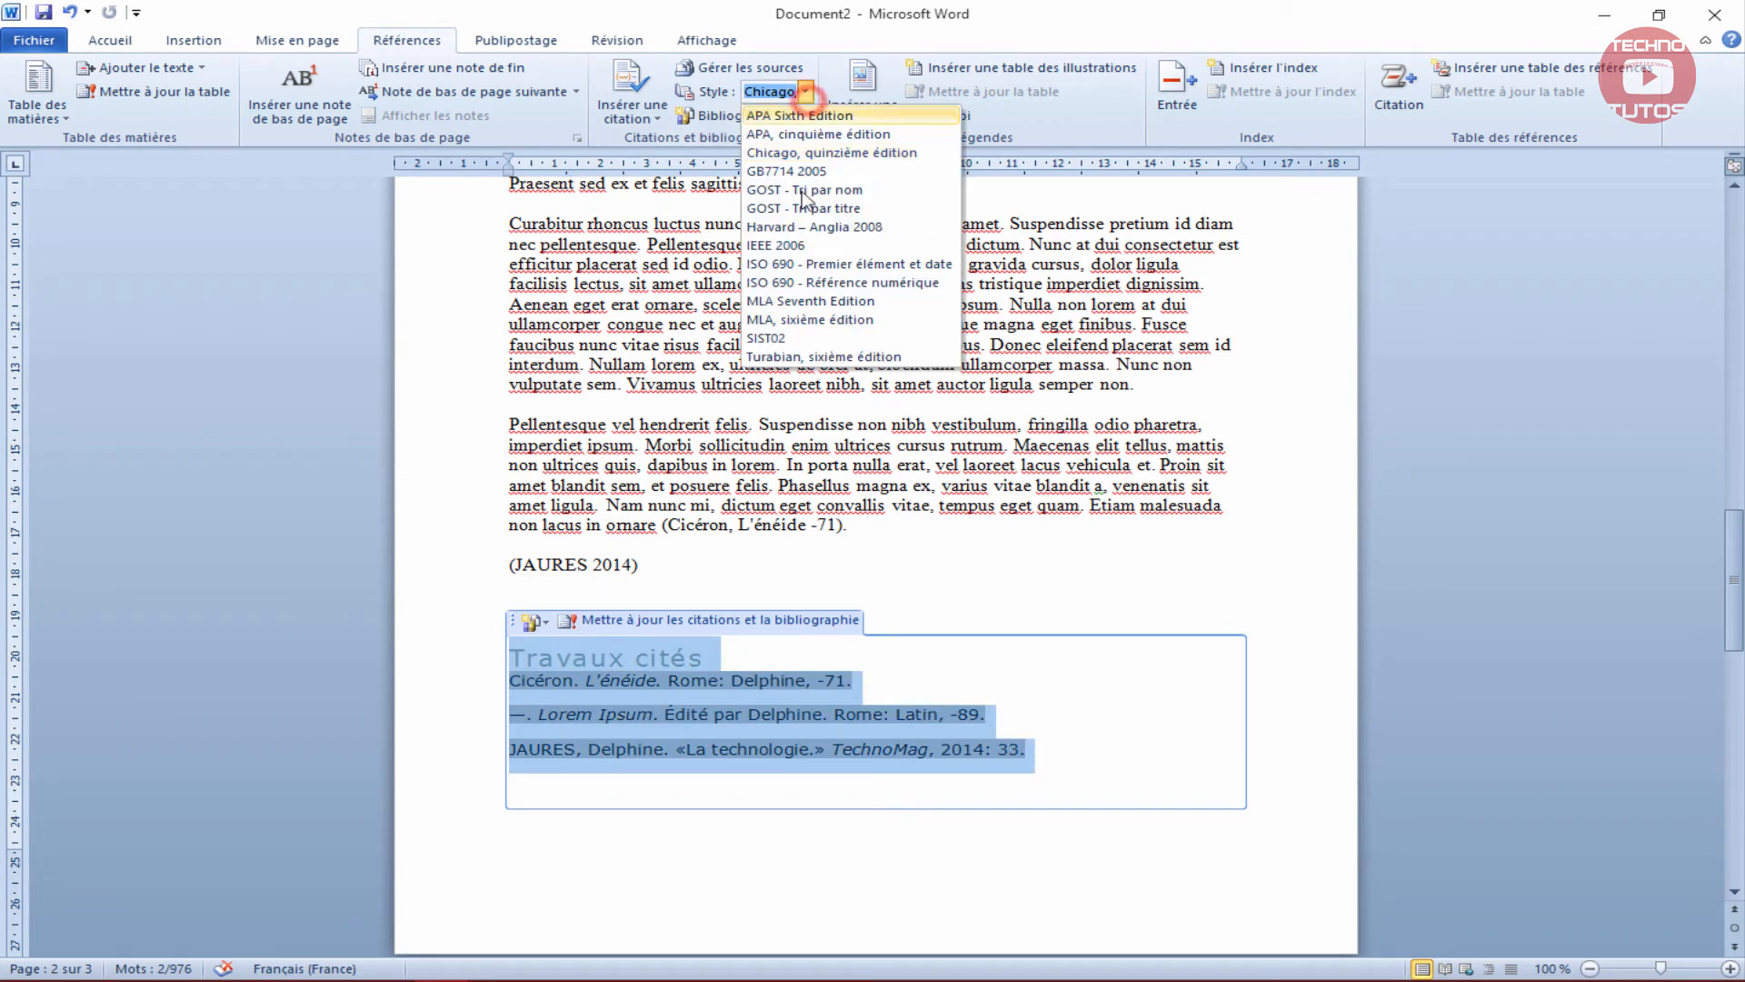
{"action": "left_click", "coordinate": [826, 283]}
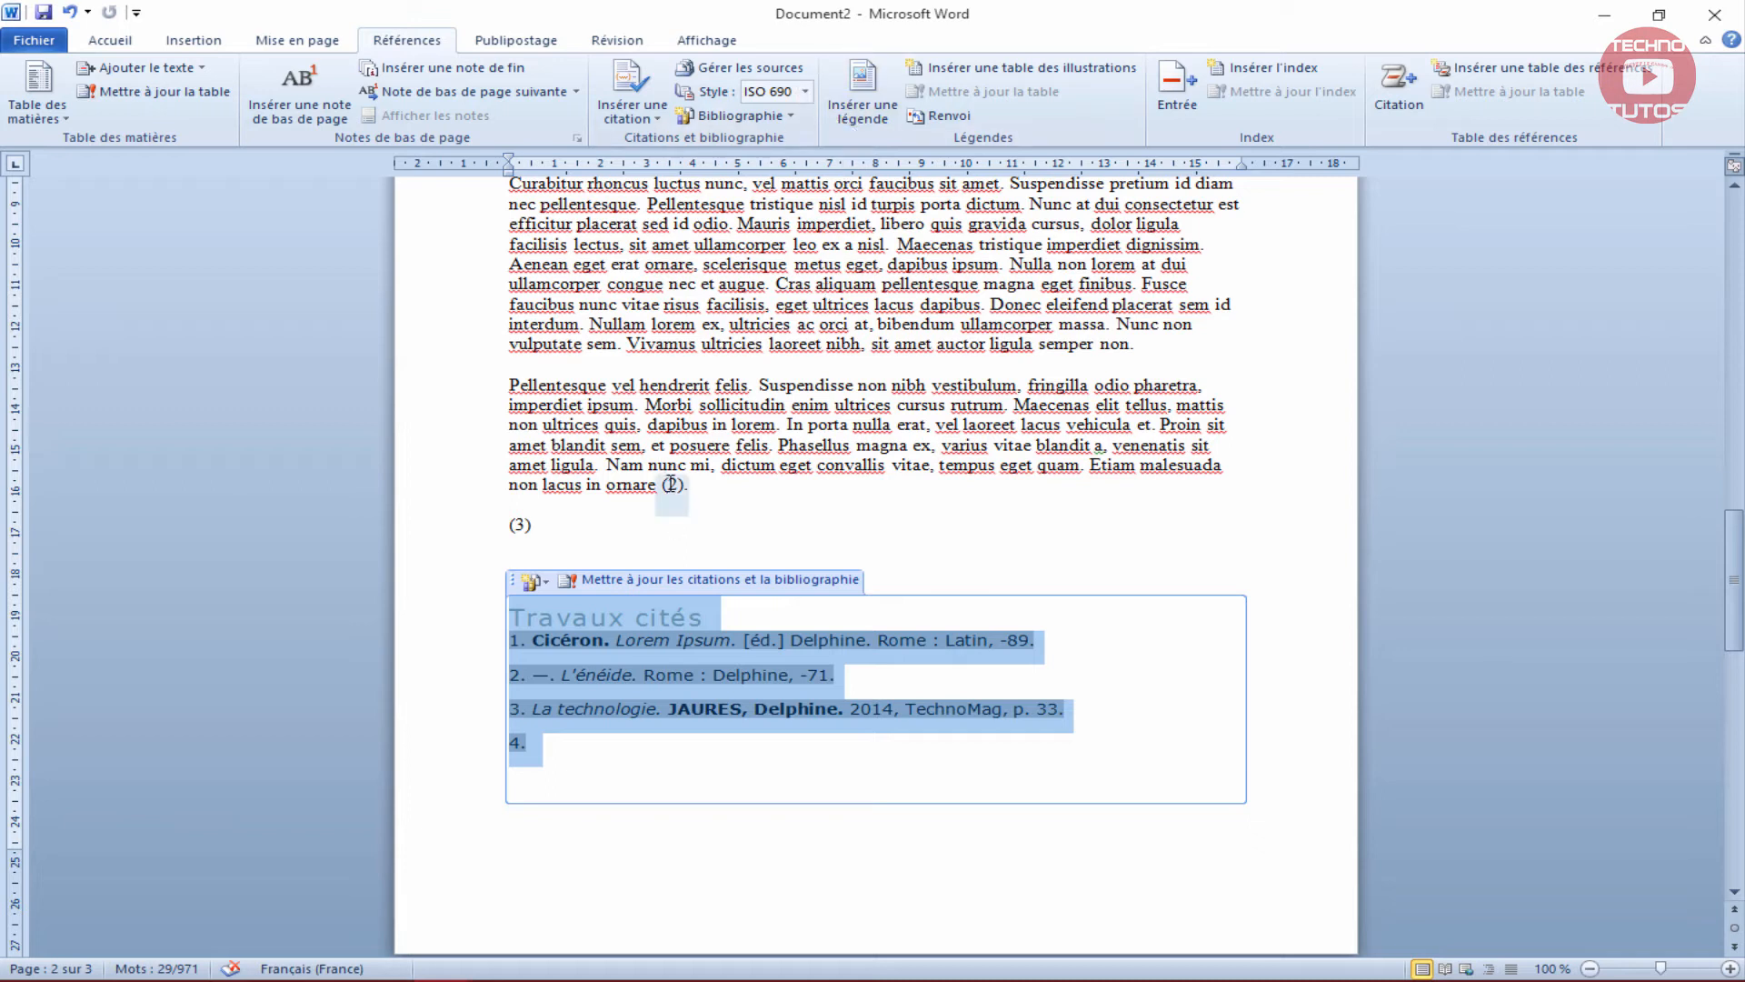
{"action": "left_click", "coordinate": [806, 92]}
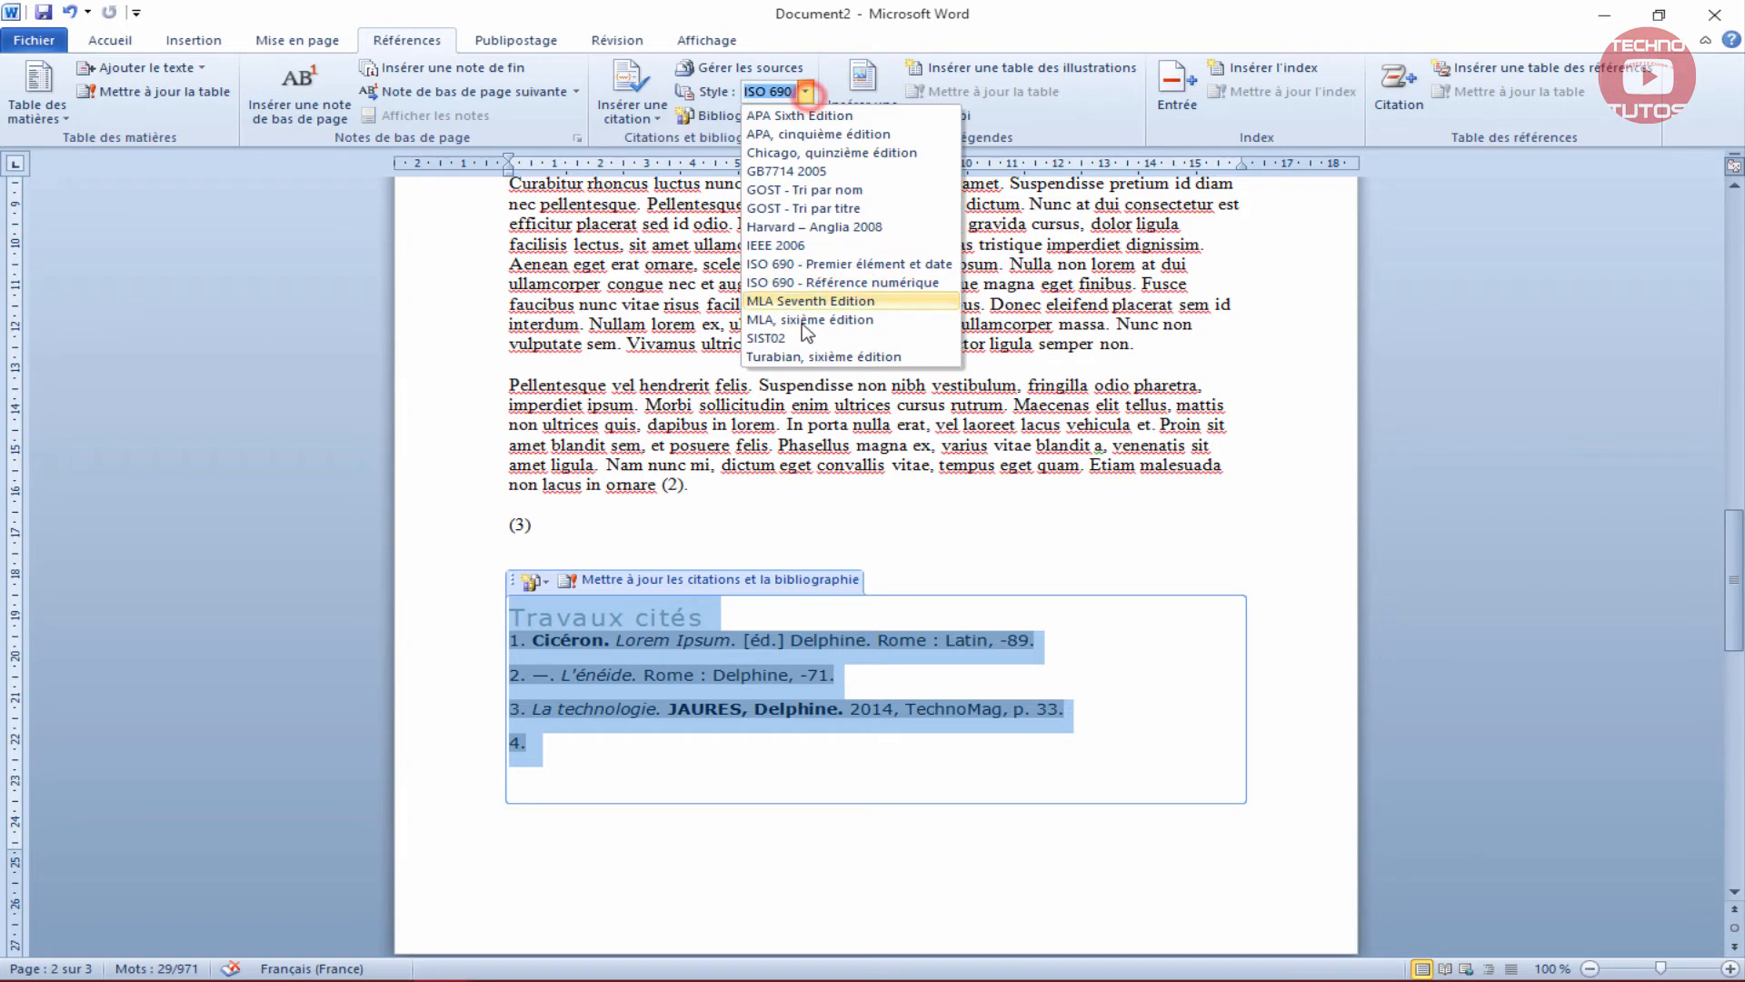
{"action": "left_click", "coordinate": [822, 357]}
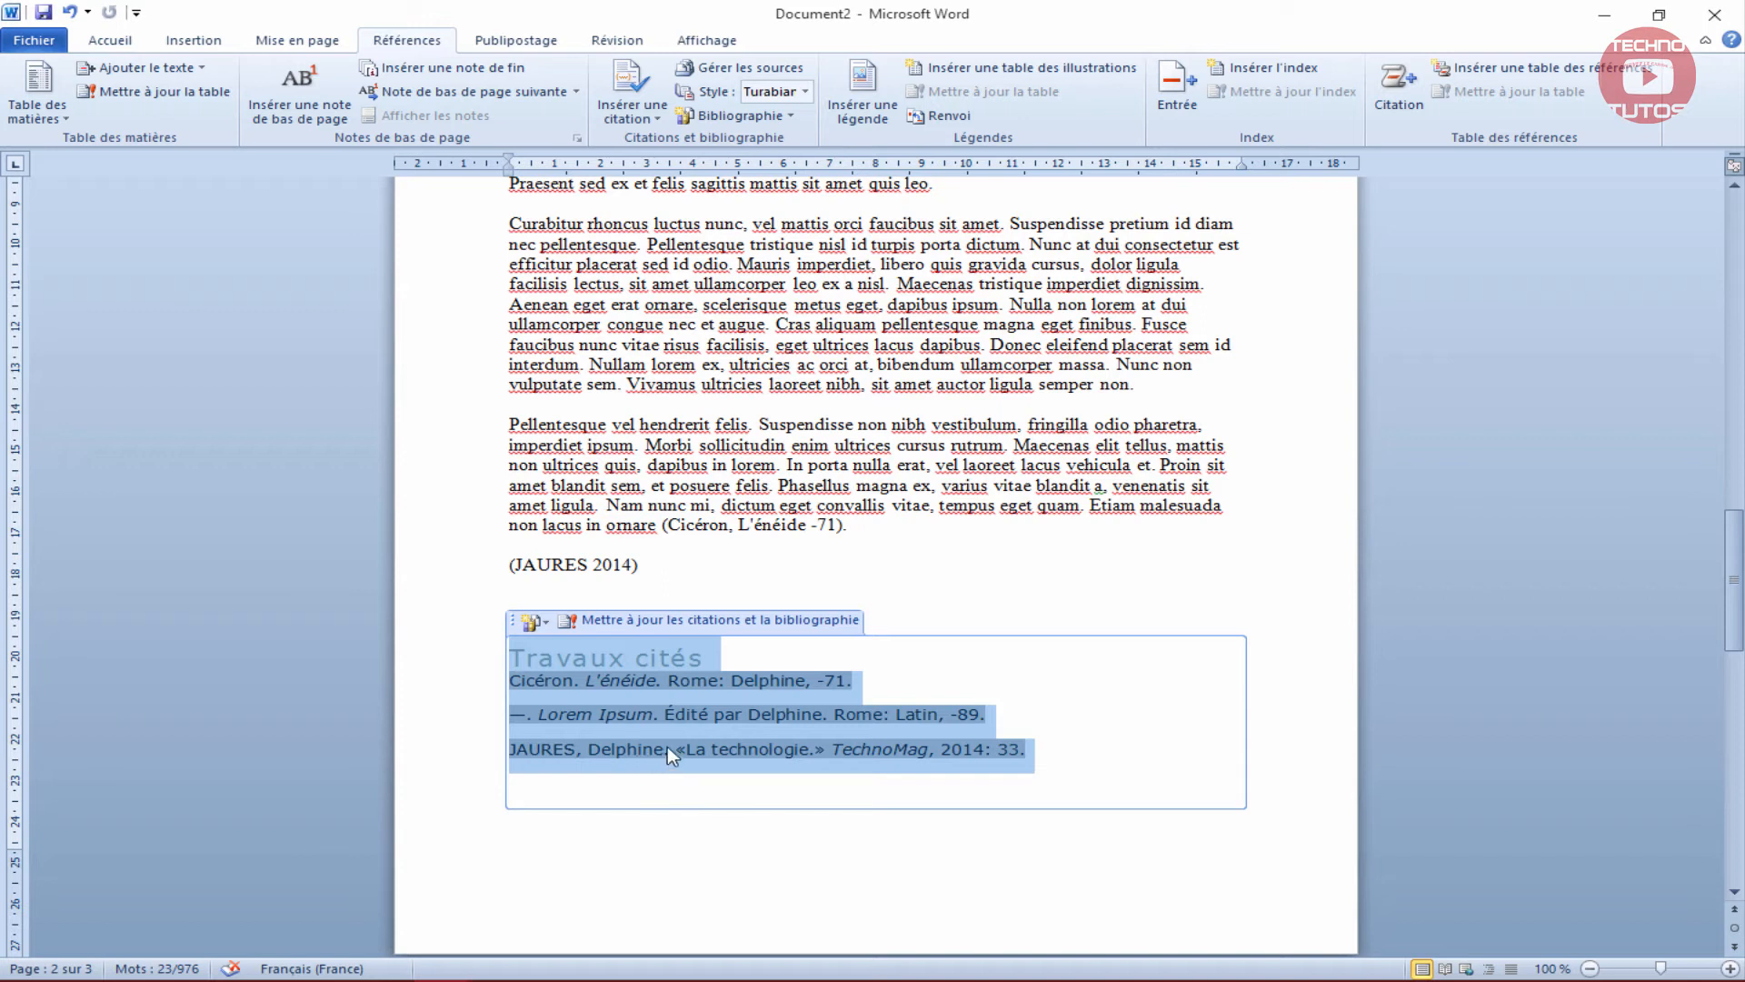
Switch the document's citation style to "GB7714 2005" and check the title's formatting in the L'énéide entry.
{"action": "left_click", "coordinate": [804, 92]}
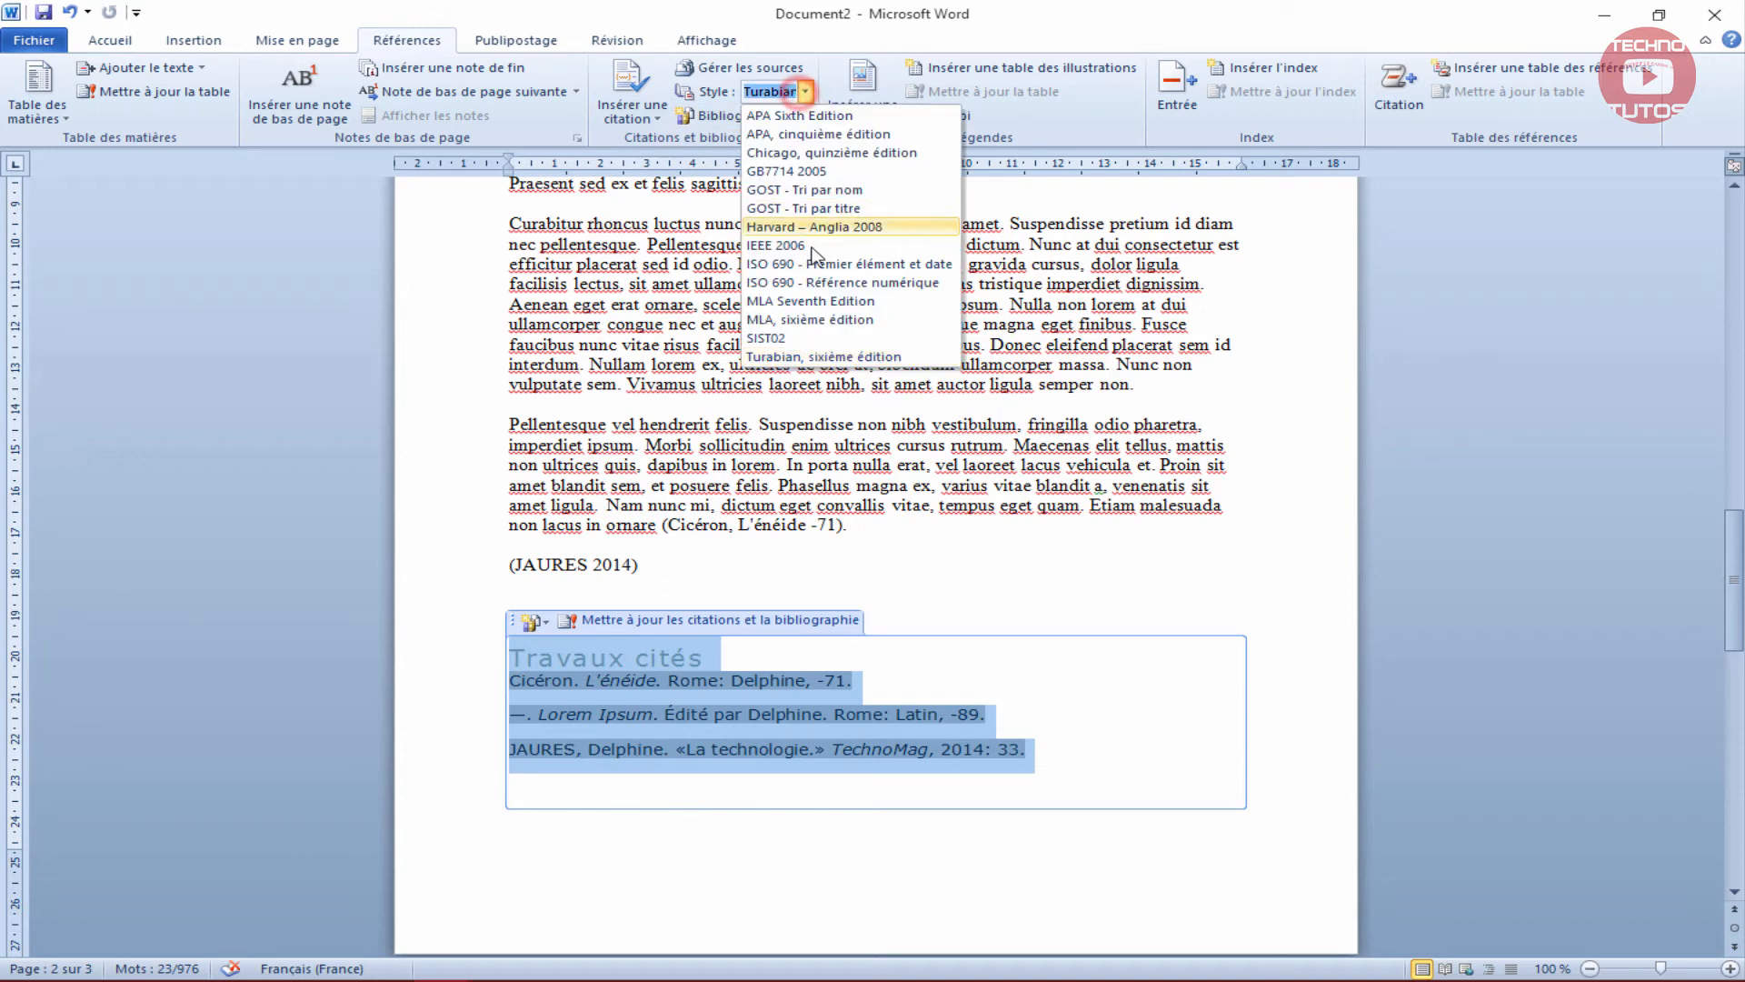
{"action": "left_click", "coordinate": [842, 170]}
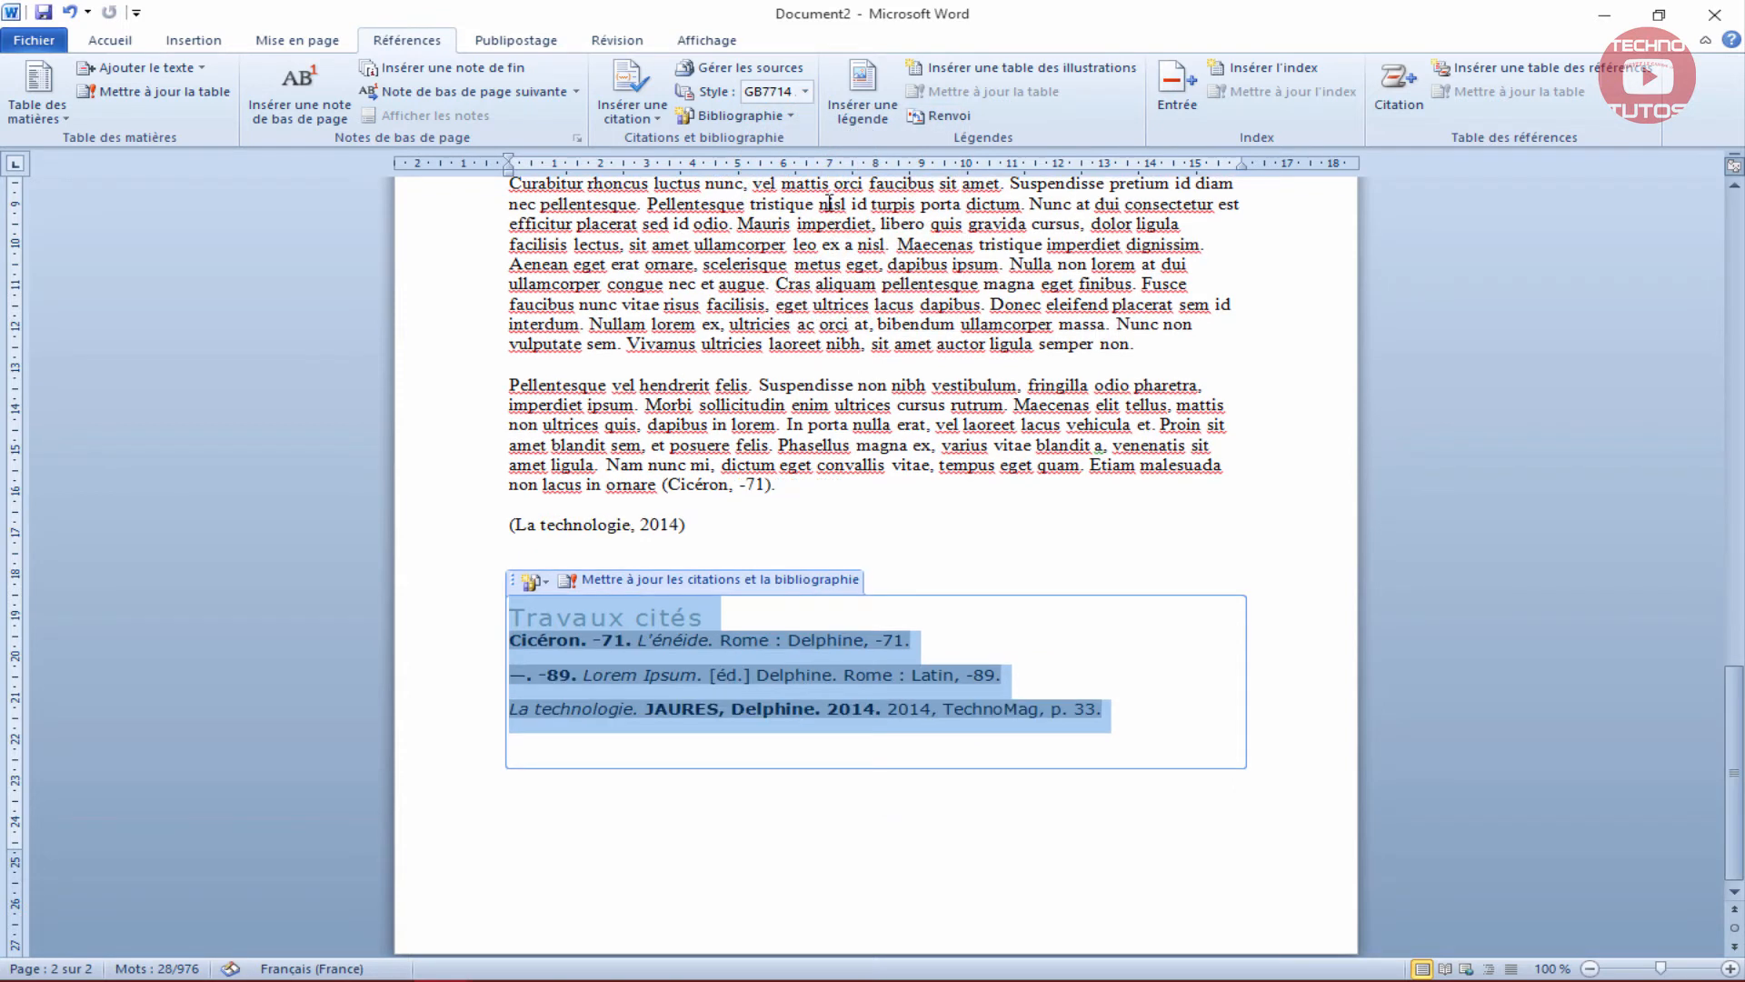
{"action": "left_click", "coordinate": [751, 675]}
{"action": "double_click", "coordinate": [643, 643]}
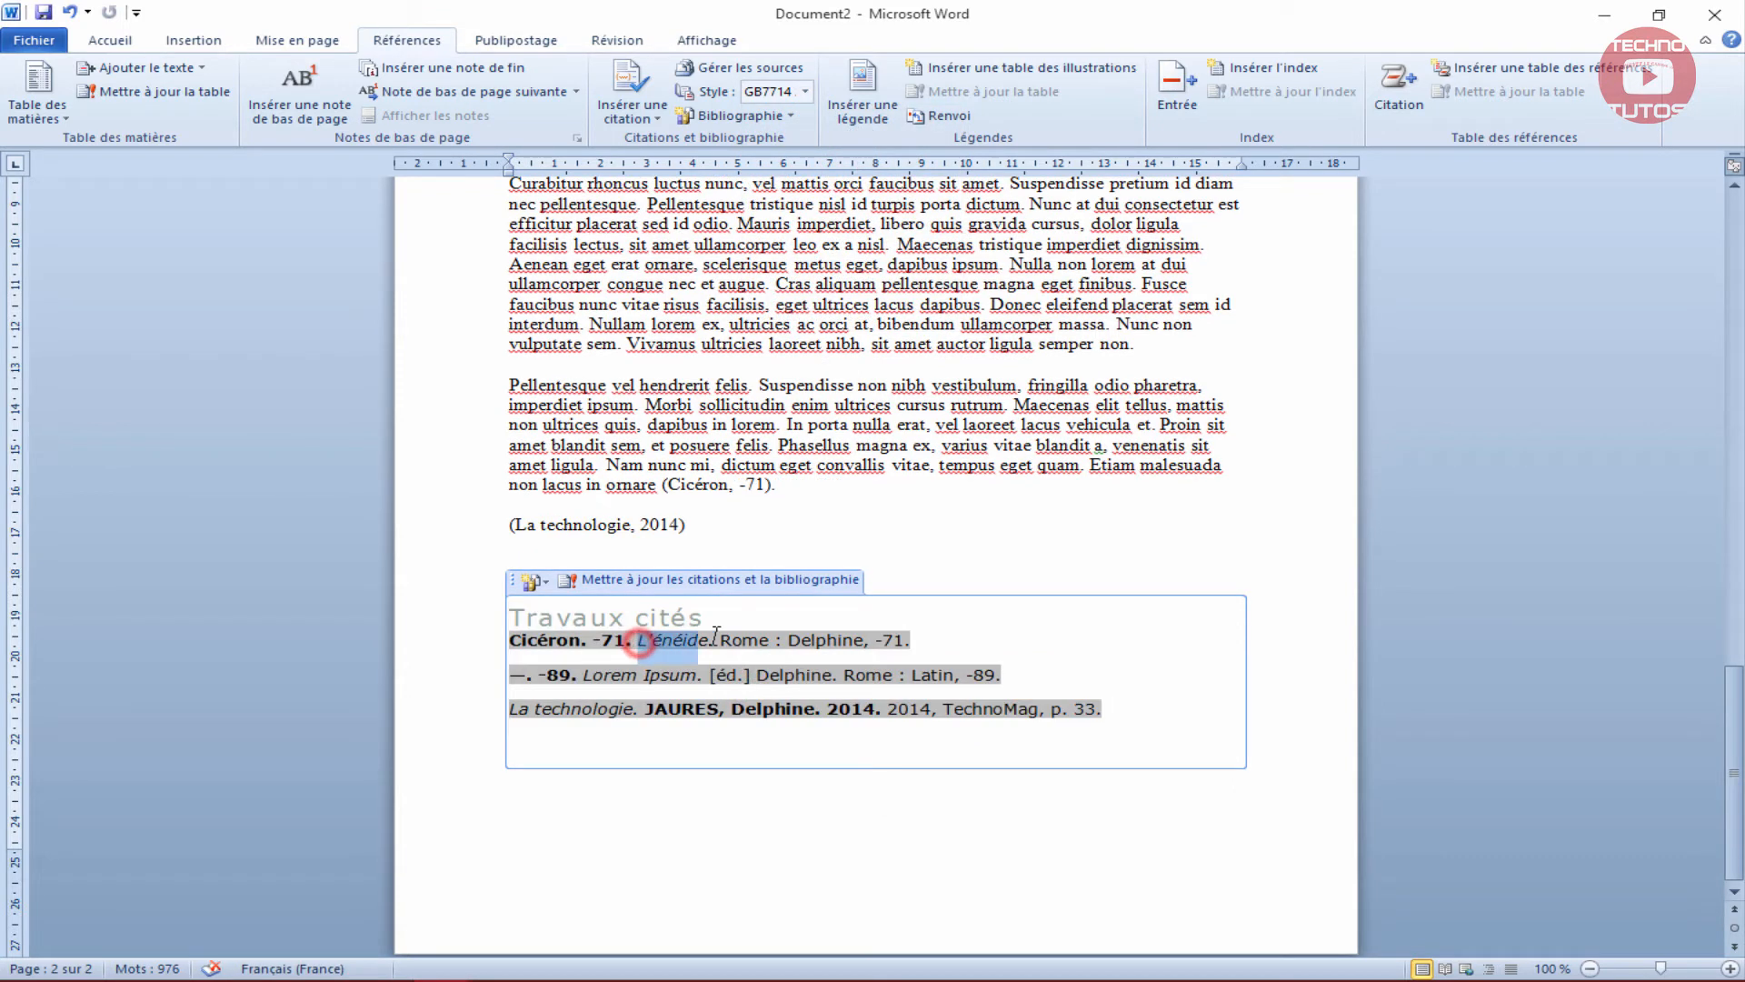